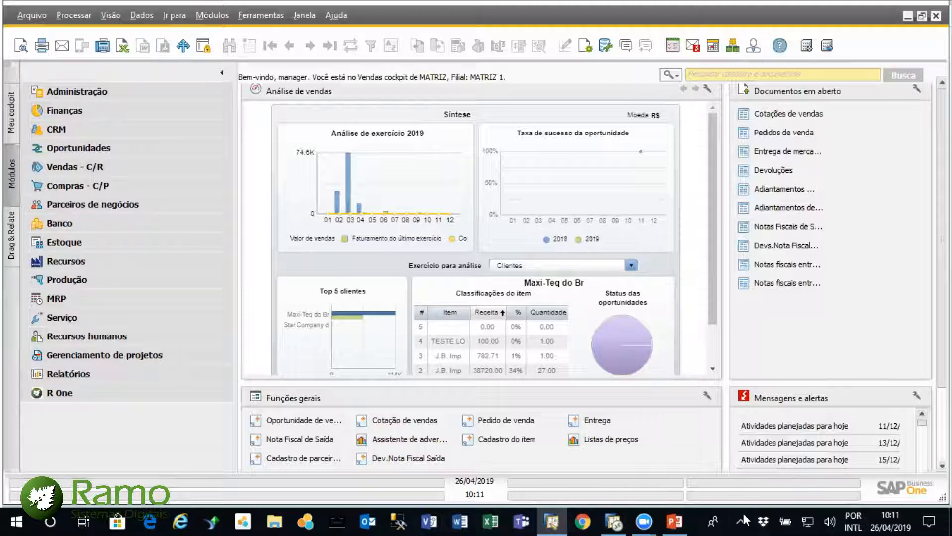
Compare the home cockpits of the two open SAP Business One windows, finishing in the SAP B1 Business Solution company
mouse_move(615, 521)
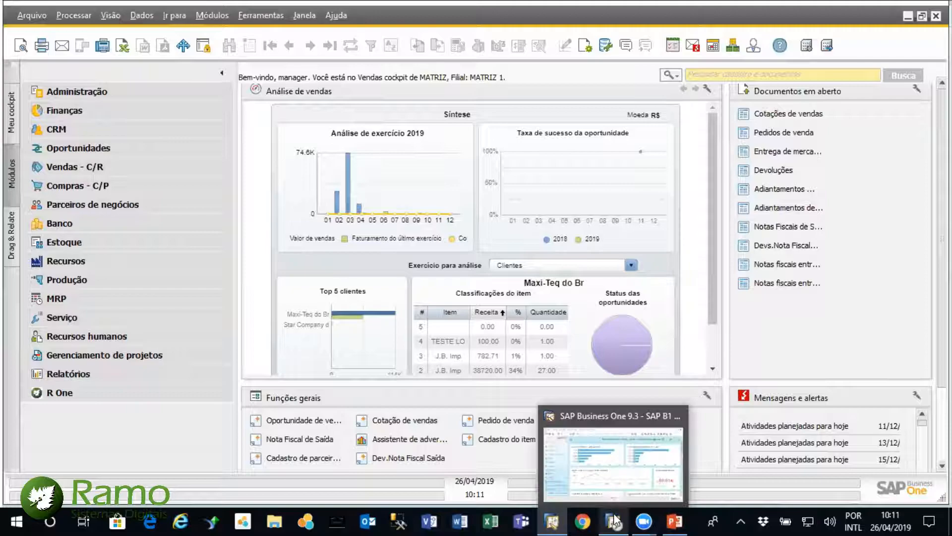
click(615, 520)
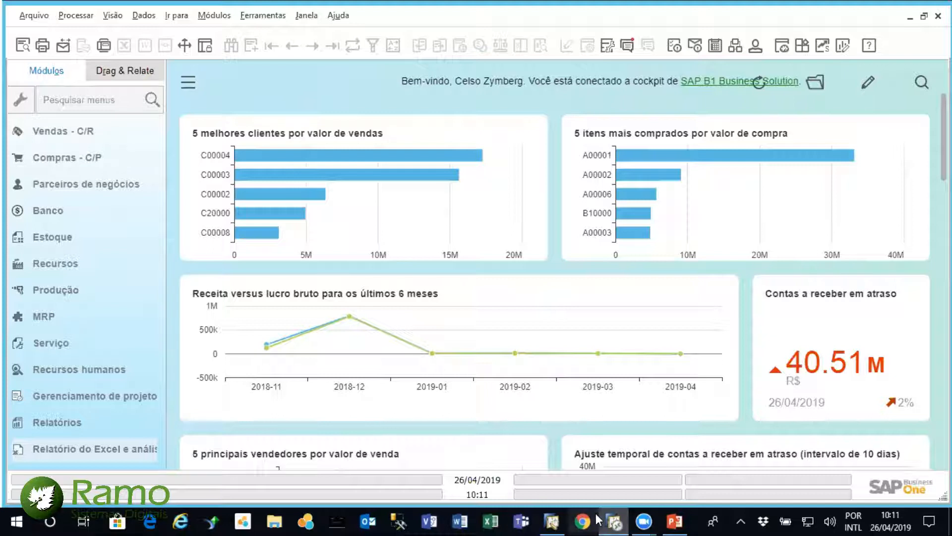
click(555, 520)
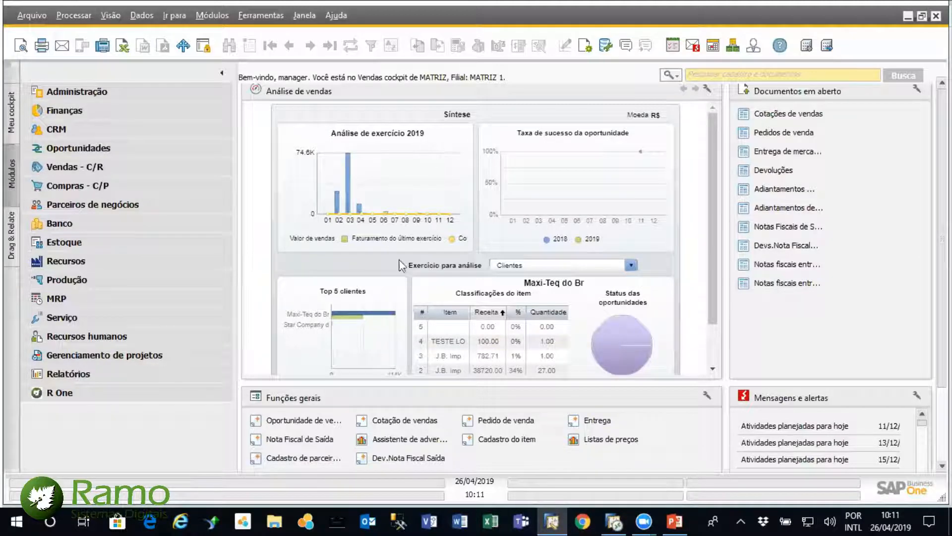
click(615, 521)
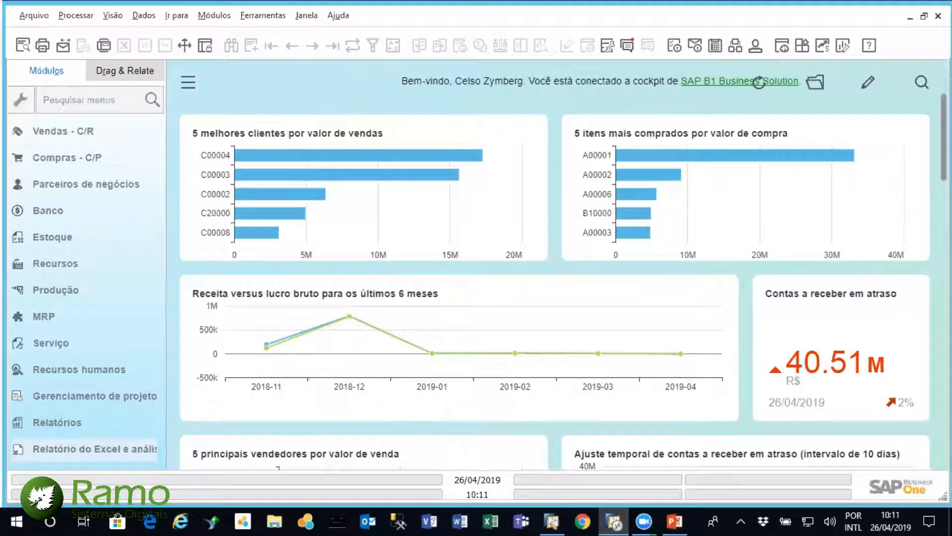
Examine the cockpit's dashboards for sales, purchases, revenue, overdue accounts and the sales process
scroll(759, 82, down, 9)
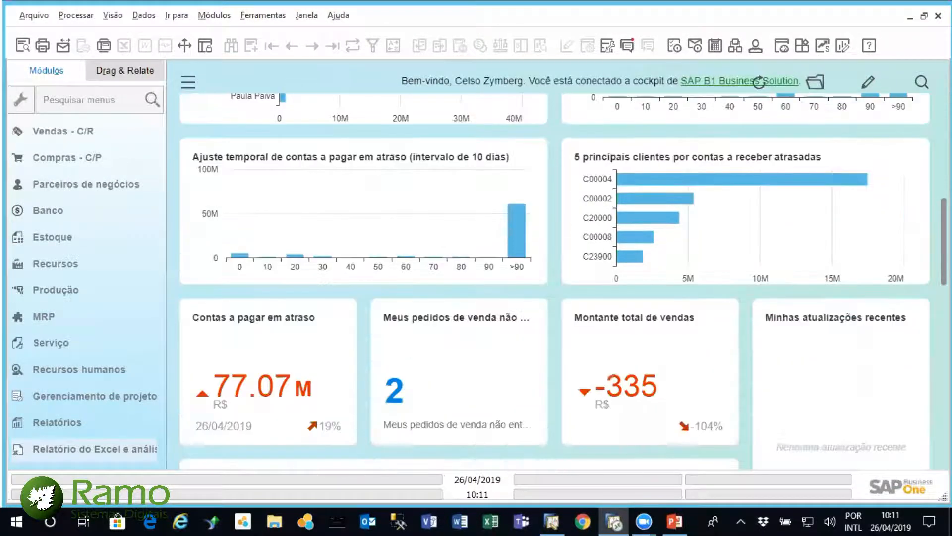
scroll(758, 83, down, 4)
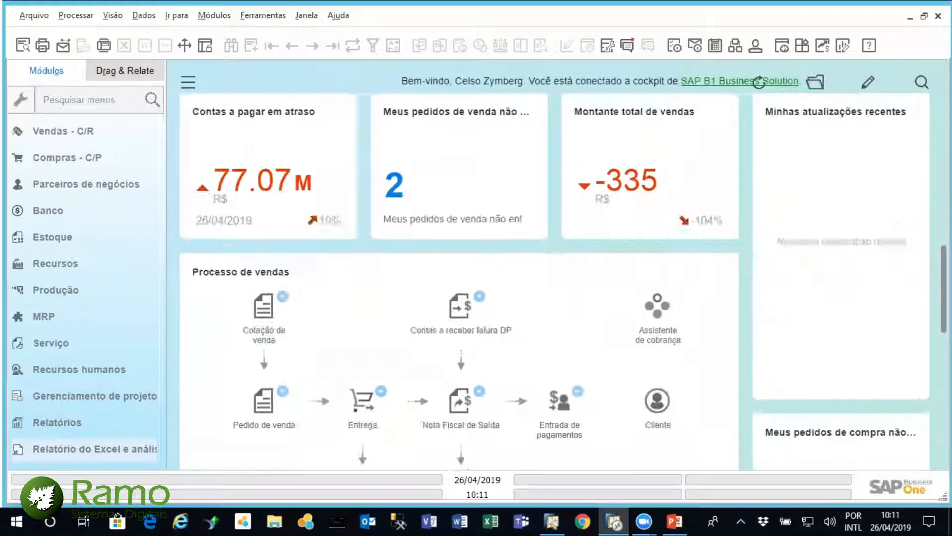
scroll(759, 83, up, 13)
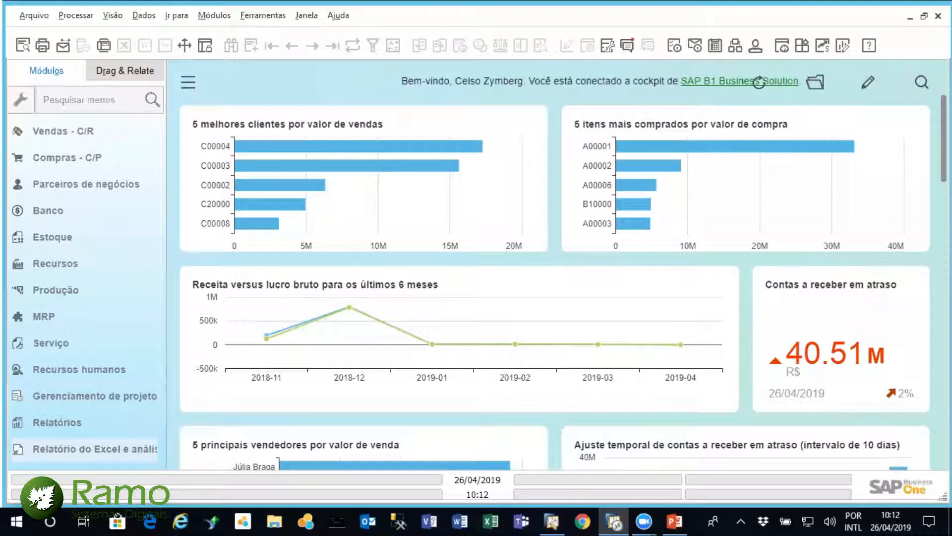
scroll(759, 83, down, 6)
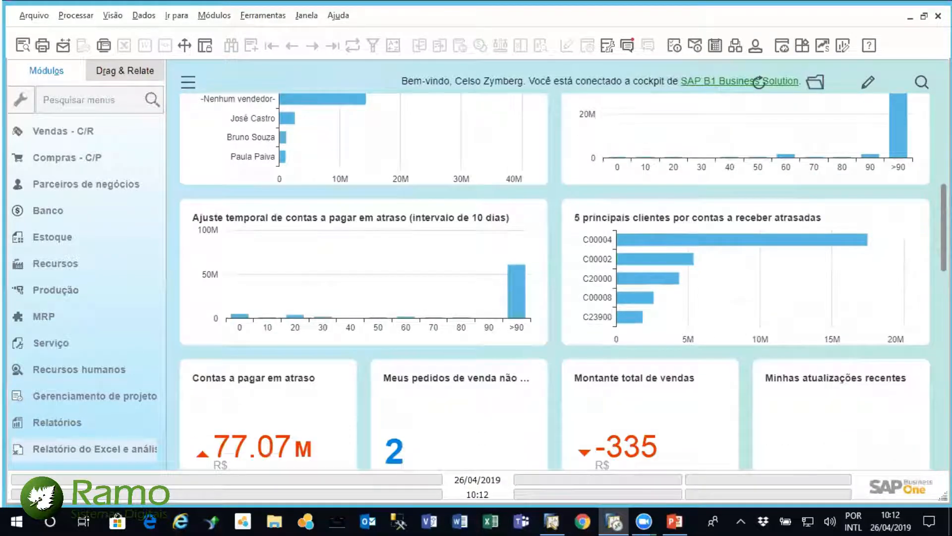
scroll(759, 83, down, 8)
scroll(759, 83, down, 2)
scroll(759, 83, up, 7)
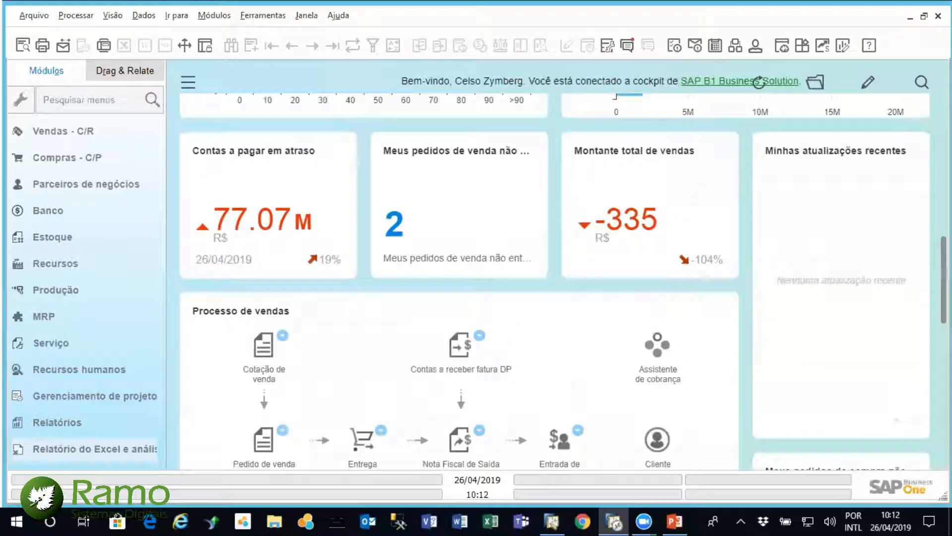
scroll(759, 83, up, 9)
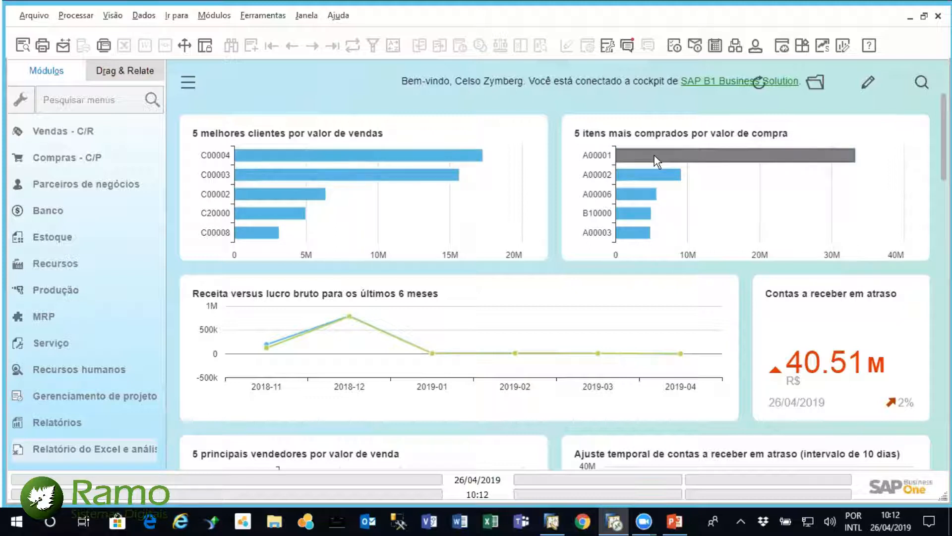
scroll(563, 282, down, 2)
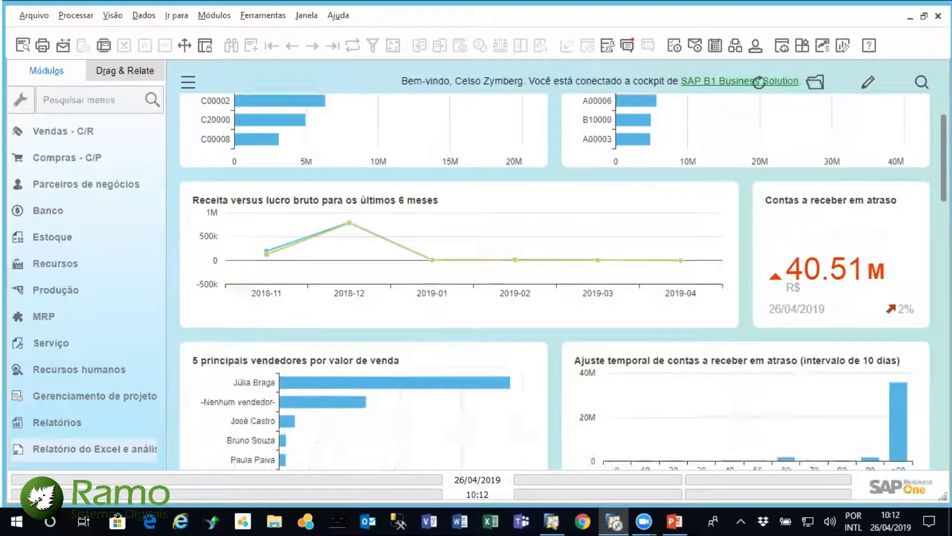
scroll(759, 83, down, 6)
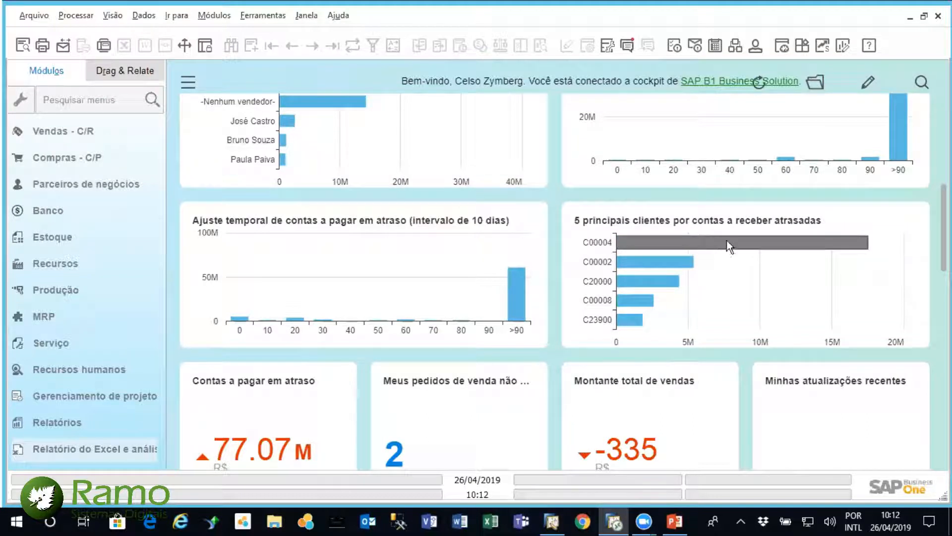
View the detailed list of undelivered sales orders and its first order from the cockpit, closing both windows after viewing
scroll(447, 237, down, 3)
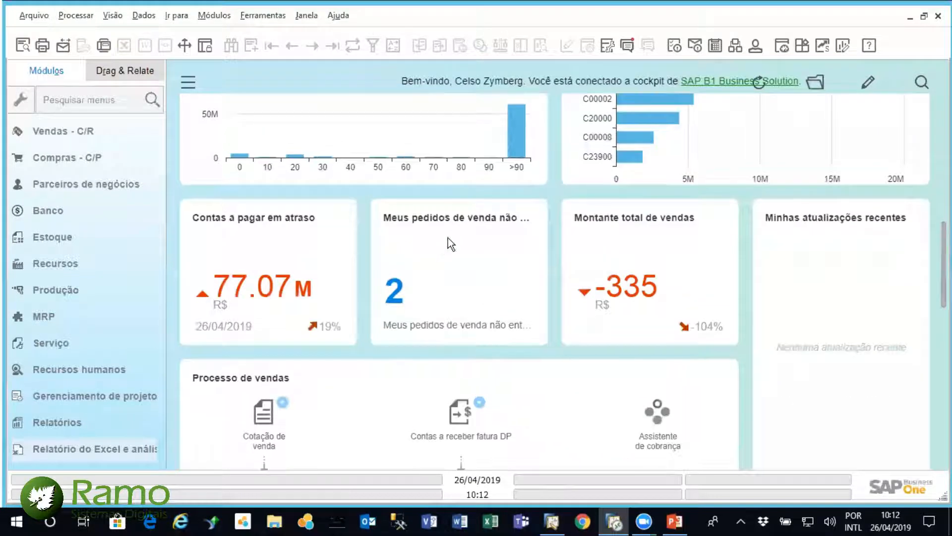
click(396, 293)
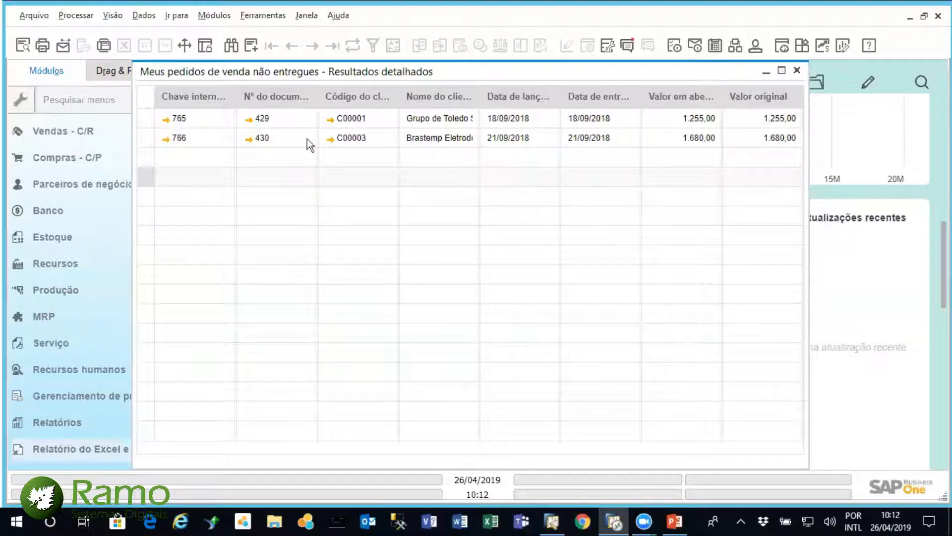
click(165, 120)
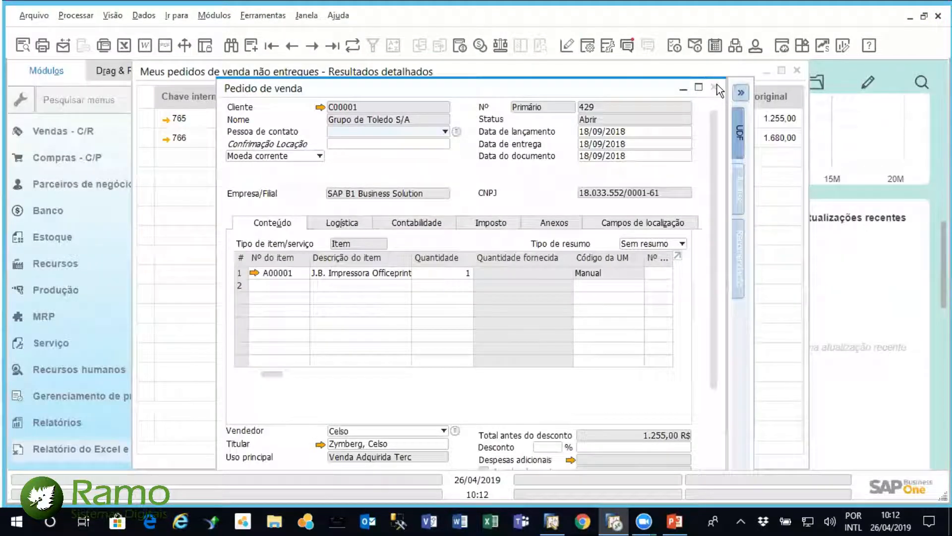
click(718, 85)
key(Escape)
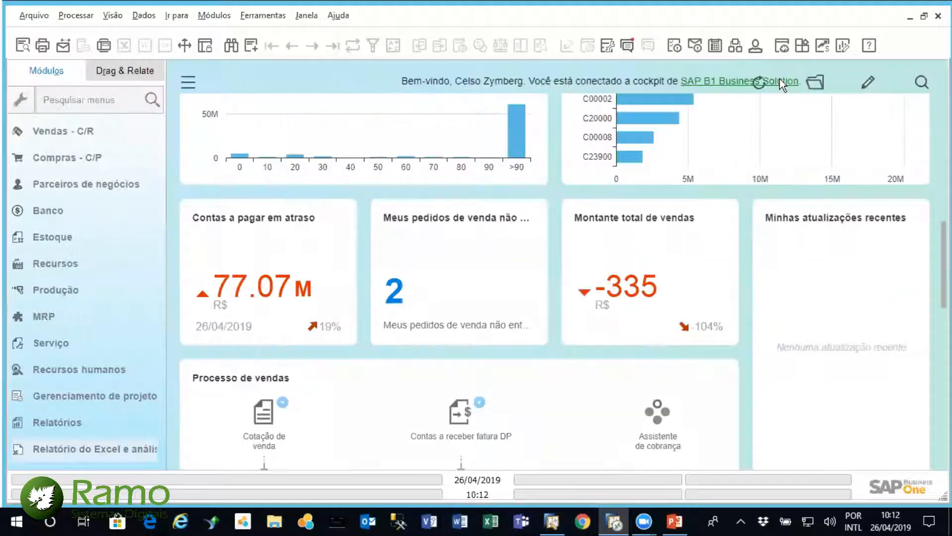
Open the business partner master data and display the first customer record
click(112, 180)
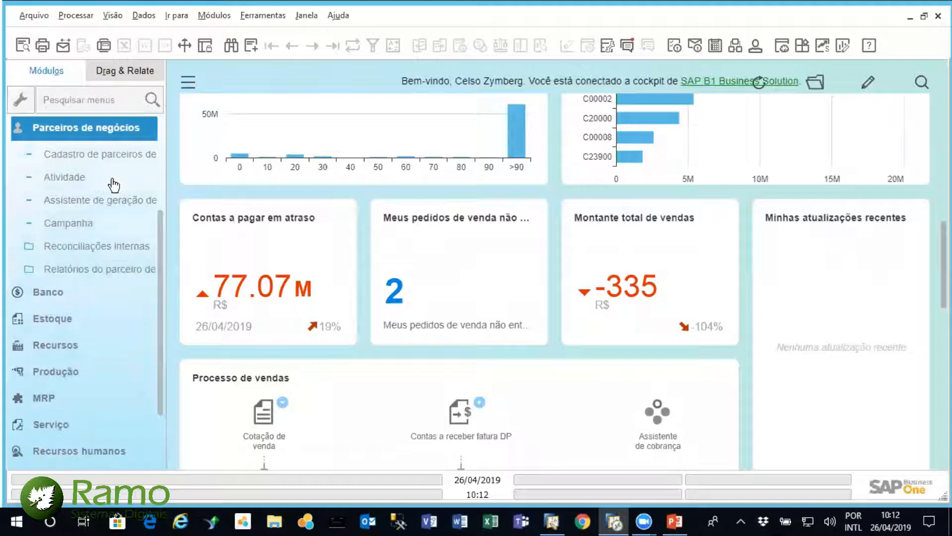
click(115, 155)
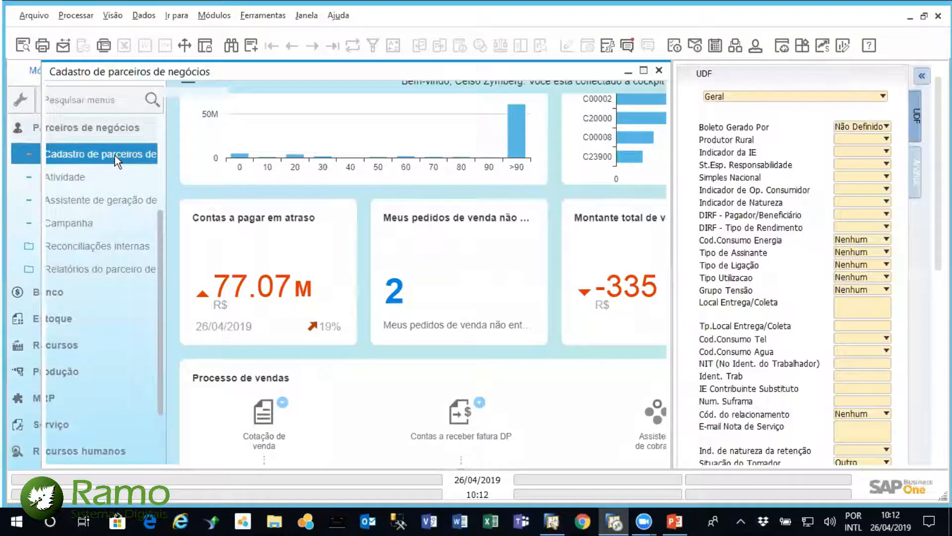
click(272, 47)
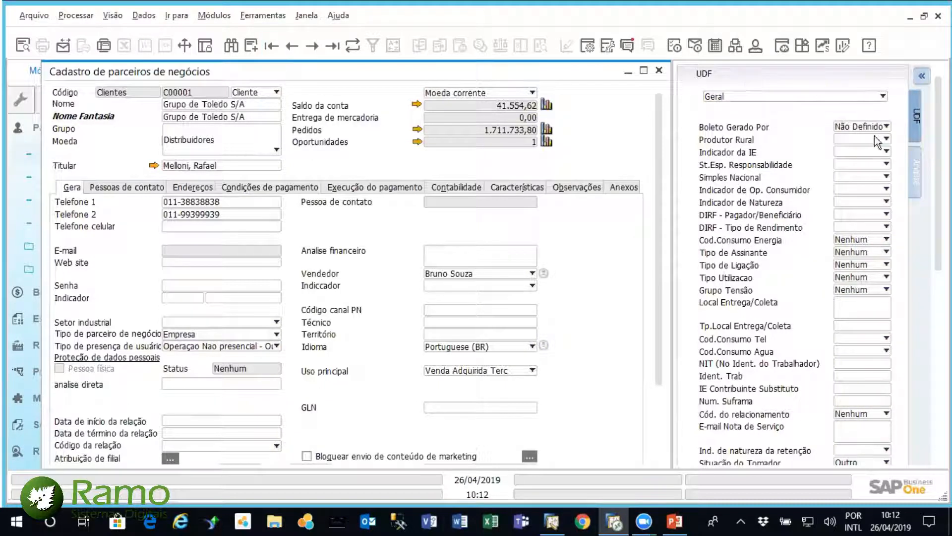
Show the customer's embedded analyses, viewing monthly sales value, RSD - Faturamento Anual and RSD - Curva ABC Produto
click(915, 181)
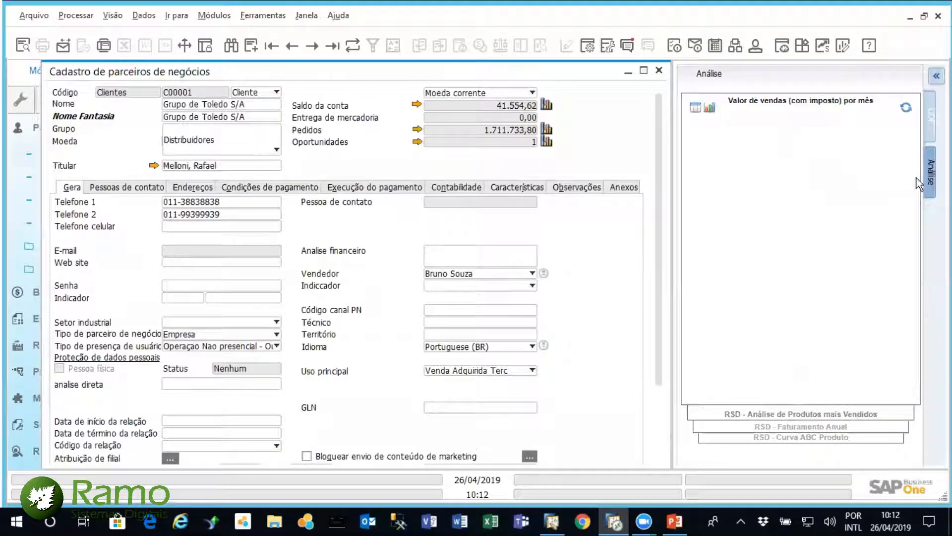
drag(415, 77, 396, 90)
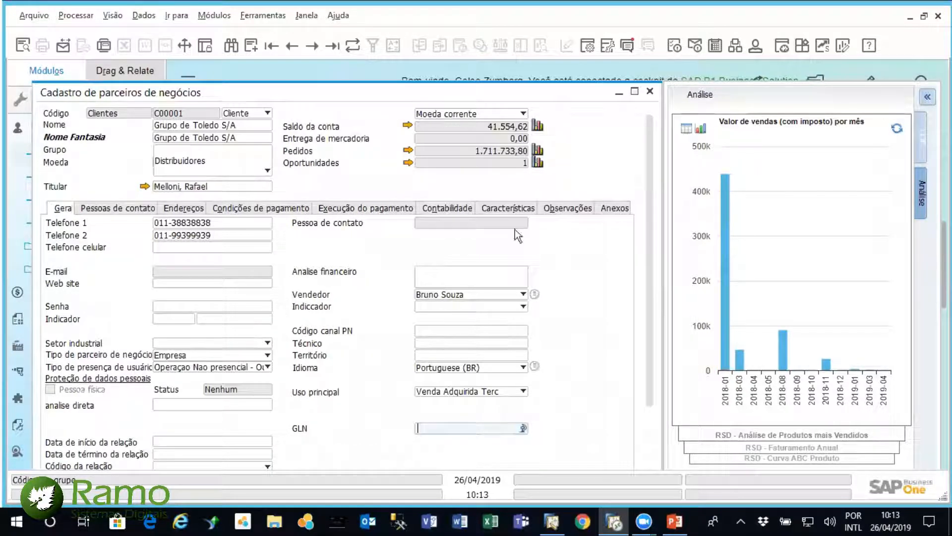
click(820, 448)
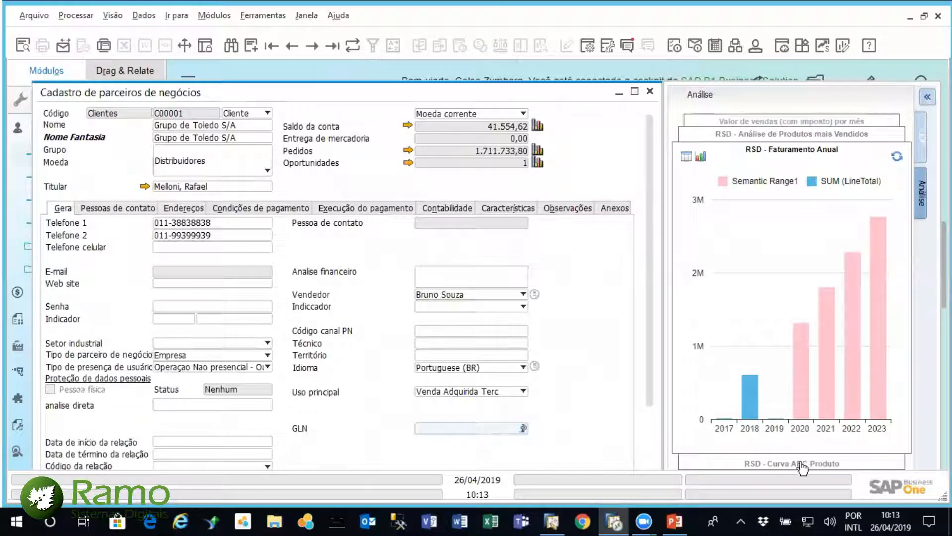
click(802, 465)
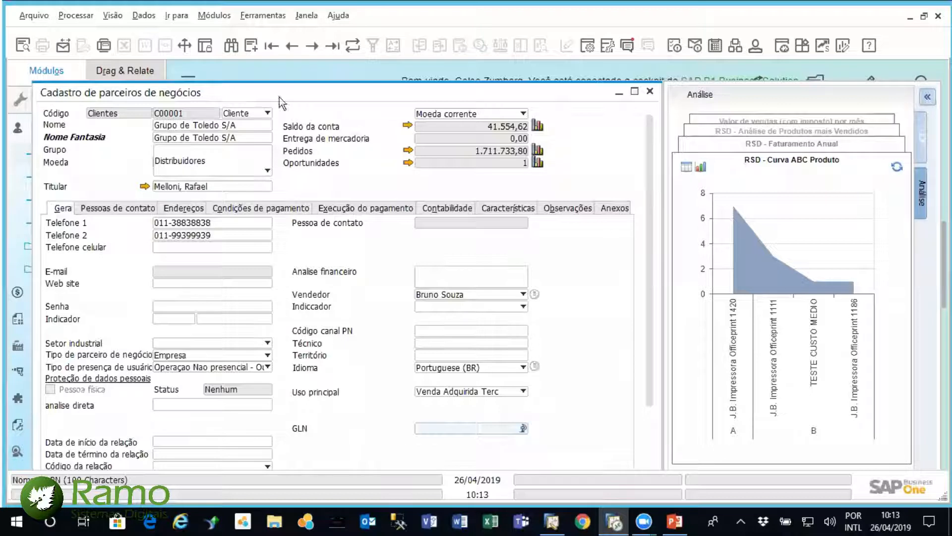
Browse the next three customer records, switching the analysis to RSD - Análise de Produtos mais Vendidos
click(311, 48)
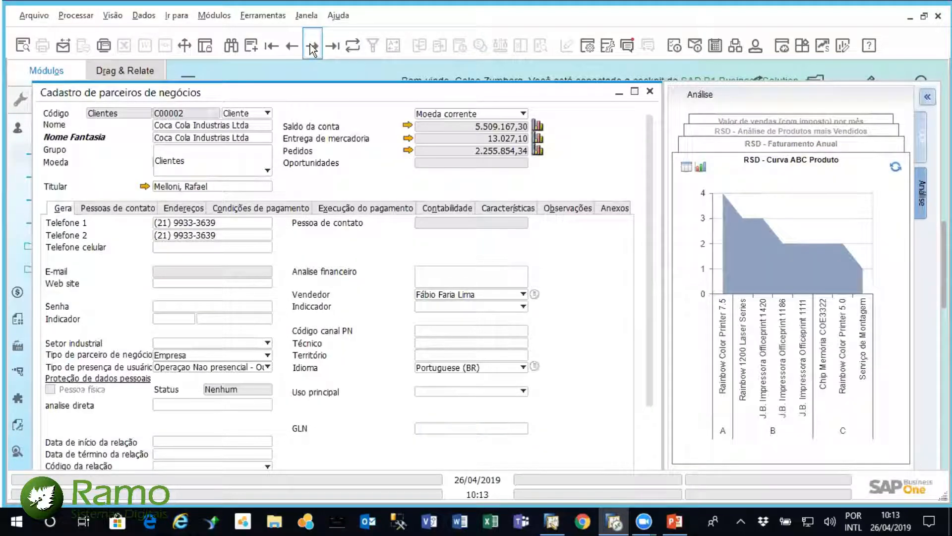
click(723, 132)
click(312, 46)
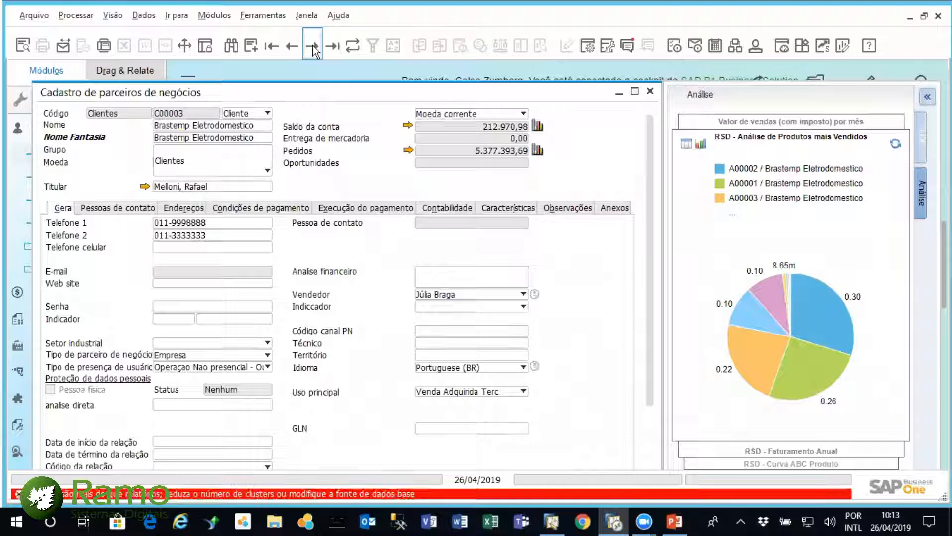
click(312, 46)
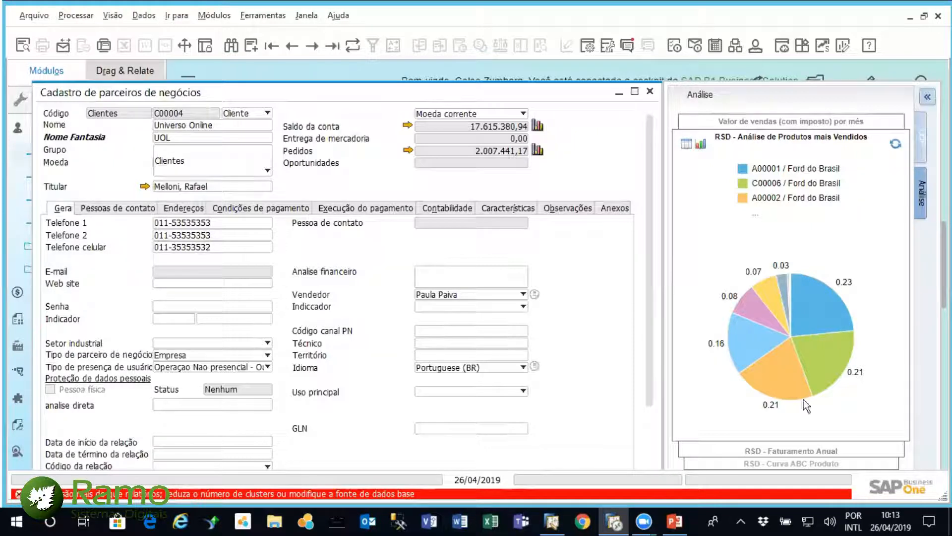
Check the customer's RSD - Curva ABC Produto and best-selling products analyses, and close the record and the Parceiros de negócios module list
click(794, 451)
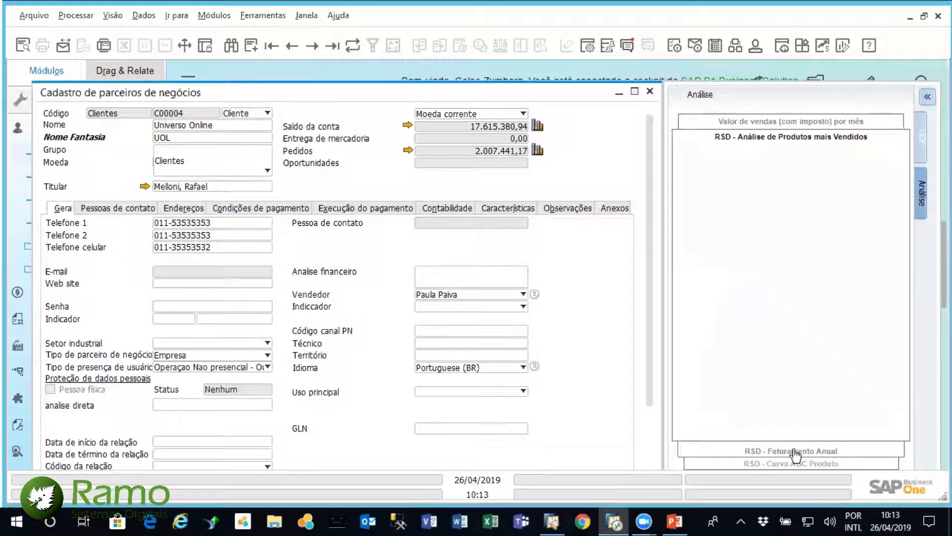
click(784, 463)
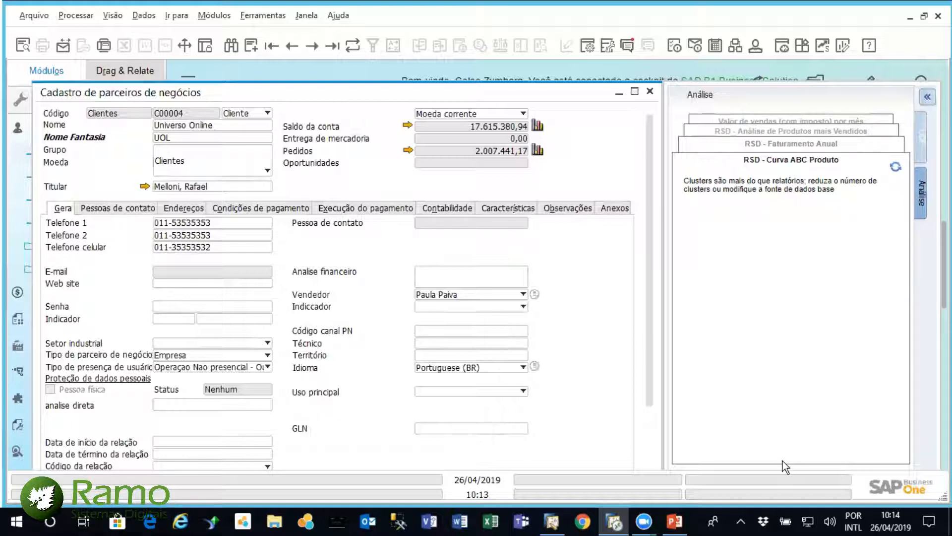
click(726, 132)
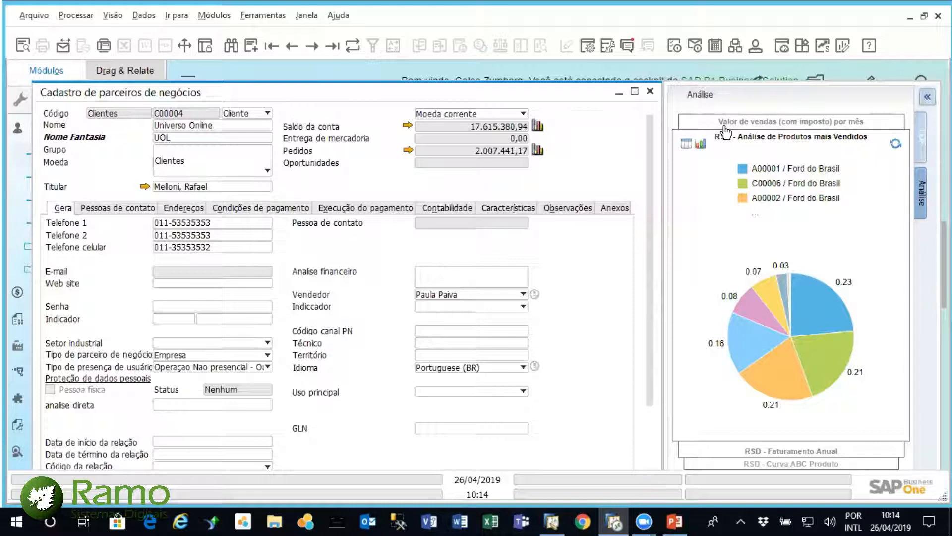
click(652, 92)
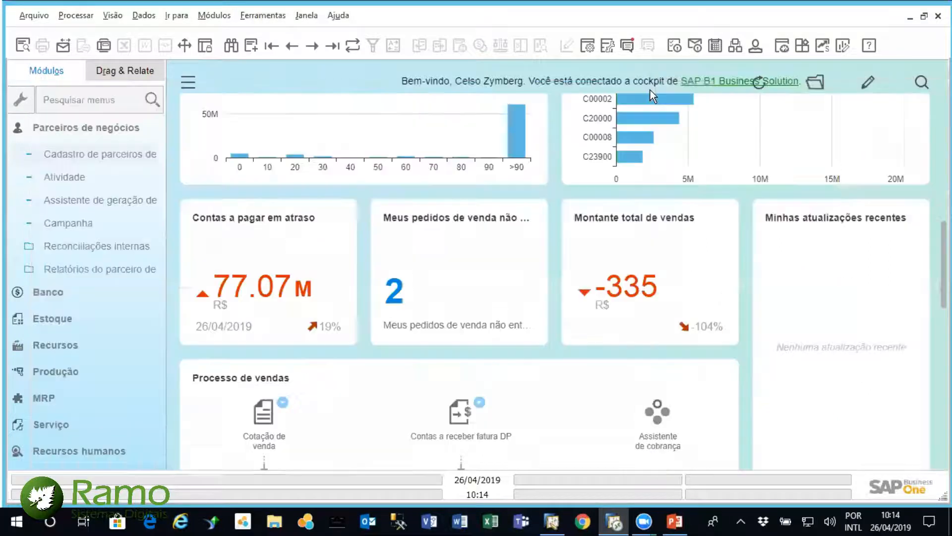
click(108, 129)
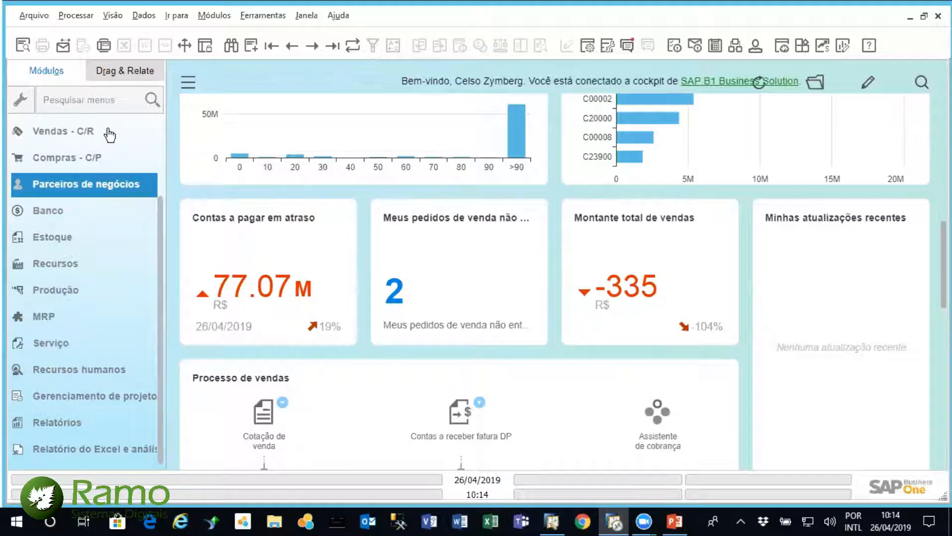
Switch to the other SAP Business One window and expand Contabilidade de custos in the Finanças module
click(553, 521)
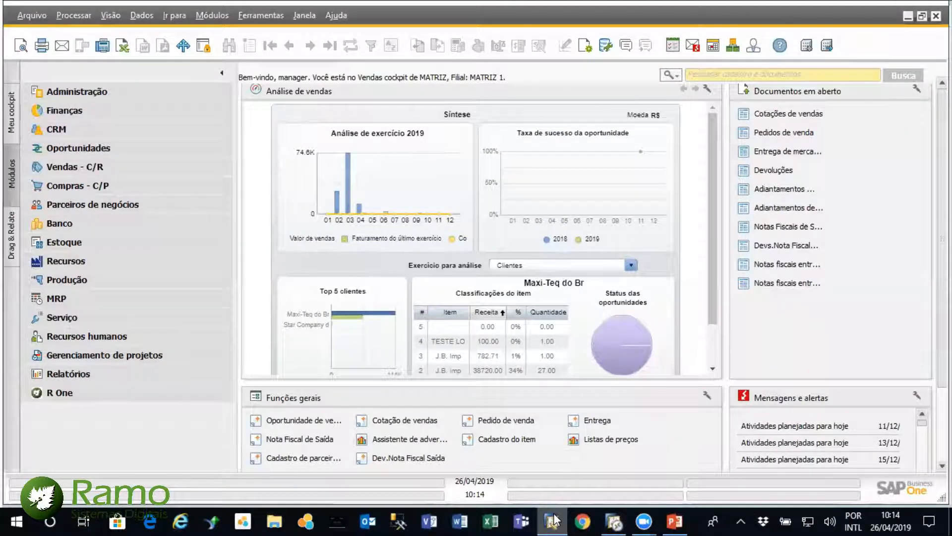
click(91, 117)
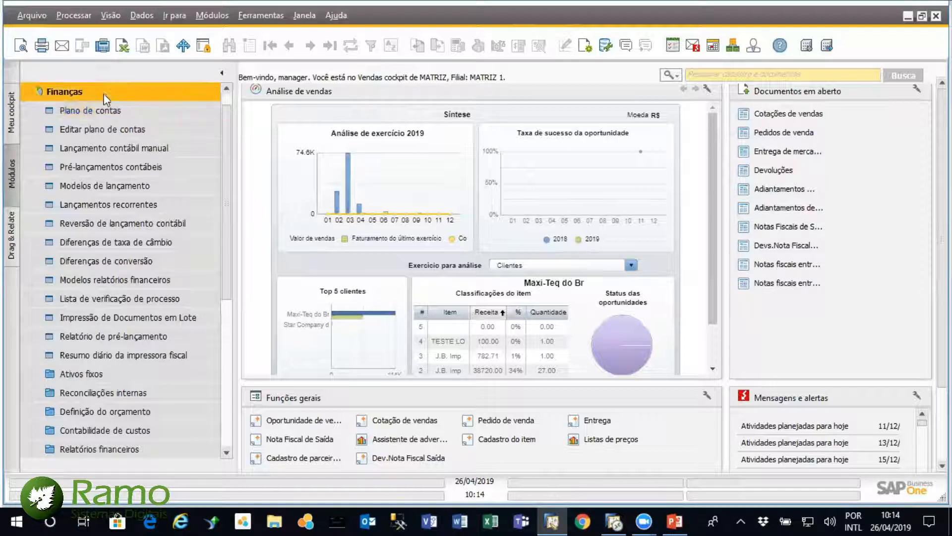
drag(225, 150, 224, 180)
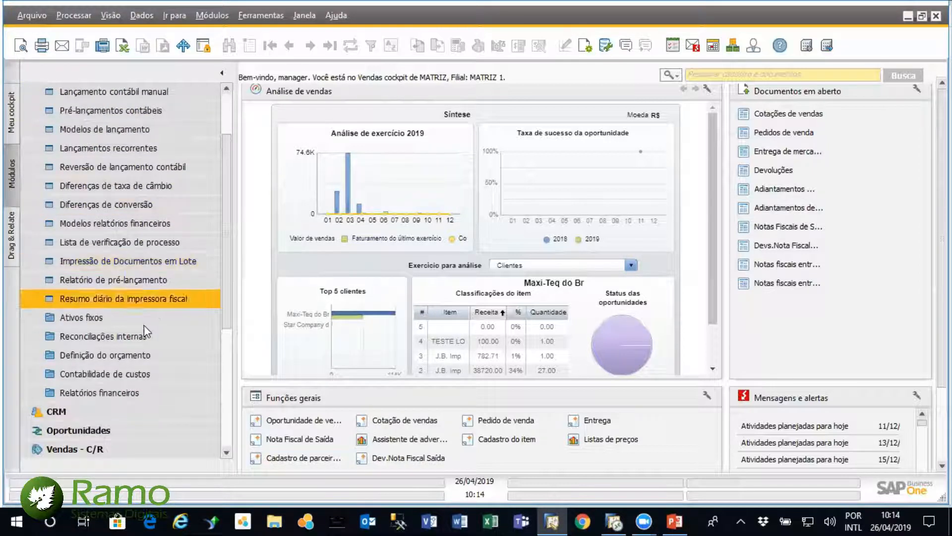
click(130, 370)
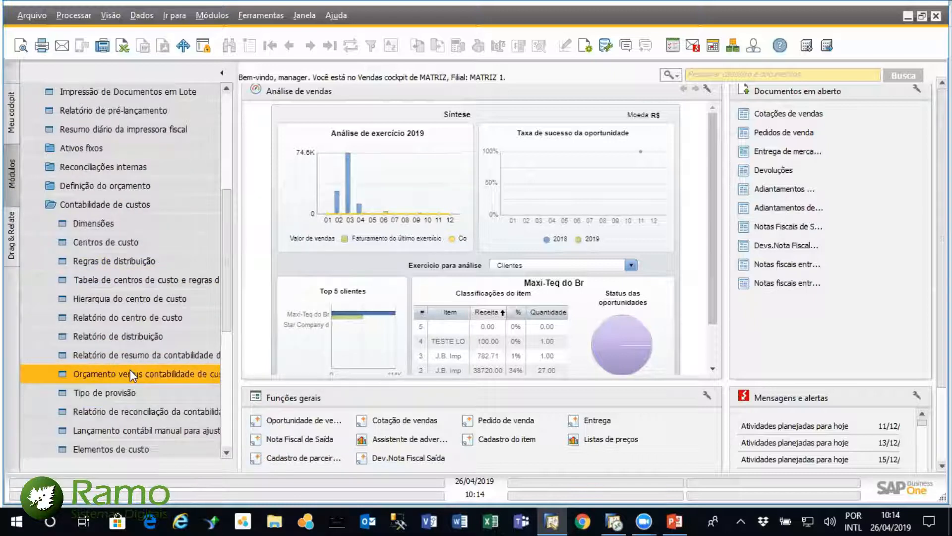
Open the Dimensões setup in Contabilidade de custos and mark Dimensão 4 and Dimensão 5 as active
click(94, 223)
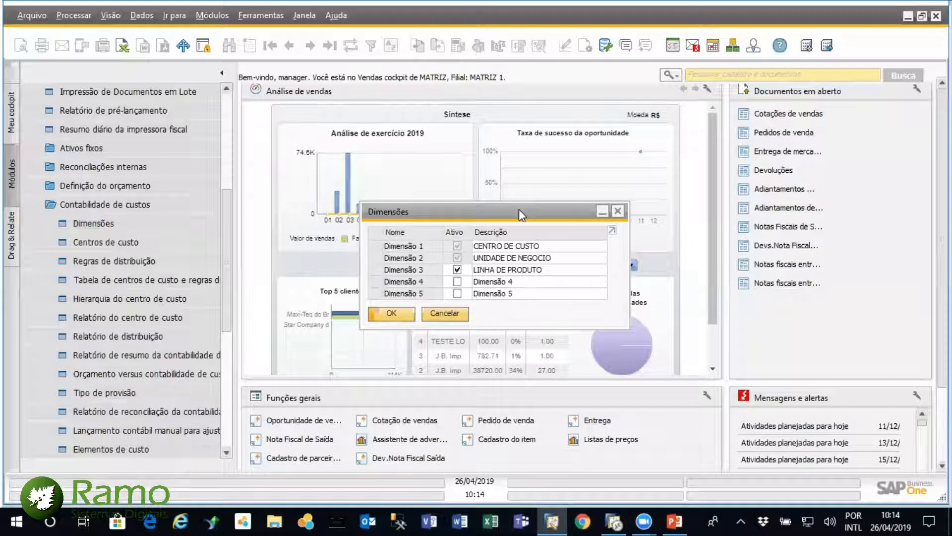
drag(528, 210, 560, 223)
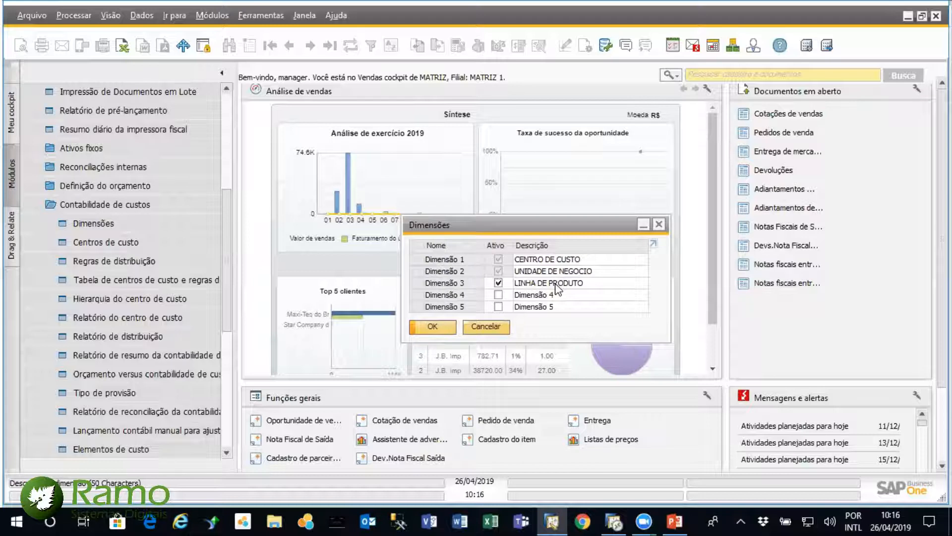
click(498, 294)
click(498, 306)
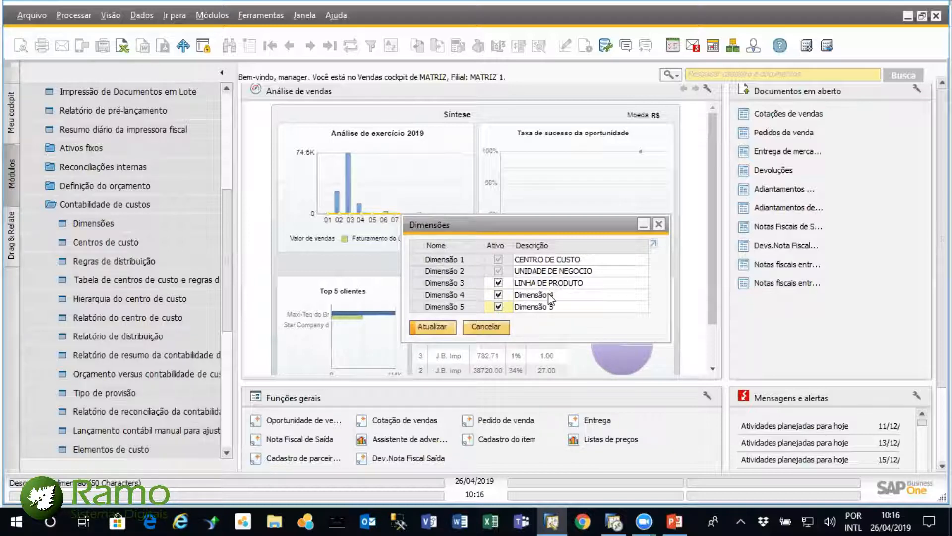
Clear the description of Dimensão 4, deactivate Dimensão 4 and Dimensão 5, and discard all changes to the dimensions
click(566, 294)
text(ytyt)
key(BackSpace)
key(BackSpace)
key(BackSpace)
key(BackSpace)
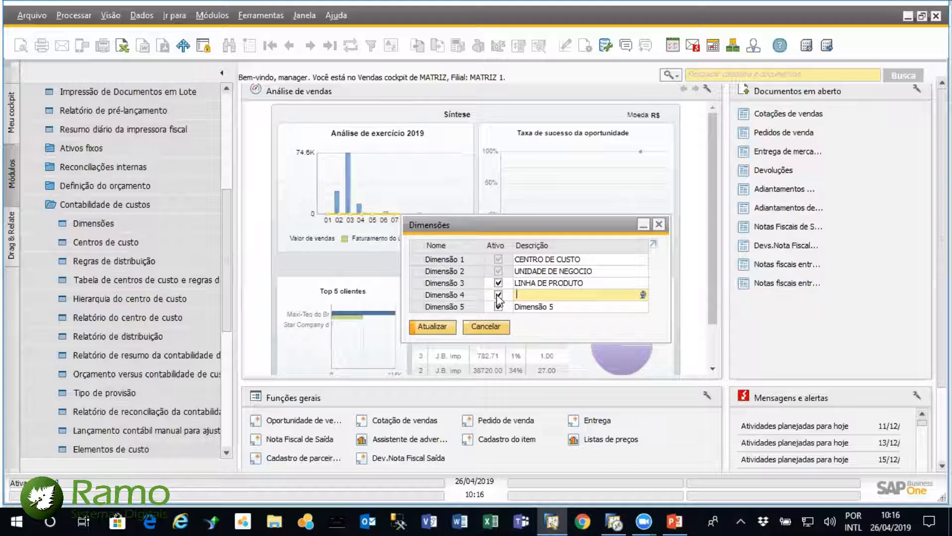
click(498, 295)
click(498, 306)
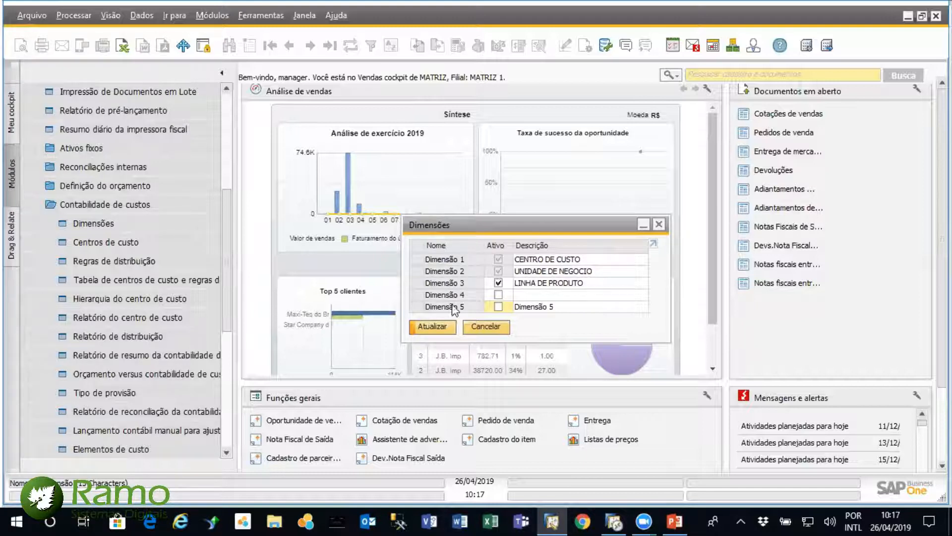
click(485, 325)
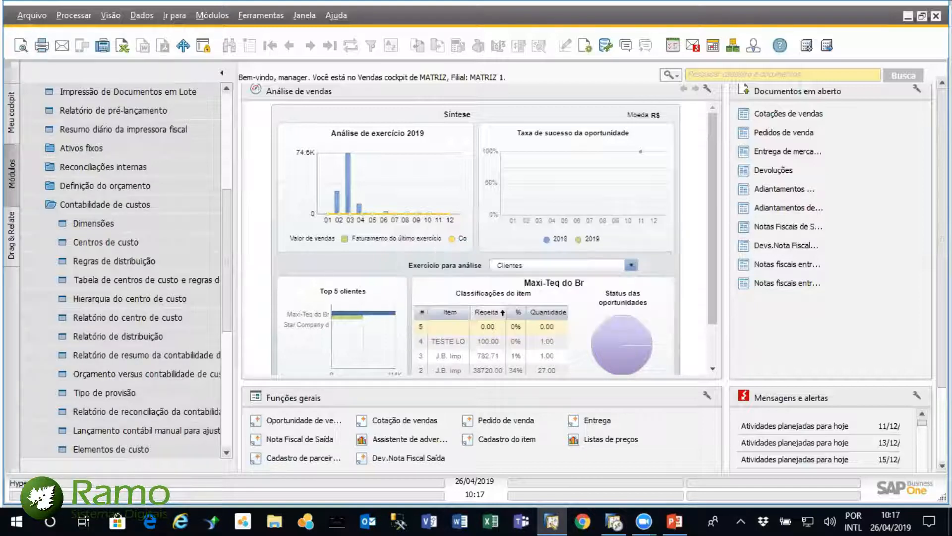
Open the Centros de custo definition and check the Dimensão options, choosing CENTRO DE CUSTO
click(165, 246)
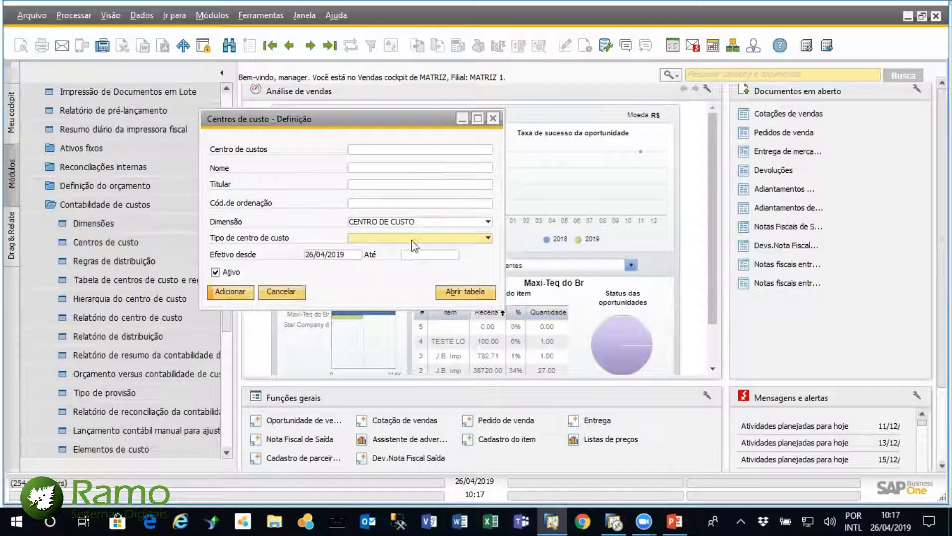
click(488, 223)
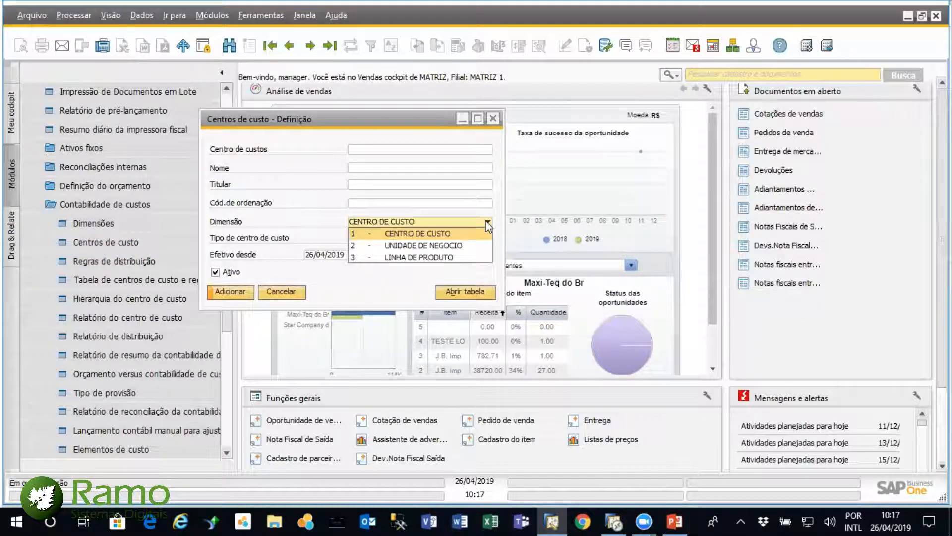
click(476, 233)
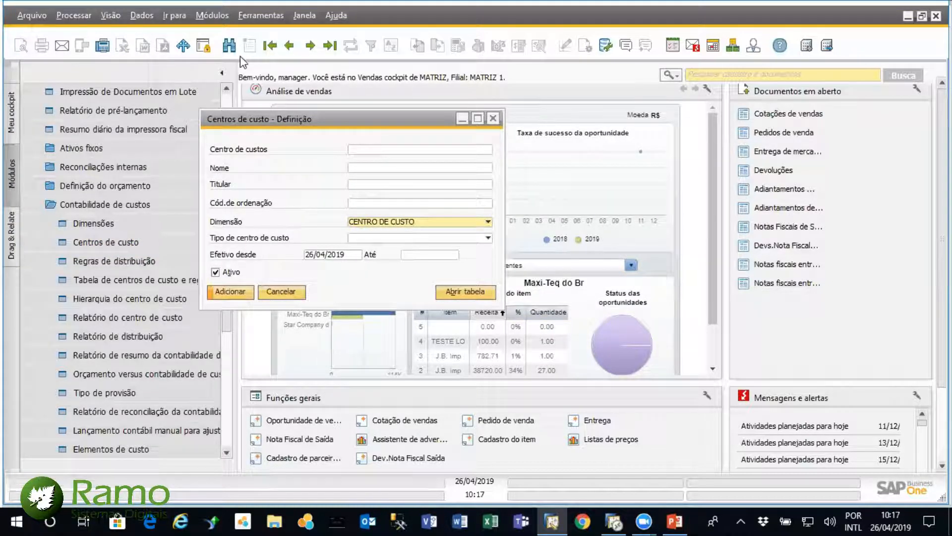
Try to find all cost centers of the CENTRO DE CUSTO dimension with the wildcard *, then close the form
click(229, 46)
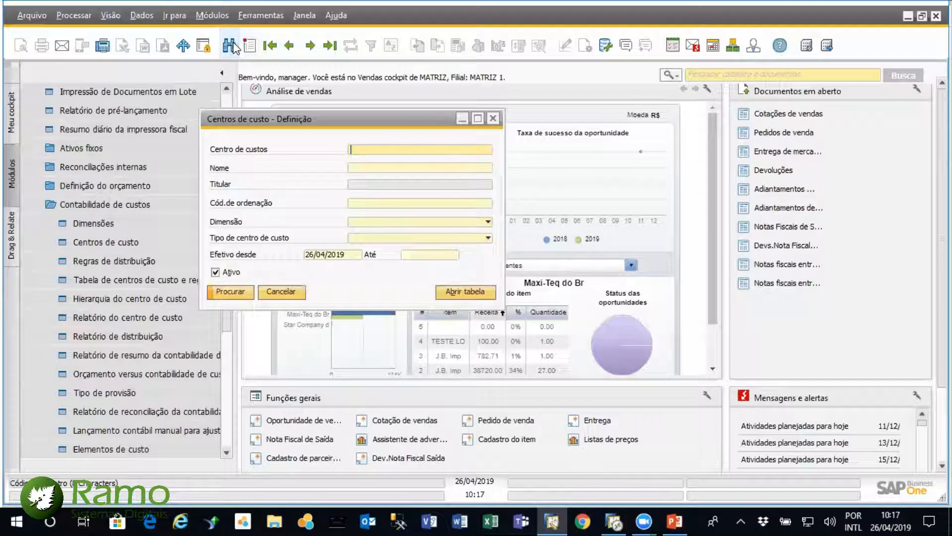
click(488, 222)
click(469, 234)
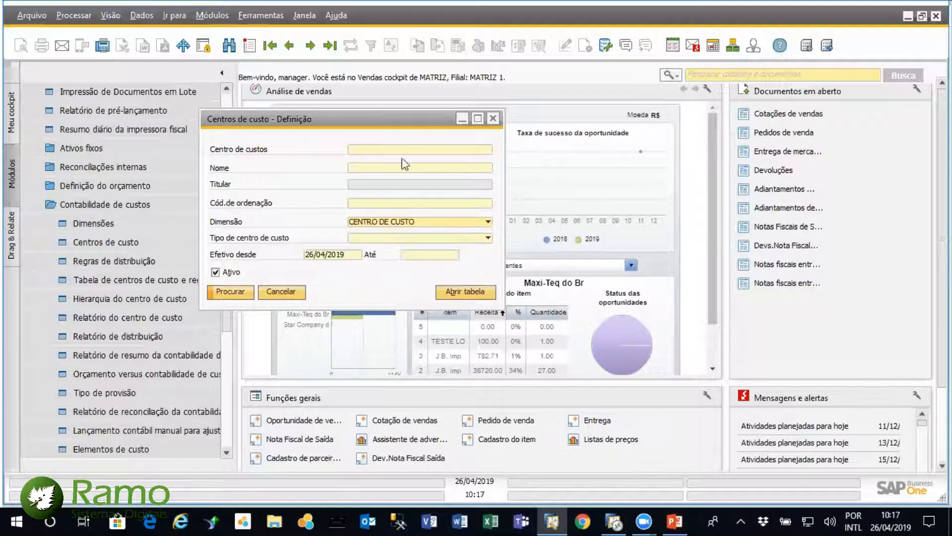
click(395, 149)
text(*)
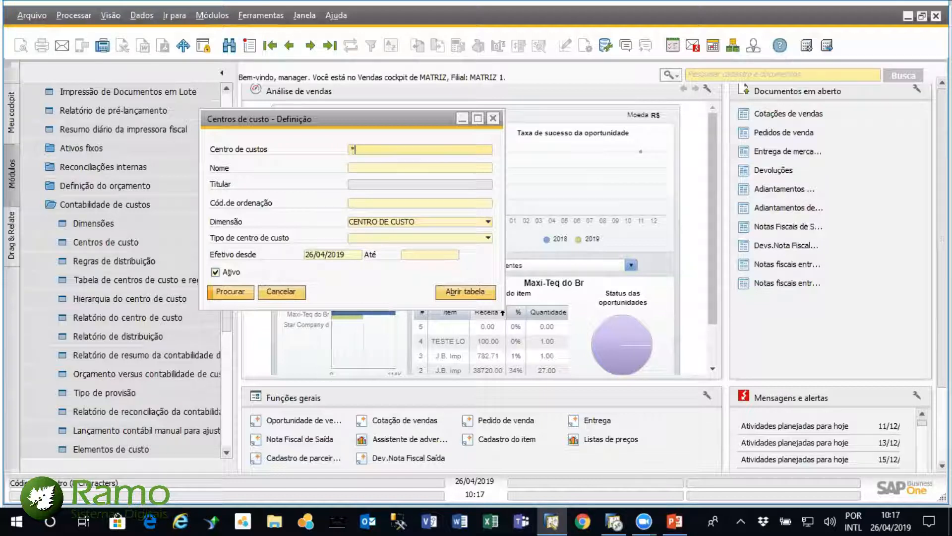
key(Return)
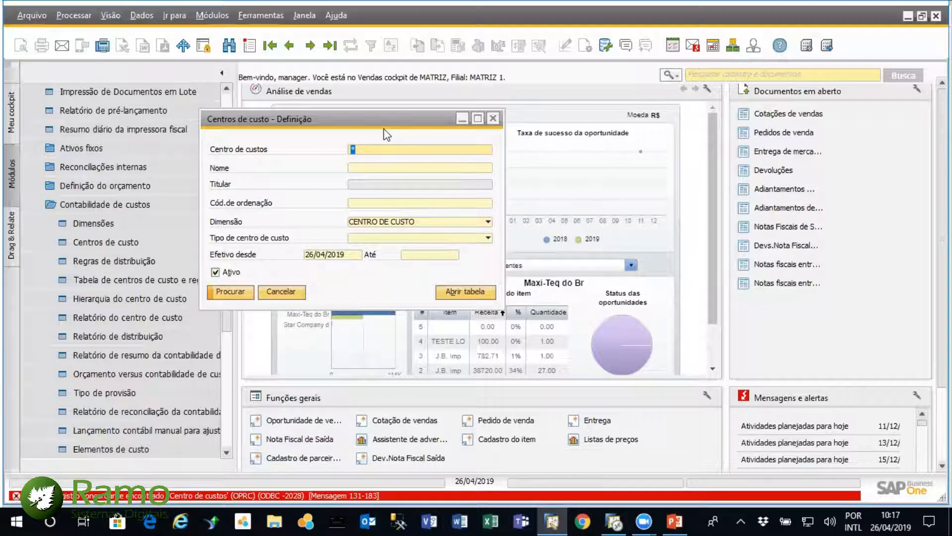
click(396, 149)
key(BackSpace)
click(493, 118)
Reopen the Centros de custo definition and browse from the first record, Ad_Manut, through Ad_Supri to Ad_Tecn
click(105, 242)
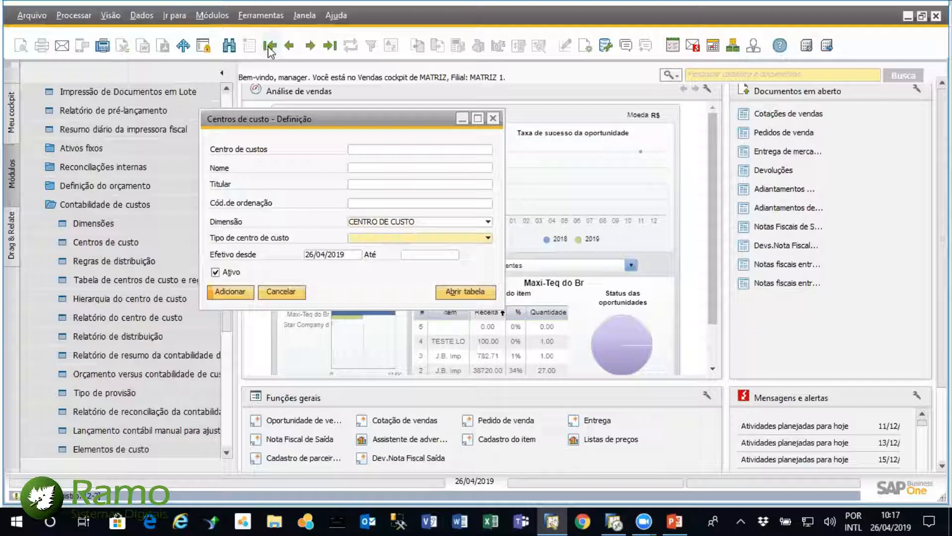
click(270, 46)
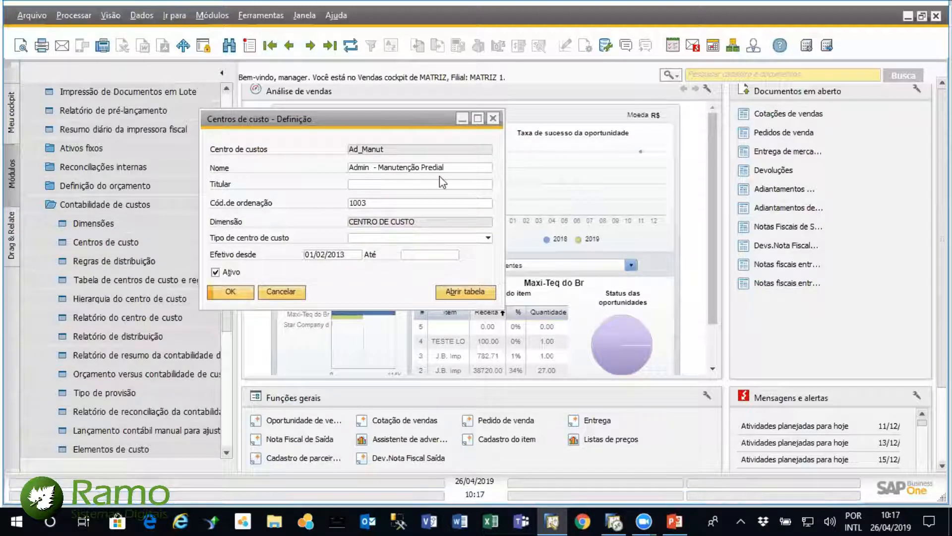
click(310, 46)
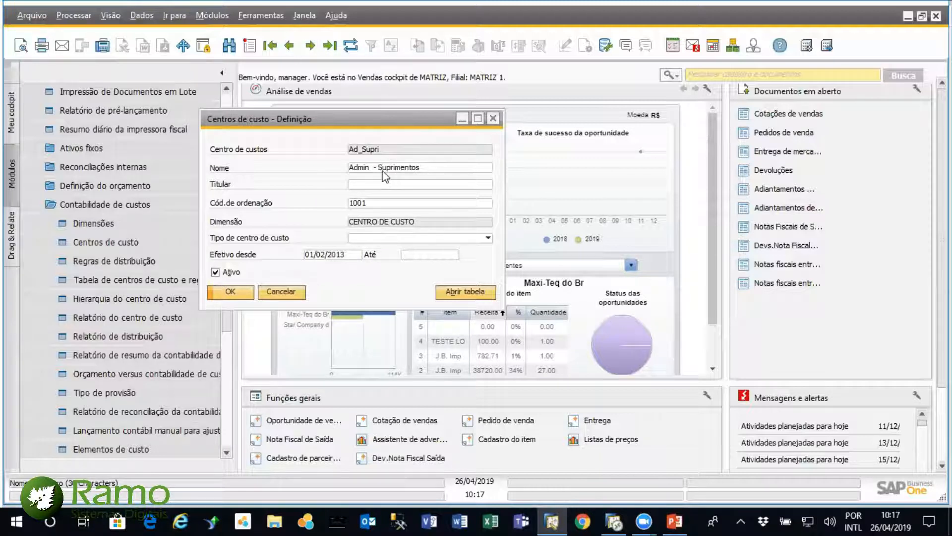
click(310, 45)
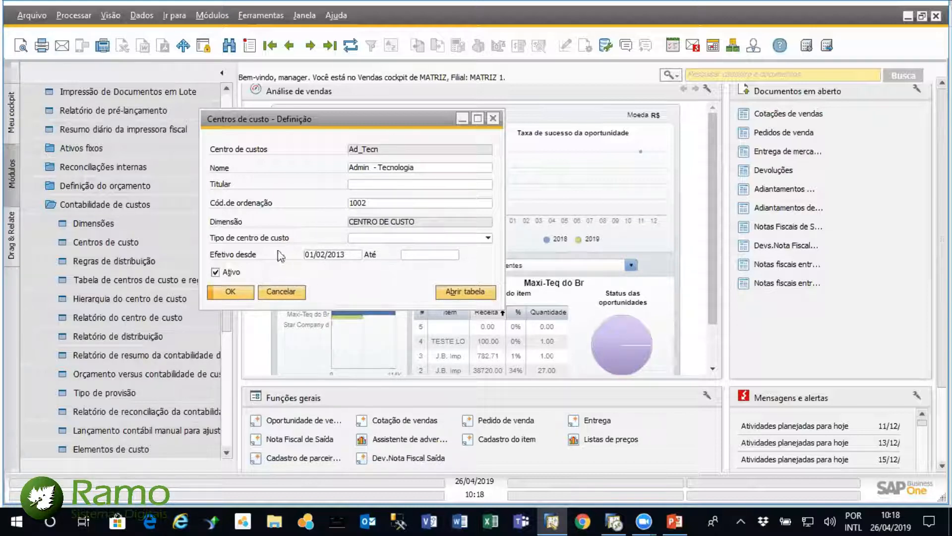
Demonstrate deactivating and reactivating the Ad_Tecn cost center twice
click(215, 272)
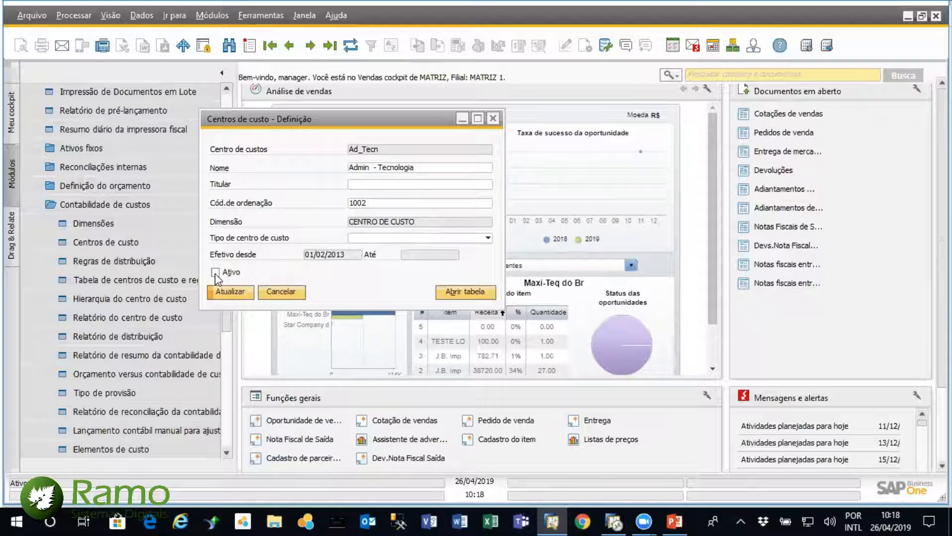
click(216, 272)
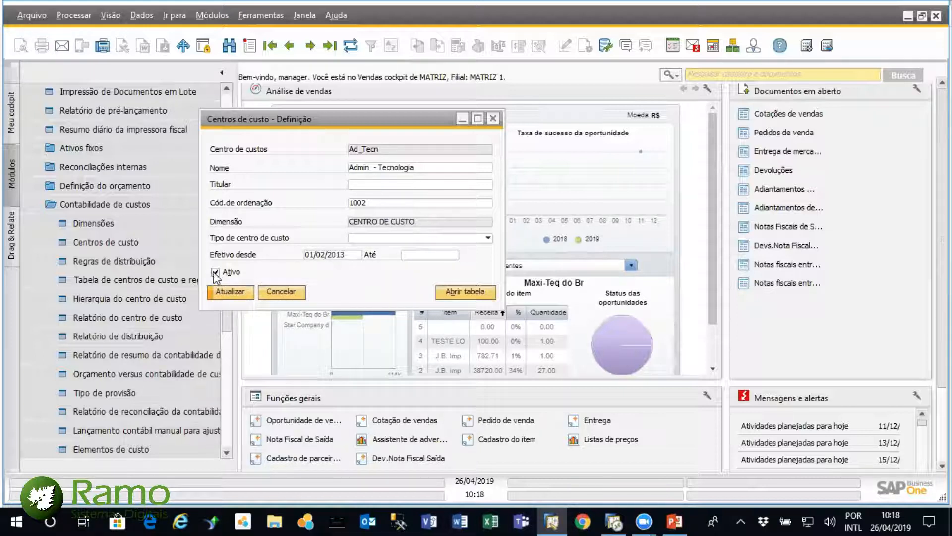
click(216, 272)
click(215, 272)
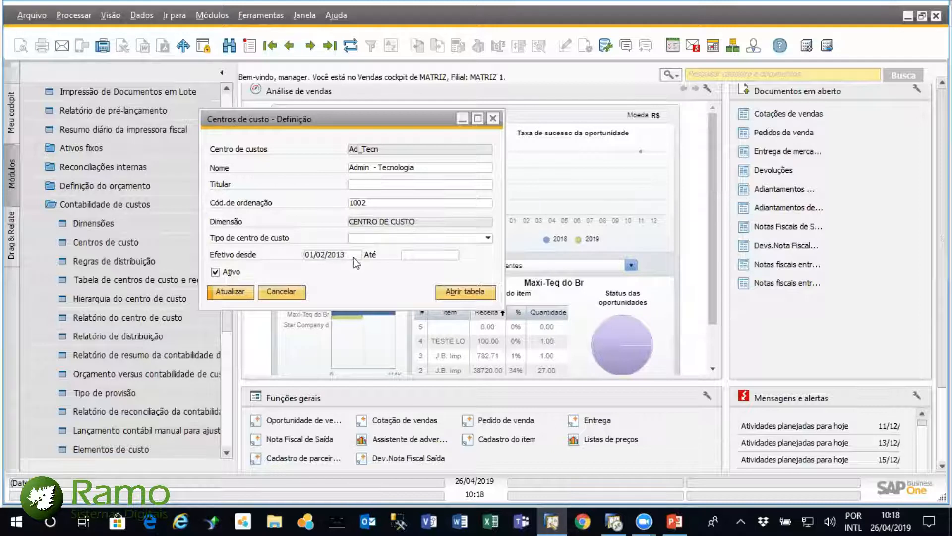
Set Ad_Tecn's Efetivo desde date to 01/01/2020, then close the cost center without saving the changes
double_click(337, 255)
text(01/01/2)
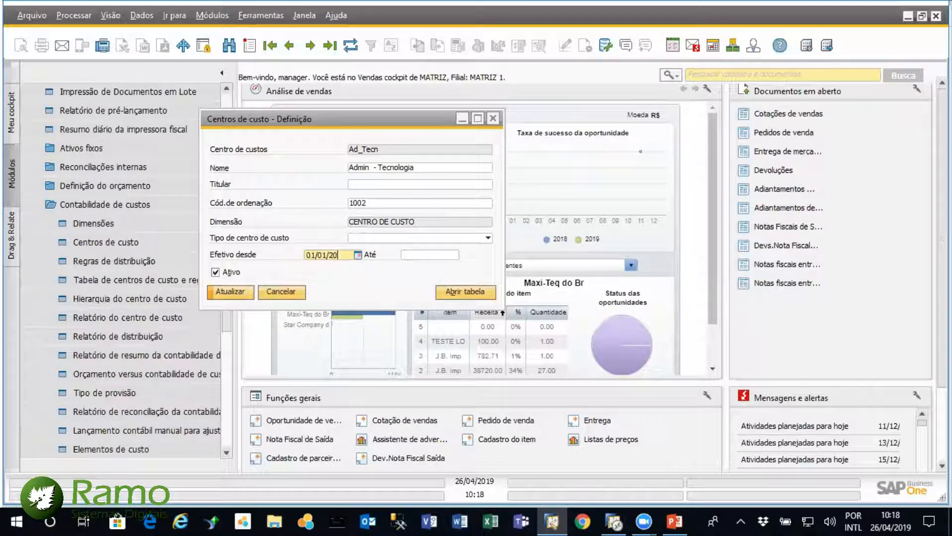
text(020)
key(Tab)
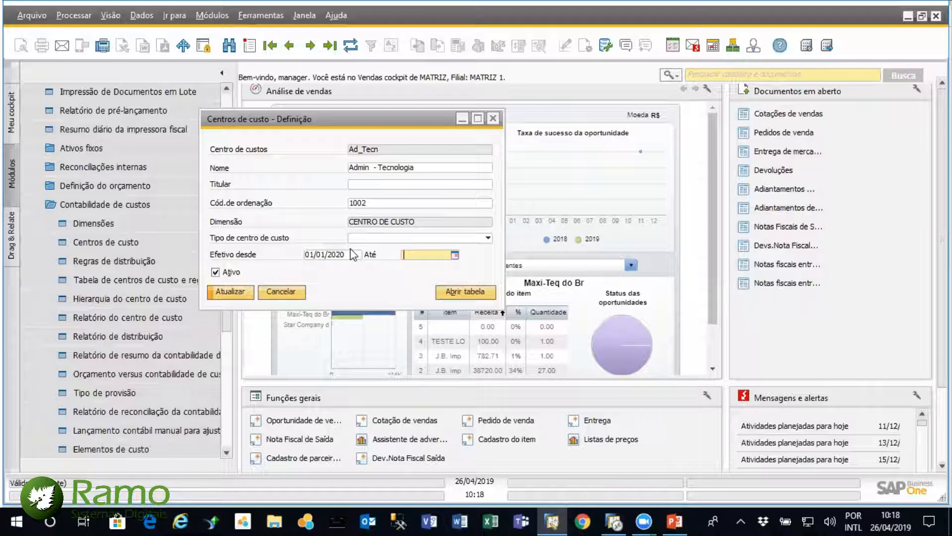
click(216, 272)
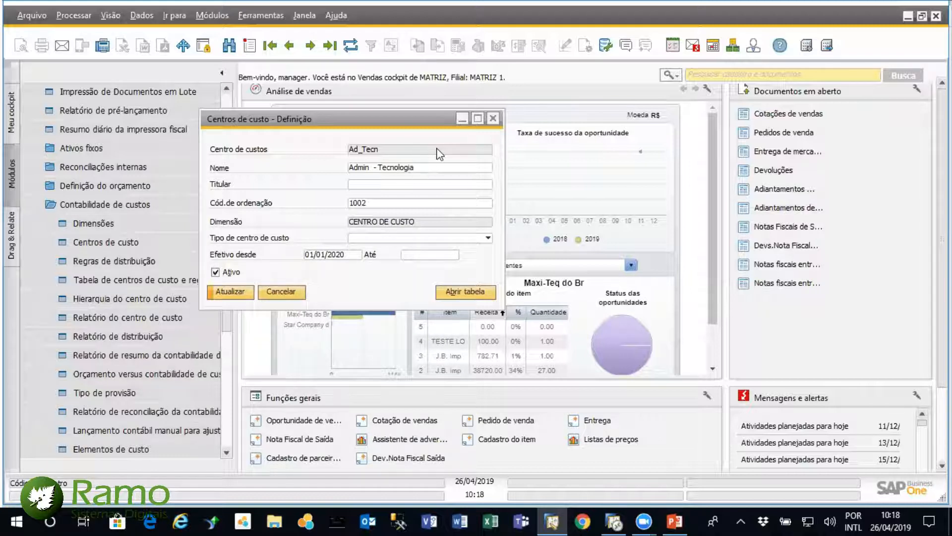
click(493, 118)
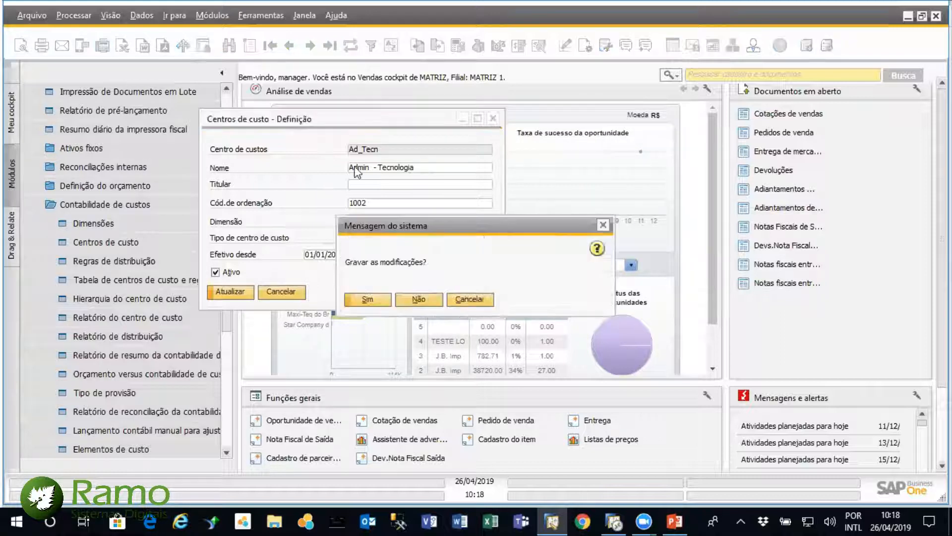
click(418, 298)
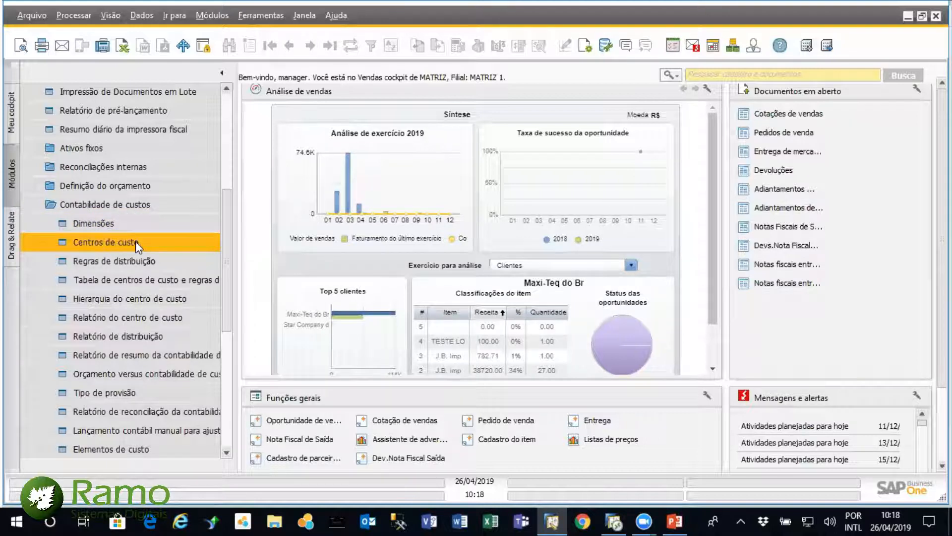
Open Regras de distribuição in a smaller window and browse backwards from the last rule, Vendas, to Pr_Supri
click(125, 267)
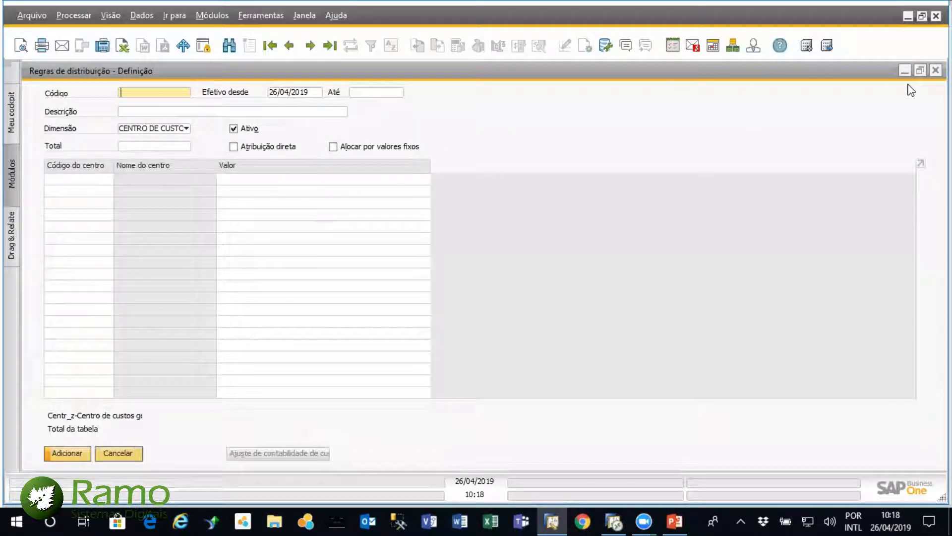
click(920, 70)
drag(361, 195, 532, 146)
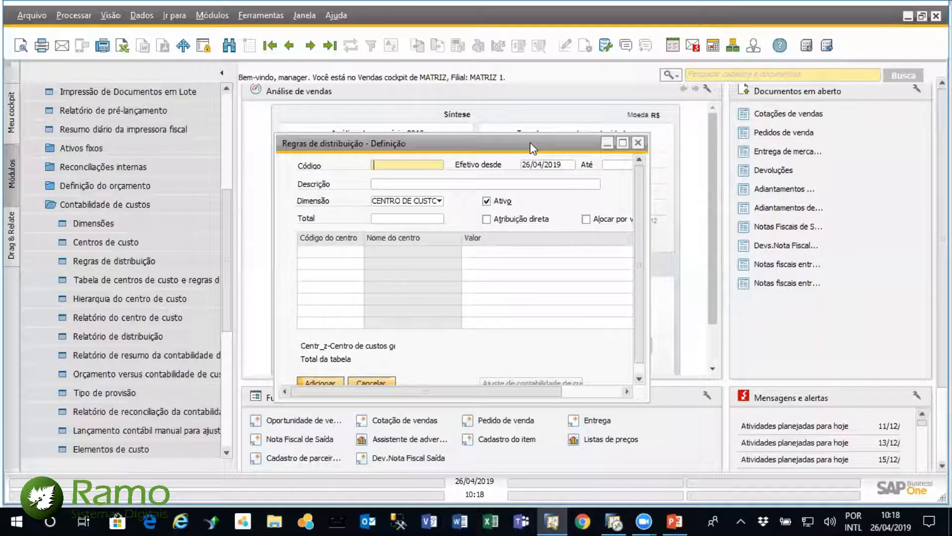
click(331, 47)
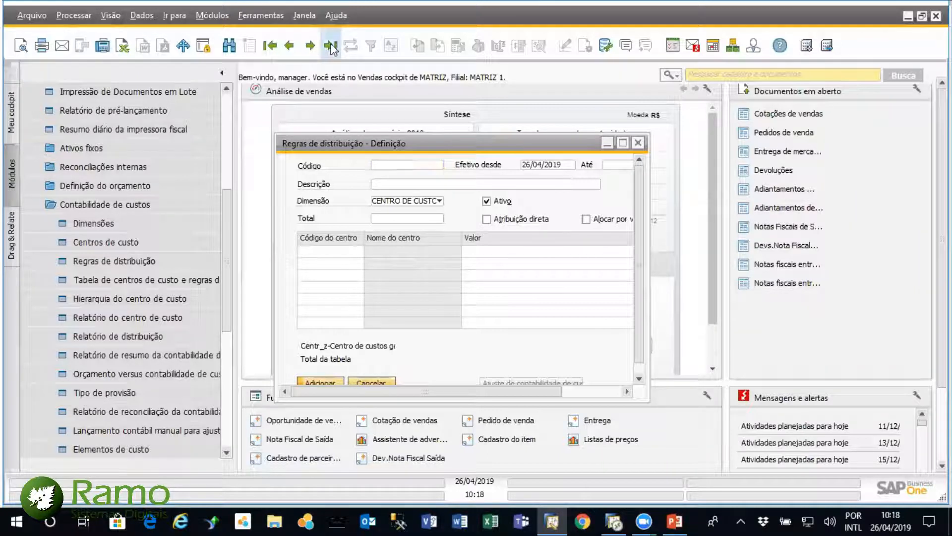
click(289, 46)
click(289, 46)
click(289, 46)
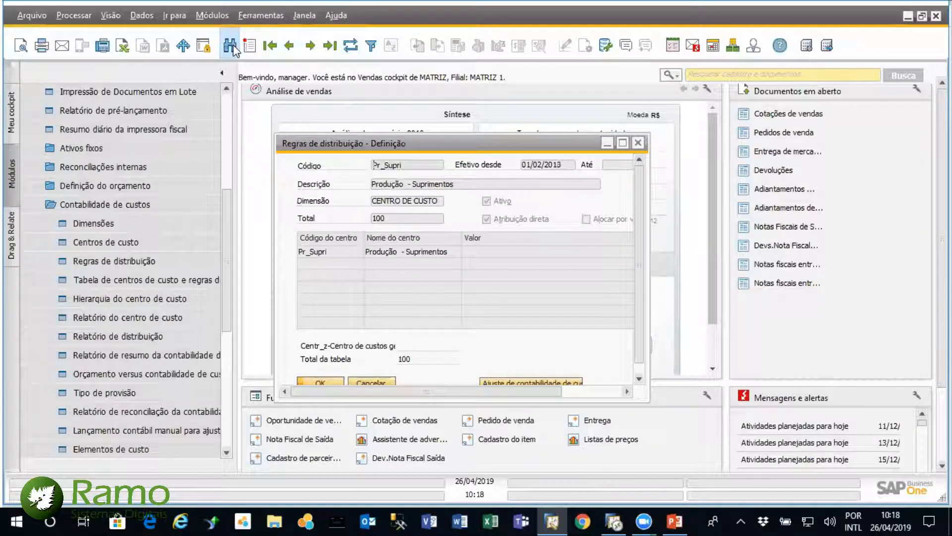
Search all distribution rules with the wildcard *, open the ENERGIA rule, review its allocation full size, and close it
click(229, 45)
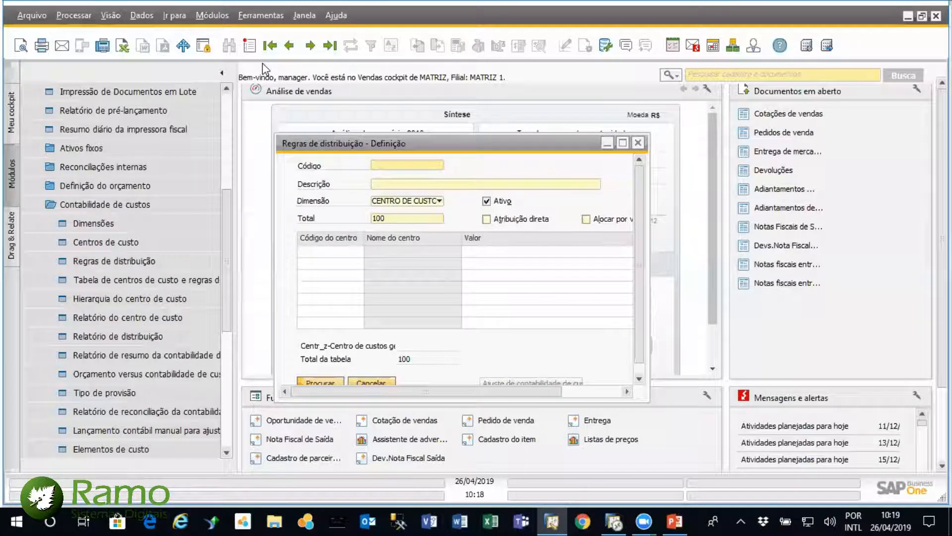
key(Return)
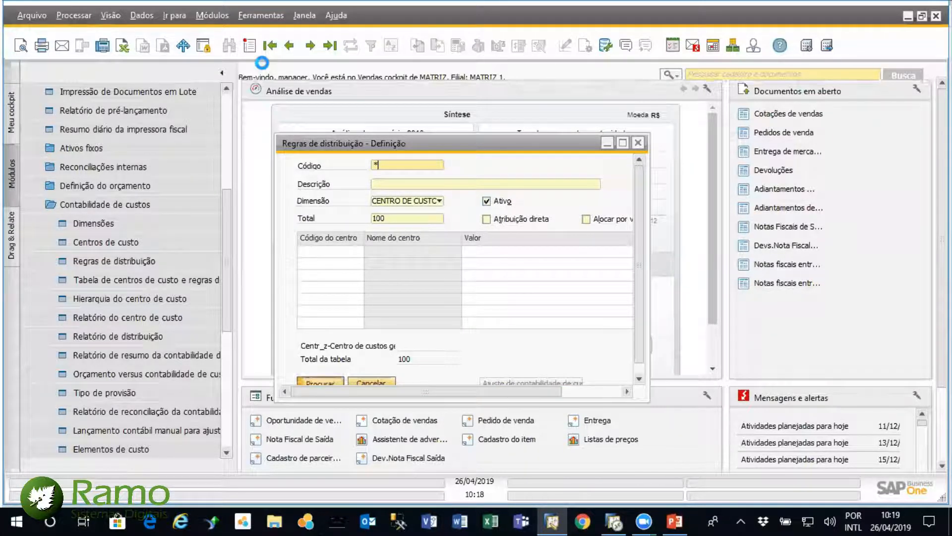
double_click(550, 277)
click(623, 143)
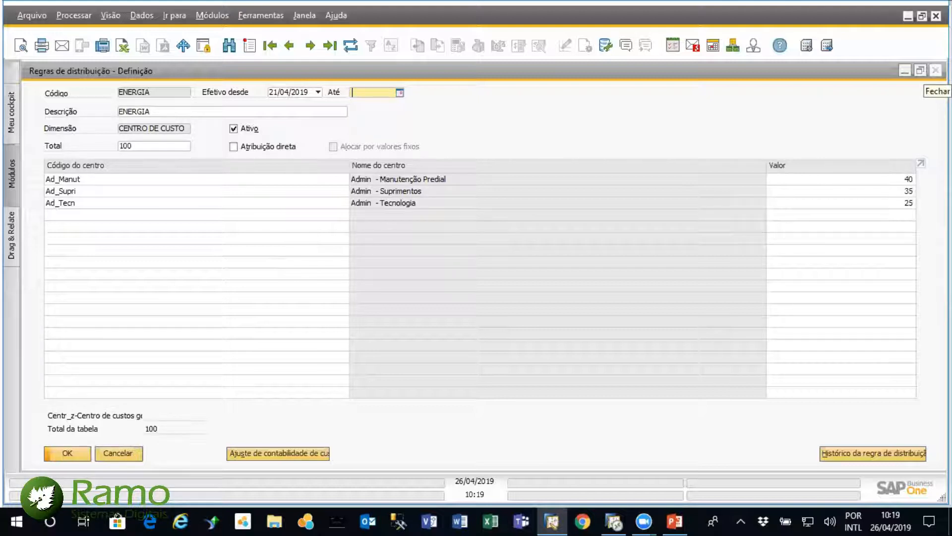
click(936, 70)
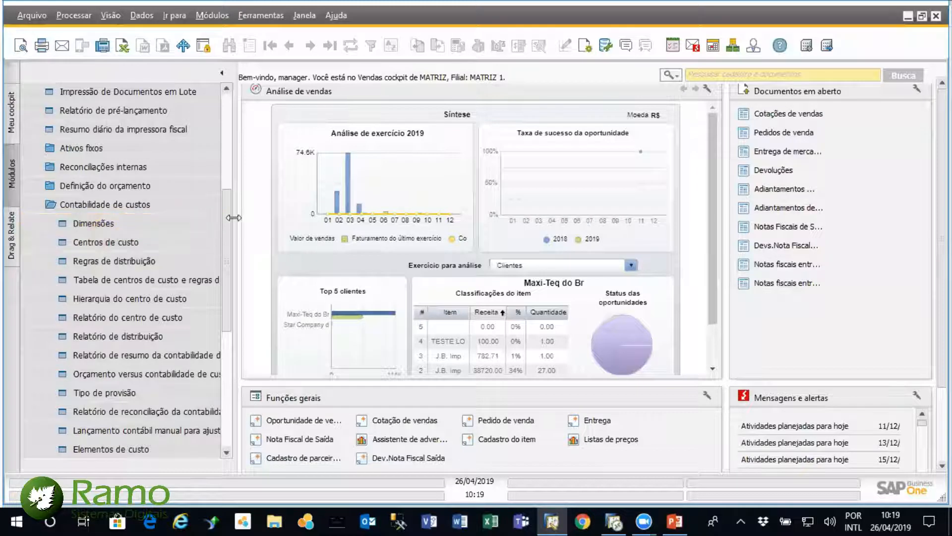
Open Plano de contas, review the cost accounting settings of the Energia Elétrica account under Despesa, and close the chart of accounts
scroll(226, 212, up, 5)
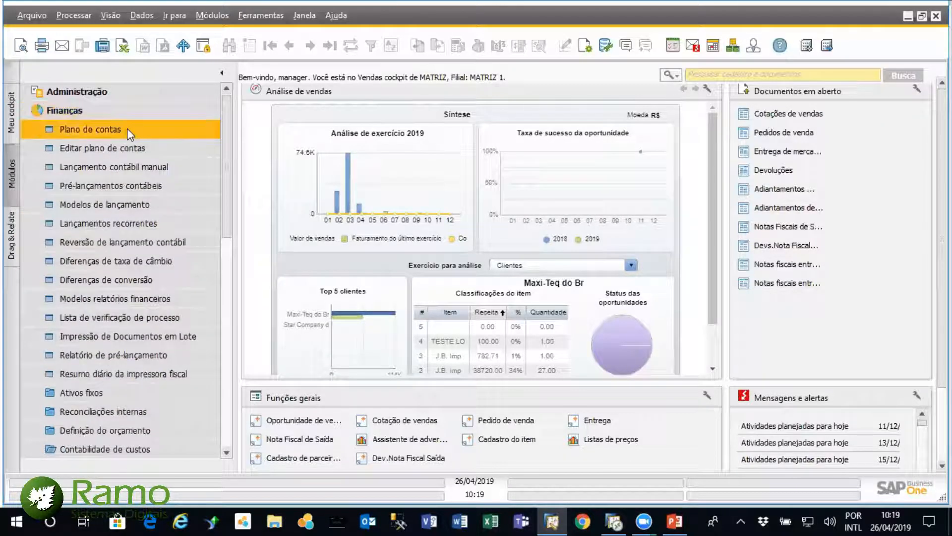
click(127, 128)
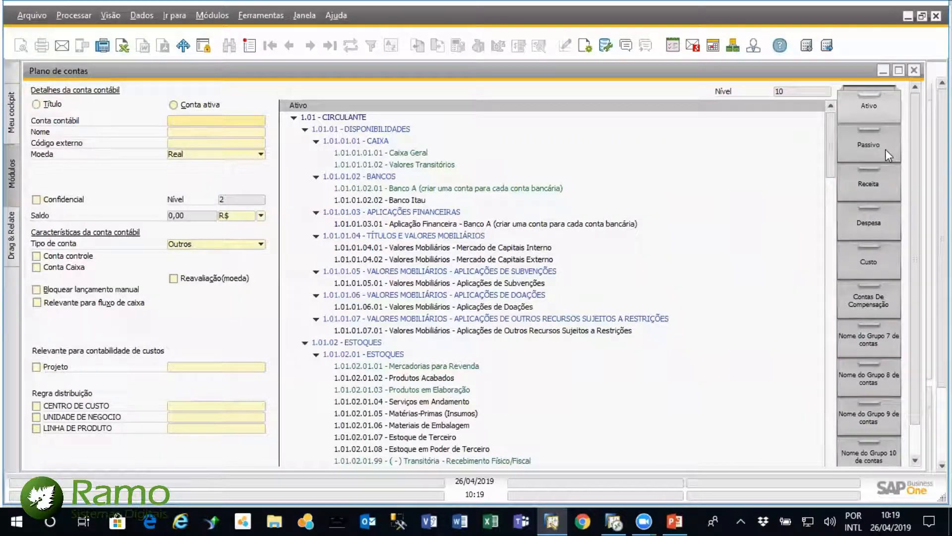
click(871, 222)
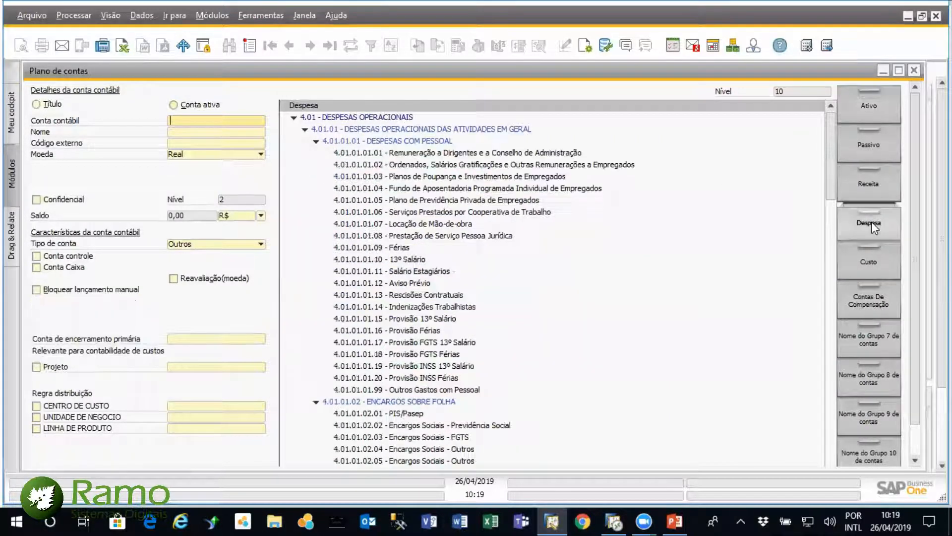
click(829, 428)
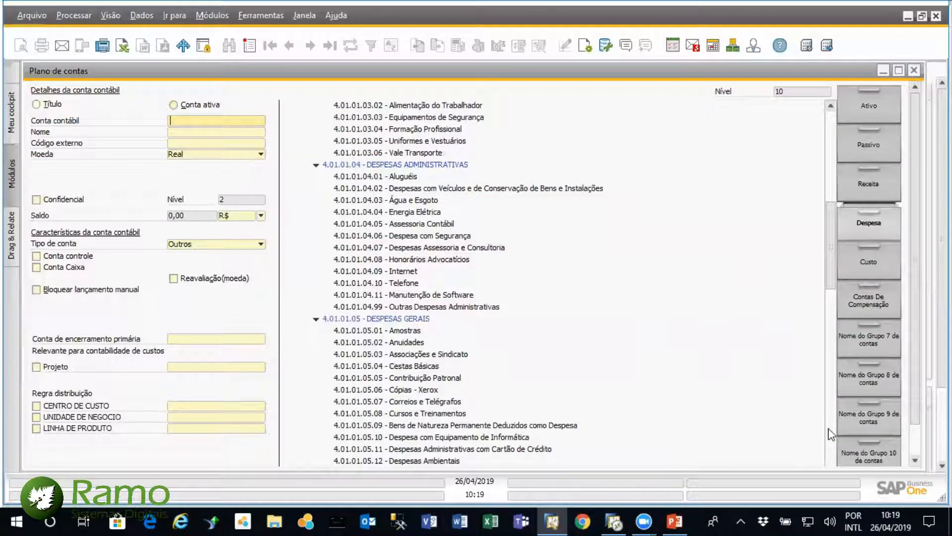
click(383, 212)
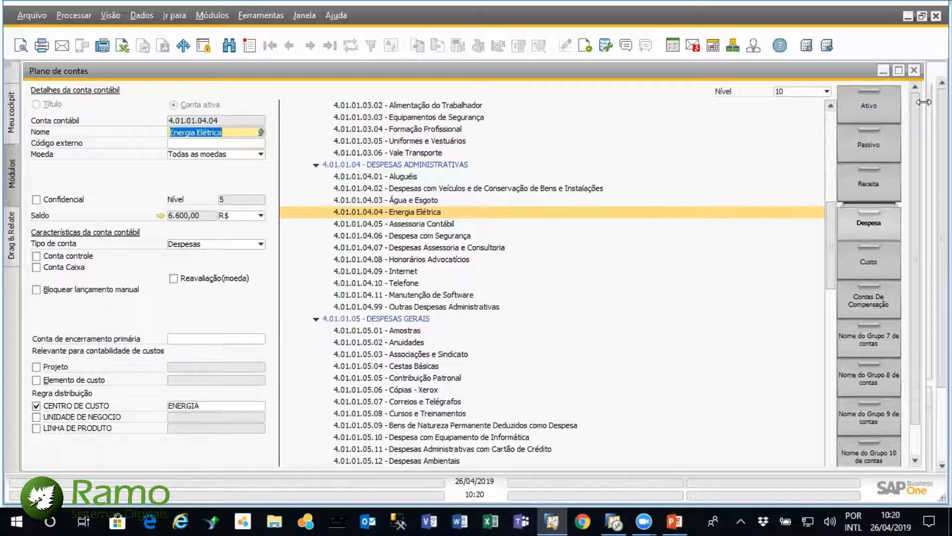
click(914, 70)
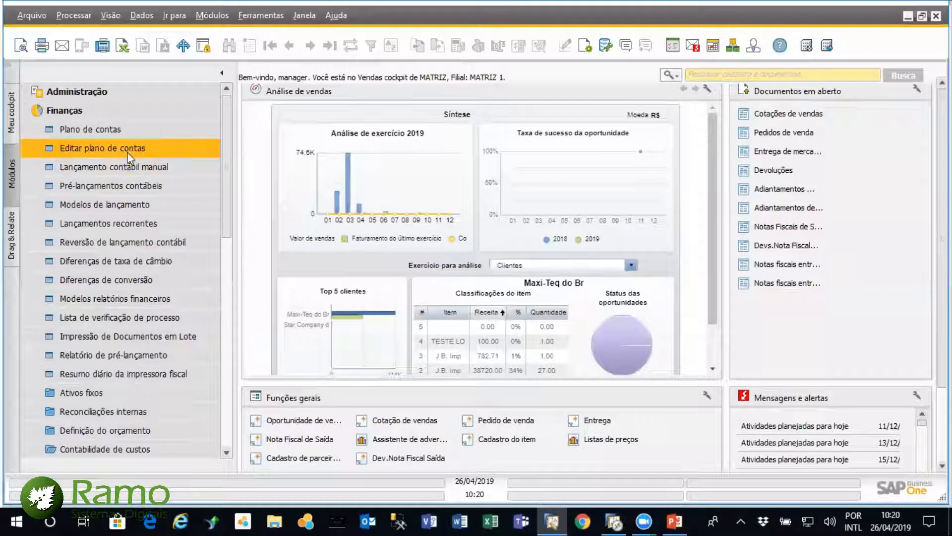
Start a Lançamento contábil manual and set its first line to account 4.01.01.04.04 Energia Elétrica, searching the accounts by name with "ene"
click(123, 167)
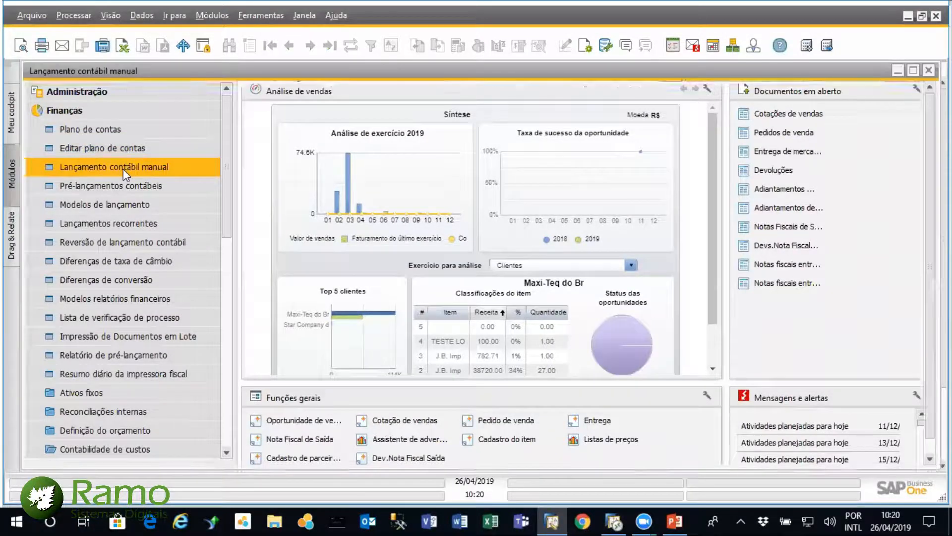
click(929, 70)
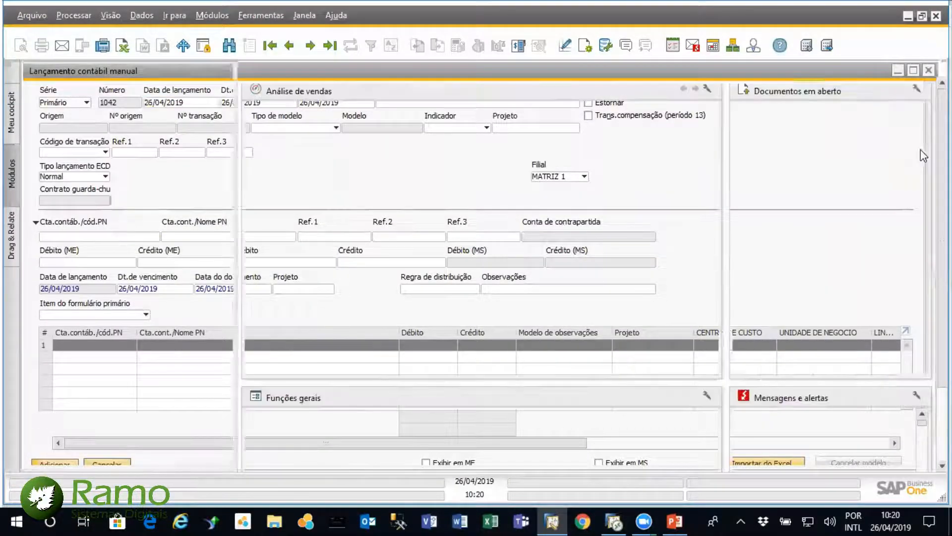
click(132, 162)
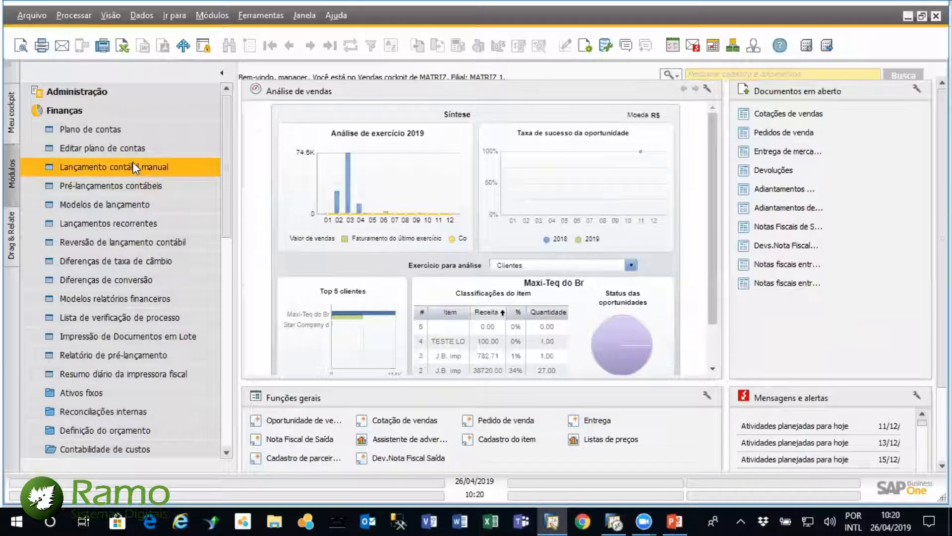
click(95, 347)
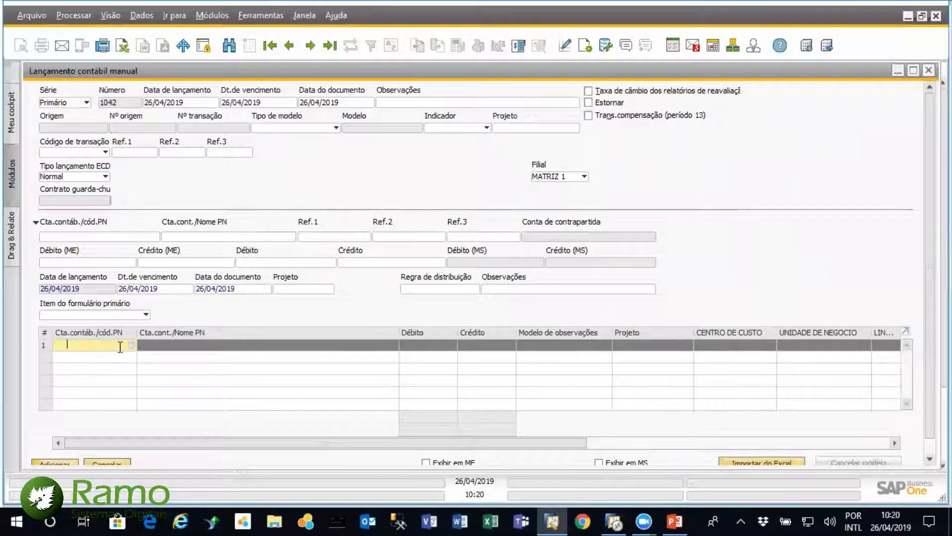
click(132, 345)
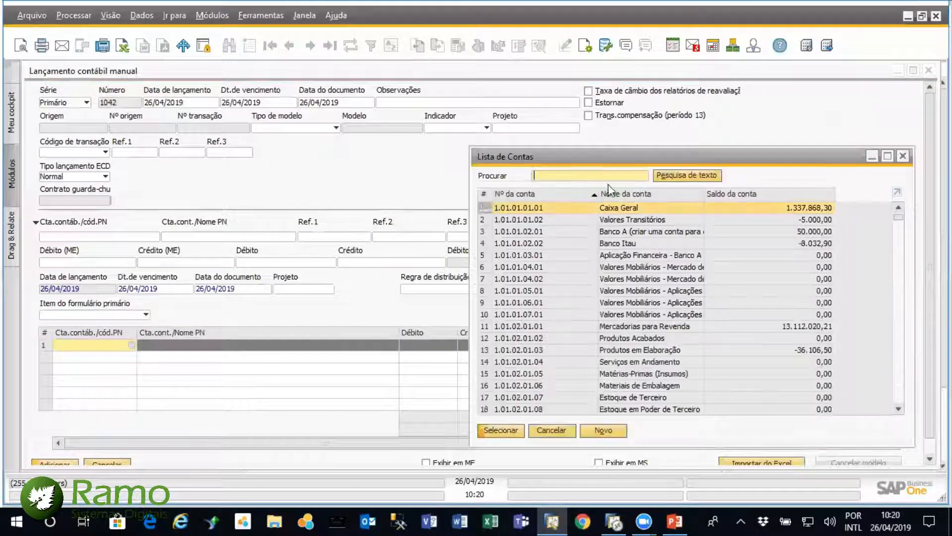
double_click(650, 197)
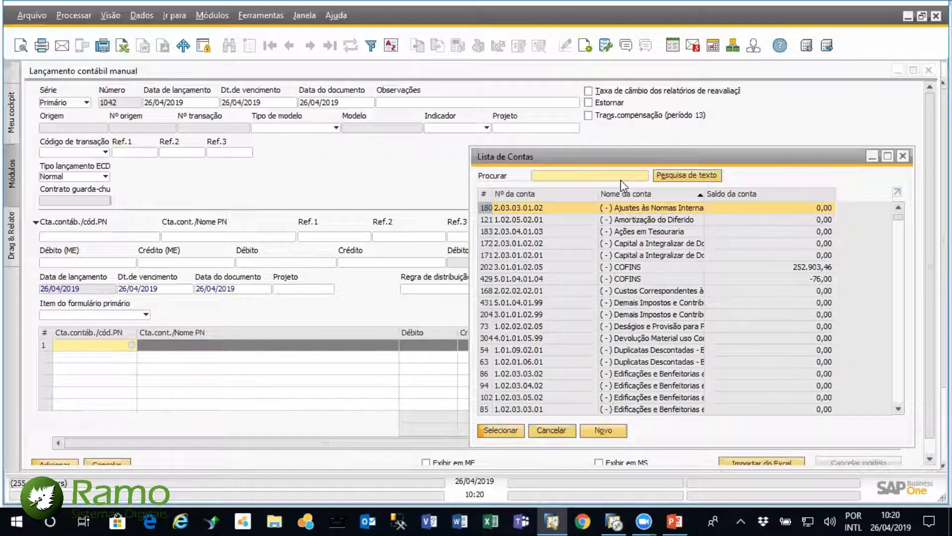
text(ene)
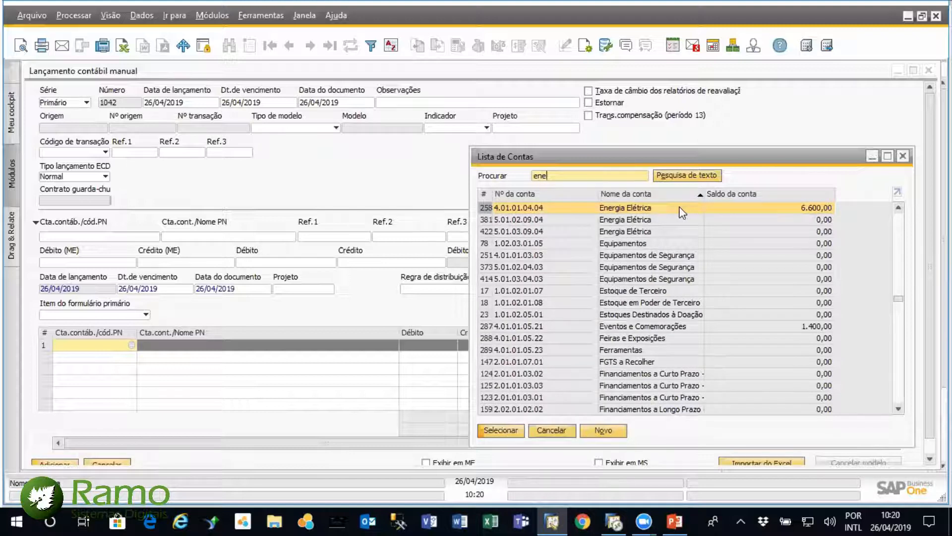
double_click(683, 212)
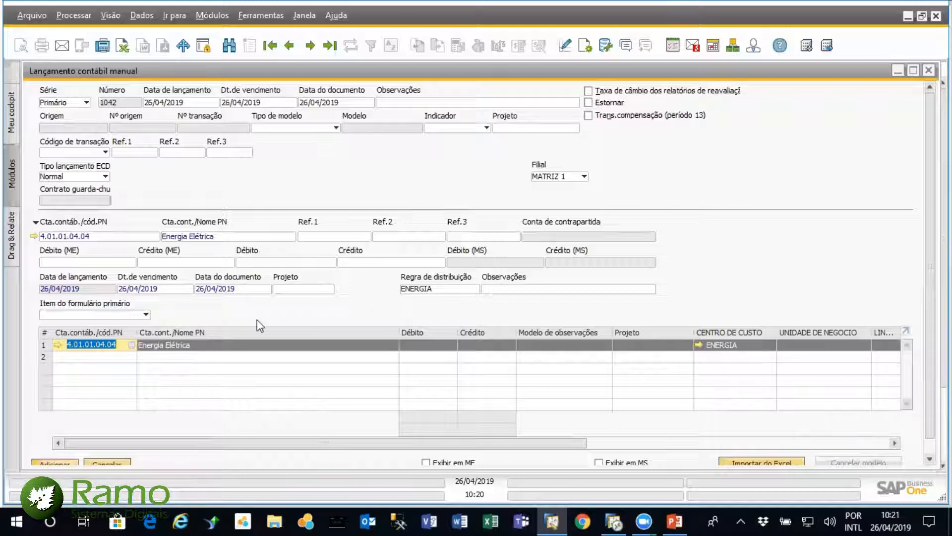
Open the ENERGIA distribution rule from the line's CENTRO DE CUSTO, examine its allocation, and return to the journal entry
click(744, 344)
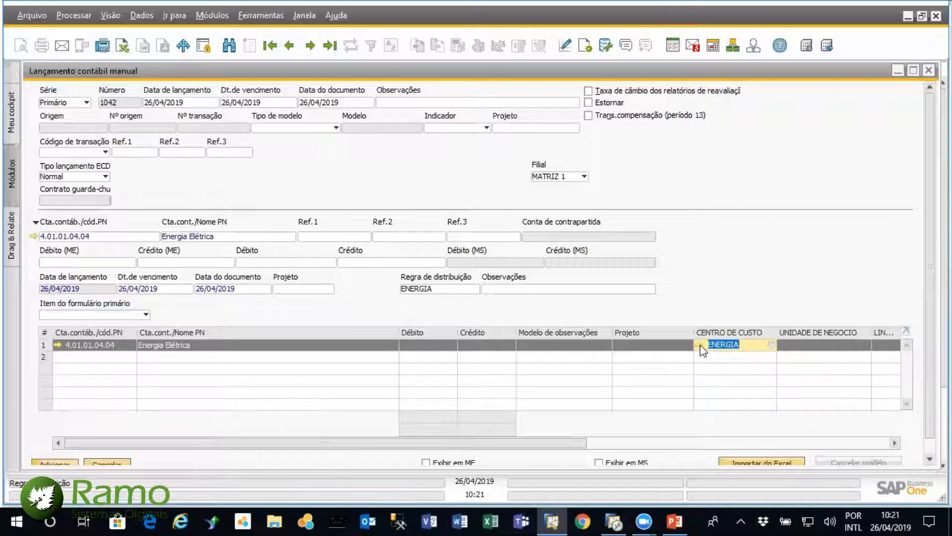
click(699, 345)
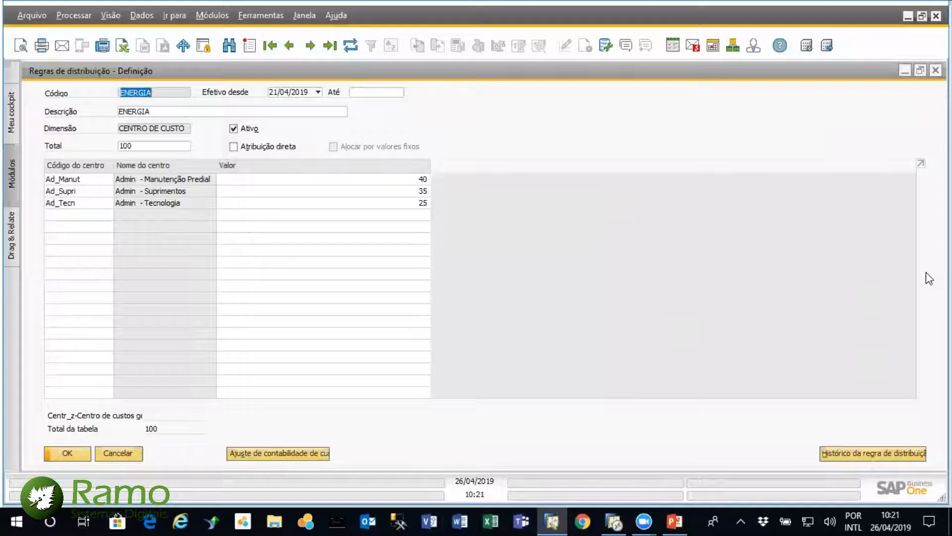
click(118, 453)
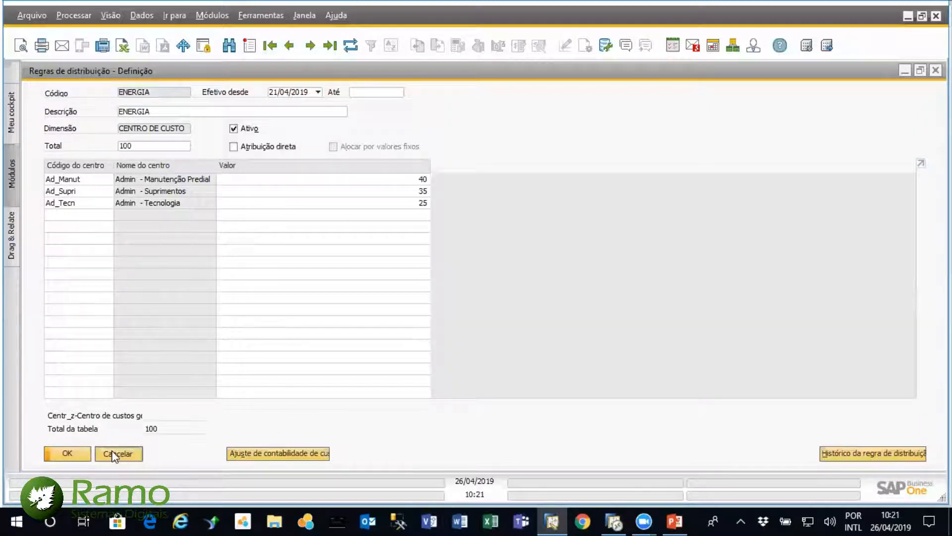
Clear the line's CENTRO DE CUSTO, browse the distribution rules without choosing one, and close the journal entry without saving
click(692, 358)
click(734, 345)
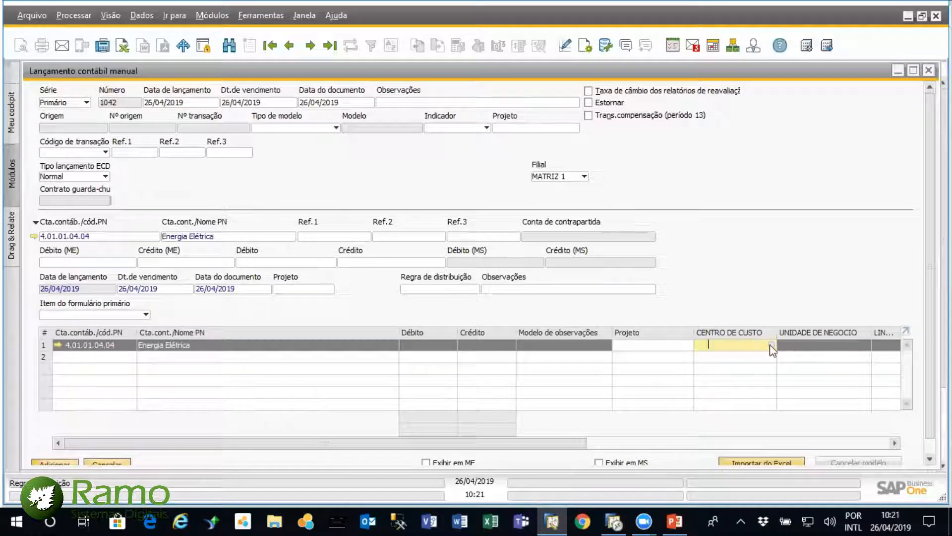
click(771, 344)
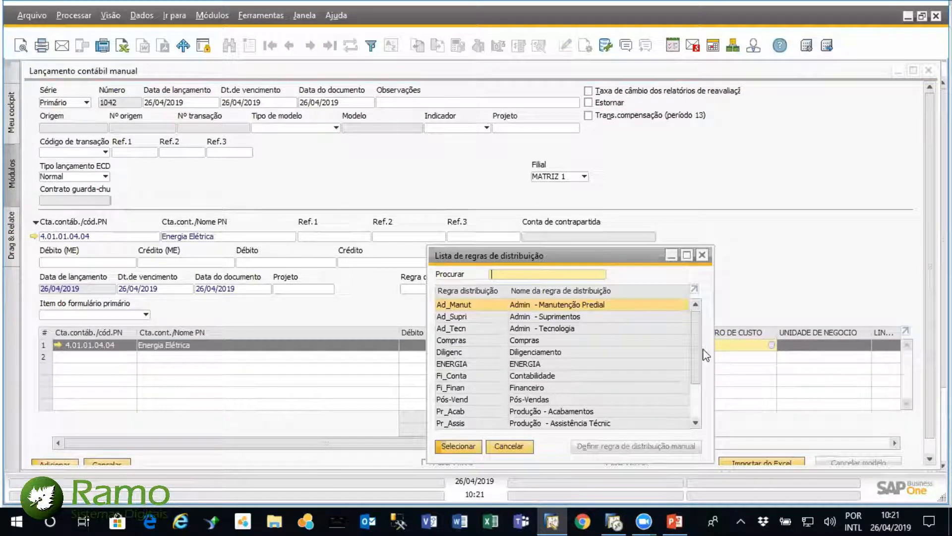
drag(695, 361, 694, 328)
click(694, 289)
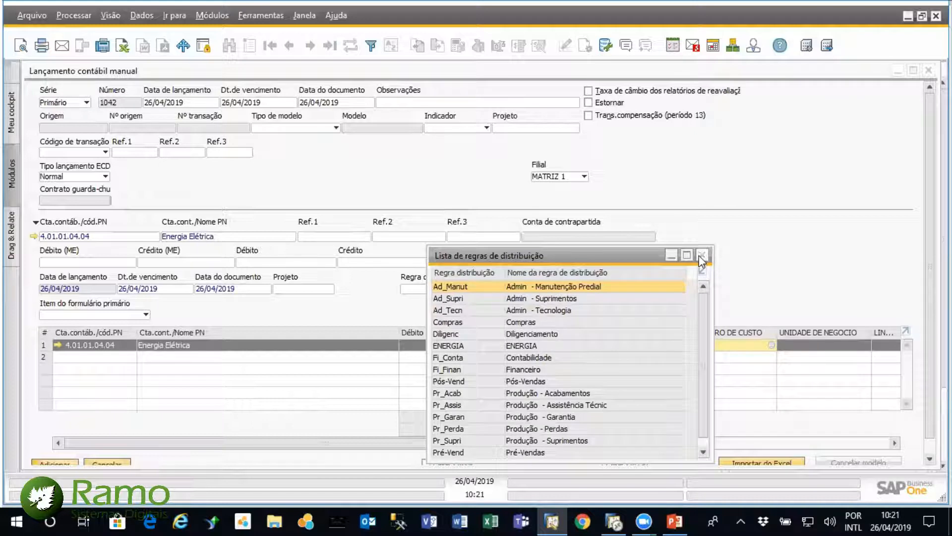
click(700, 256)
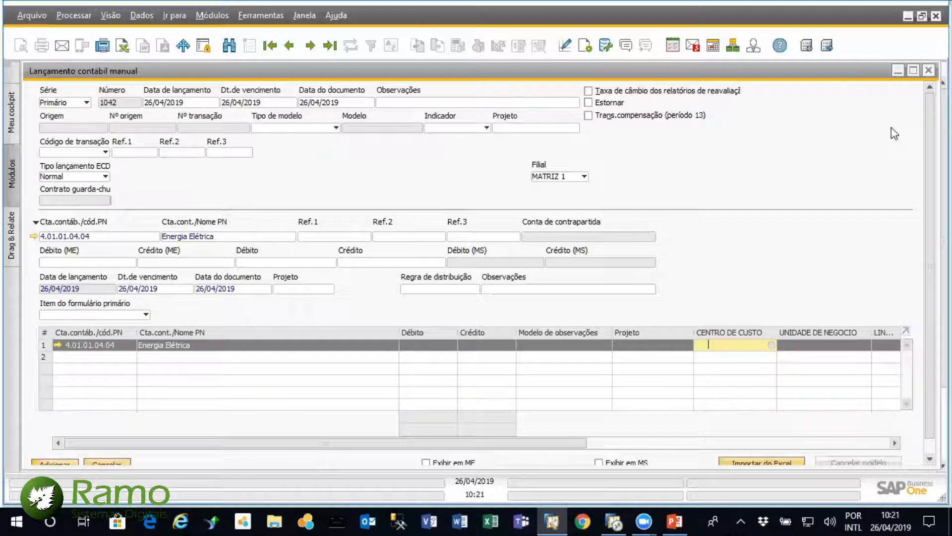
click(923, 79)
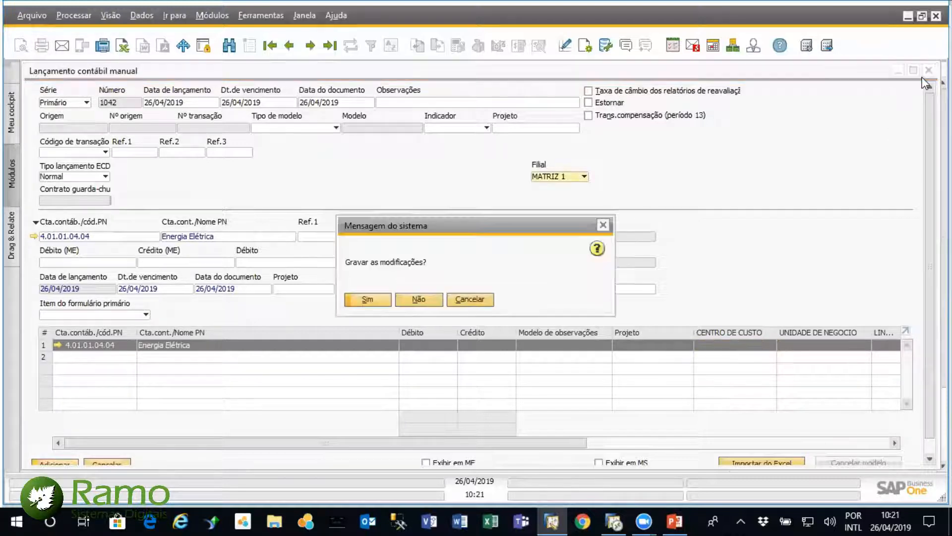
click(429, 300)
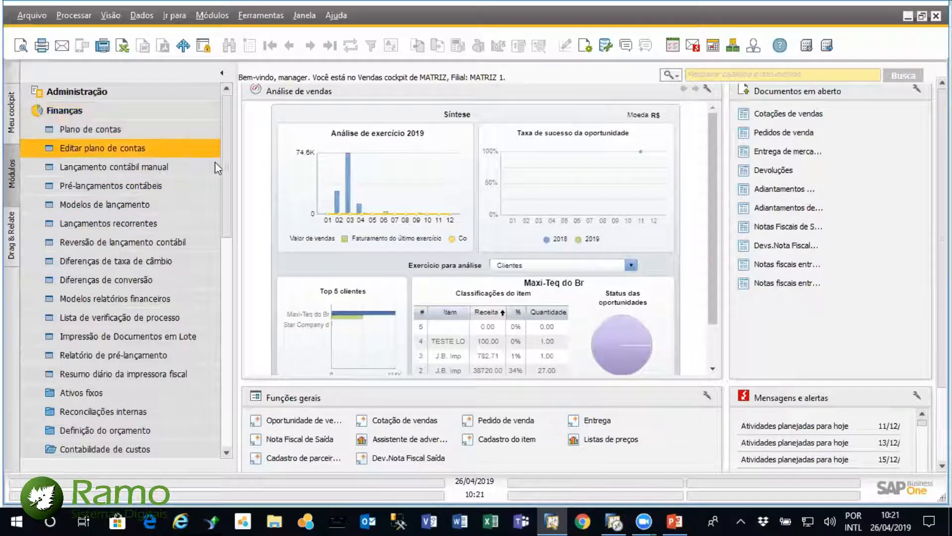
Open Hierarquia do centro de custo under Contabilidade de custos and load the Hierarquia Padrão model for the CENTRO DE CUSTO dimension
drag(227, 174, 230, 249)
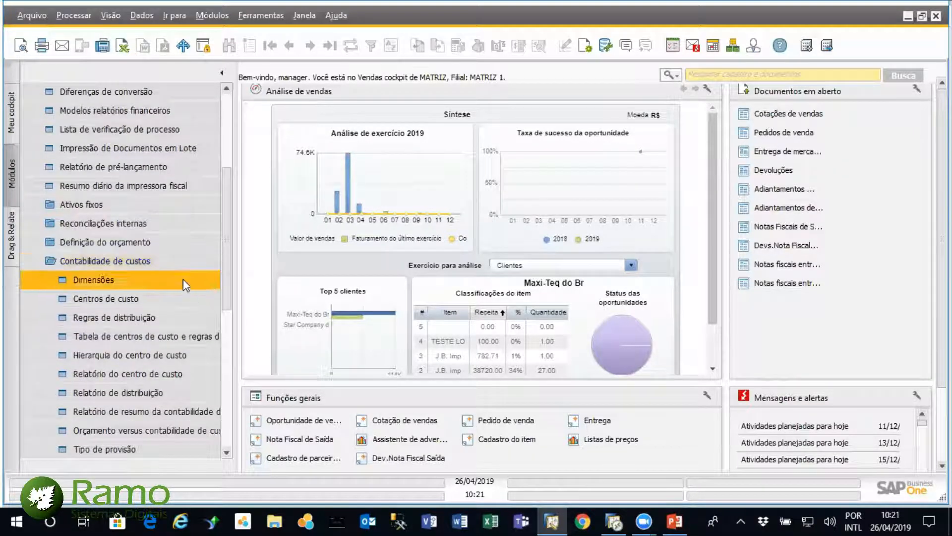
click(127, 356)
click(208, 119)
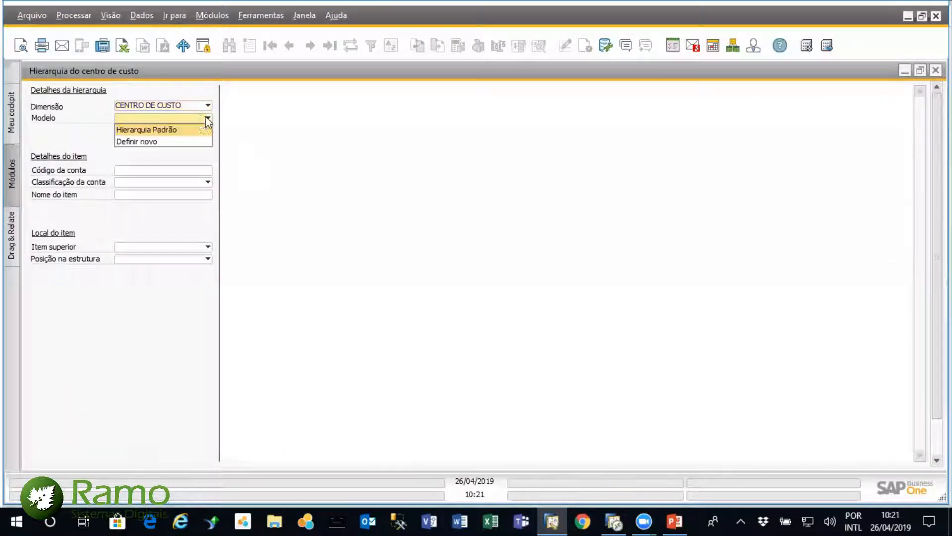
click(187, 130)
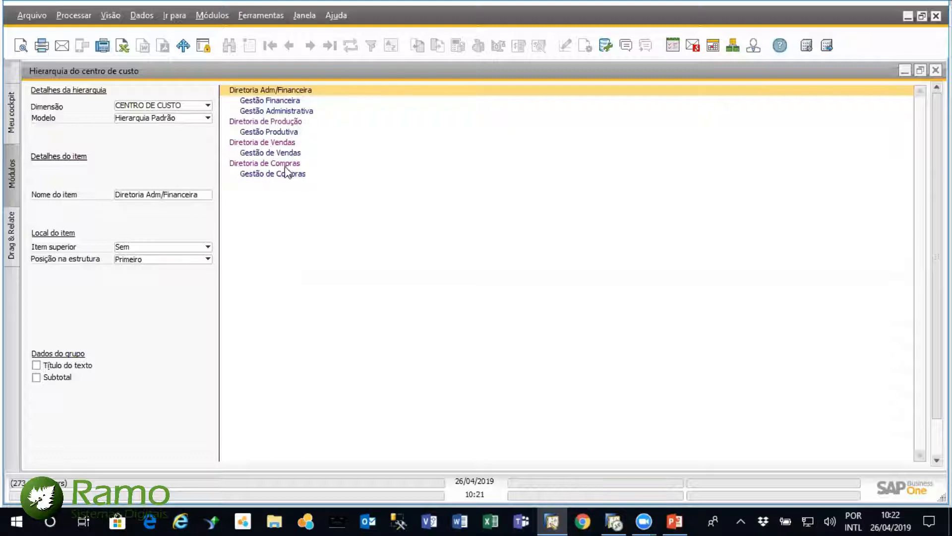
Review the cost centers assigned to Gestão Financeira and Gestão Administrativa, closing each item's details
double_click(287, 101)
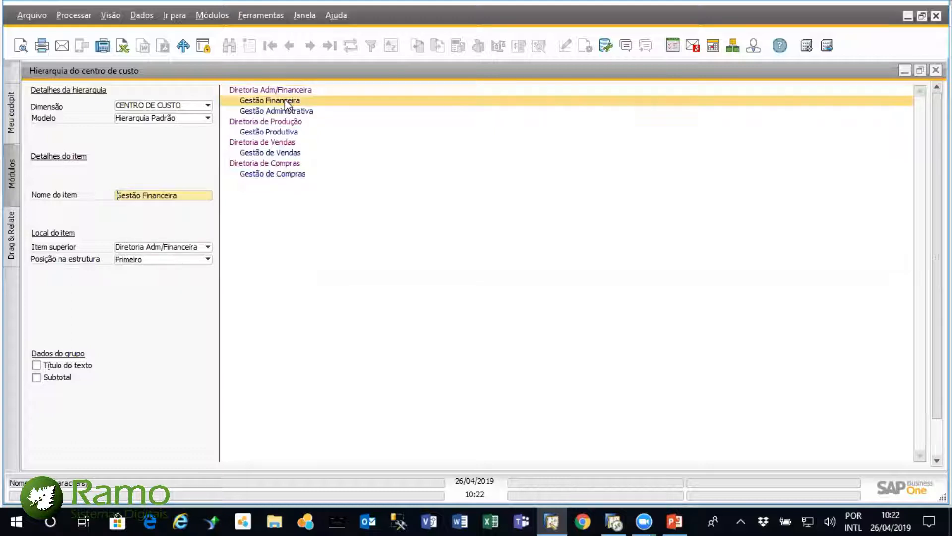
drag(370, 195, 625, 135)
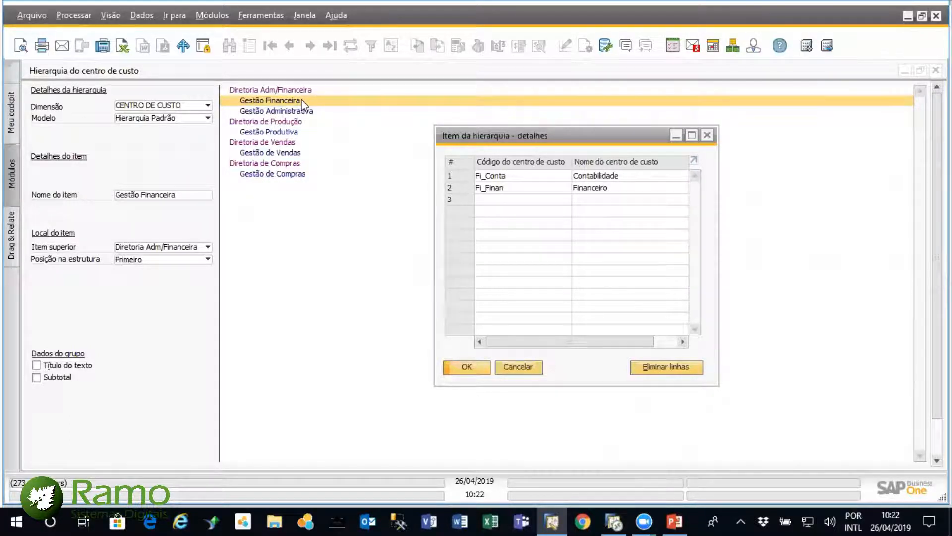
click(707, 135)
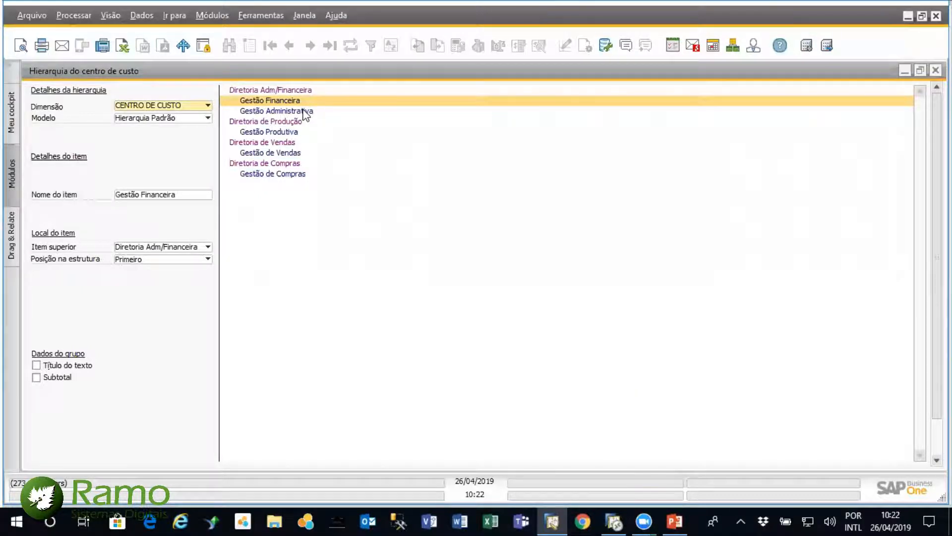
double_click(306, 112)
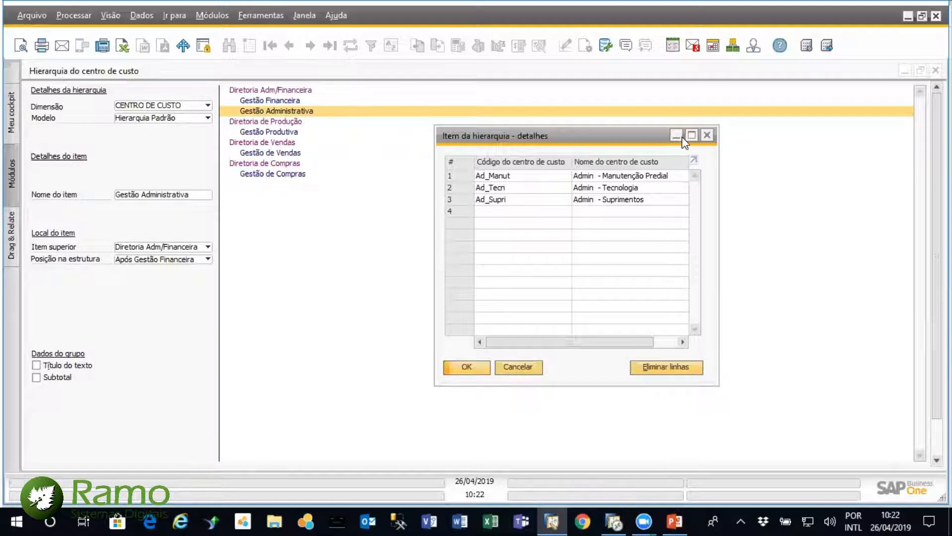
click(708, 135)
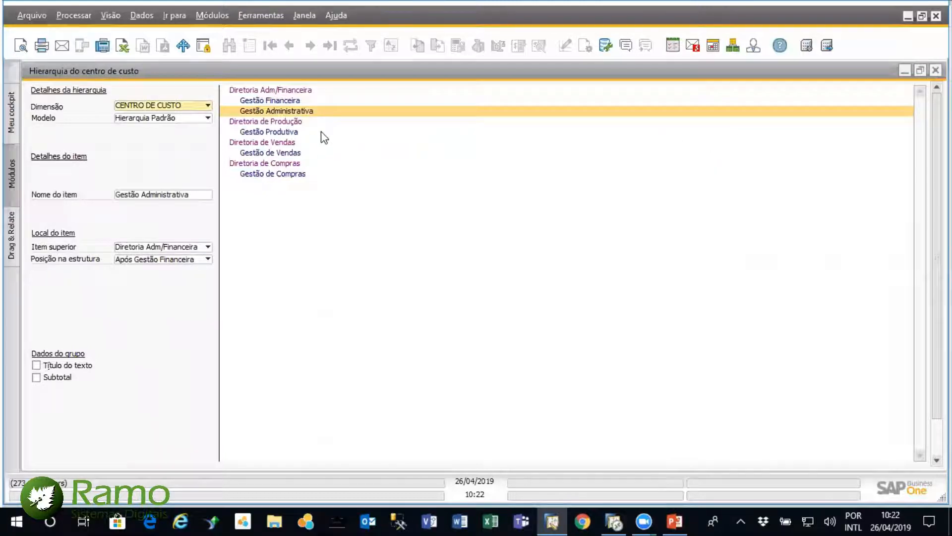
Examine the cost centers assigned to Gestão Produtiva, Gestão de Vendas and Gestão de Compras
double_click(290, 132)
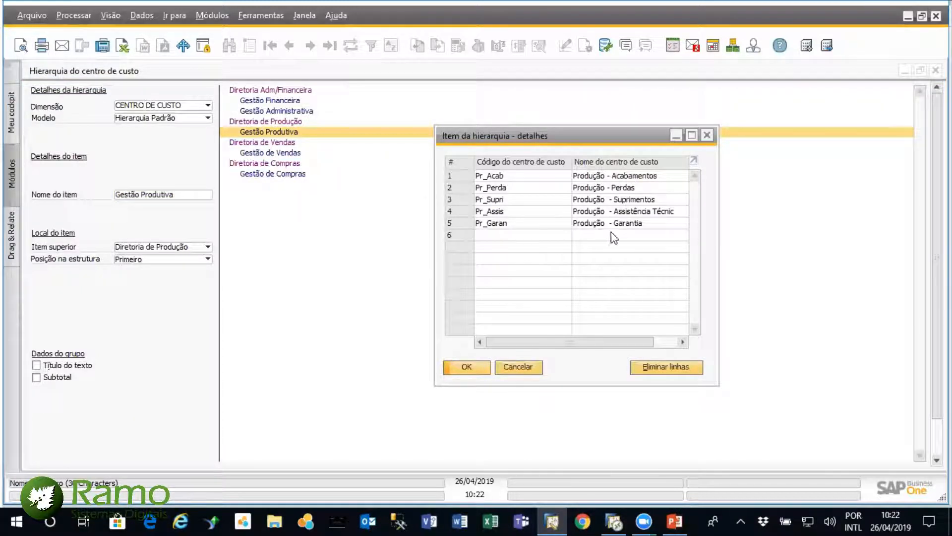
click(707, 135)
double_click(293, 155)
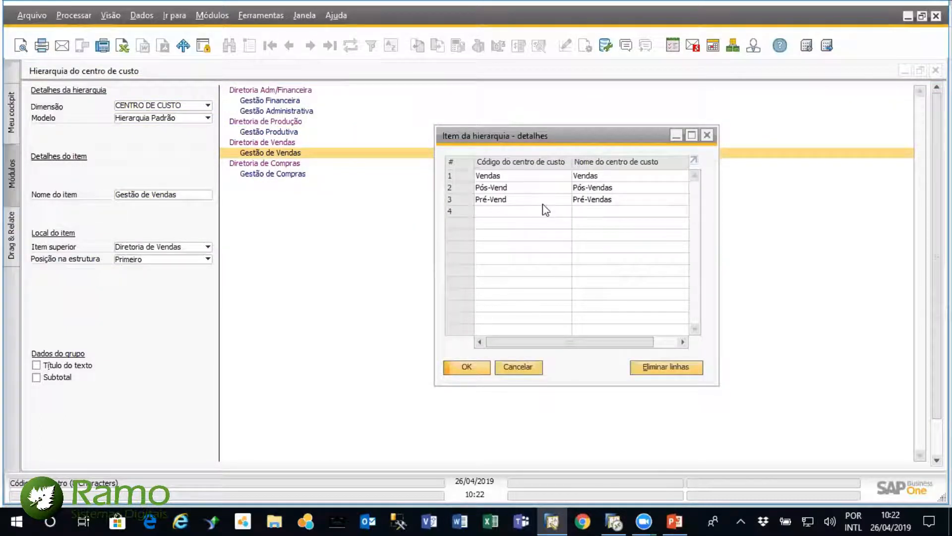
click(707, 135)
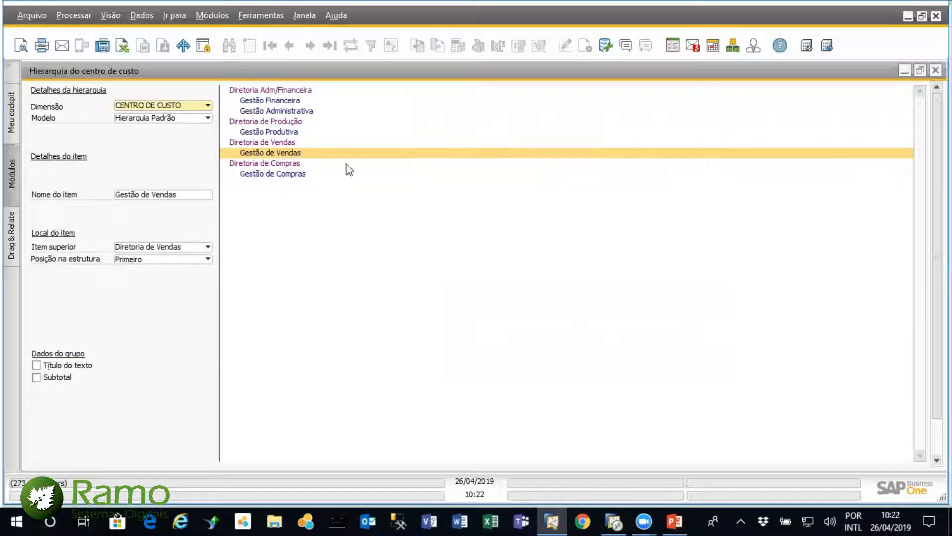
double_click(280, 175)
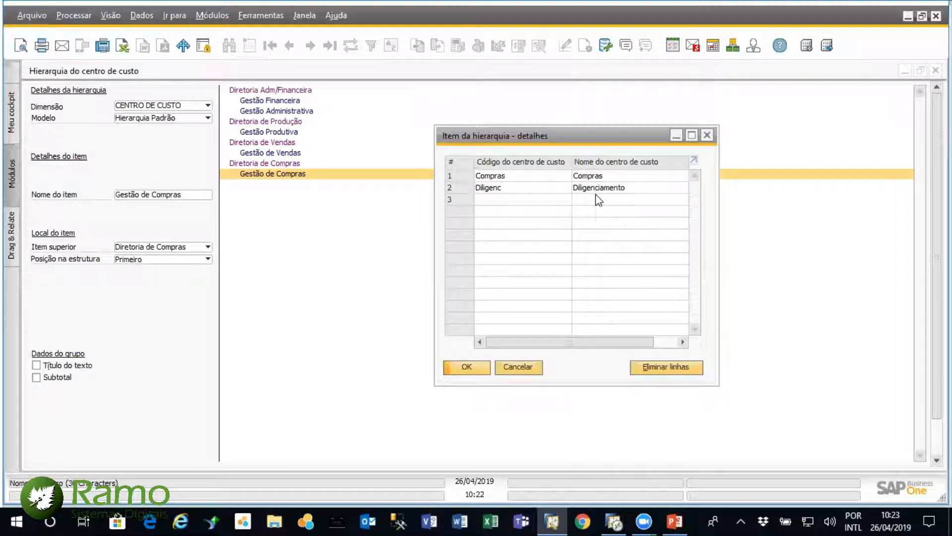
Close the cost center hierarchy and run Relatório do centro de custo for CENTRO DE CUSTO with the Hierarquia Padrão model
click(708, 136)
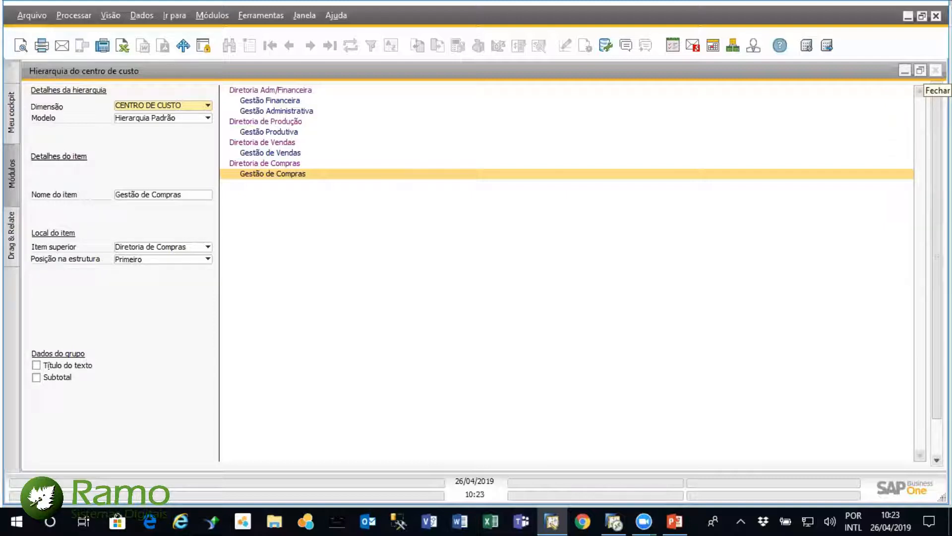
click(936, 71)
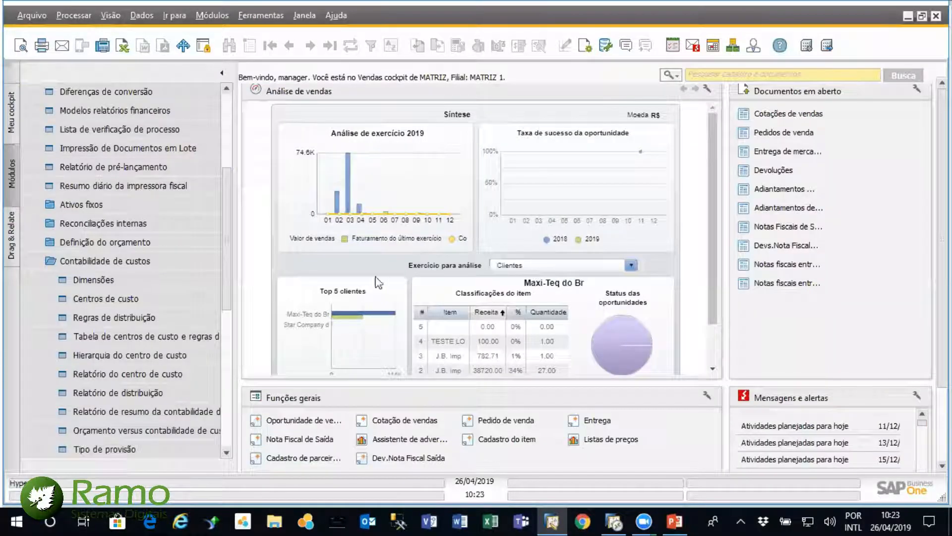
scroll(231, 253, down, 2)
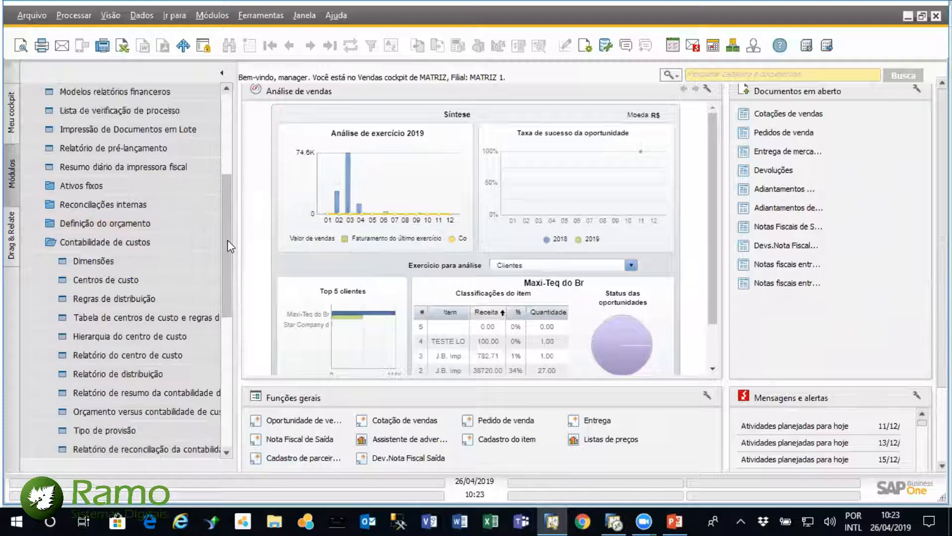
scroll(232, 254, down, 1)
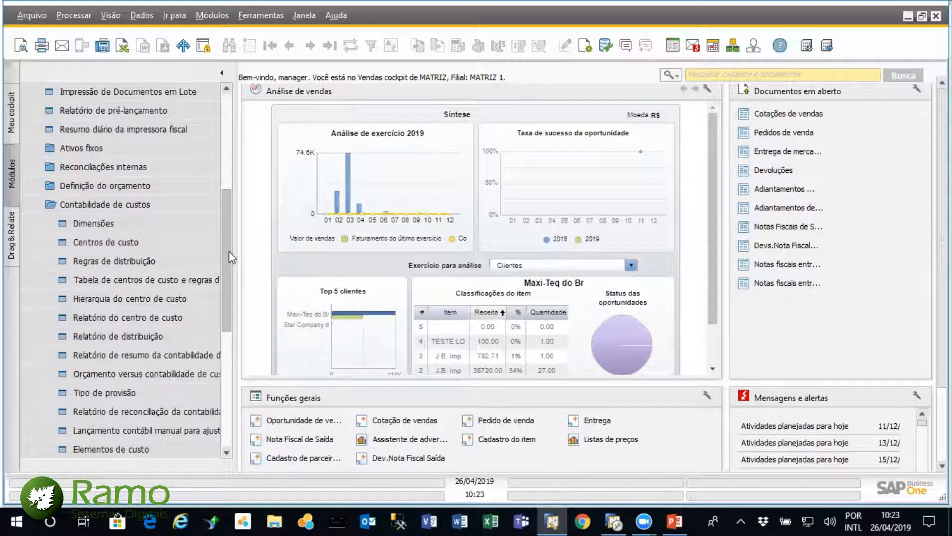
click(142, 317)
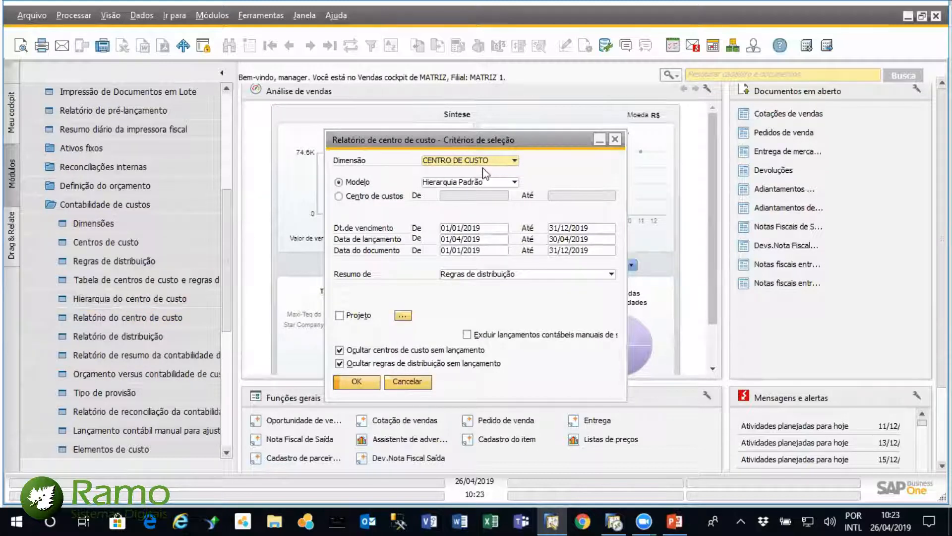
click(514, 183)
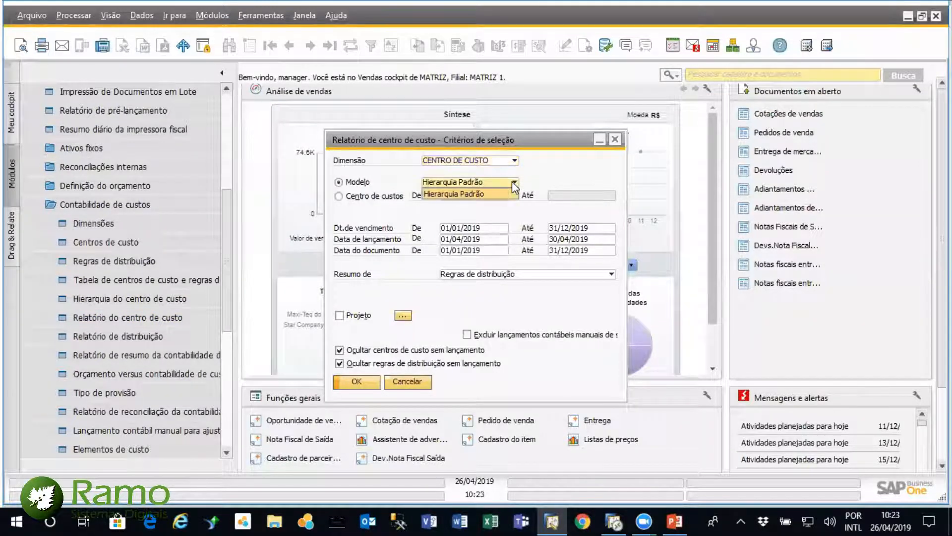
click(478, 194)
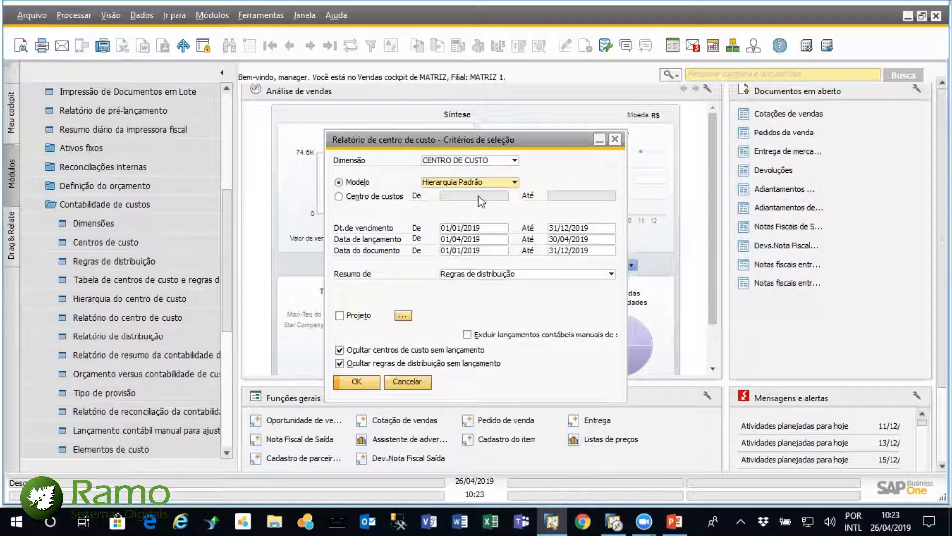
click(357, 382)
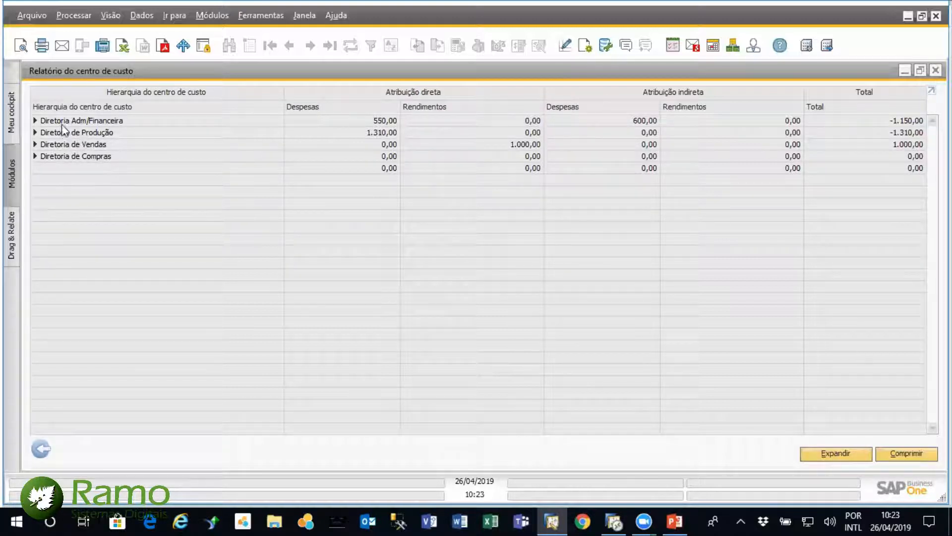
Review the report breakdown of Diretoria Adm/Financeira and of Gestão Produtiva under Diretoria de Produção, collapsing each again
click(35, 121)
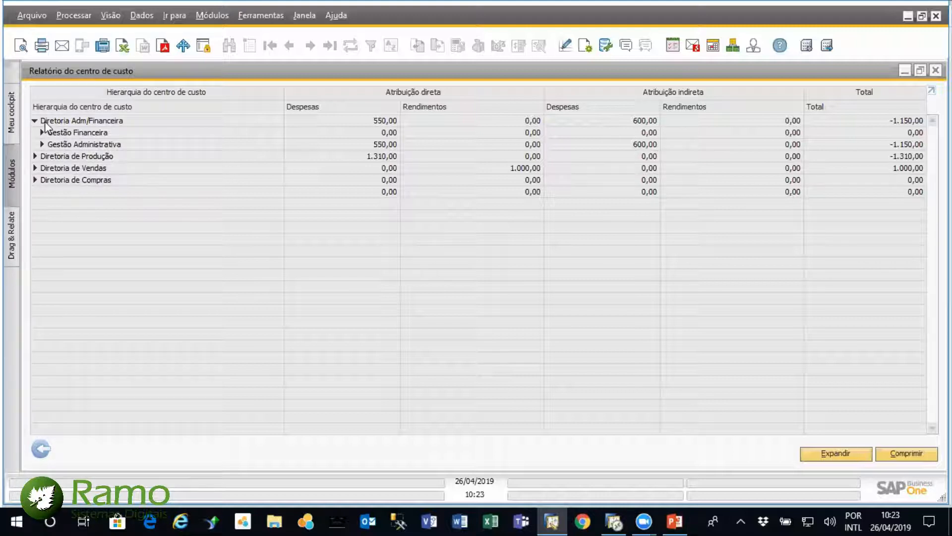
click(35, 121)
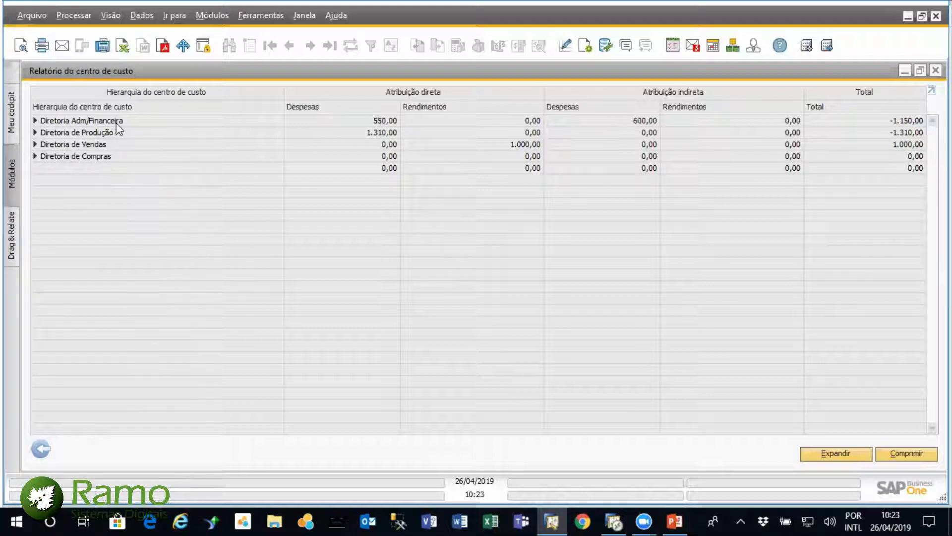
click(35, 120)
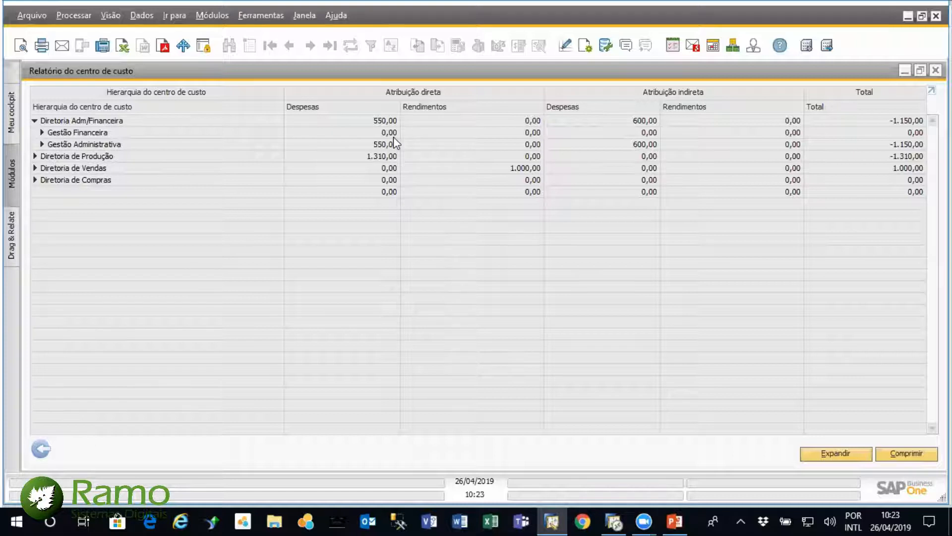
click(34, 121)
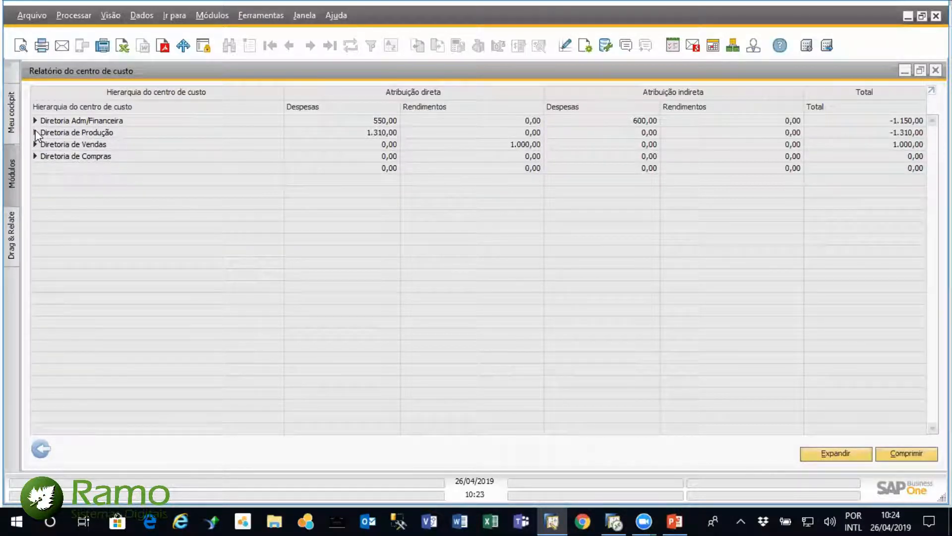
click(34, 133)
click(42, 144)
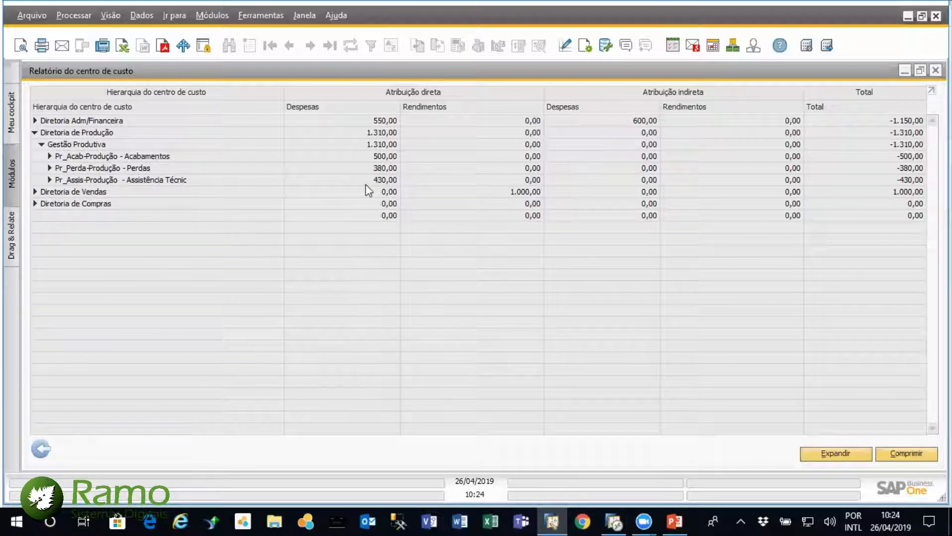
click(42, 145)
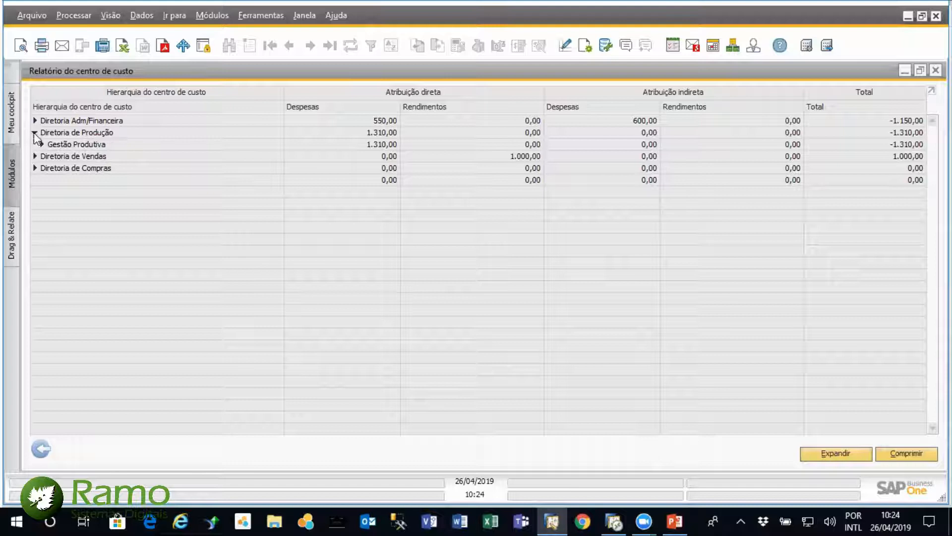
click(34, 133)
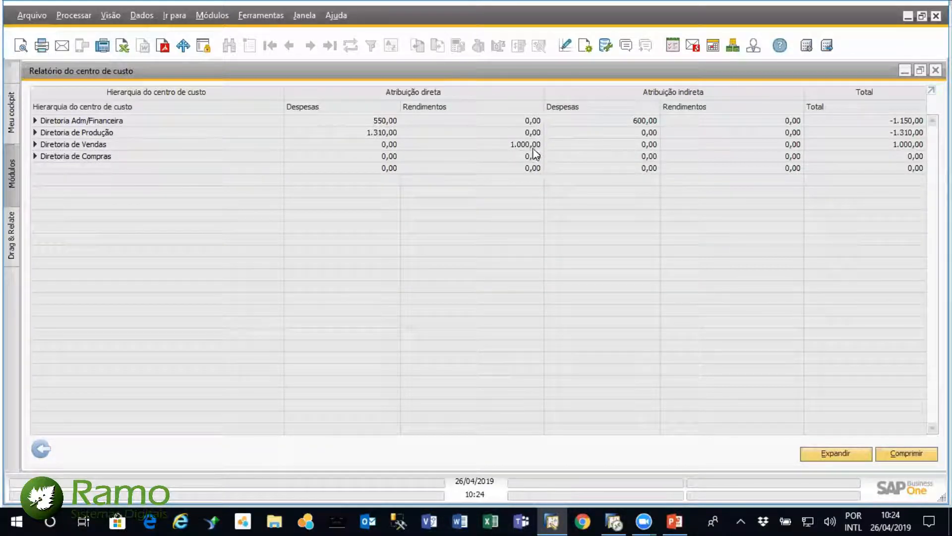
Examine Diretoria de Vendas down to the Vendas-Vendas distribution rule, then collapse the whole report
click(36, 144)
click(42, 158)
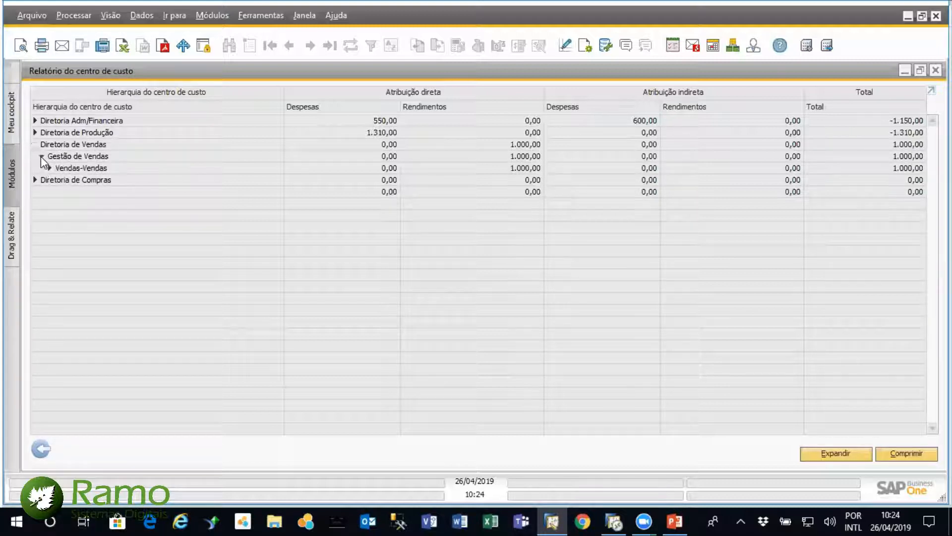
click(50, 168)
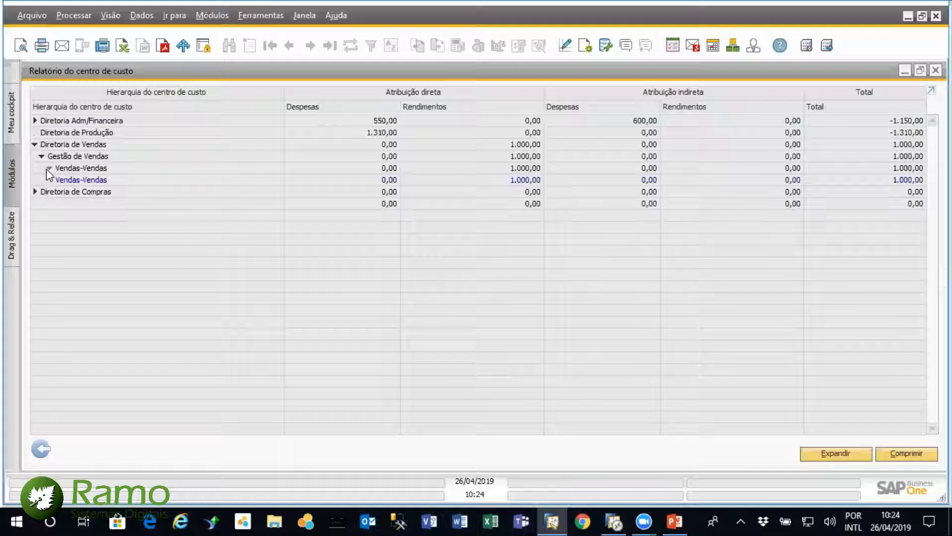
click(35, 132)
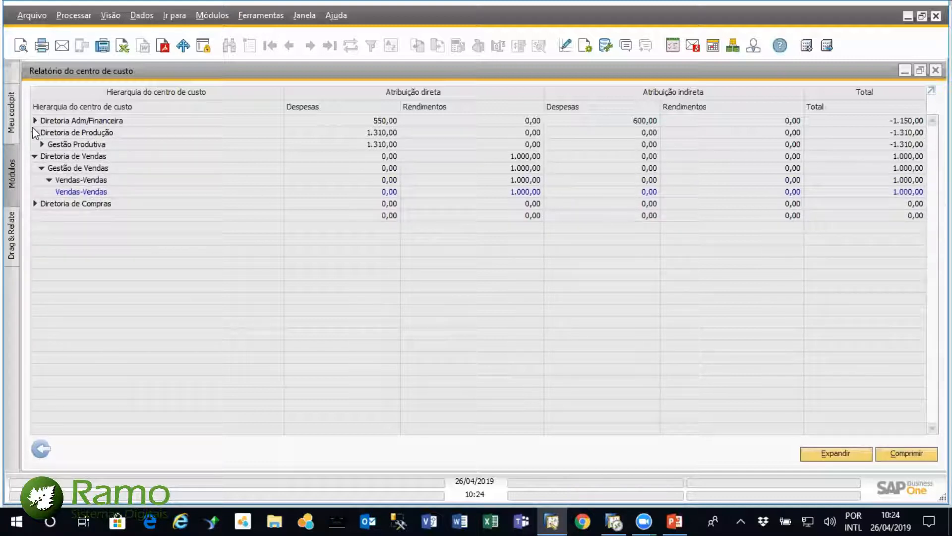
click(908, 453)
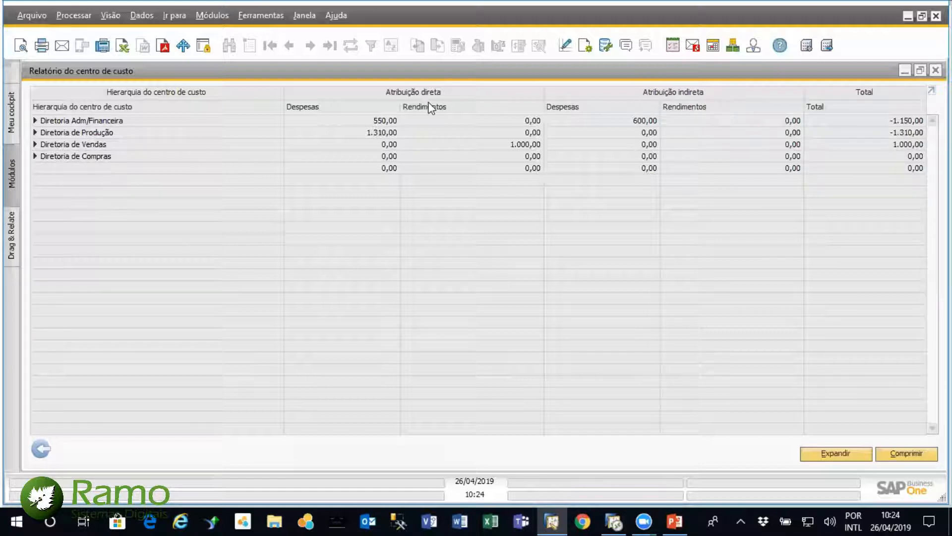
Examine the direct and indirect assignments of the cost centers under Gestão Administrativa, then collapse Diretoria Adm/Financeira
click(36, 120)
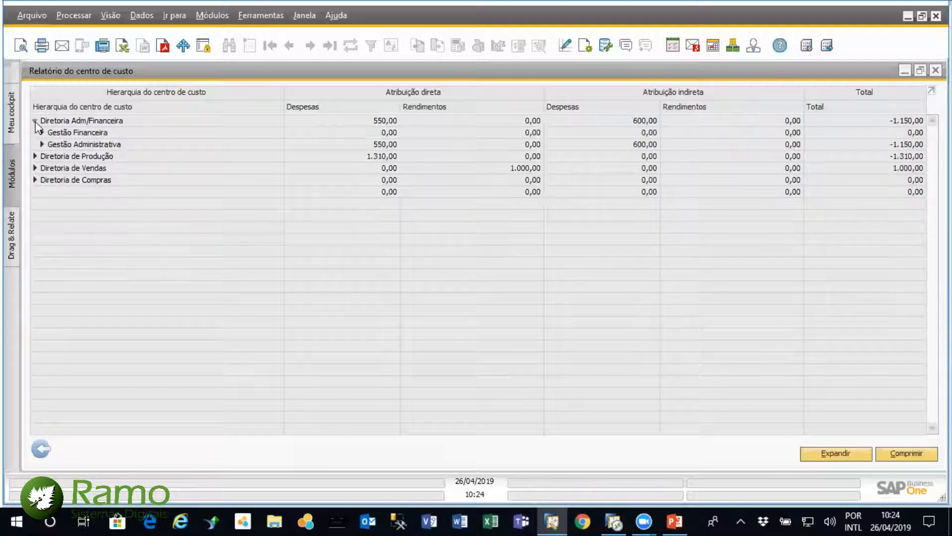
click(41, 145)
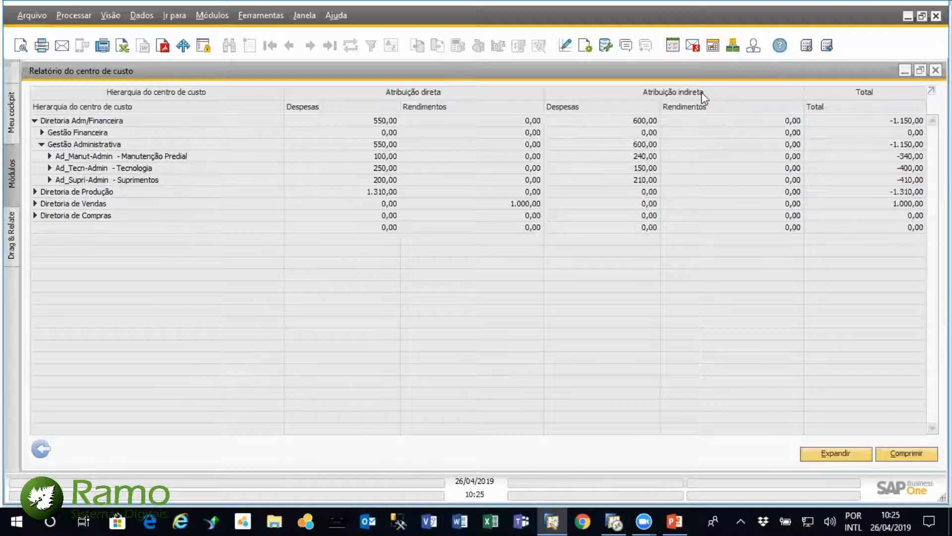
click(34, 121)
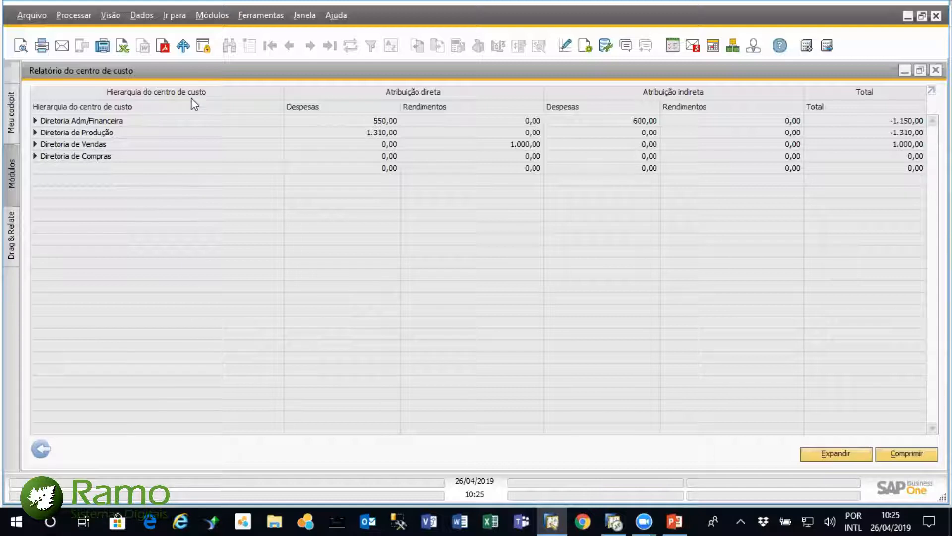
Return to the selection criteria and rerun the report by Centro de custos instead of by Modelo
click(41, 449)
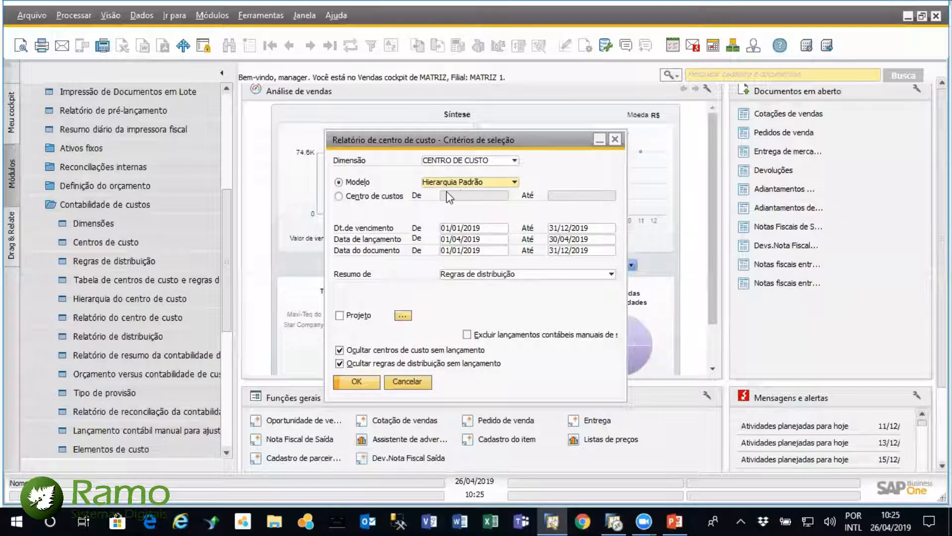
click(339, 196)
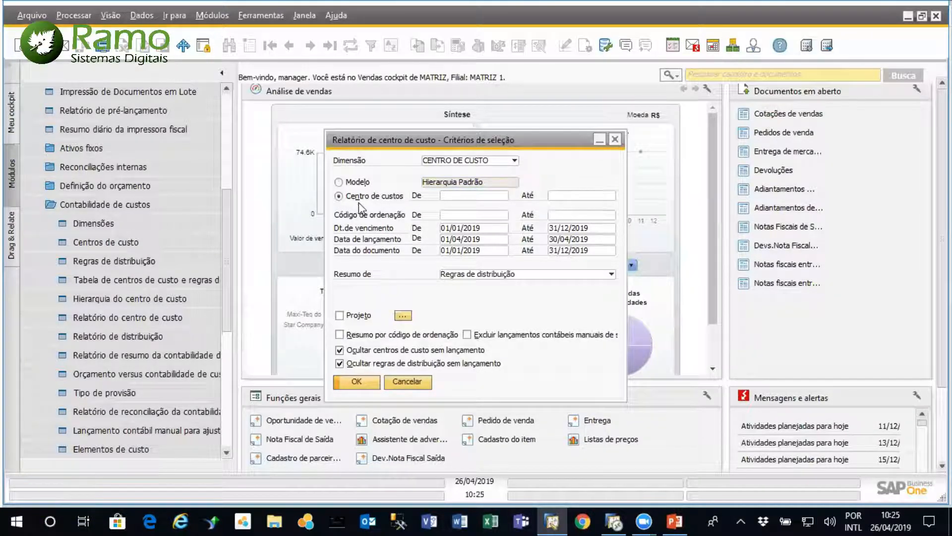
click(339, 182)
click(339, 196)
click(357, 382)
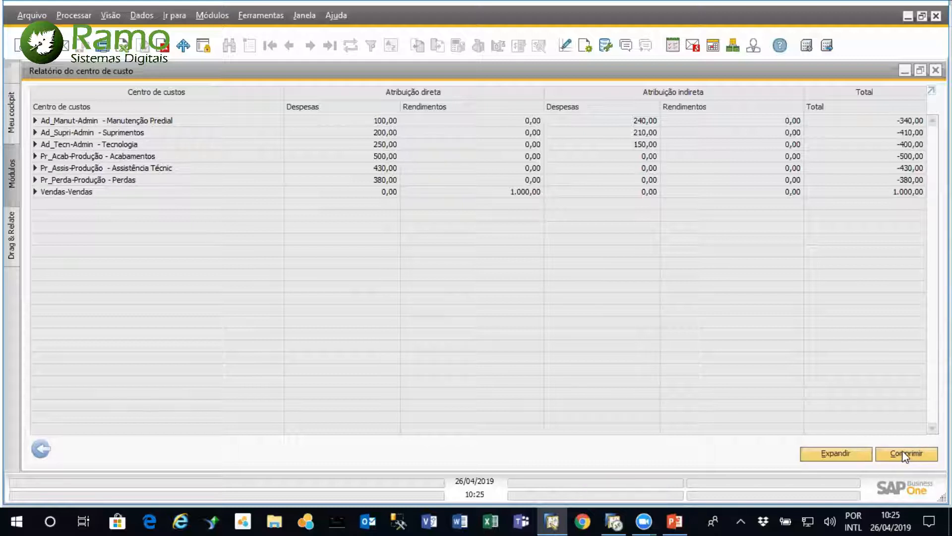
Expand all cost centers to review their distribution rules, collapse them, and close the report and its selection criteria
click(847, 454)
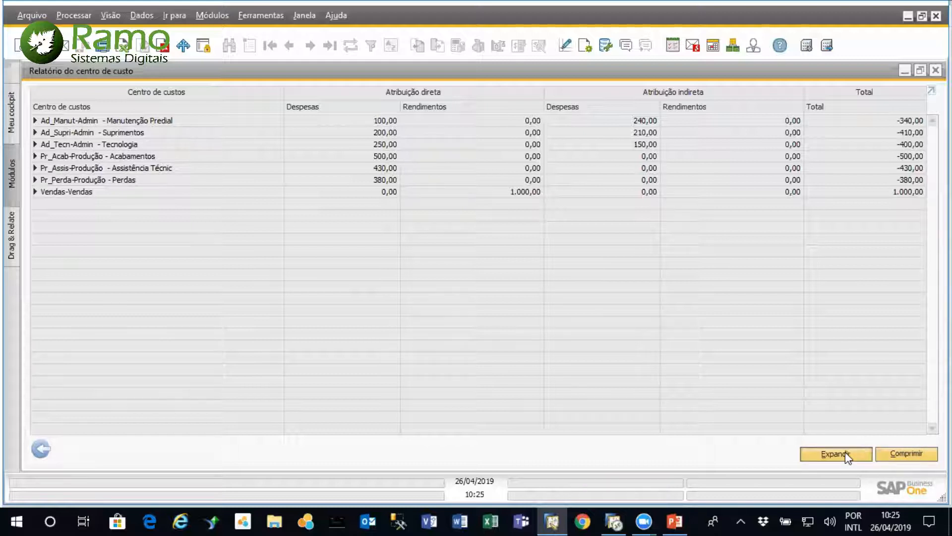
click(918, 453)
click(936, 70)
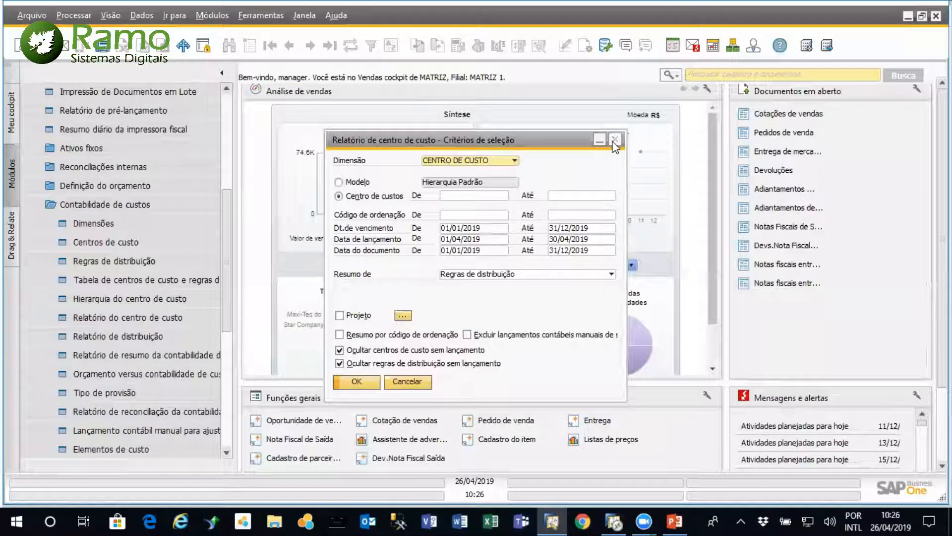
click(615, 140)
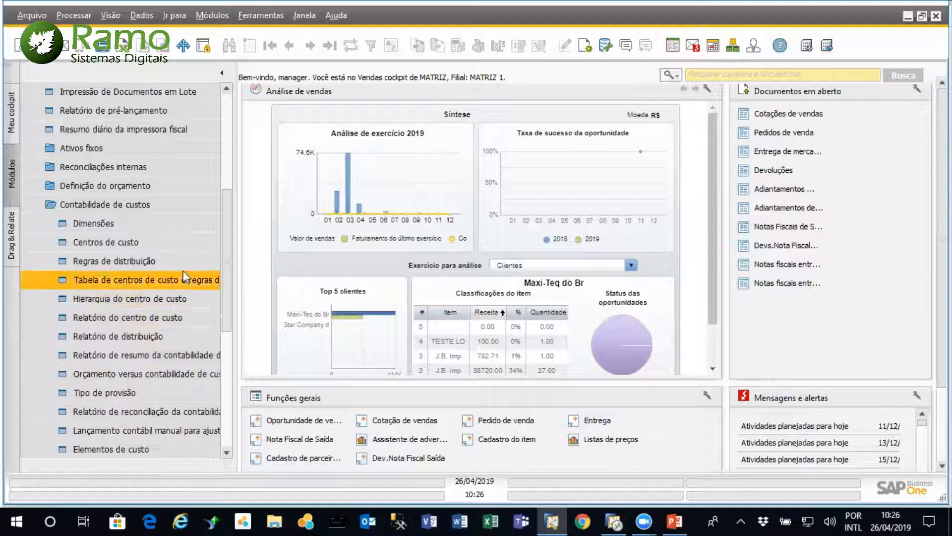
Collapse Contabilidade de custos and open Cenários do orçamento under Definição do orçamento
drag(226, 249, 231, 281)
scroll(231, 281, up, 2)
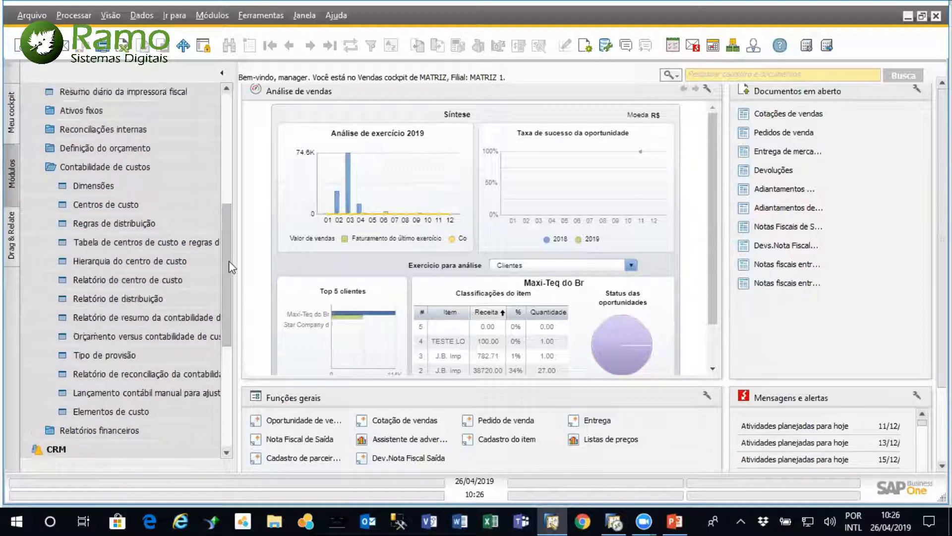
click(137, 189)
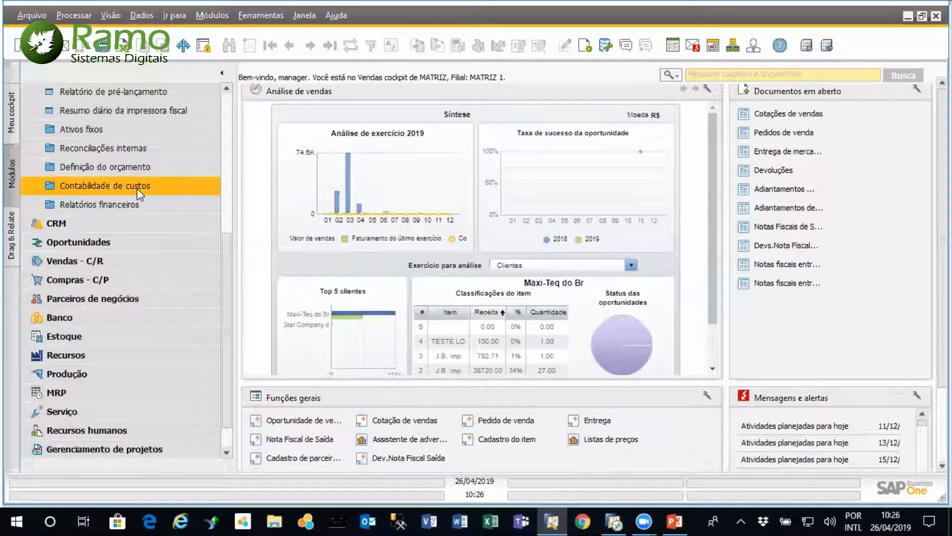
click(122, 165)
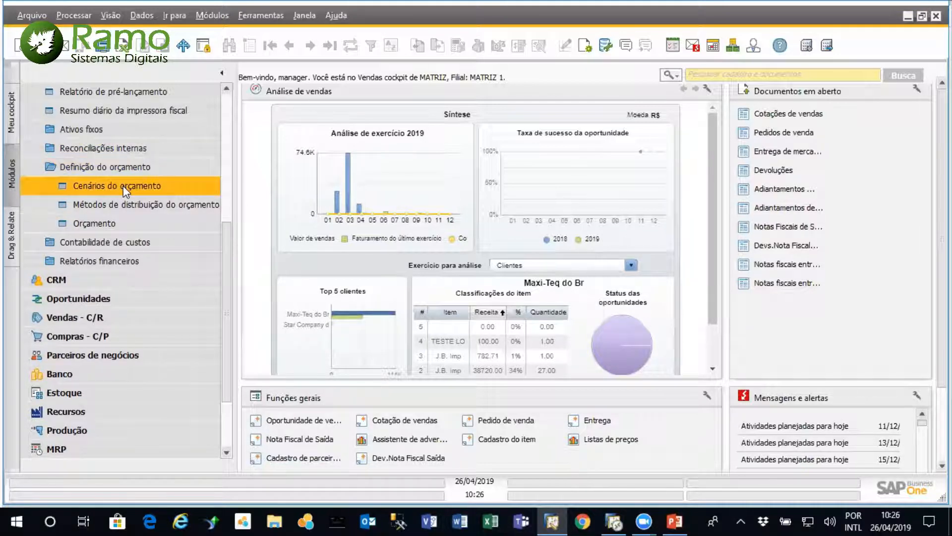
click(123, 185)
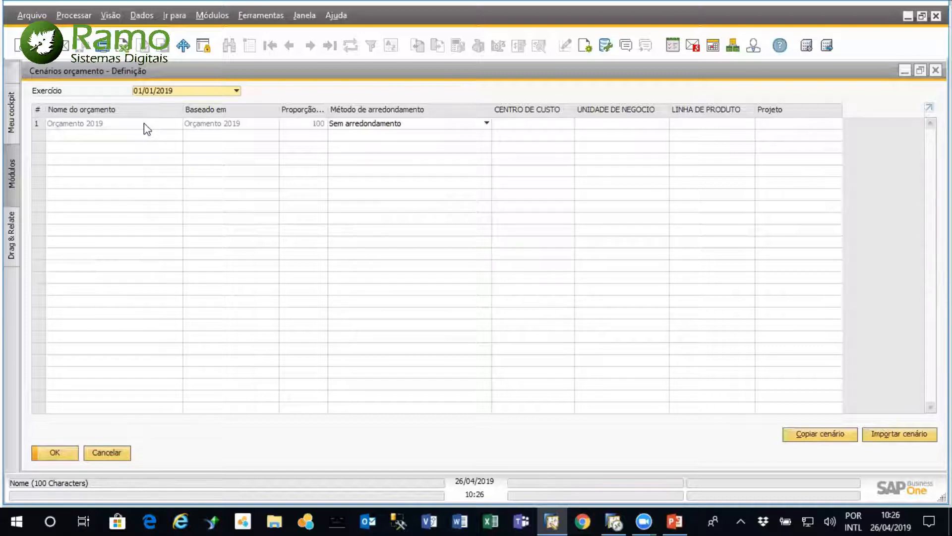
Insert a new budget scenario row for 2019 named Orçamento do CC ADM
right_click(39, 121)
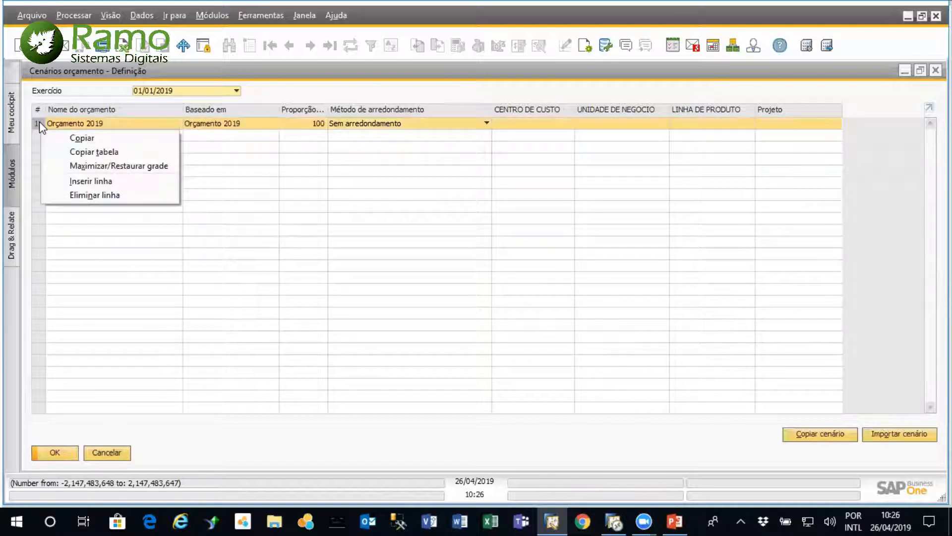
click(92, 181)
text(O)
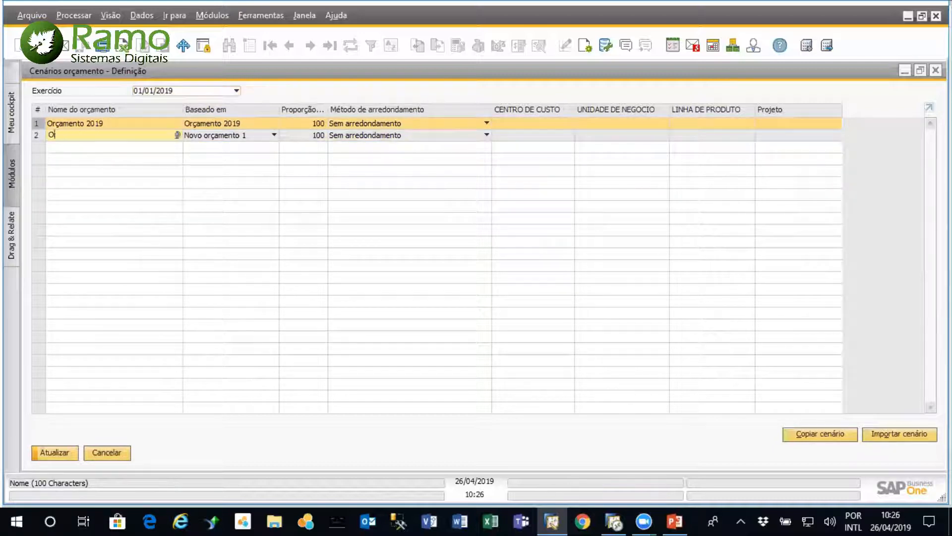
text(rçamento do CC ADM)
key(Tab)
Look up the distribution rules available for the new scenario's CENTRO DE CUSTO, cancel the list, and discard the scenario
click(522, 136)
click(569, 135)
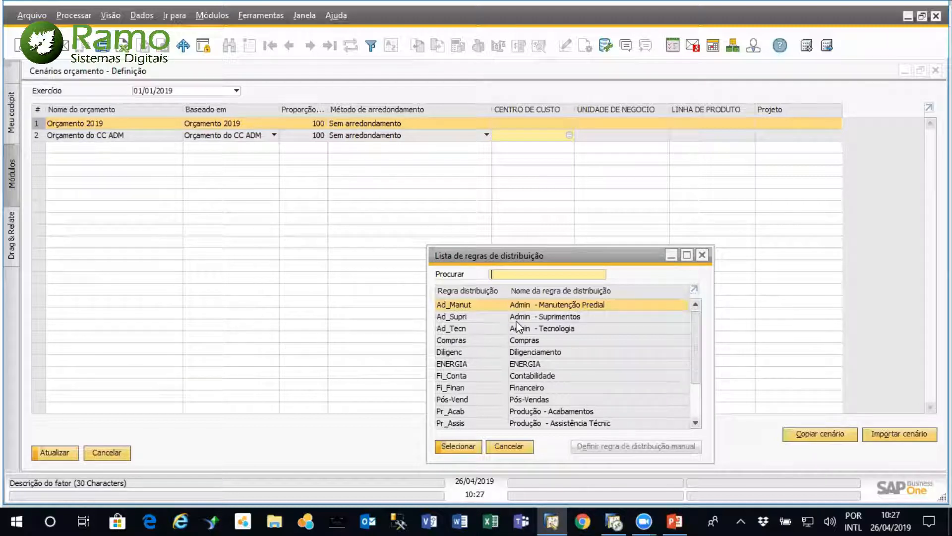
click(520, 448)
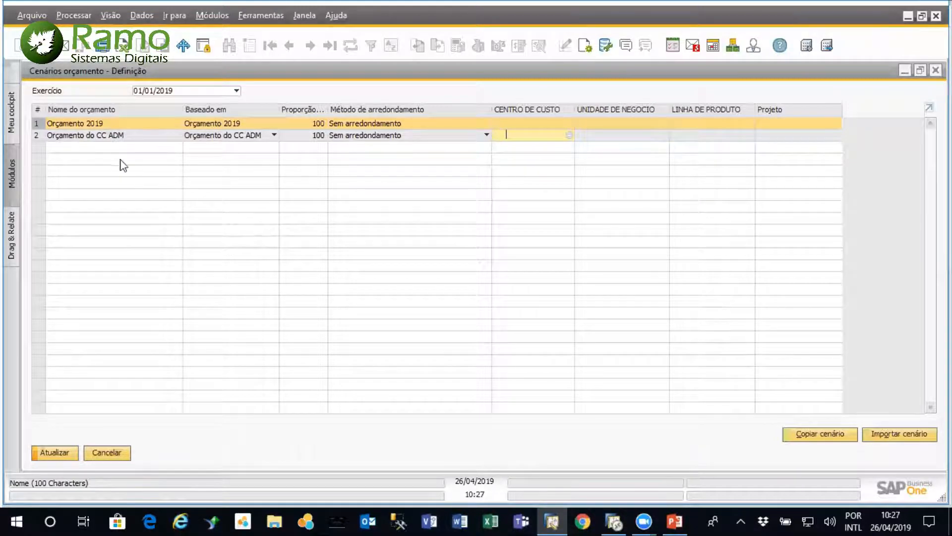
click(106, 454)
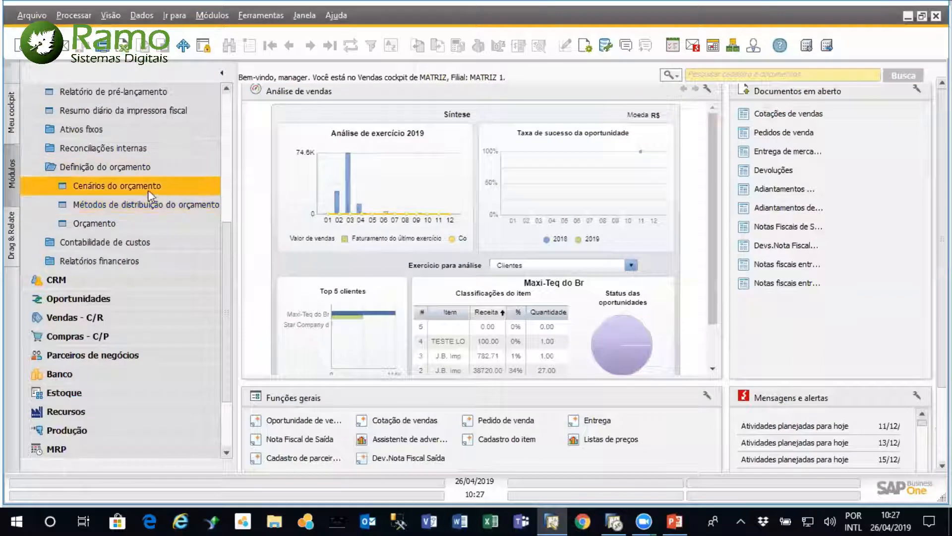
Open the Orçamento 2019-01/01/2019 budget and check the budget relevance setting in the account details of Aluguéis
click(115, 224)
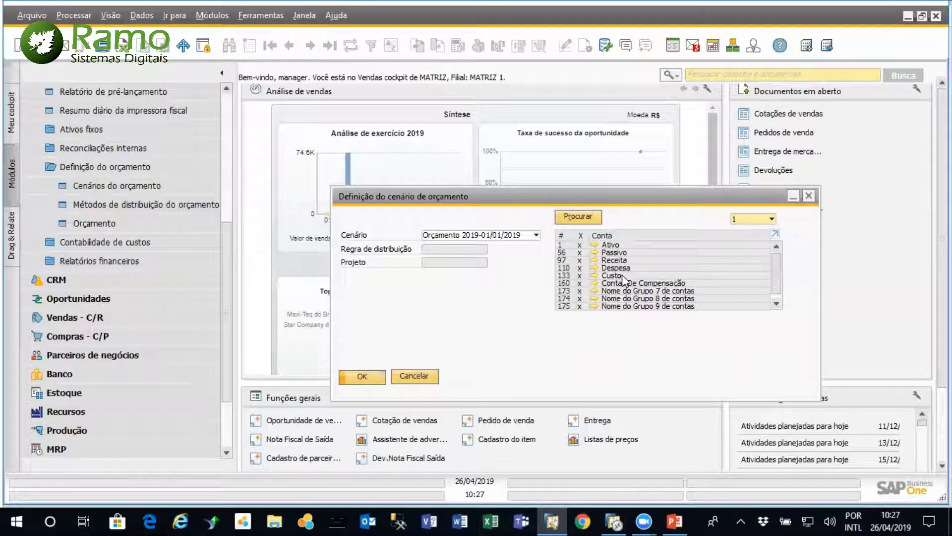
click(374, 376)
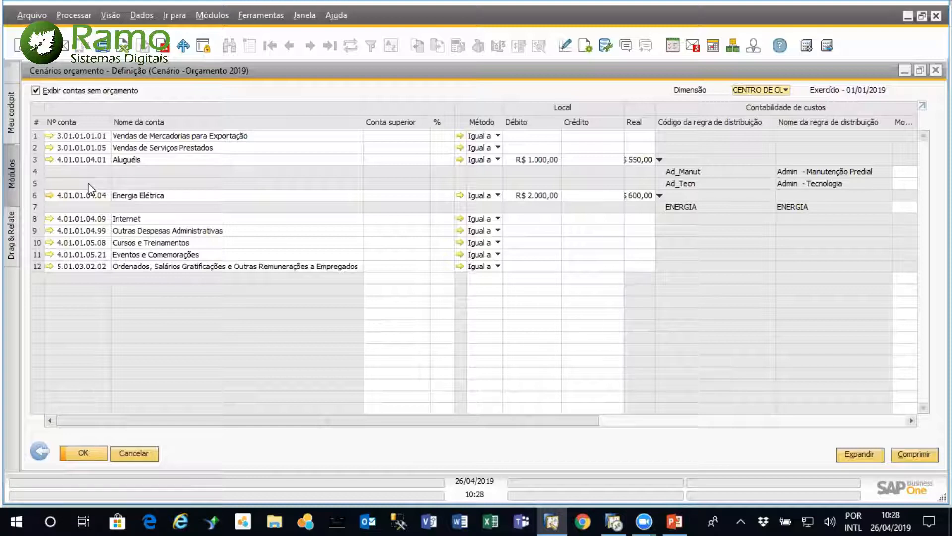
click(48, 159)
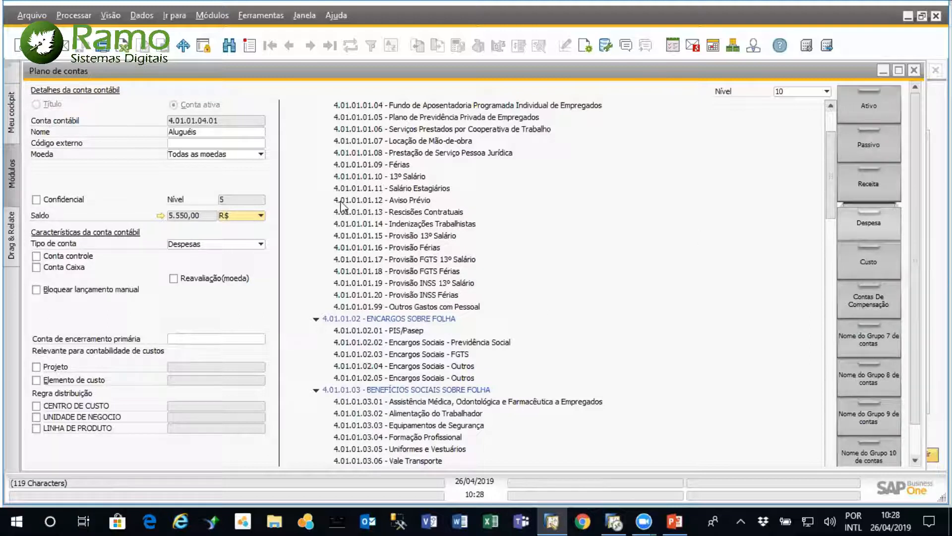
scroll(917, 412, down, 1)
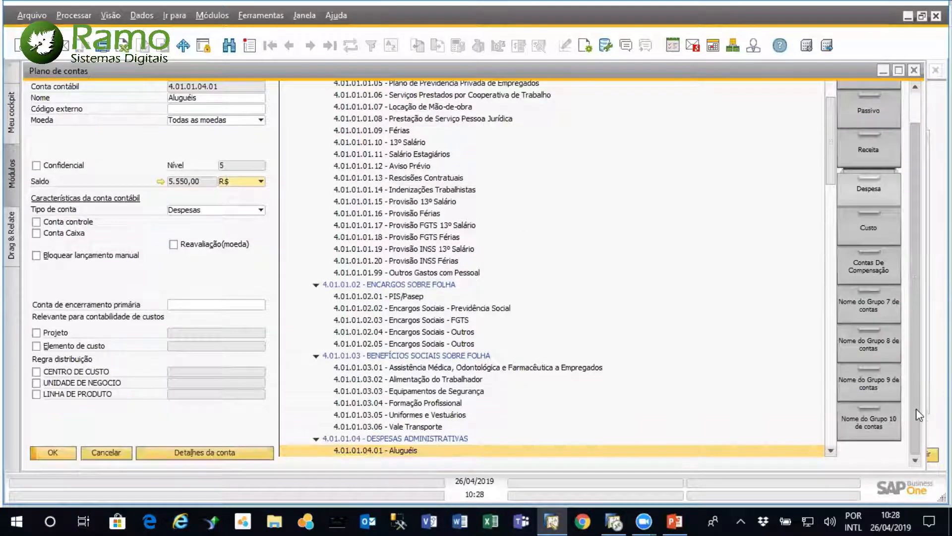
click(213, 452)
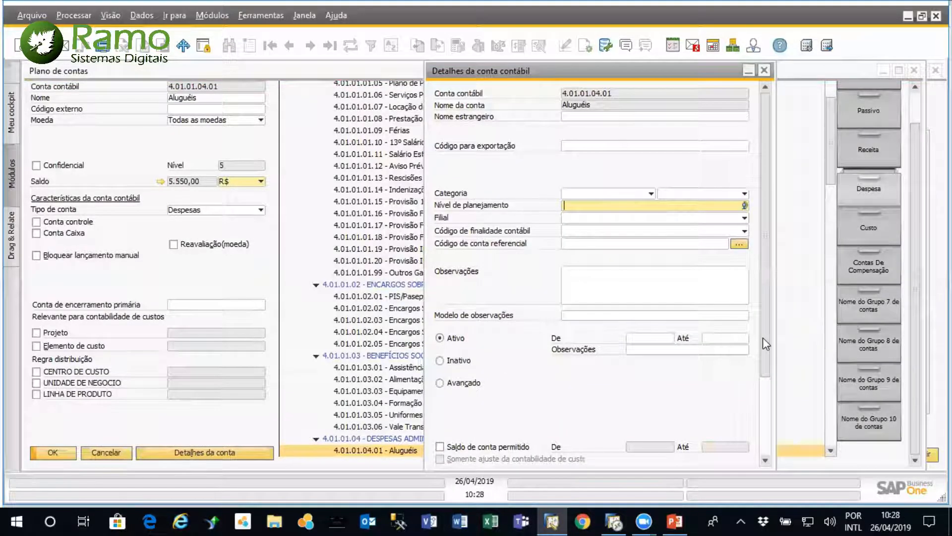
scroll(763, 337, down, 2)
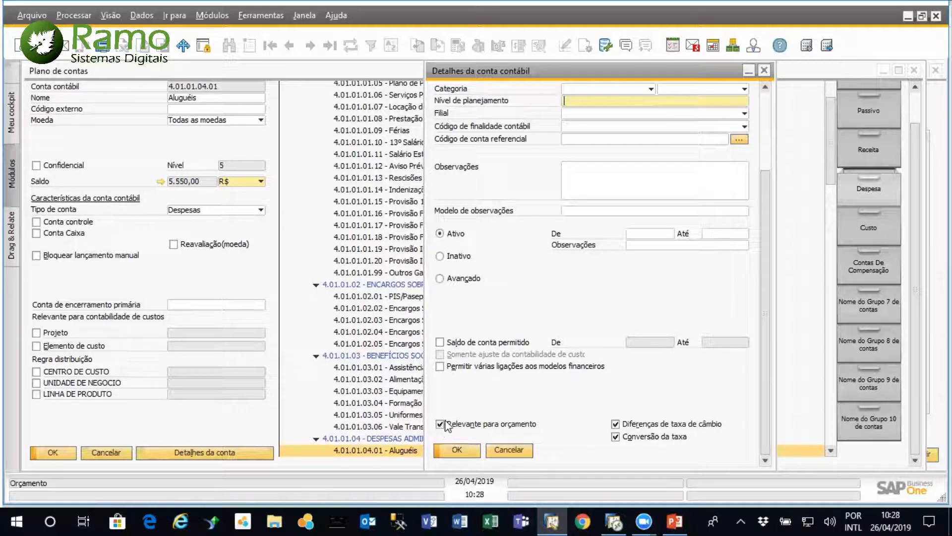
click(508, 450)
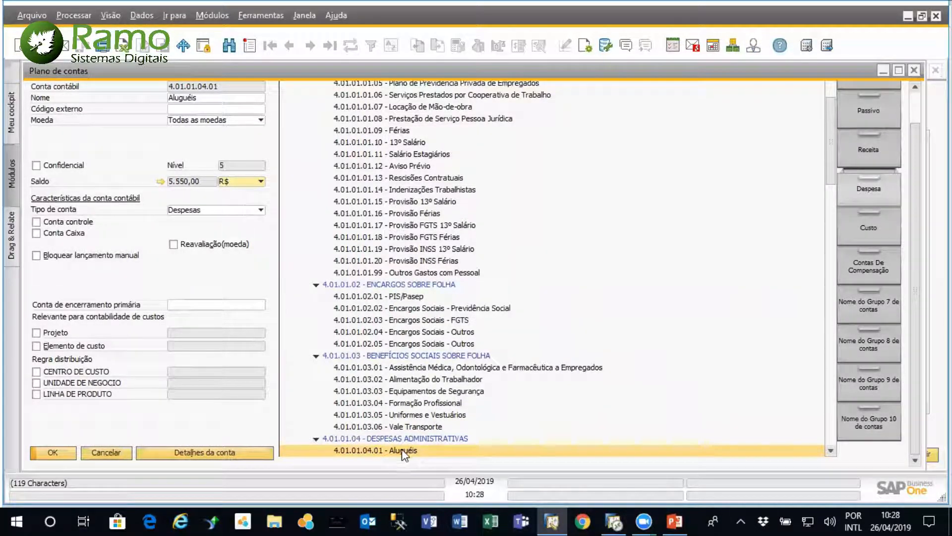
Reopen the Aluguéis account details, toggle Relevante para orçamento, confirm, and close the chart of accounts
click(216, 455)
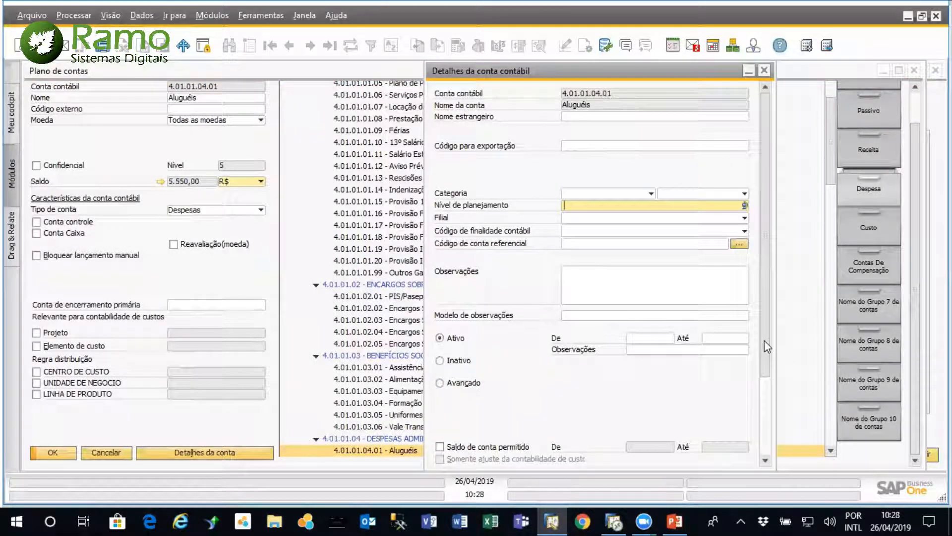
drag(767, 346, 767, 424)
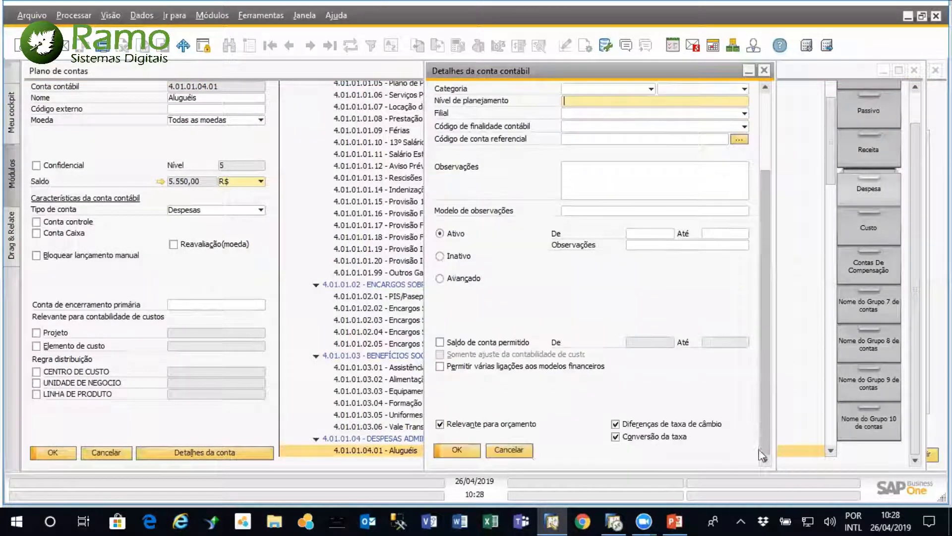
click(440, 424)
click(466, 446)
click(914, 71)
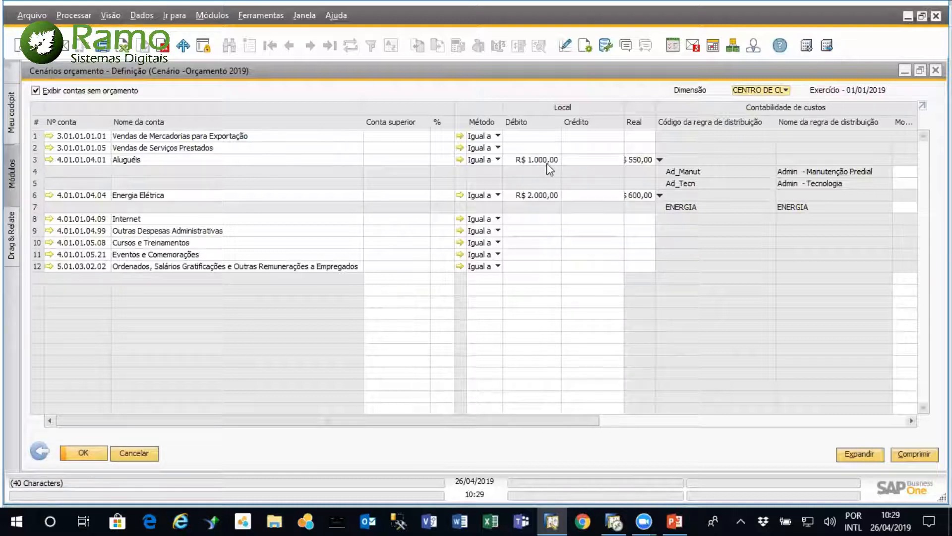
Try monthly budget amounts for Aluguéis of 100 in Janeiro, 110 in Fevereiro and 150 in Março, then discard them
double_click(39, 164)
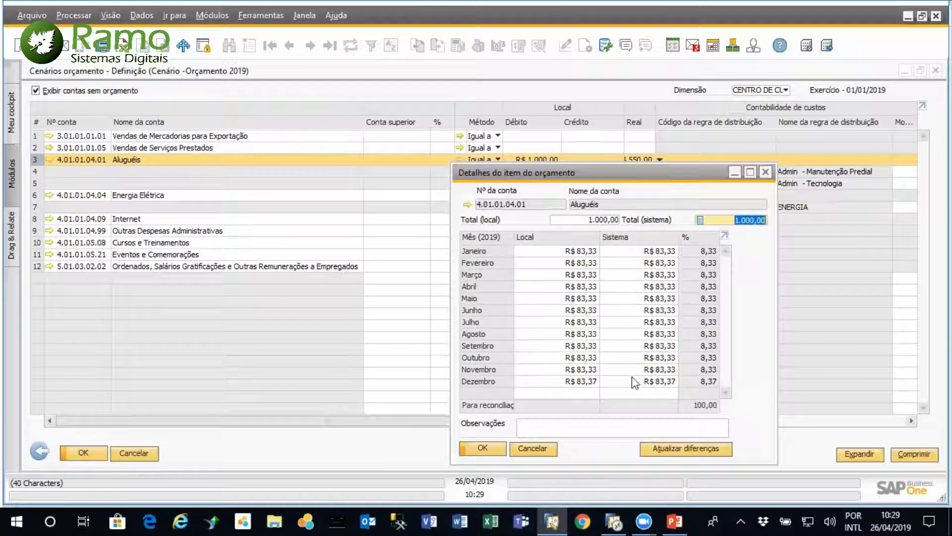
click(585, 253)
text(100)
key(Tab)
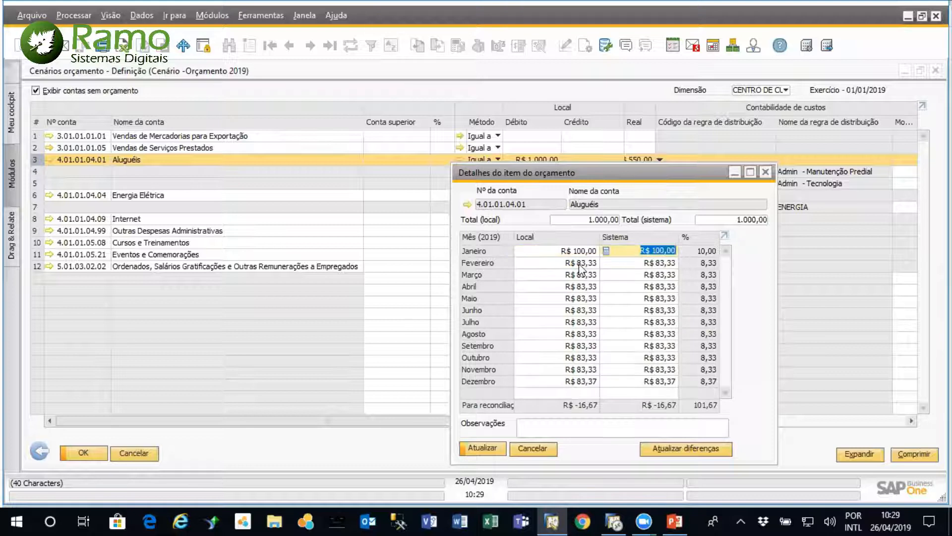
click(579, 263)
text(110)
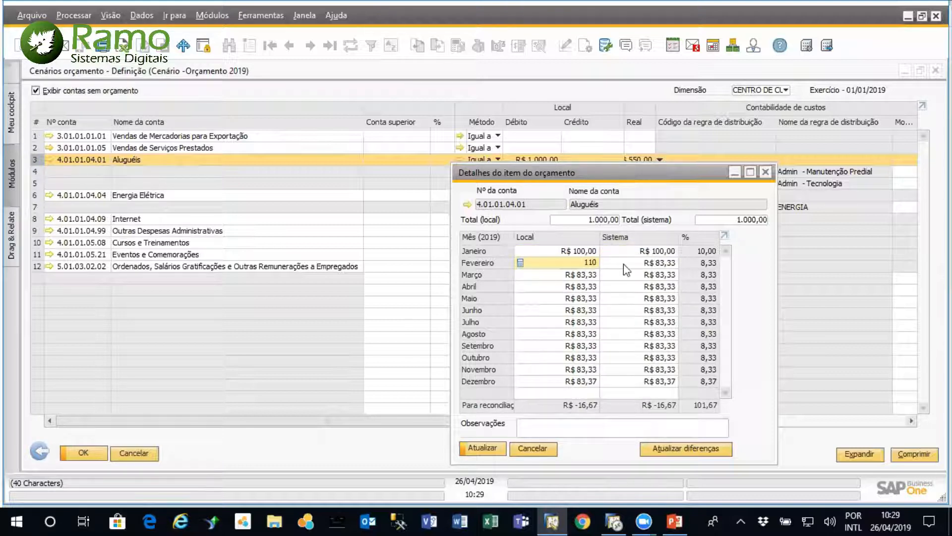
click(572, 273)
text(1)
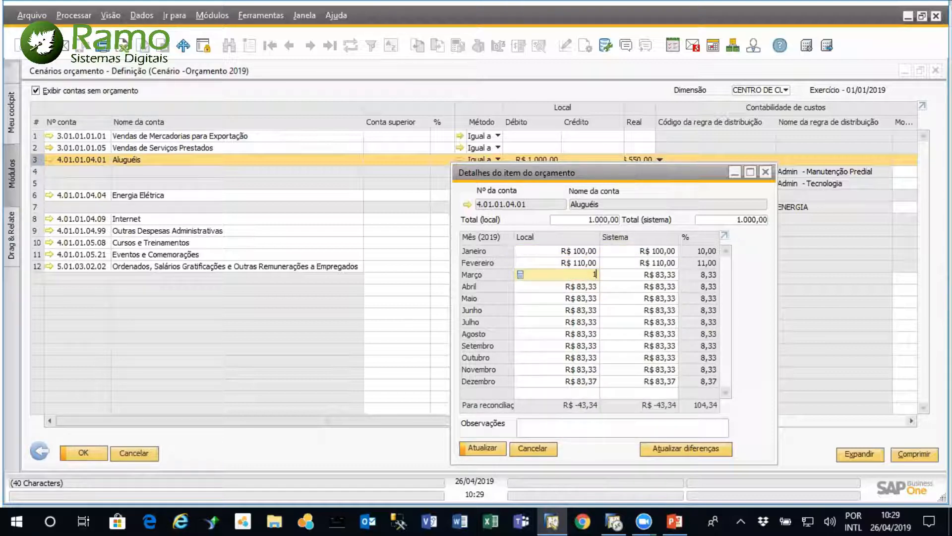
text(50)
key(Return)
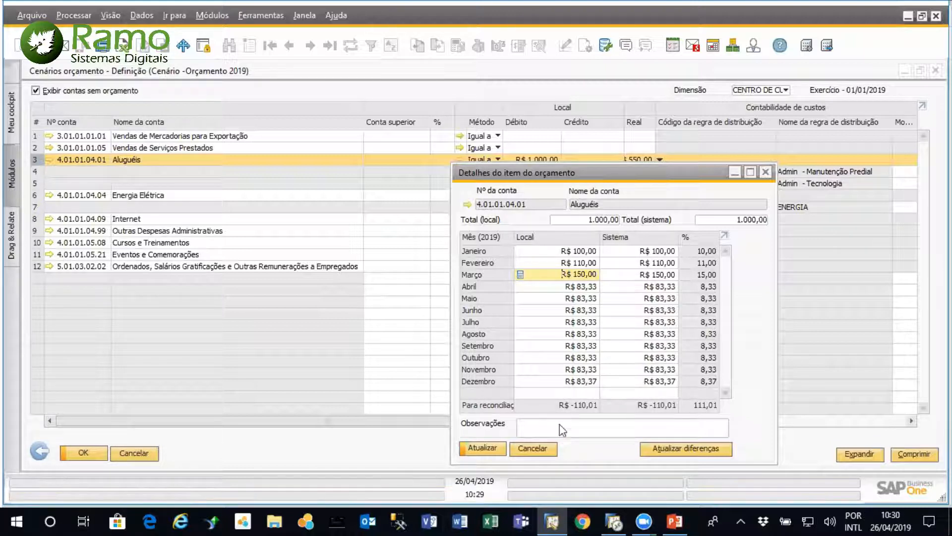
click(543, 447)
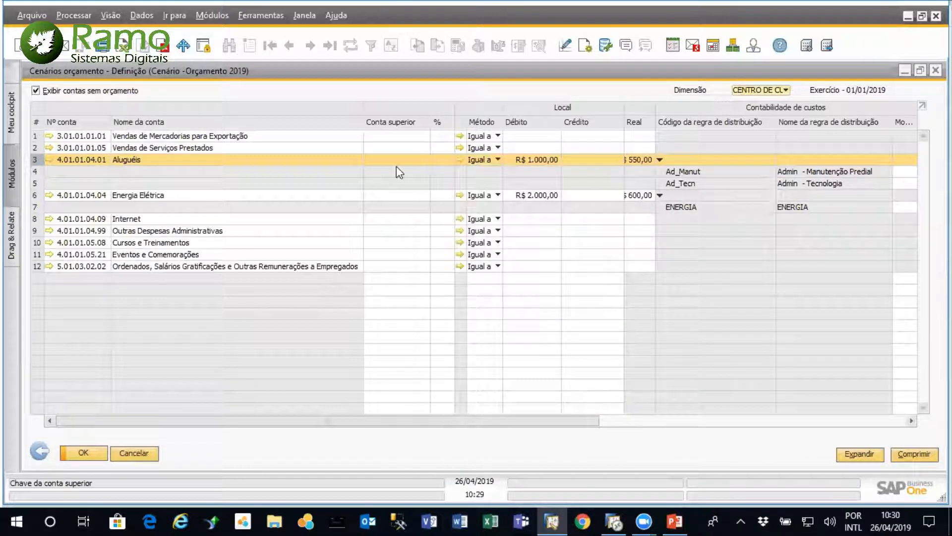
Review the monthly breakdown of Aluguéis and the debit amounts assigned to the distribution rules of Aluguéis and Energia Elétrica
double_click(34, 156)
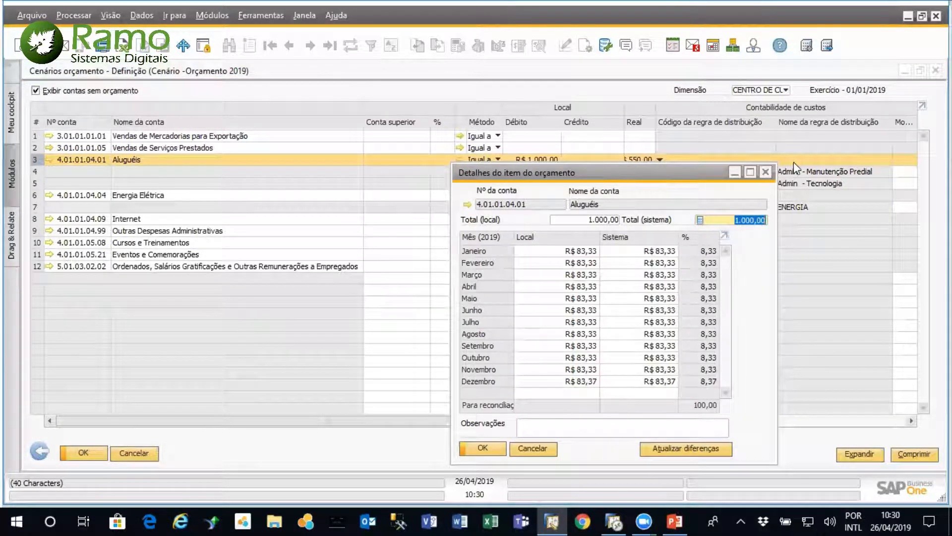
click(765, 172)
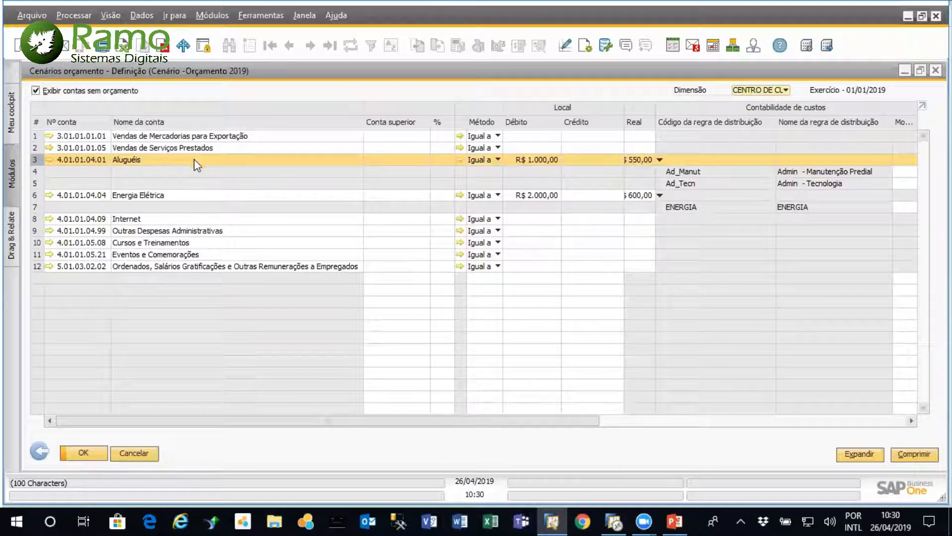
drag(504, 421, 421, 412)
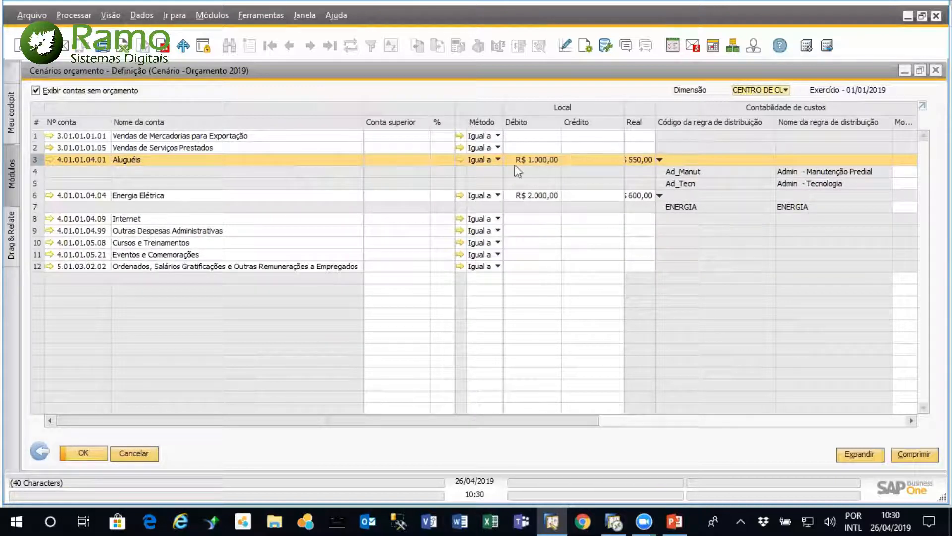
drag(559, 421, 667, 421)
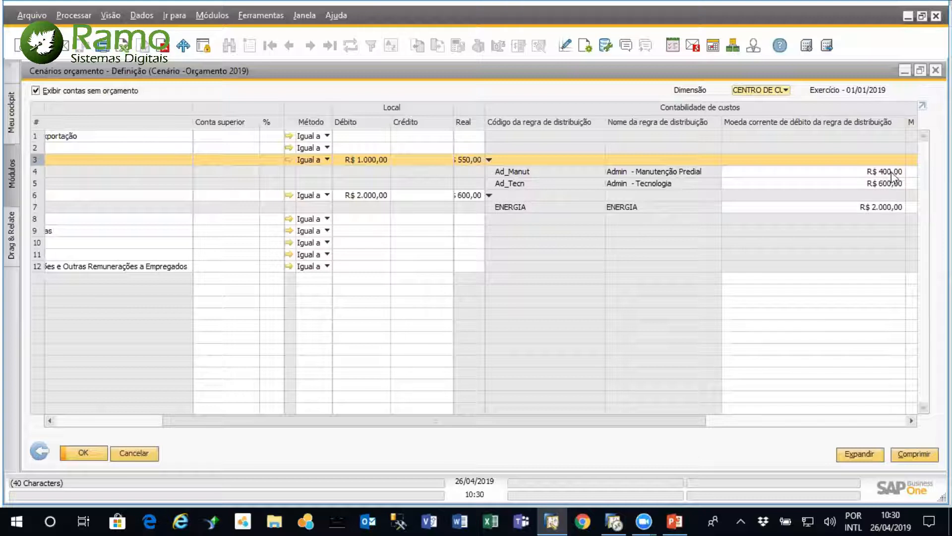
drag(541, 422, 442, 421)
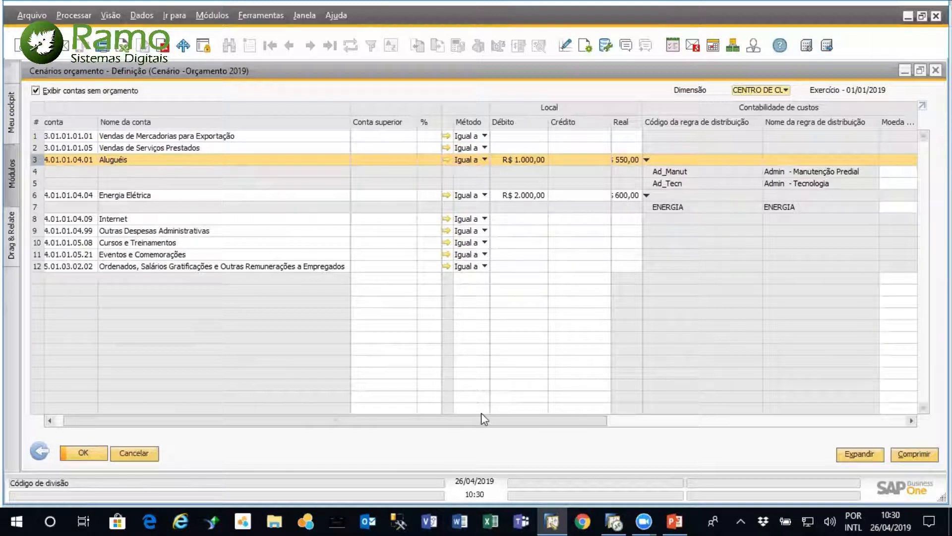
drag(490, 419, 618, 416)
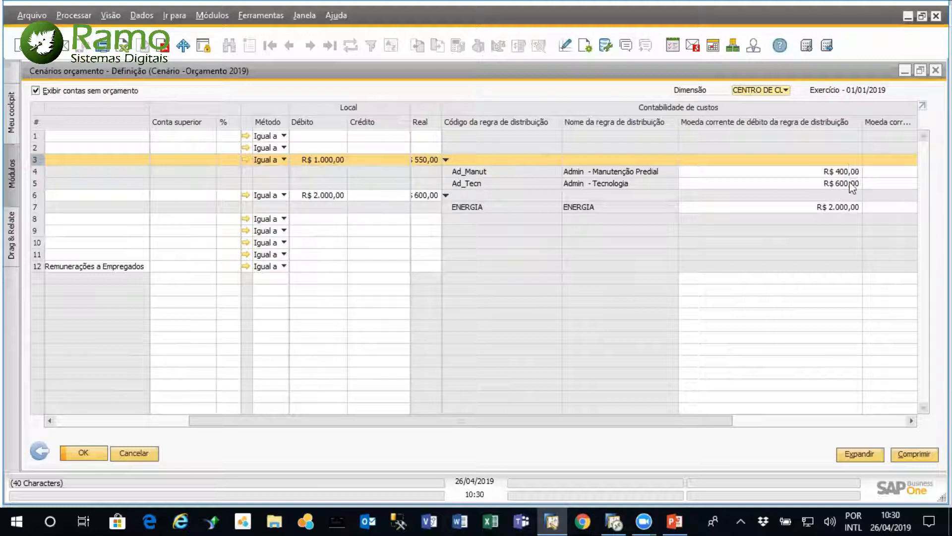
drag(555, 421, 234, 426)
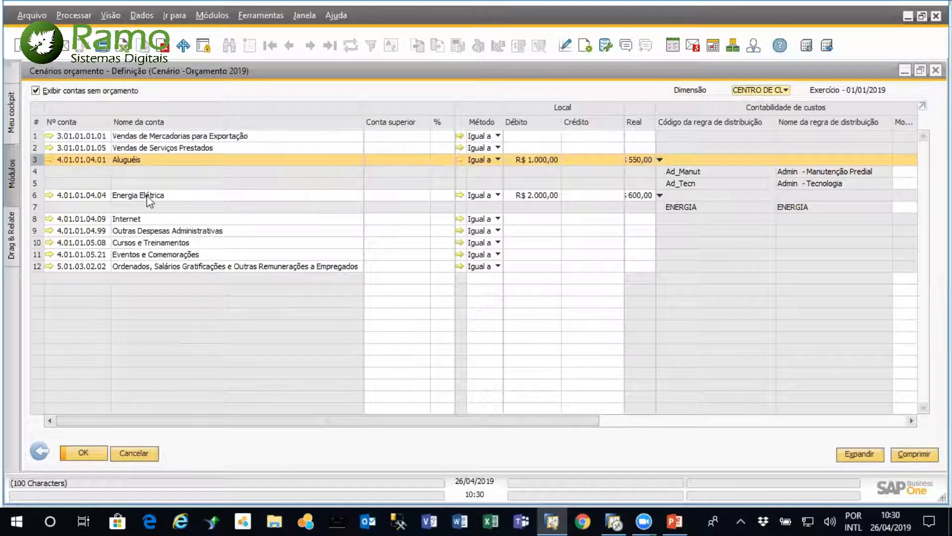
drag(510, 421, 692, 423)
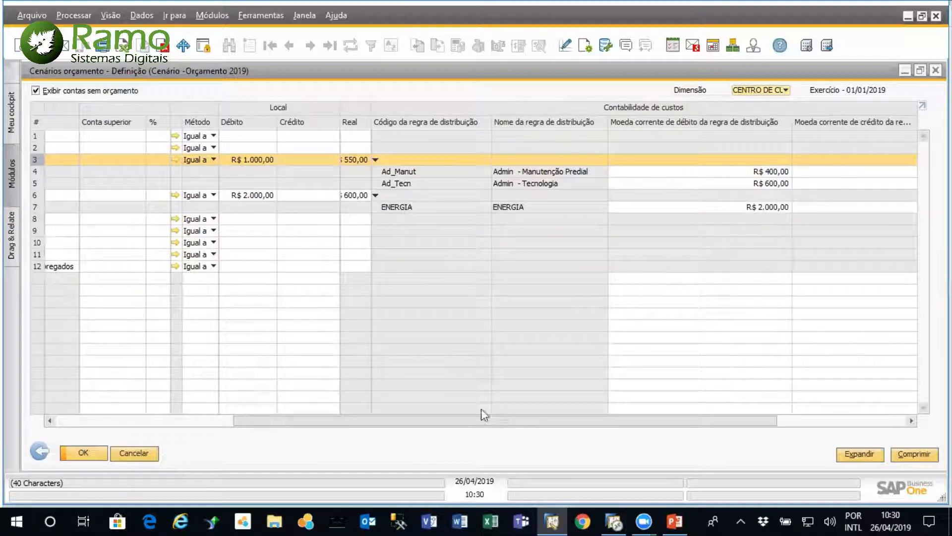
drag(495, 420, 317, 420)
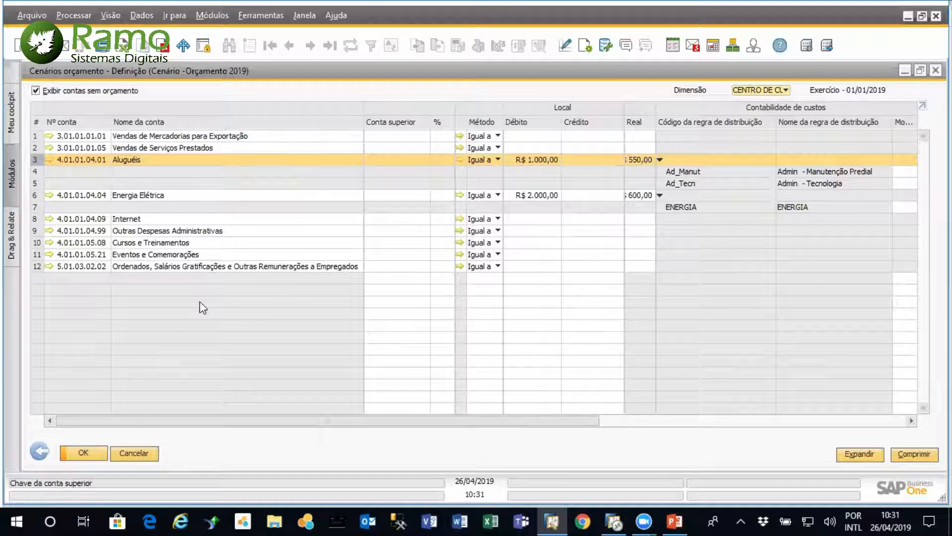
Close the budget and its scenario selection, and expand Relatórios de orçamento under Relatórios financeiros
click(40, 449)
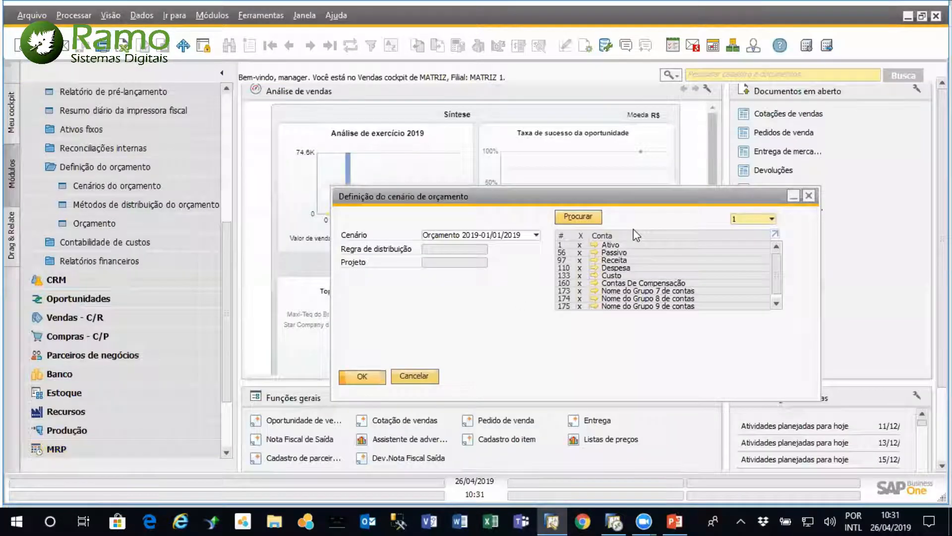
click(810, 197)
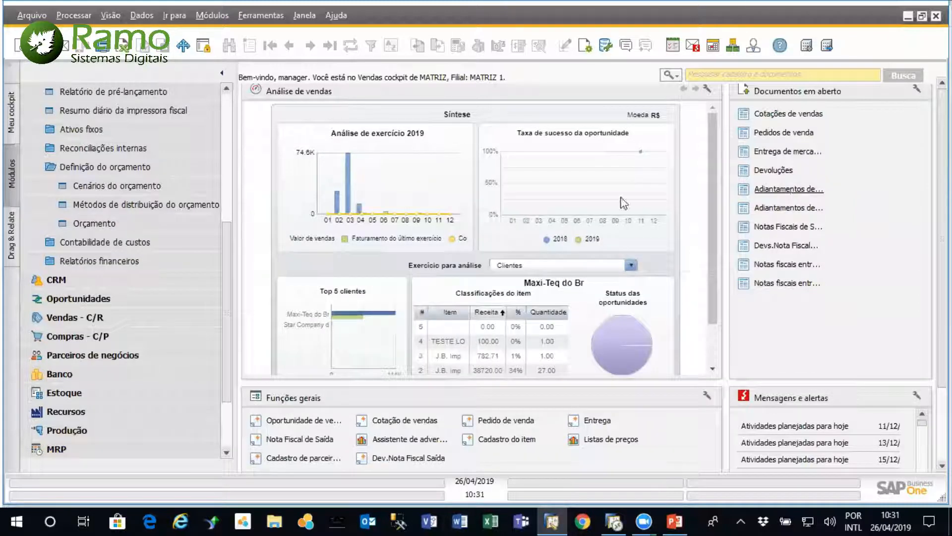
drag(226, 284, 226, 258)
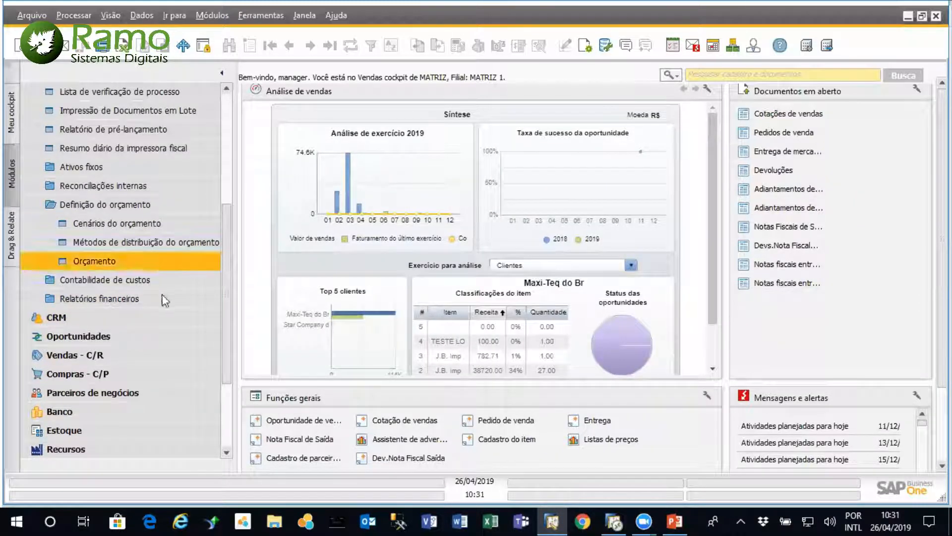
click(144, 298)
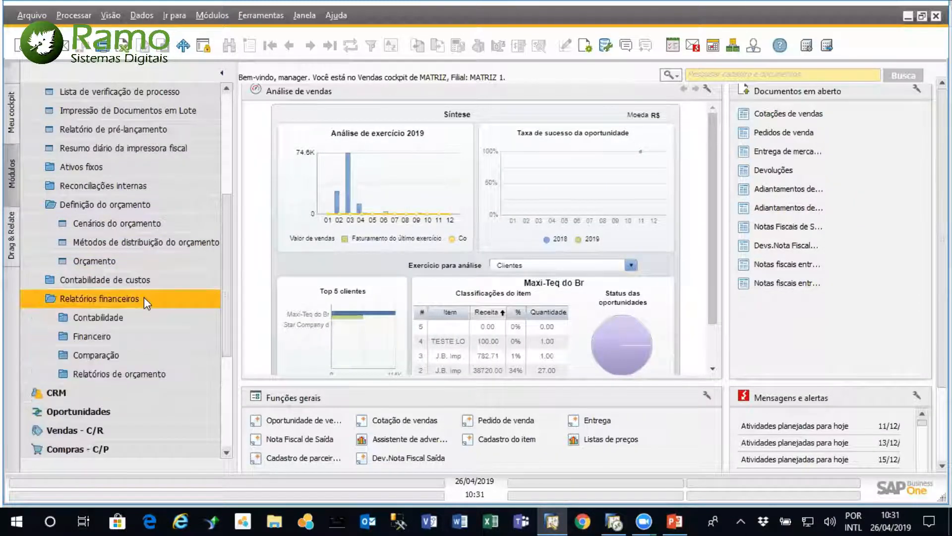
click(159, 374)
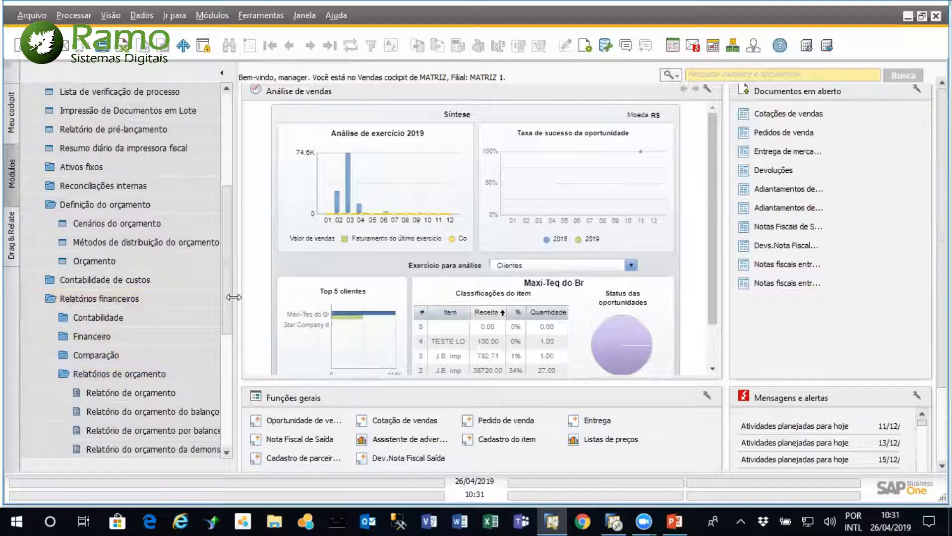
Run the annual Relatório de orçamento for the Orçamento 2019 scenario
drag(233, 297, 263, 297)
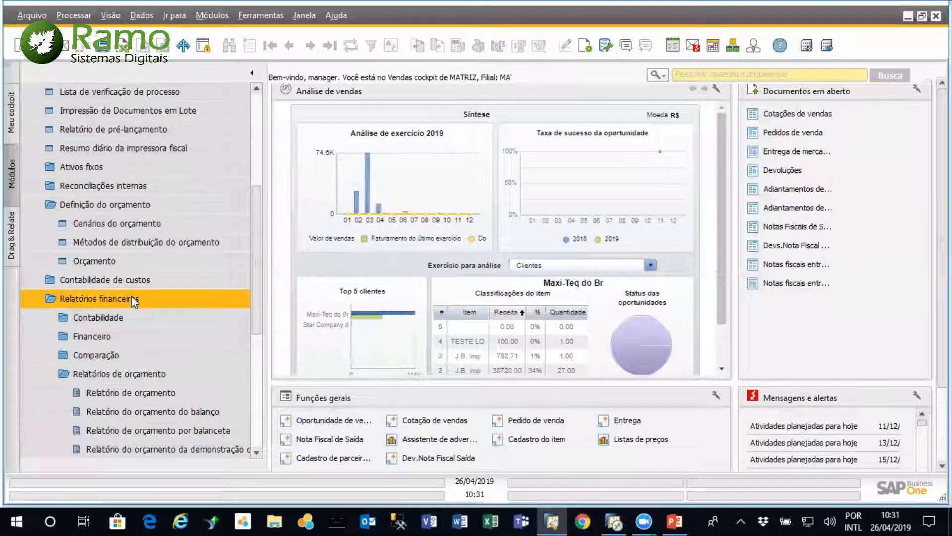
scroll(258, 313, down, 1)
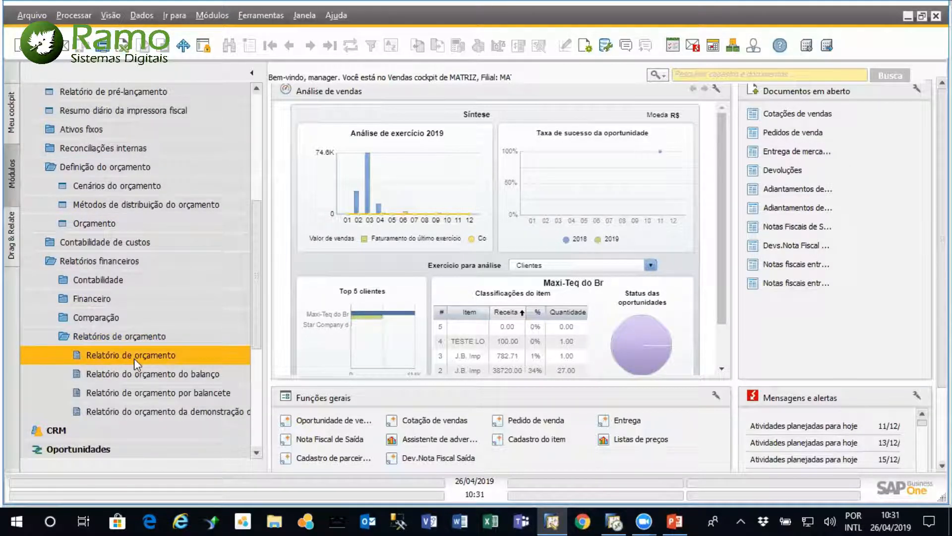
click(148, 357)
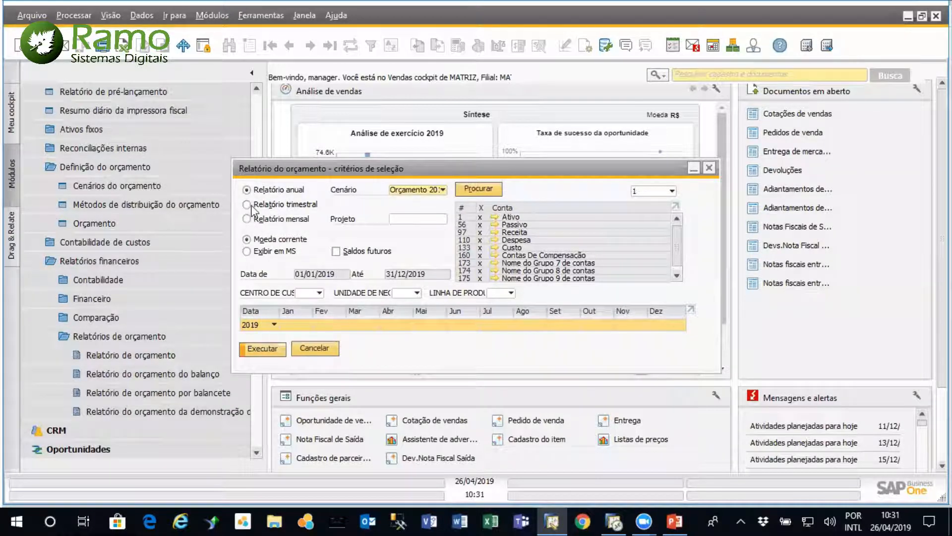
click(443, 190)
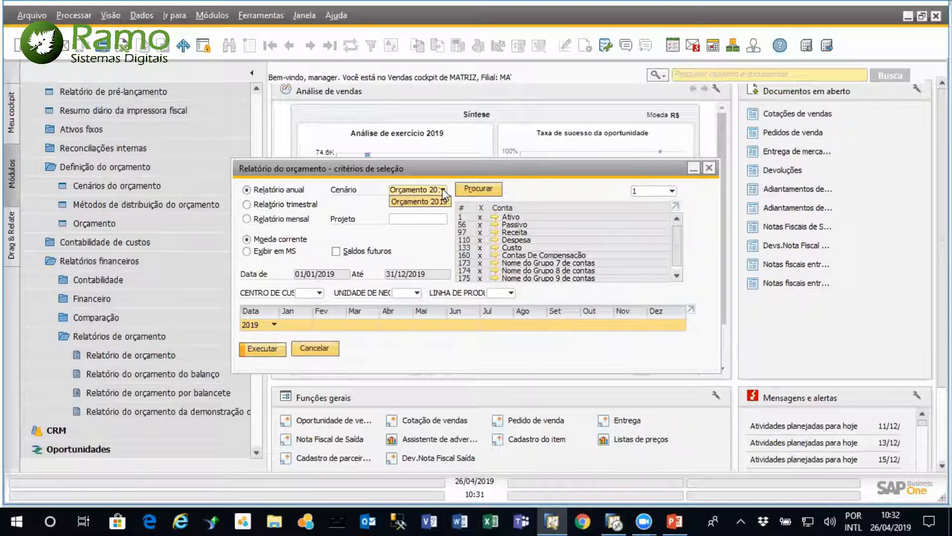
click(441, 198)
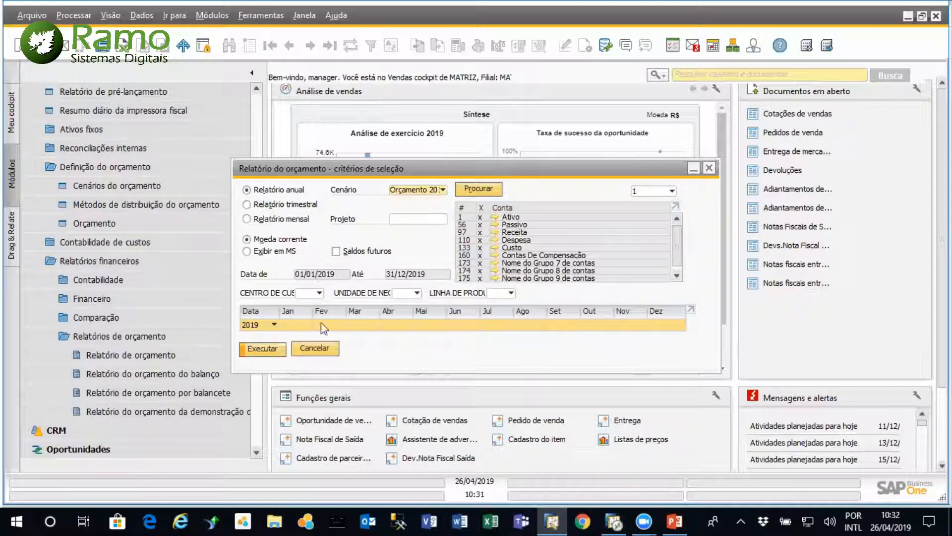
click(262, 349)
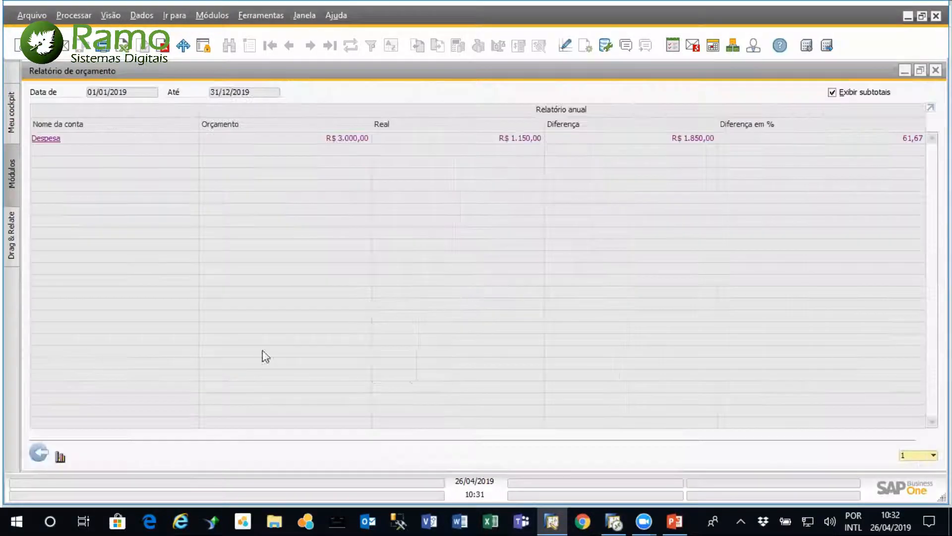
Show the budget report at account level 10, review its accounts, and close the report and its selection criteria
click(922, 454)
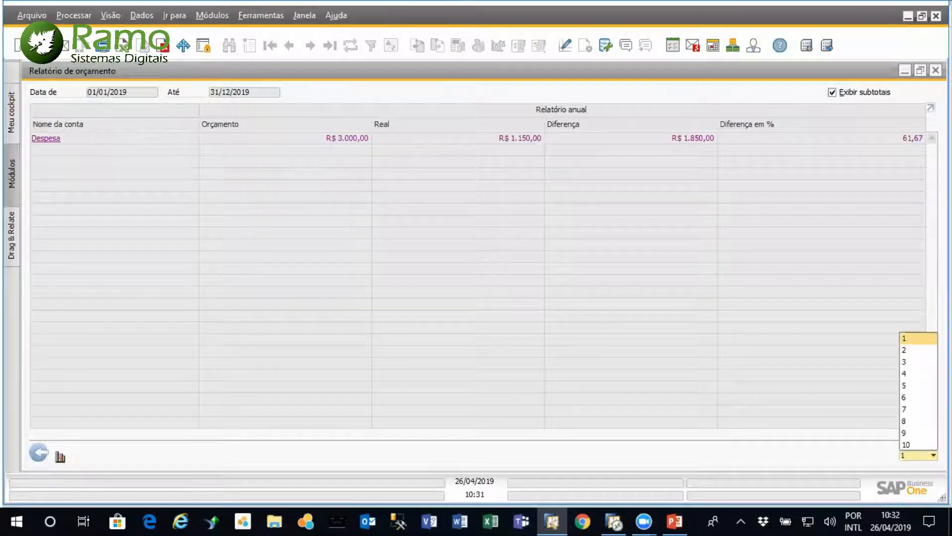
click(923, 445)
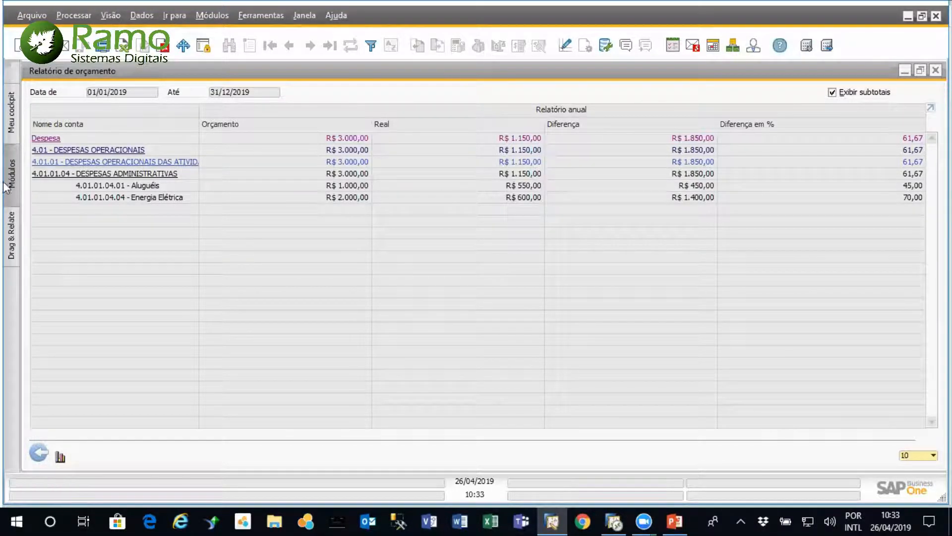
click(38, 455)
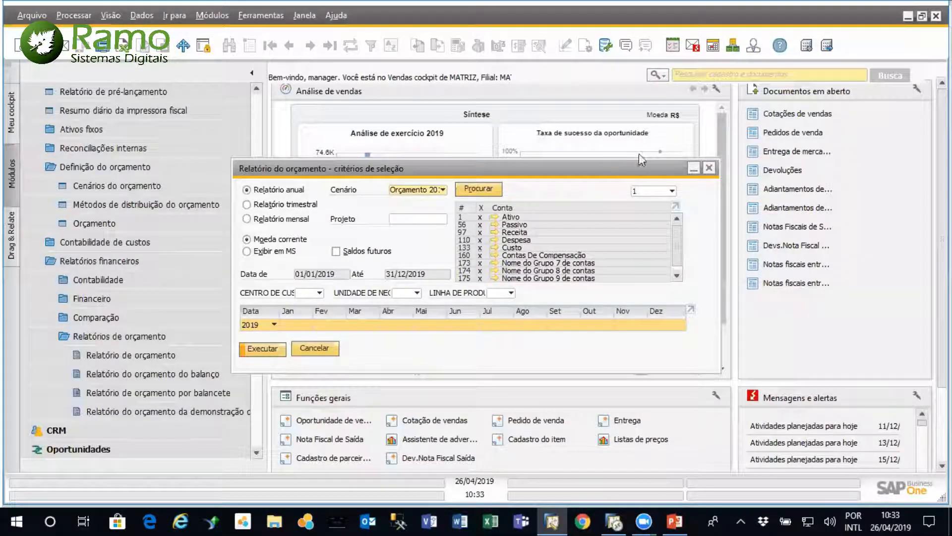
click(711, 170)
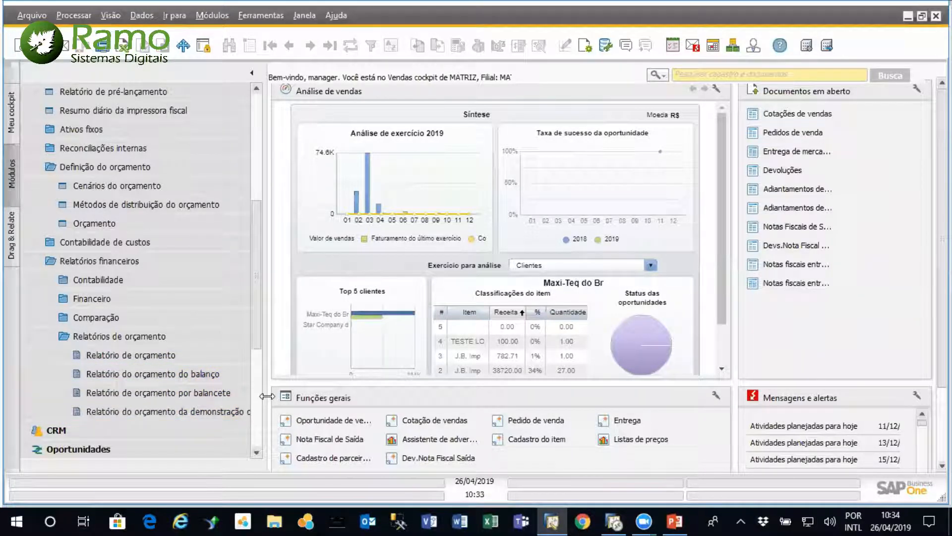
Run the annual Relatório do orçamento da demonstração de resultados for 2019 with the Orçamento 2019 scenario
drag(267, 396, 298, 396)
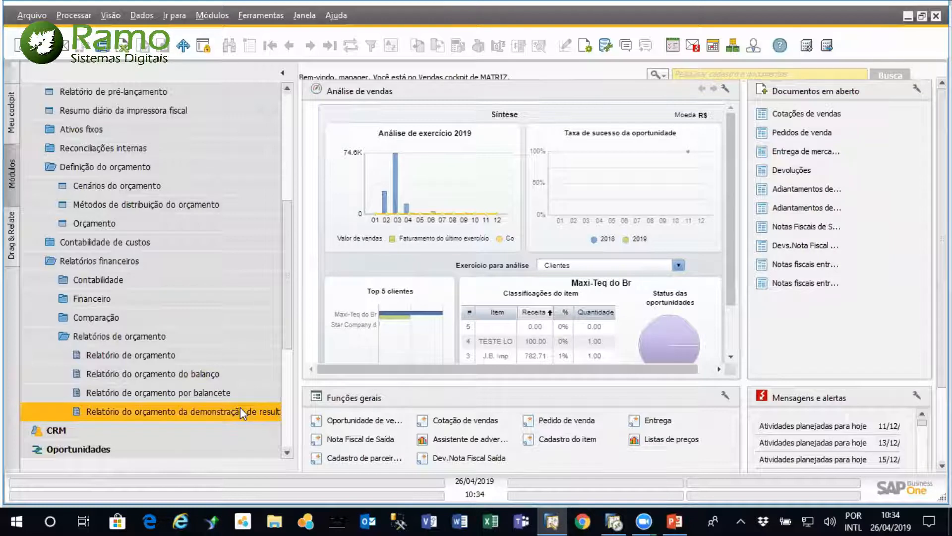
click(240, 411)
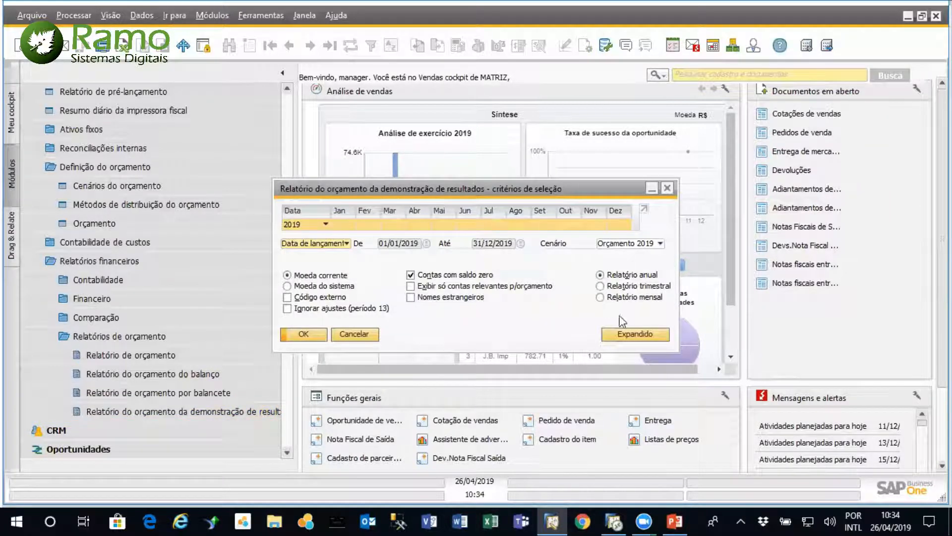
click(304, 335)
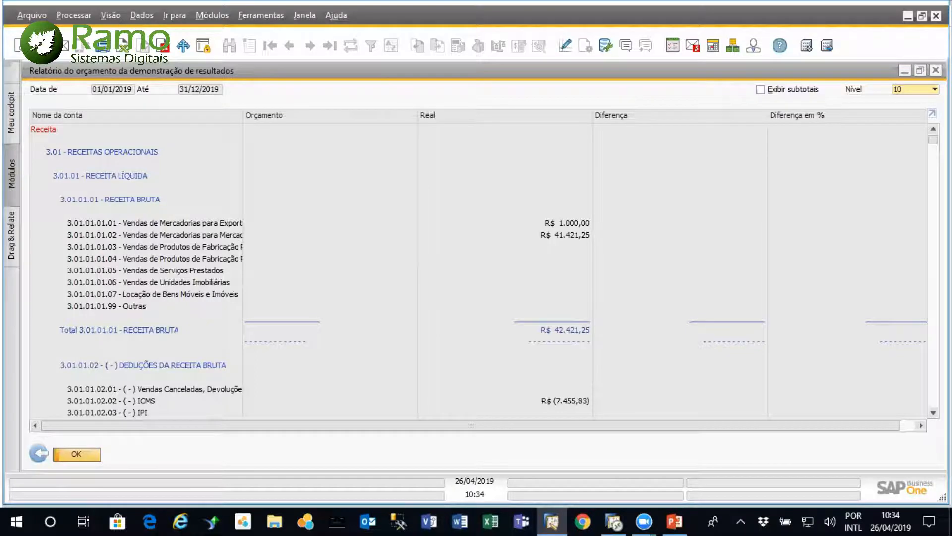
Examine budget, actual and difference amounts for revenue and DESPESAS ADMINISTRATIVAS accounts, then close the income statement budget report and its criteria
scroll(477, 268, down, 9)
scroll(476, 268, down, 15)
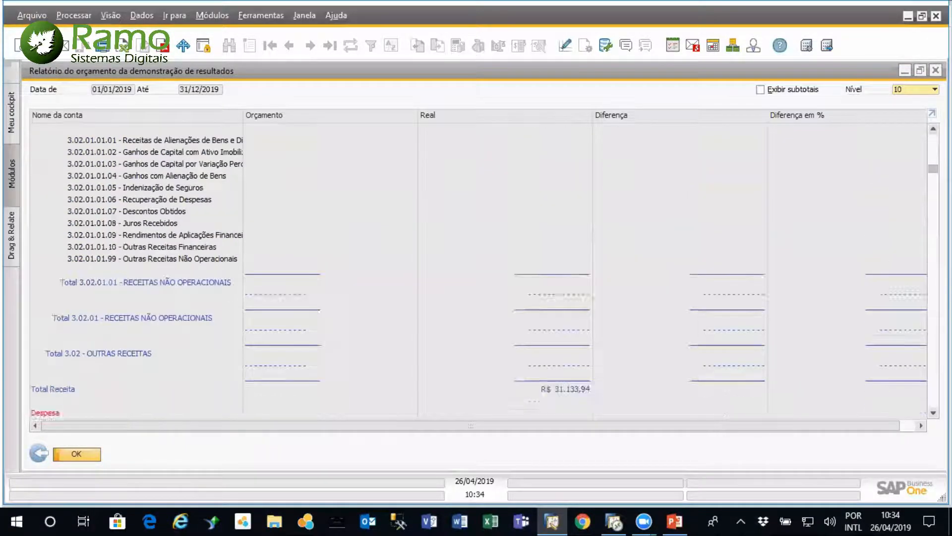
scroll(477, 268, up, 10)
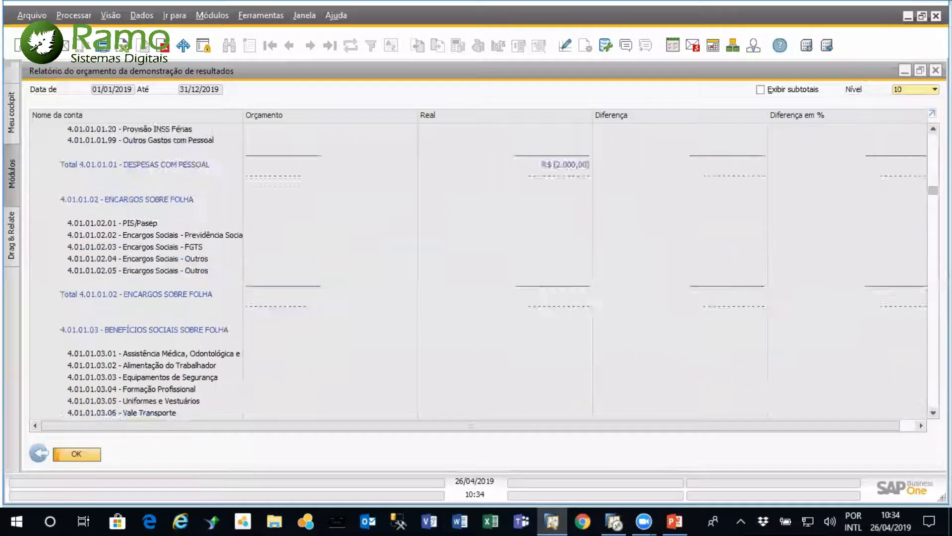
scroll(537, 194, down, 3)
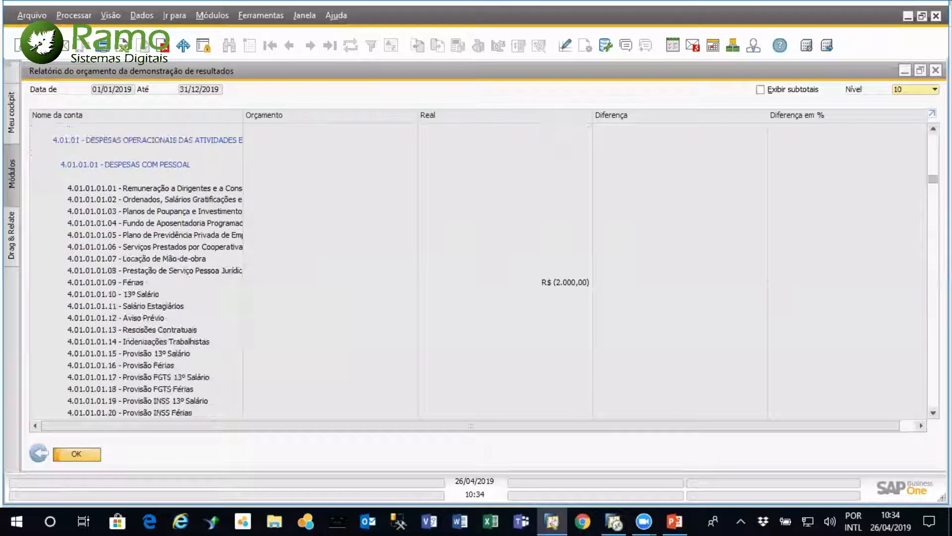
scroll(537, 193, up, 4)
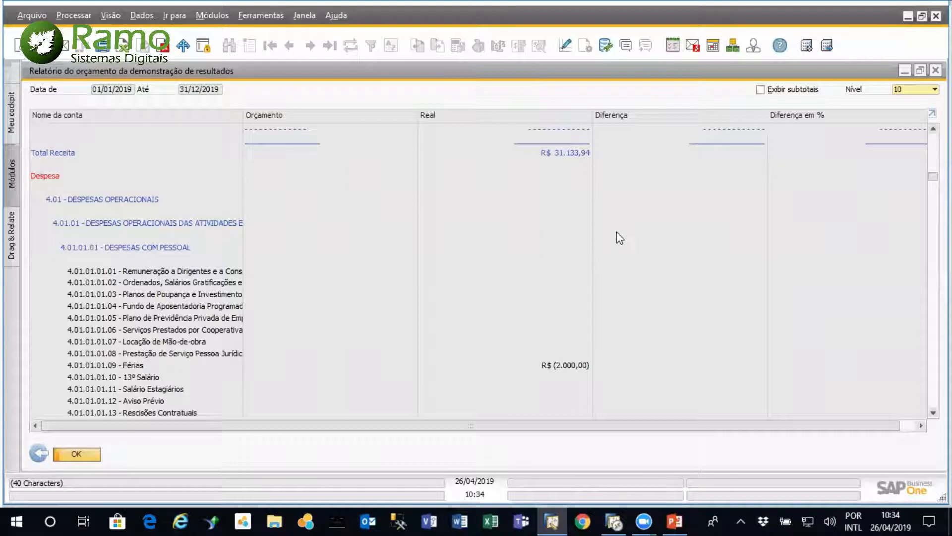
scroll(477, 268, down, 15)
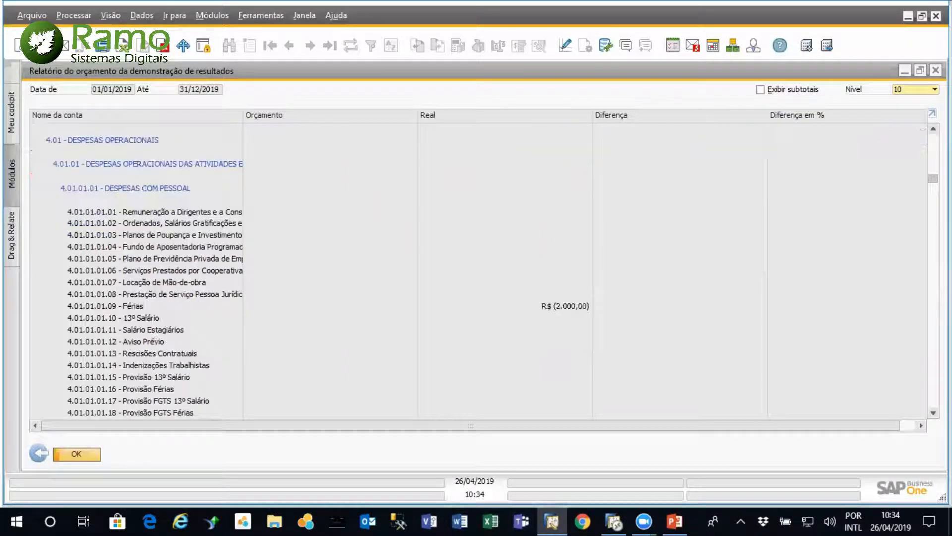
scroll(494, 273, up, 3)
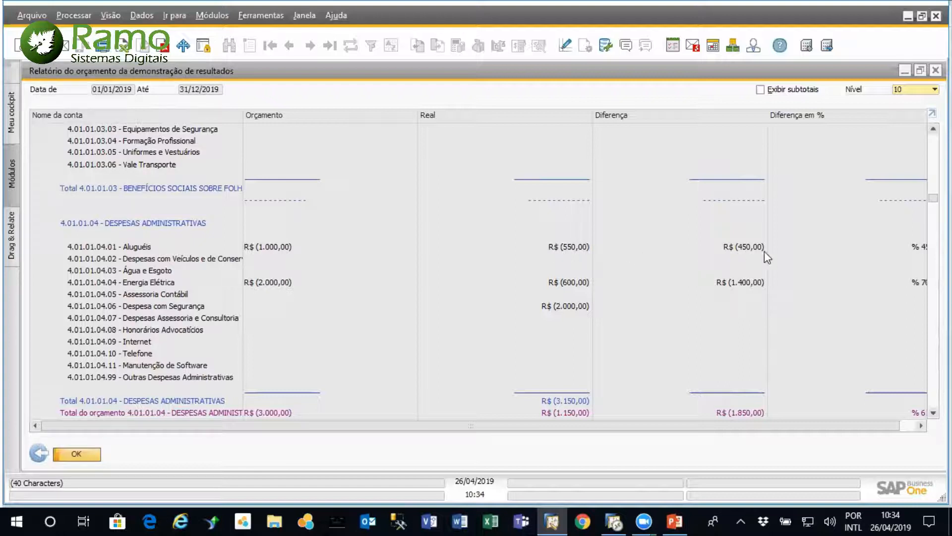
drag(846, 424, 800, 433)
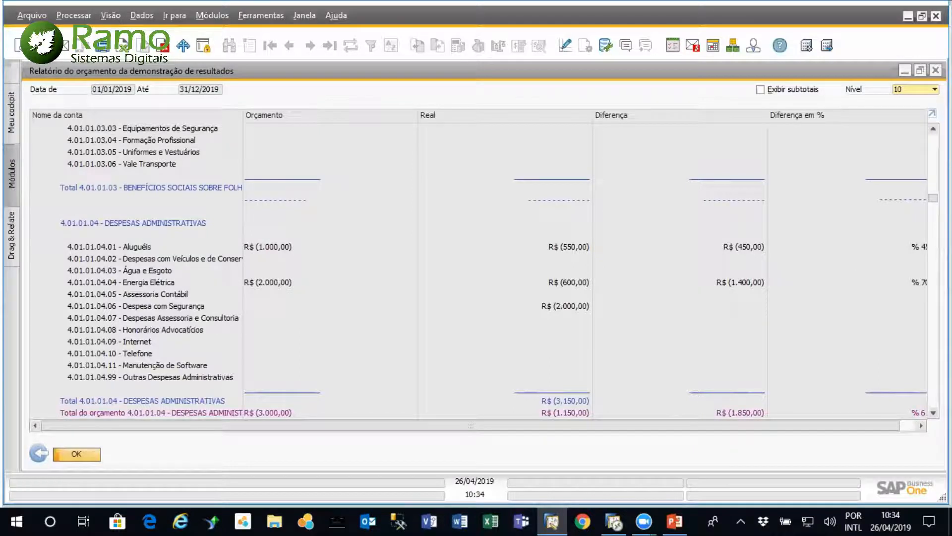
scroll(476, 268, up, 15)
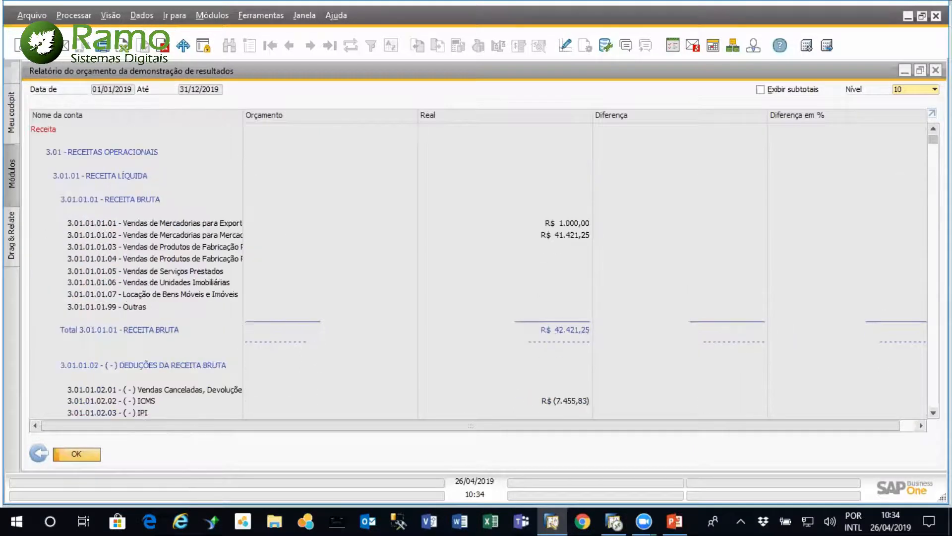
click(39, 455)
click(361, 335)
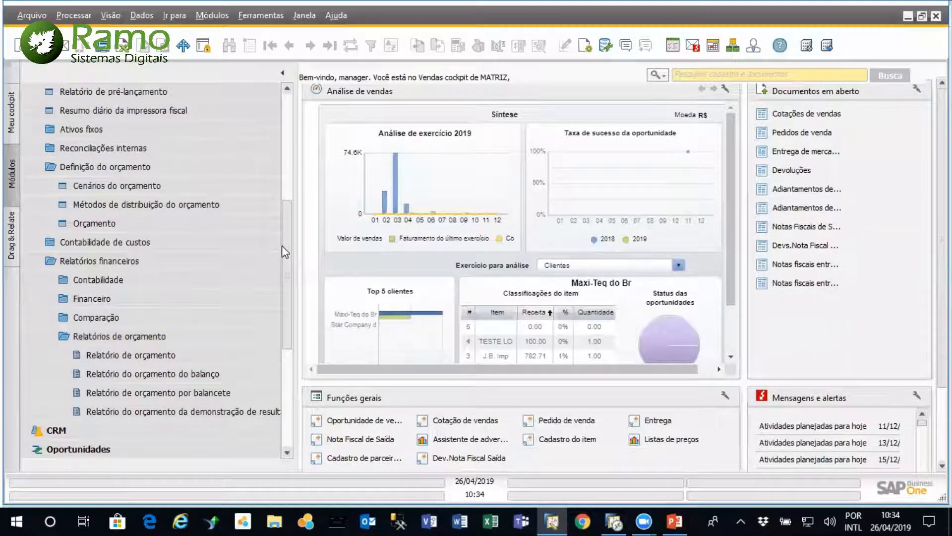
Open Modelos relatórios financeiros and load the Padrão model of the Demonstração de Resultados report
scroll(282, 246, up, 5)
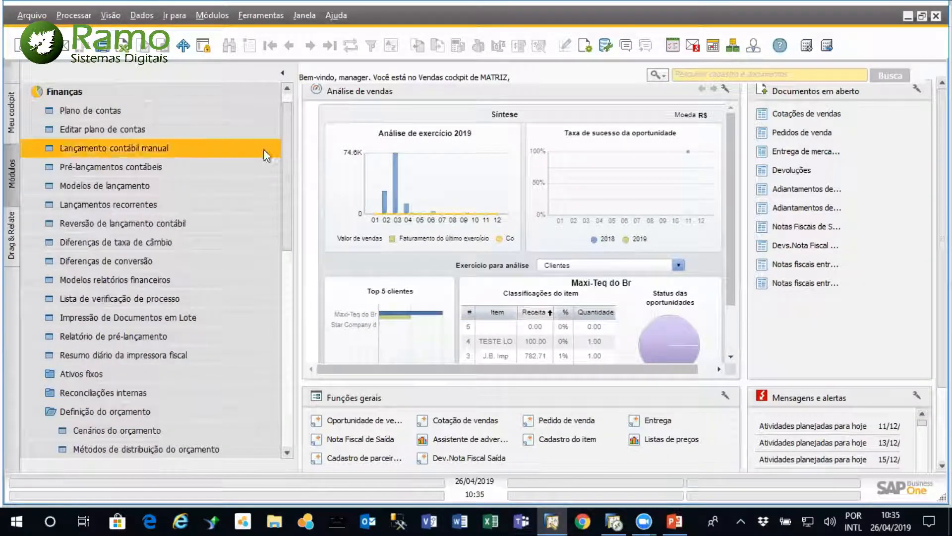
click(149, 280)
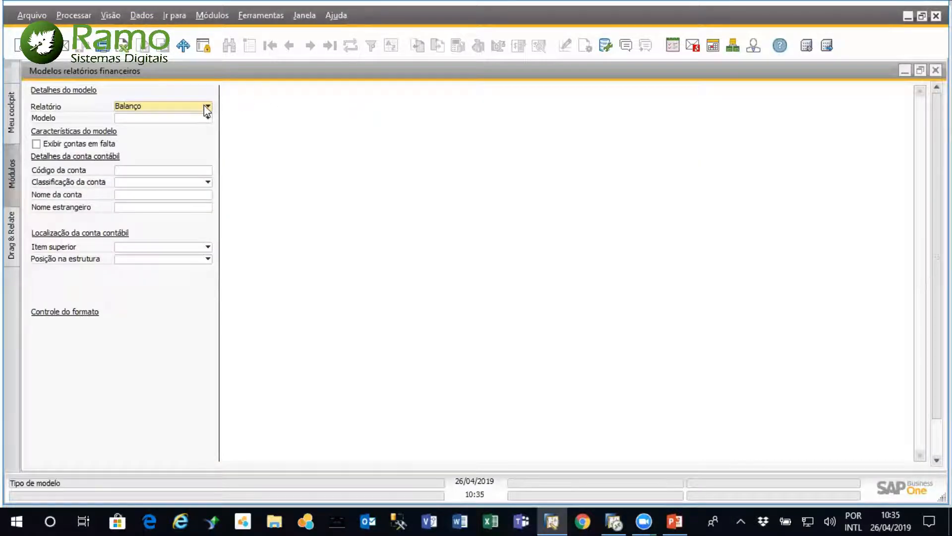
click(206, 106)
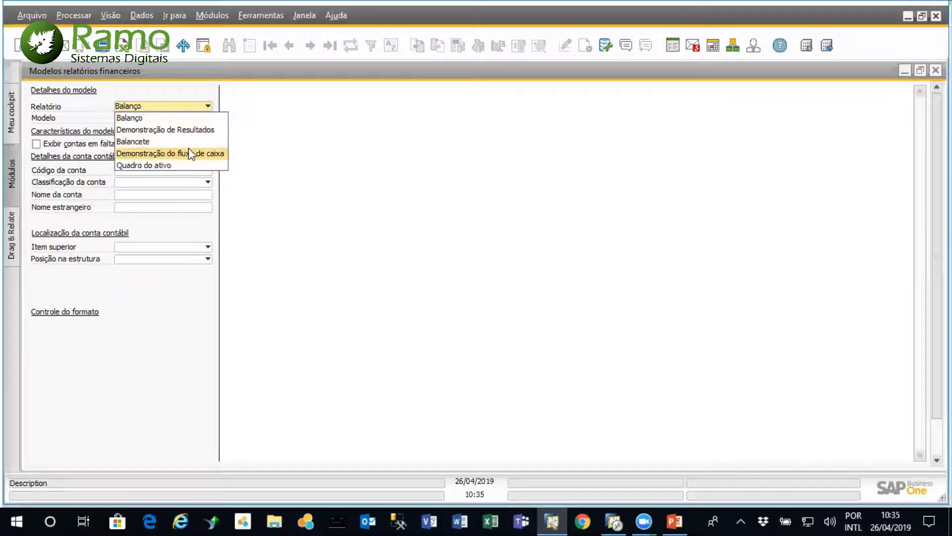
click(203, 129)
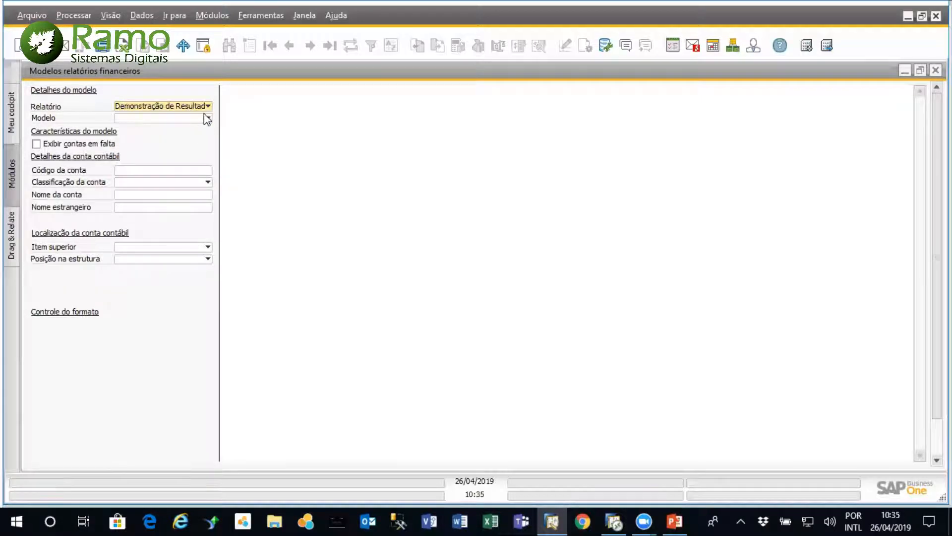
click(208, 119)
click(186, 128)
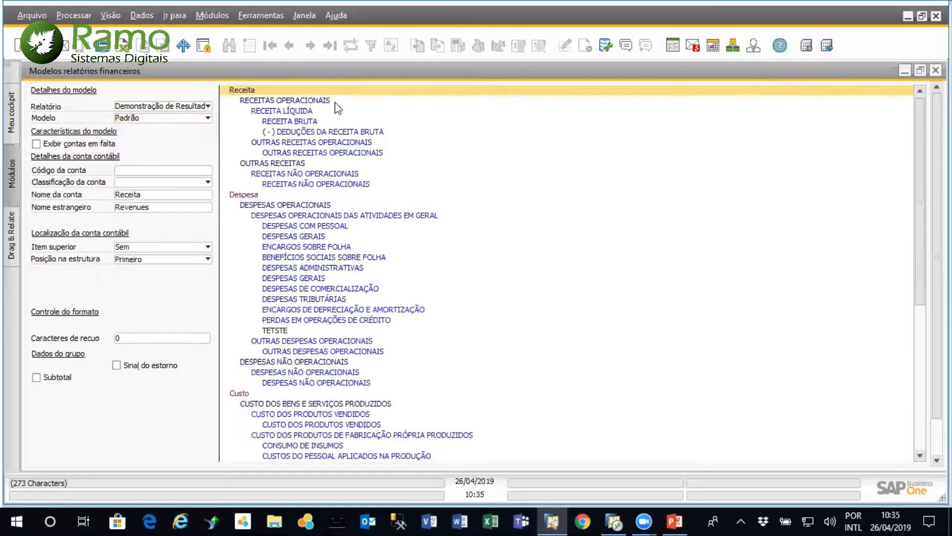
Review the accounts grouped under DESPESAS COM PESSOAL in the Padrão model, then close the details and the financial report templates
drag(921, 244, 919, 221)
double_click(304, 227)
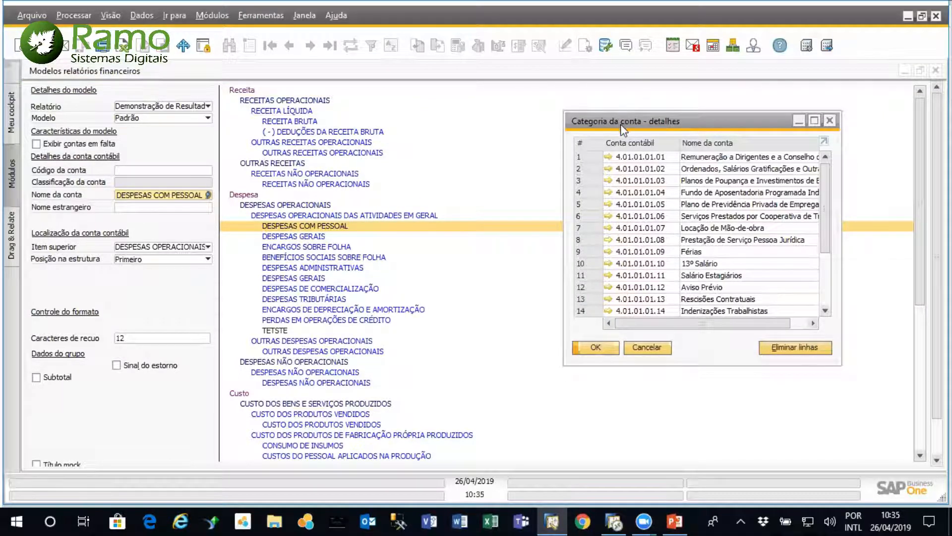
drag(623, 130, 497, 174)
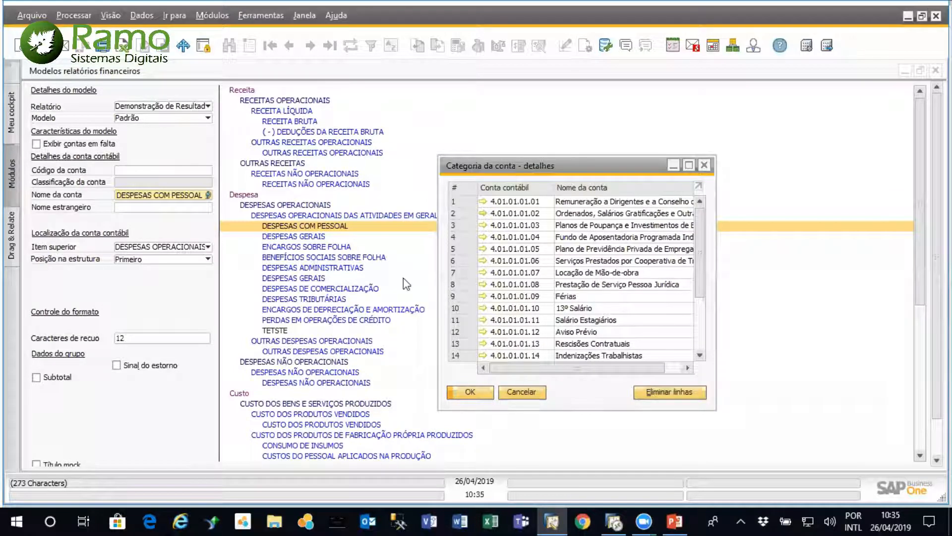
mouse_move(552, 227)
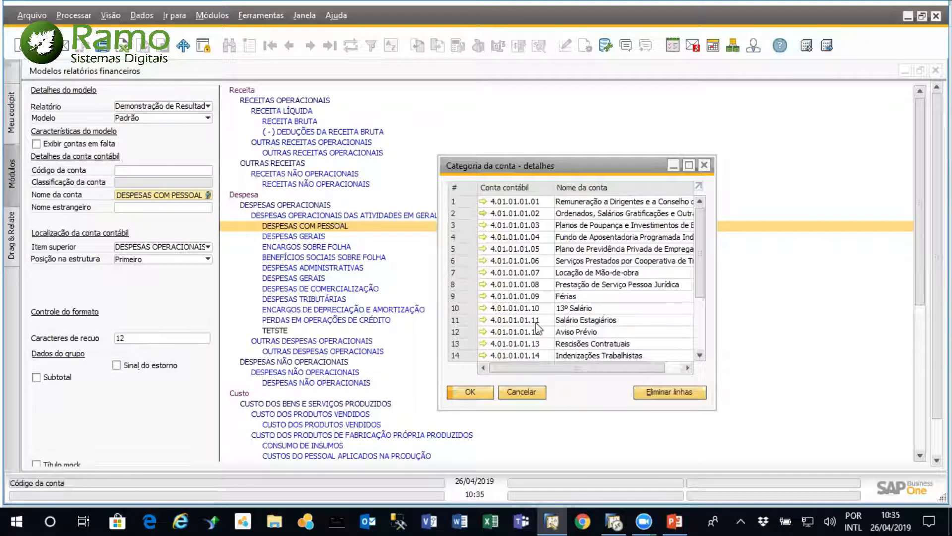
drag(697, 260, 700, 194)
click(700, 162)
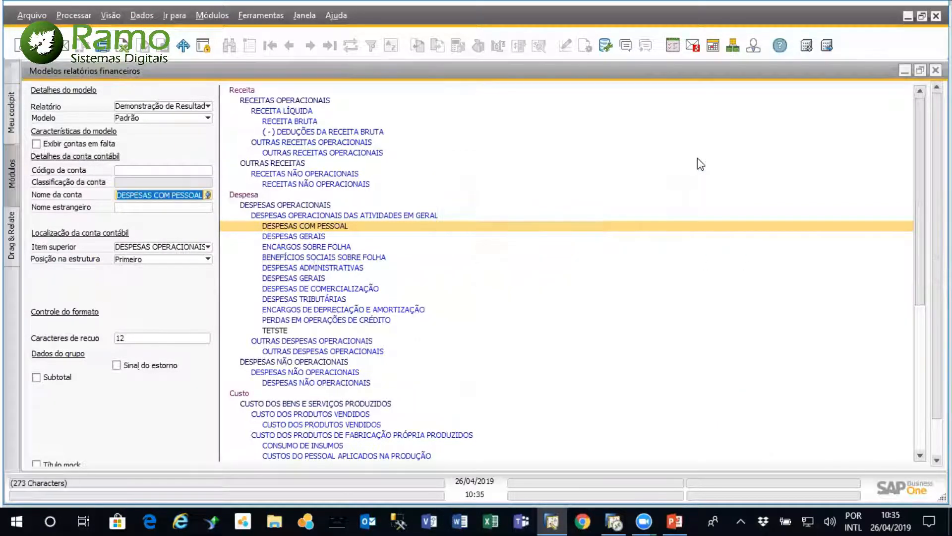
double_click(239, 80)
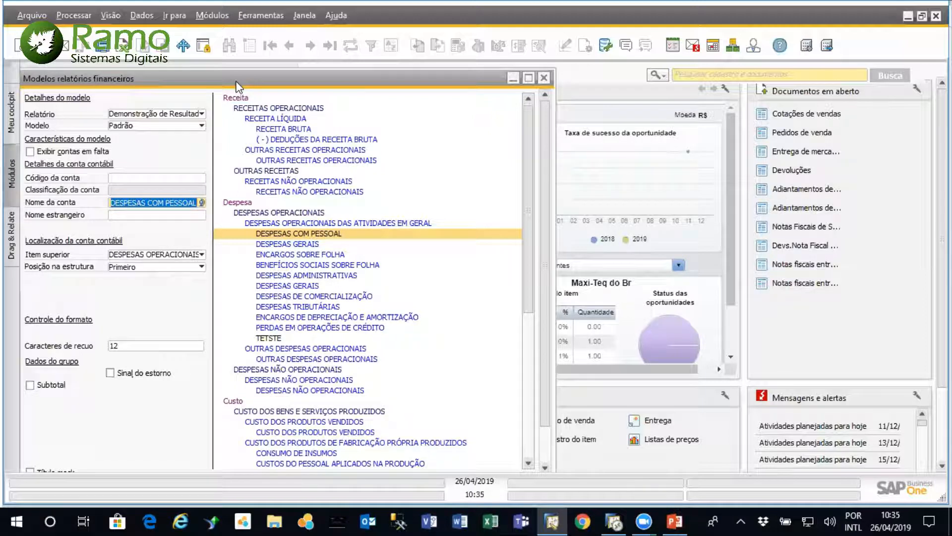
key(Escape)
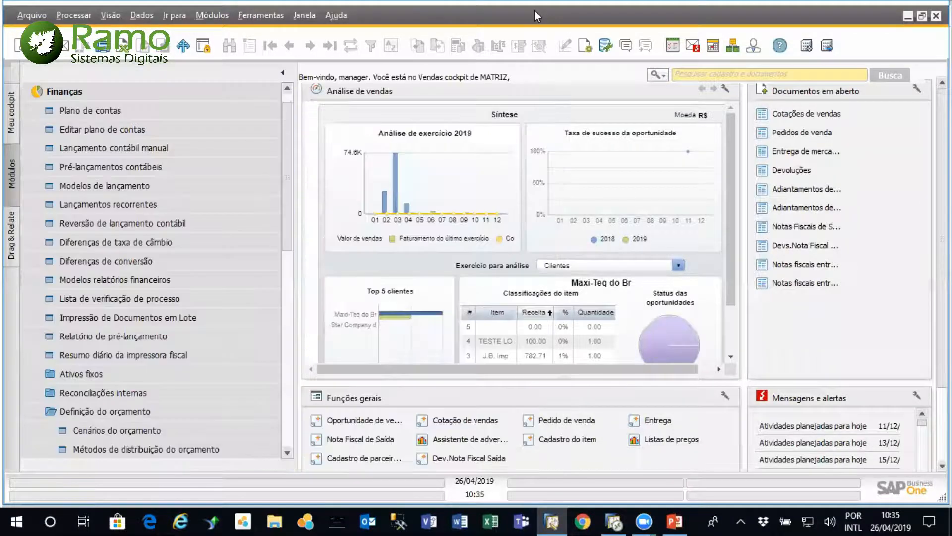
Reopen Relatório de orçamento and run the annual report again with the same 2019 scenario
drag(290, 245, 281, 332)
double_click(204, 318)
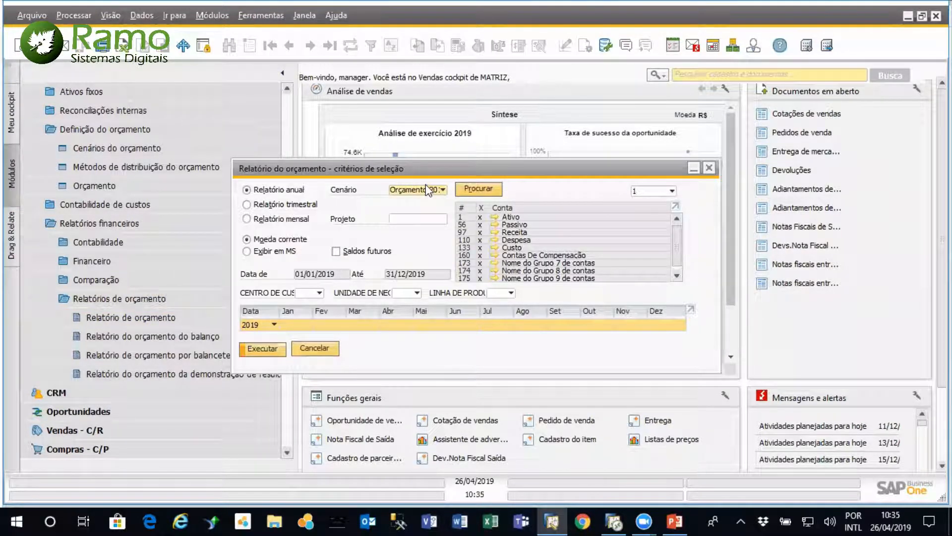
click(265, 350)
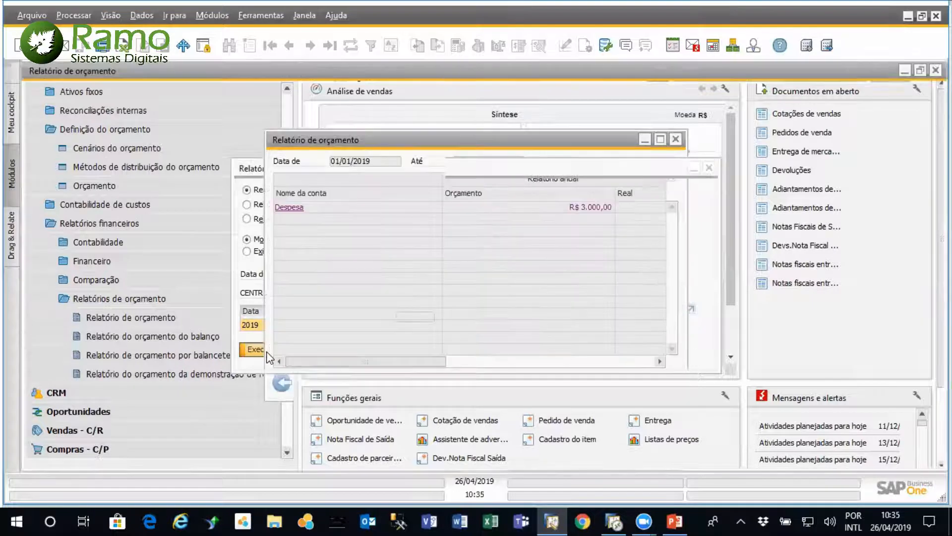
Expand the annual budget report to account level 10, review budget versus actual amounts, and return to the selection criteria
click(918, 454)
click(919, 445)
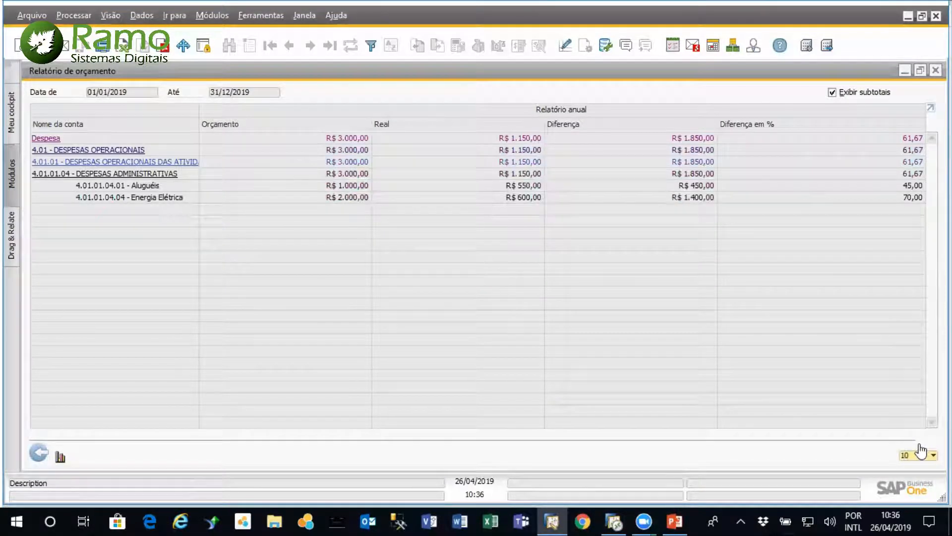
click(38, 452)
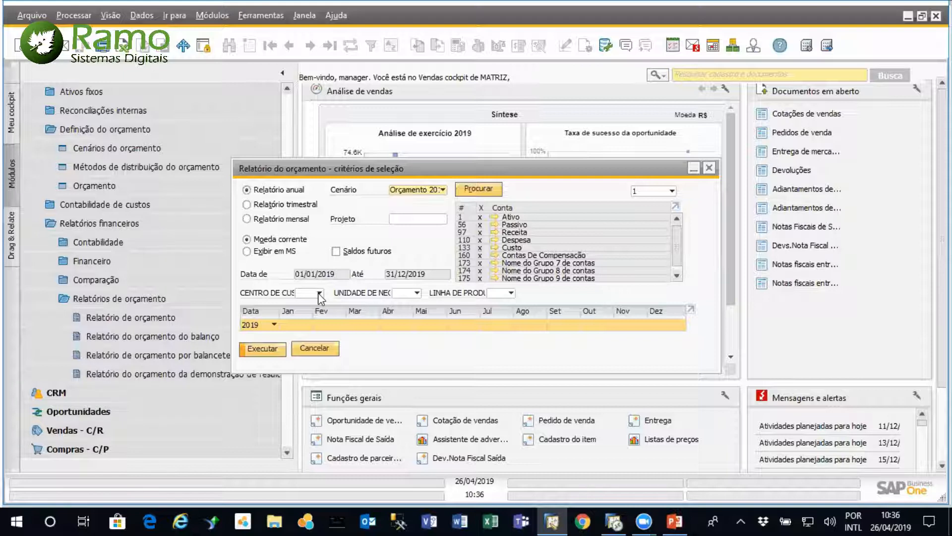
Run the annual budget report for cost center Ad_Manut, expand it to level 9, and return to the criteria
click(320, 293)
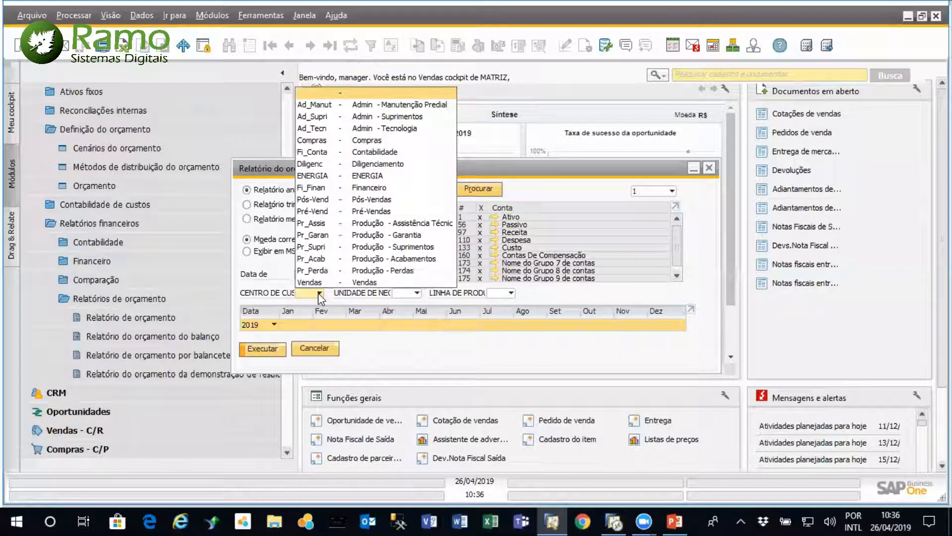
click(373, 104)
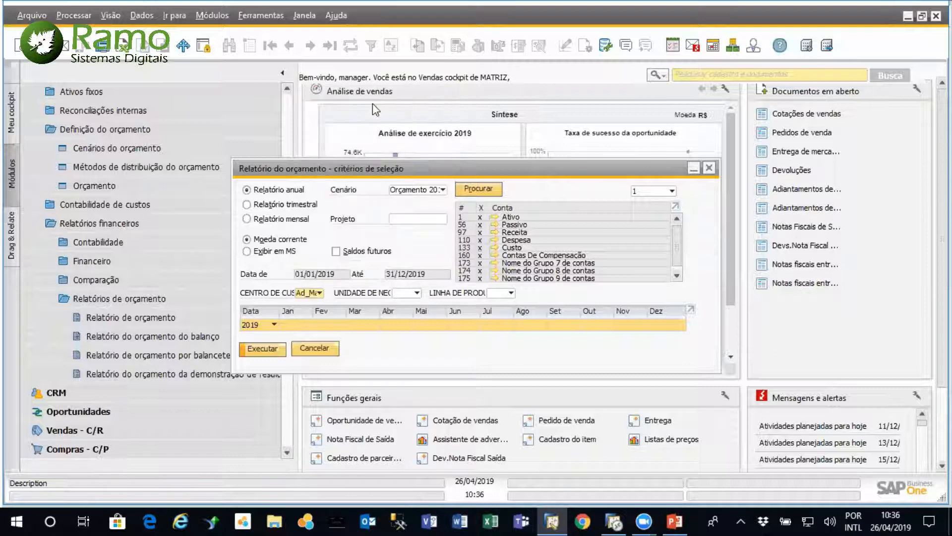
click(263, 350)
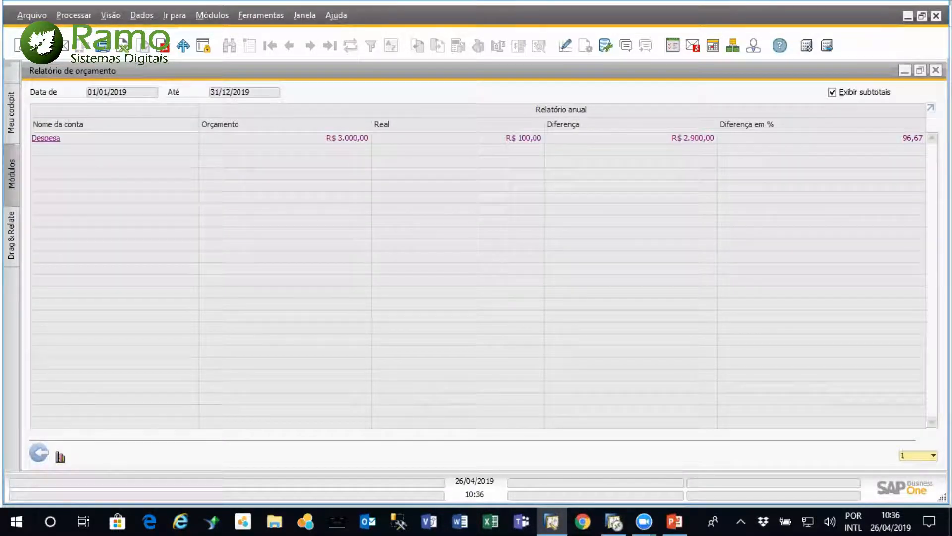
click(933, 455)
click(915, 444)
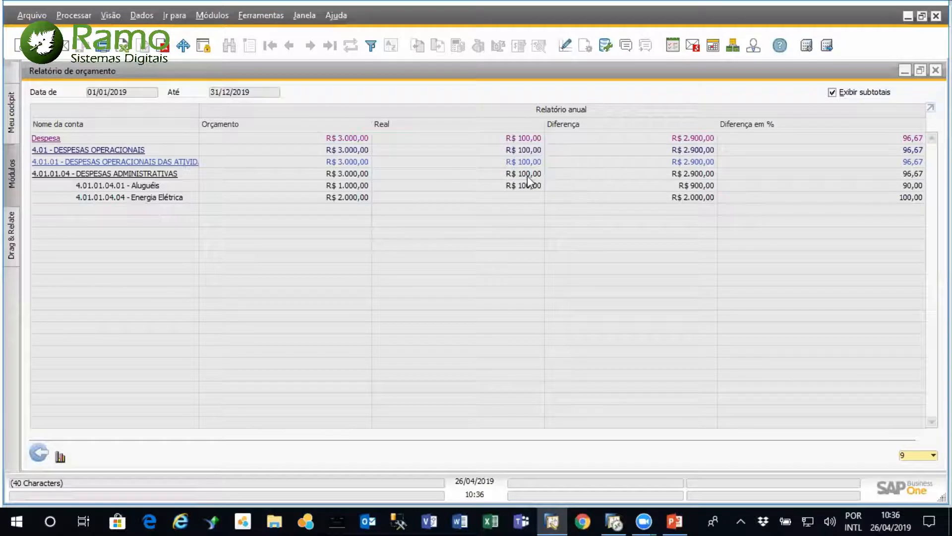
click(35, 453)
Run the annual budget report for cost center Ad_Supri, expand it to level 10, and return to the criteria
click(318, 293)
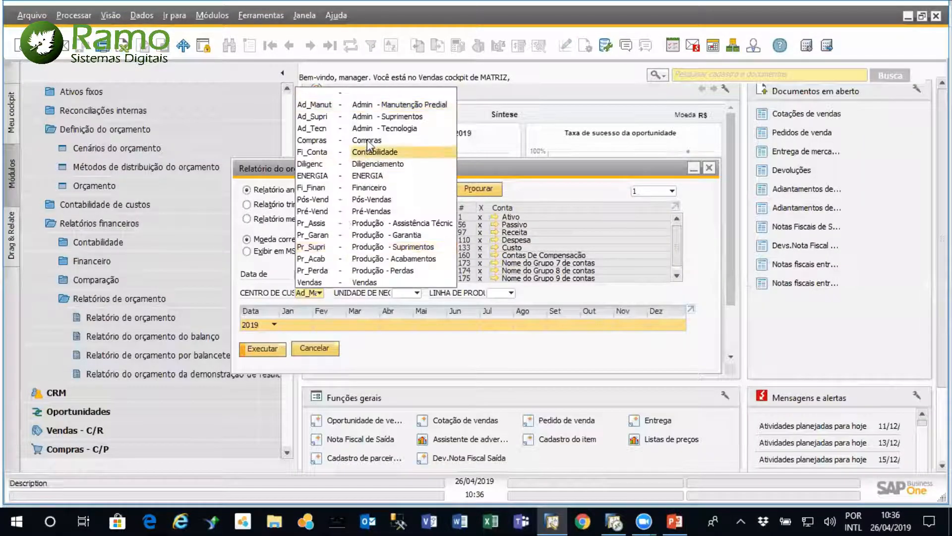
click(367, 116)
click(274, 349)
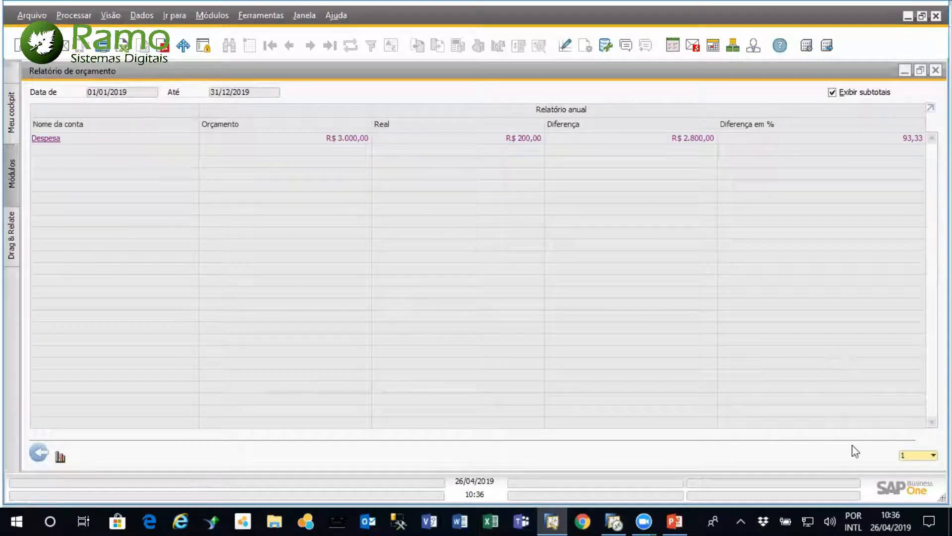
click(933, 455)
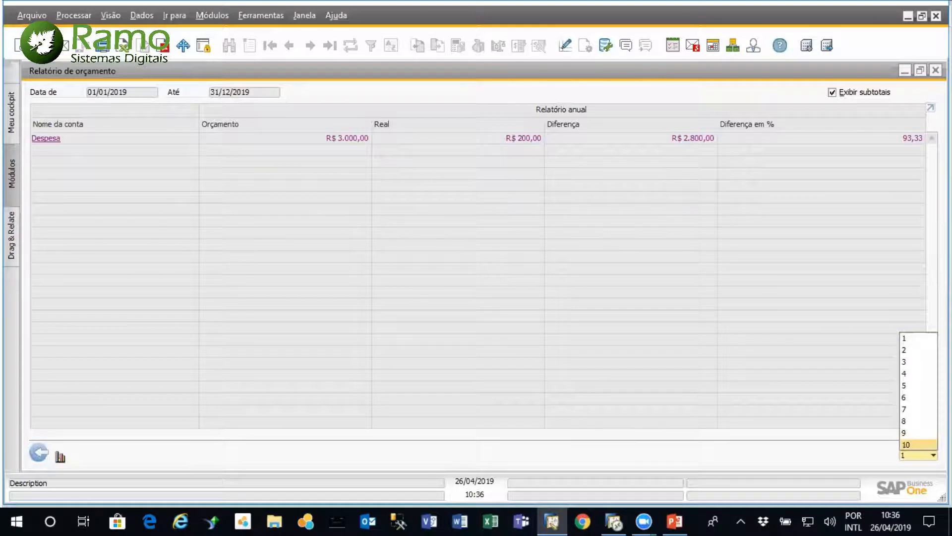
click(915, 446)
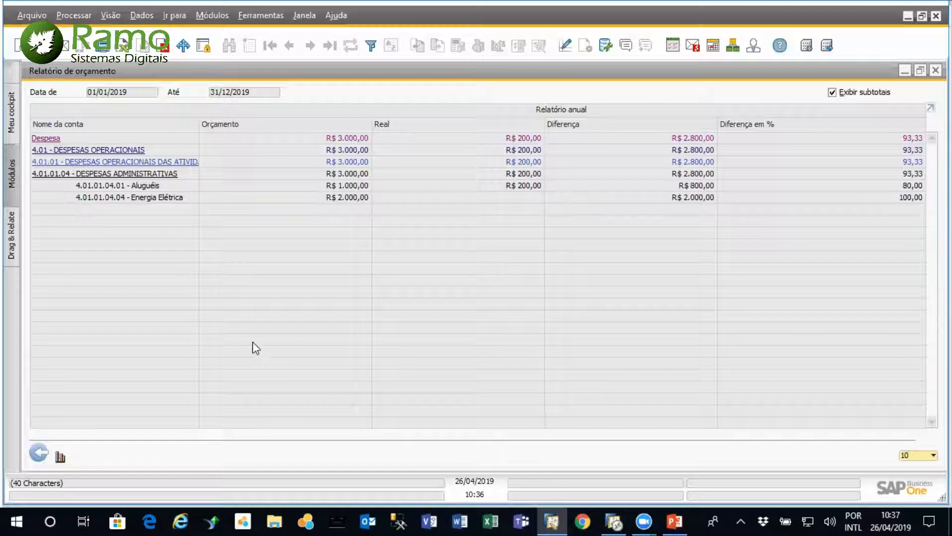
click(39, 452)
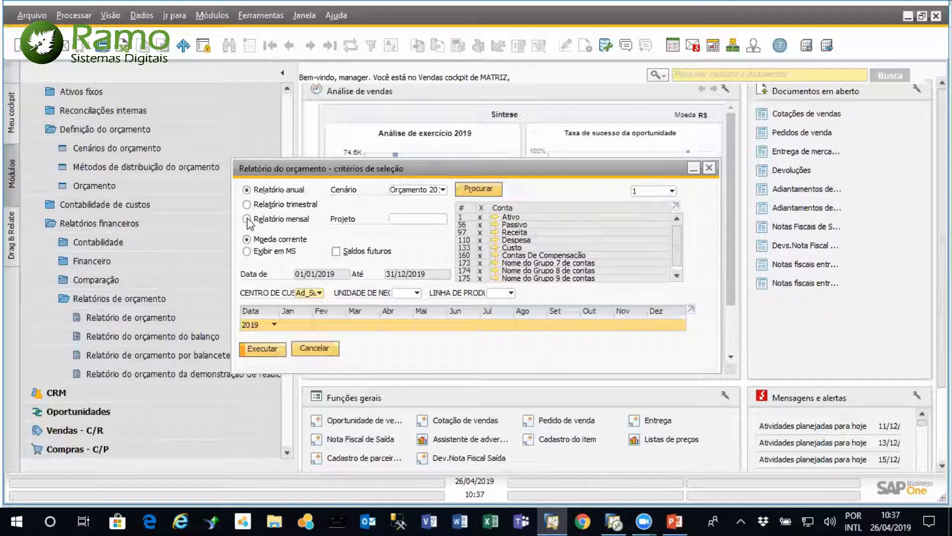
Run the monthly budget report for Ad_Supri, expand it to level 10, and review the months through Dezembro
click(263, 349)
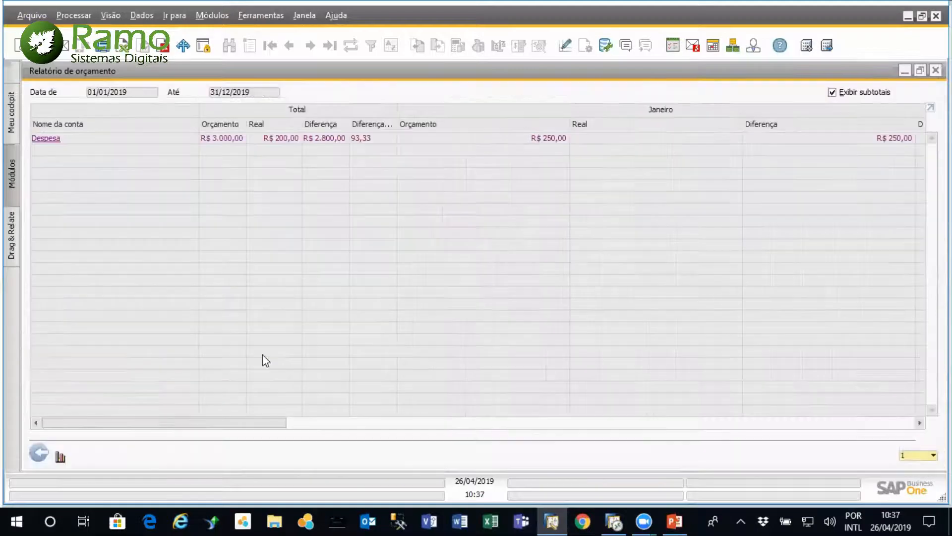
click(933, 454)
click(913, 443)
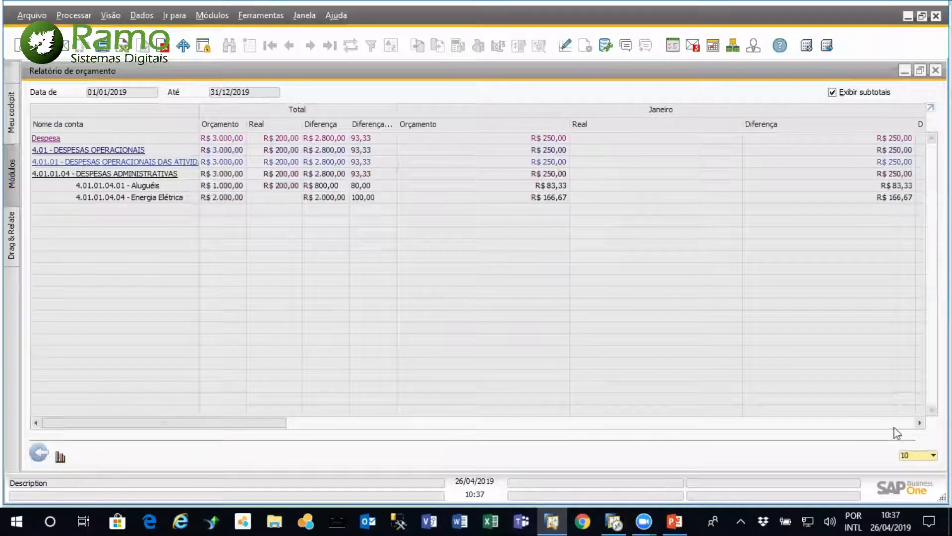
drag(233, 423, 117, 445)
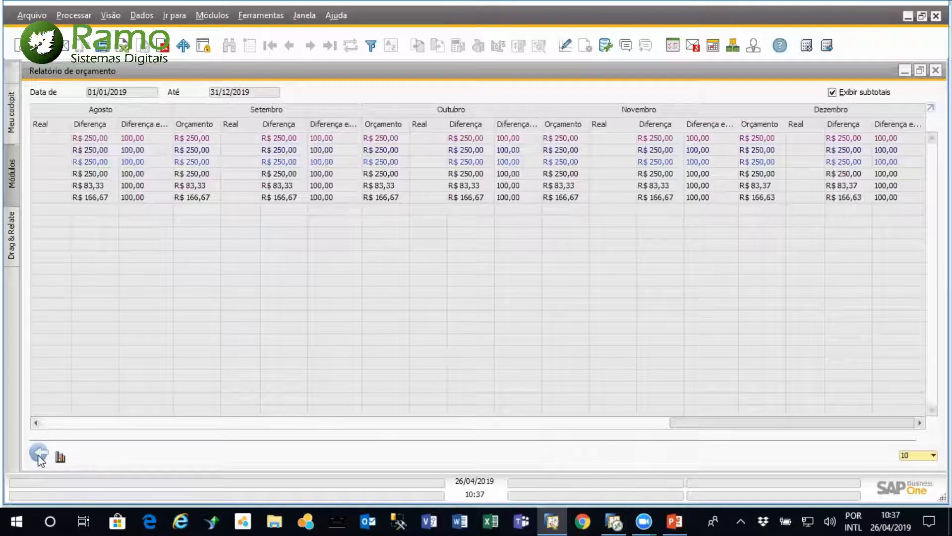
click(39, 453)
Run the quarterly budget report for Ad_Supri, expand it to level 10, and review all four quarters
click(269, 207)
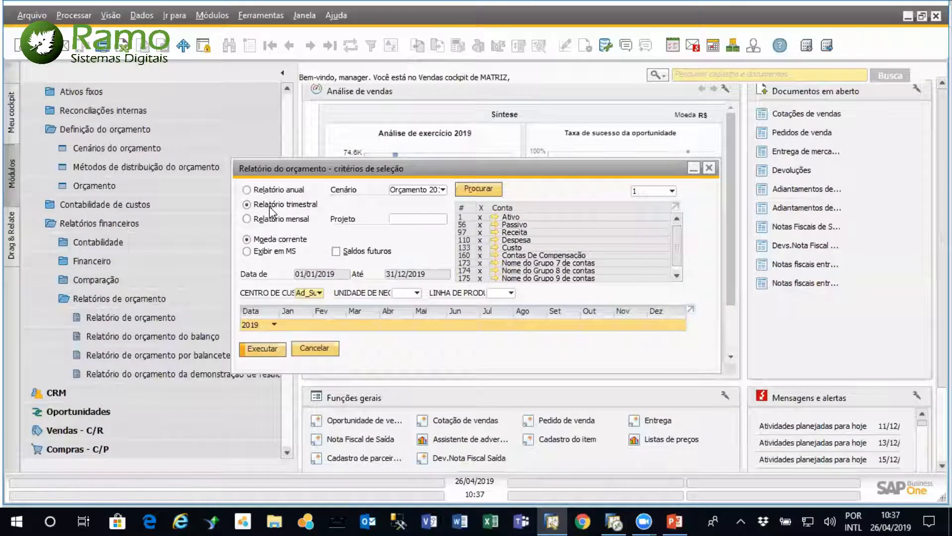
click(258, 349)
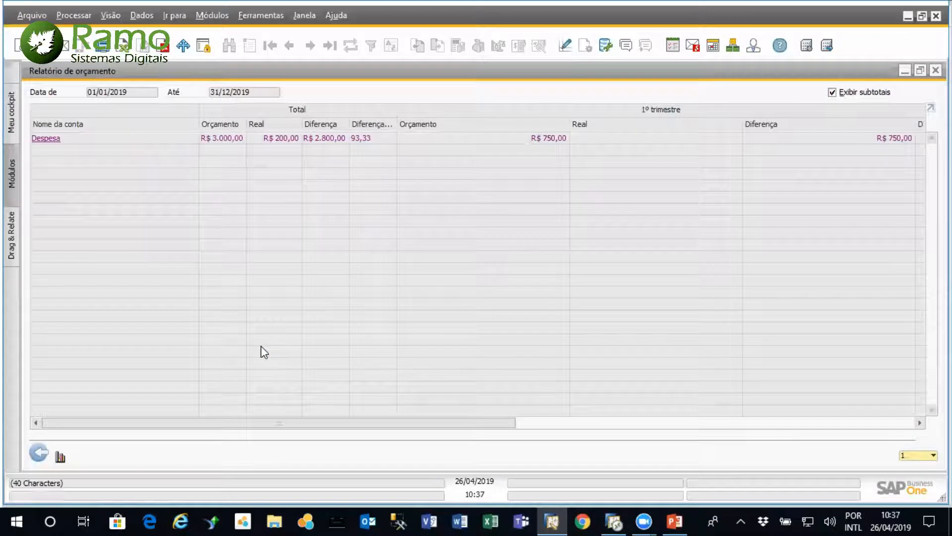
click(928, 455)
click(928, 443)
drag(379, 423, 836, 443)
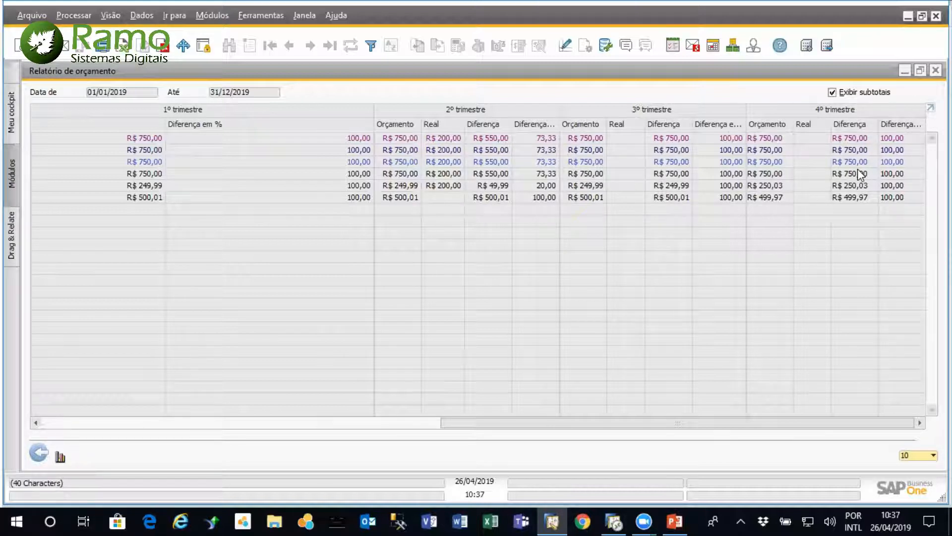
click(38, 452)
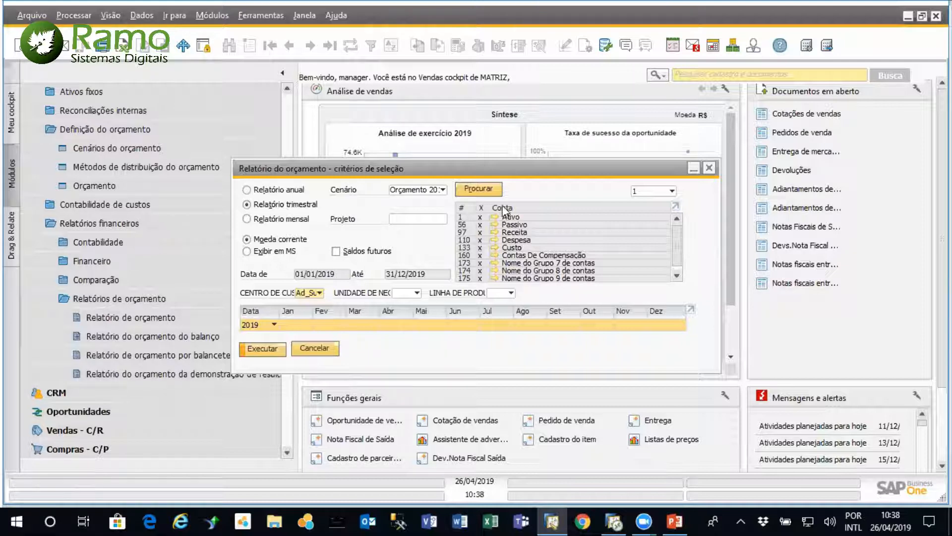
Exclude the Ativo and Passivo accounts in the budget report criteria, keep Moeda corrente, and cancel without running the report
click(480, 220)
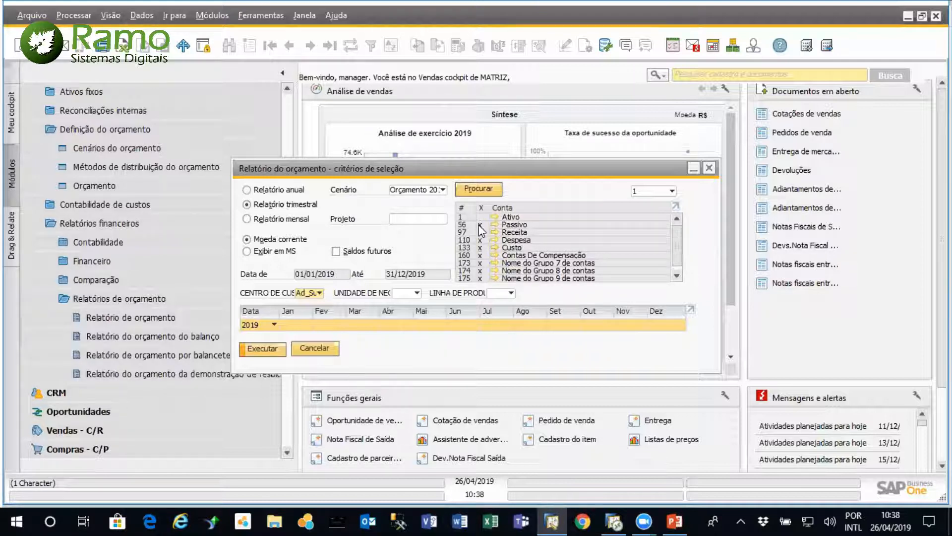
click(670, 191)
click(669, 190)
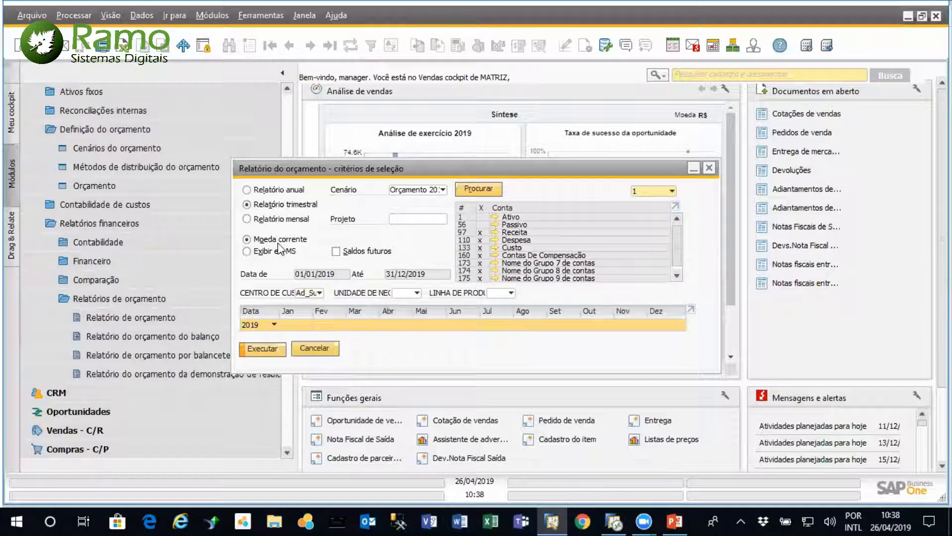
click(248, 251)
click(247, 241)
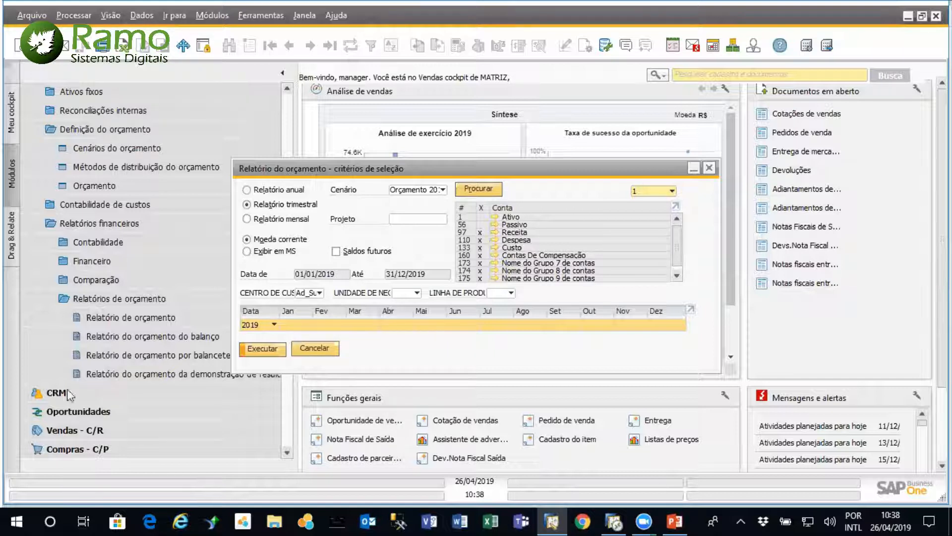
click(328, 350)
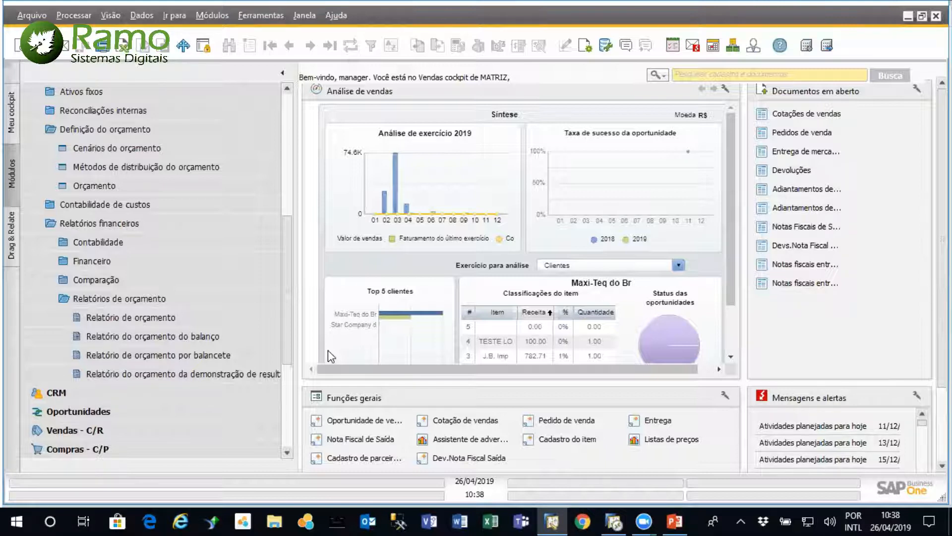
Collapse the Finanças module and open a new Pedido de compra from Compras - C/P
drag(287, 252, 289, 94)
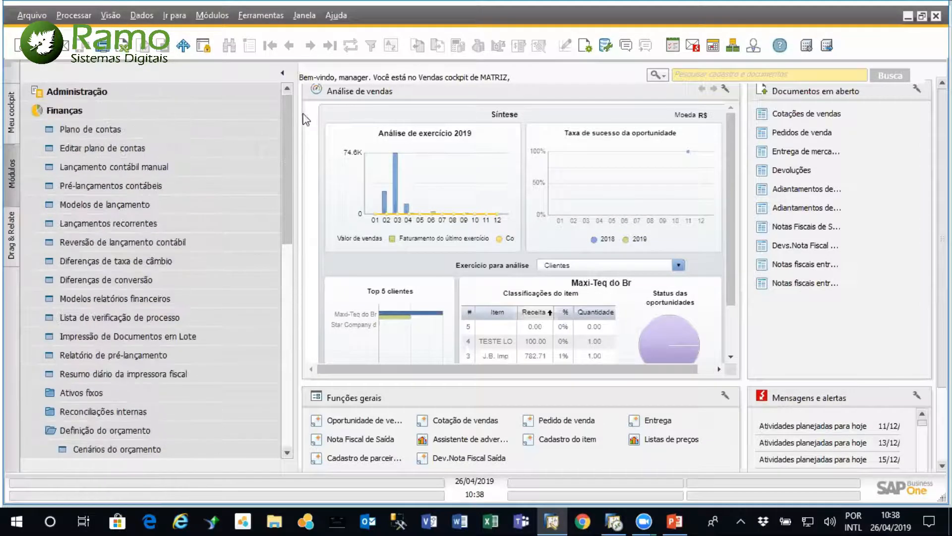
click(217, 110)
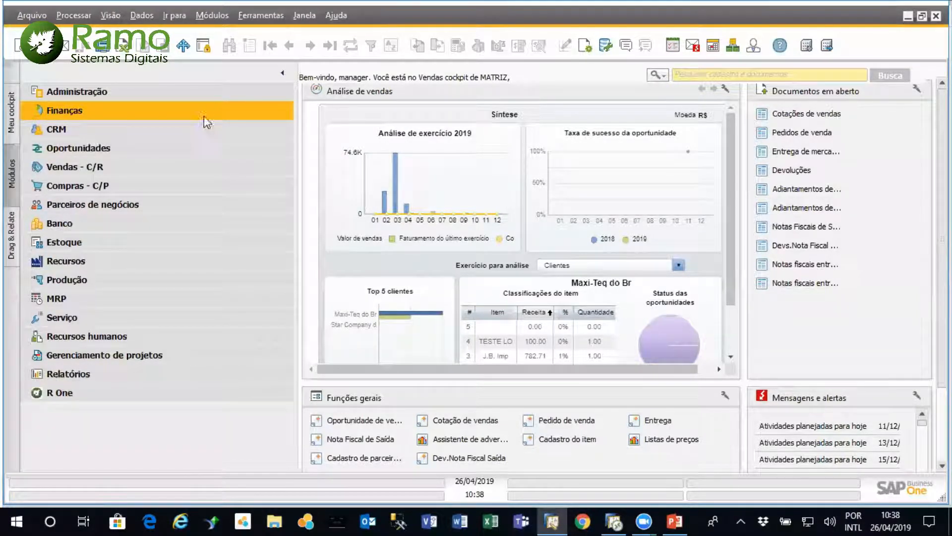
click(140, 185)
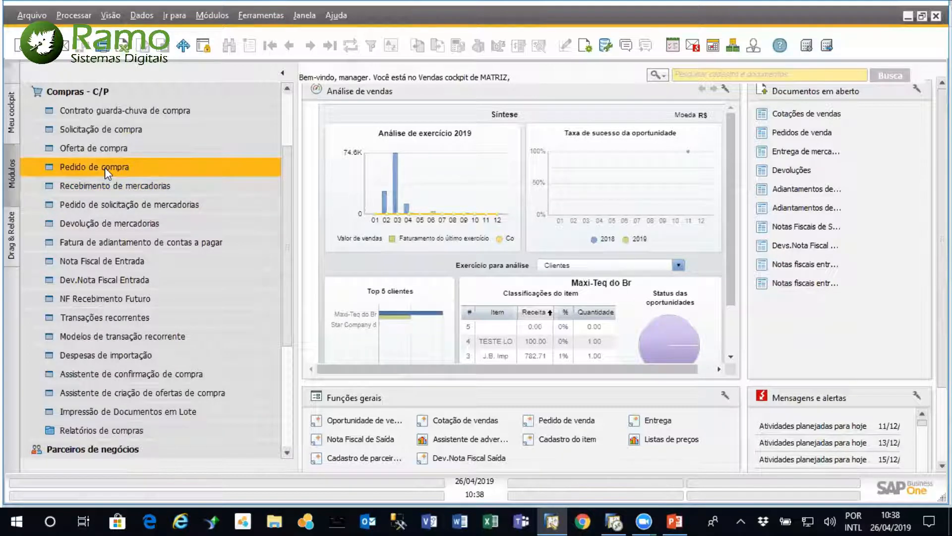
click(91, 167)
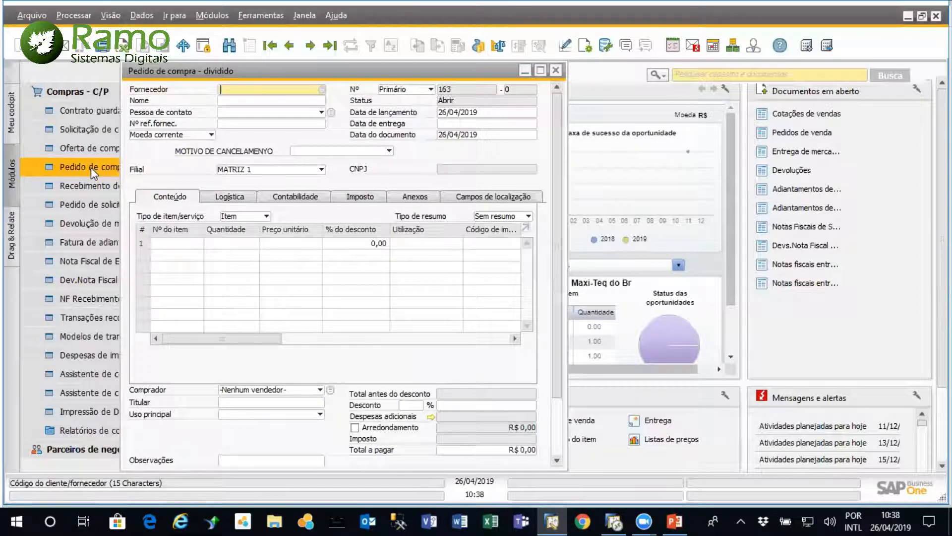
Choose ACME Associados as the purchase order's supplier and add item A00001 on the first line
click(321, 89)
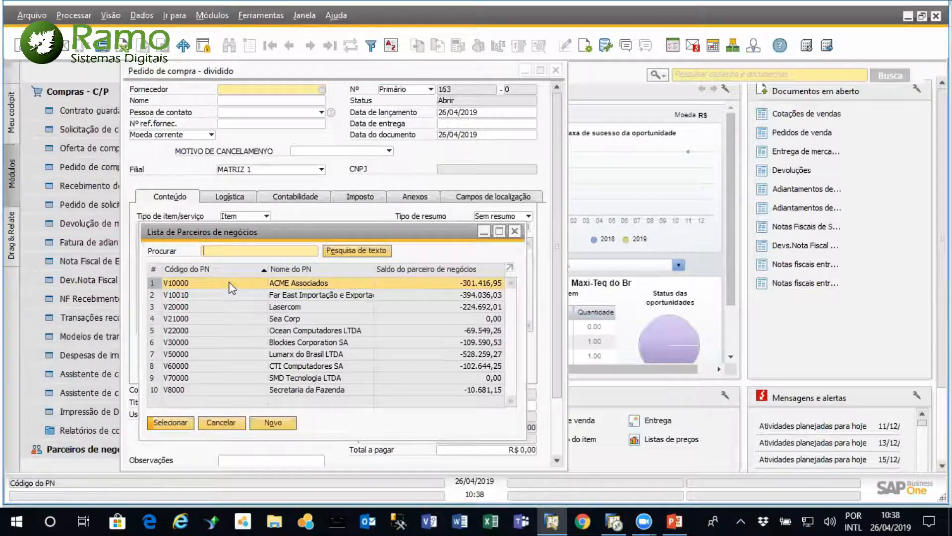
double_click(231, 288)
click(196, 242)
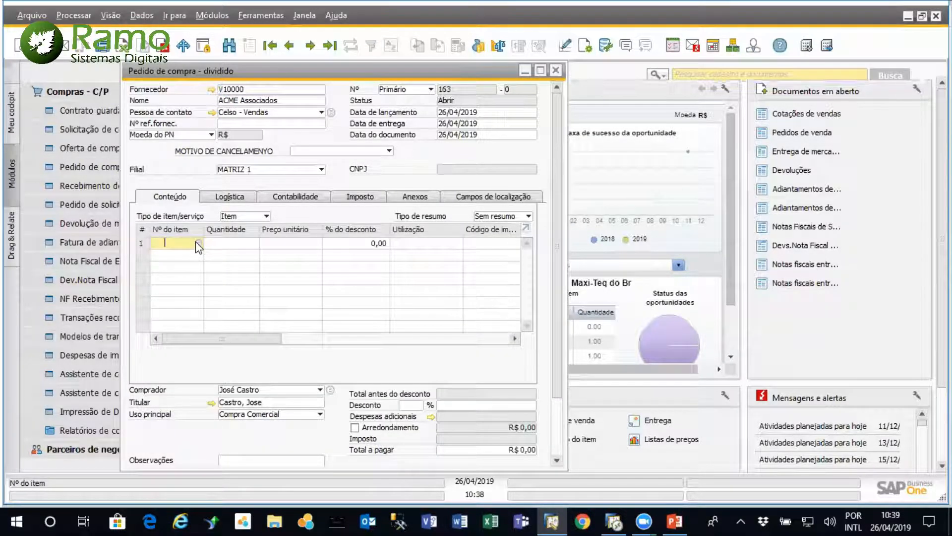
click(196, 243)
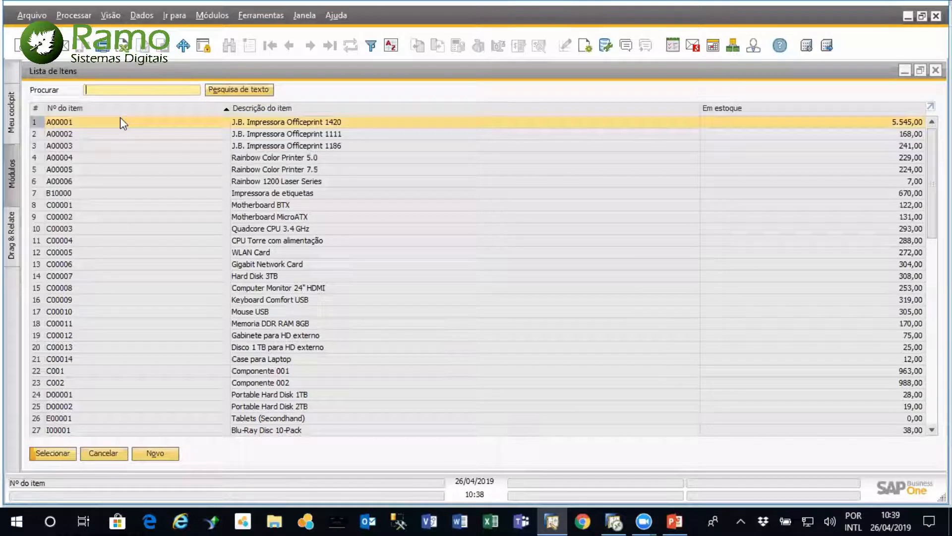
double_click(194, 122)
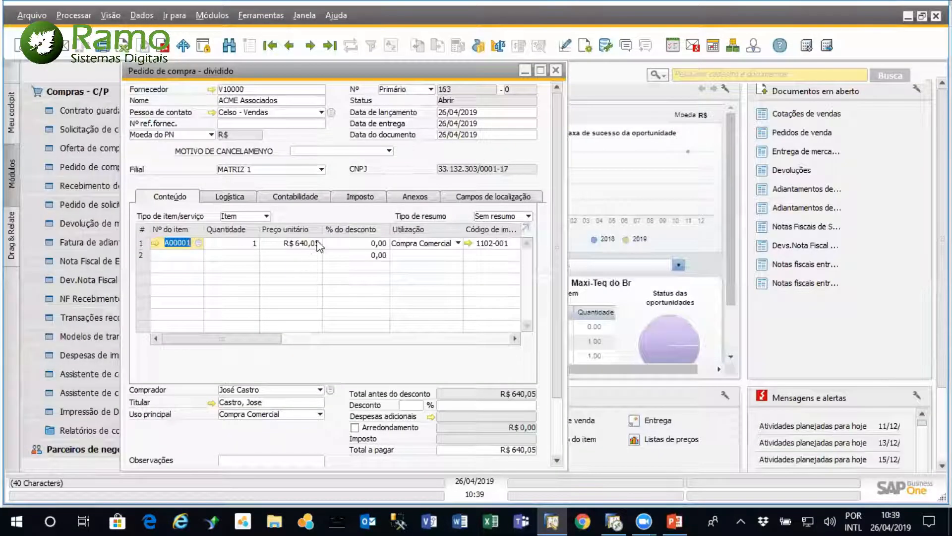
Assign cost center Ad_Tecn and business unit Software to the purchase order's first item line
drag(239, 339, 448, 342)
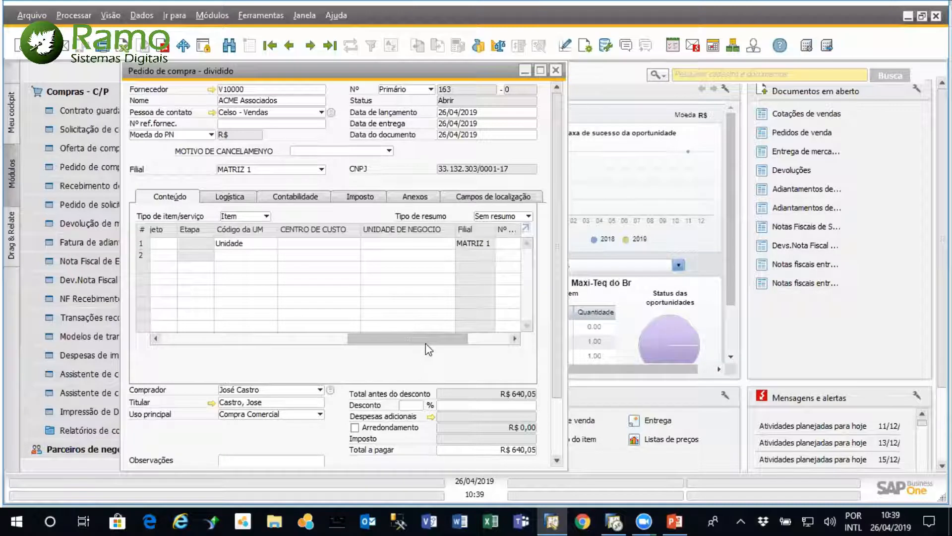
click(321, 243)
click(356, 243)
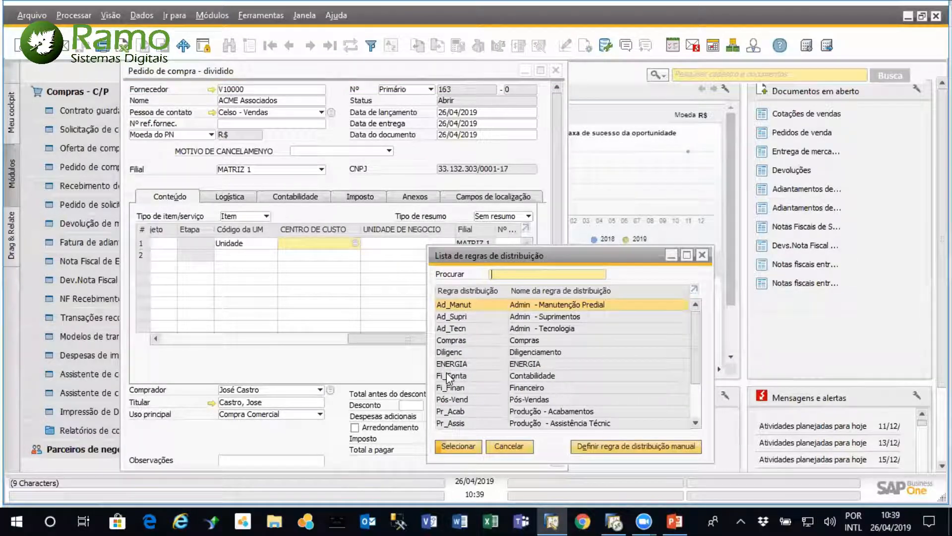
double_click(495, 329)
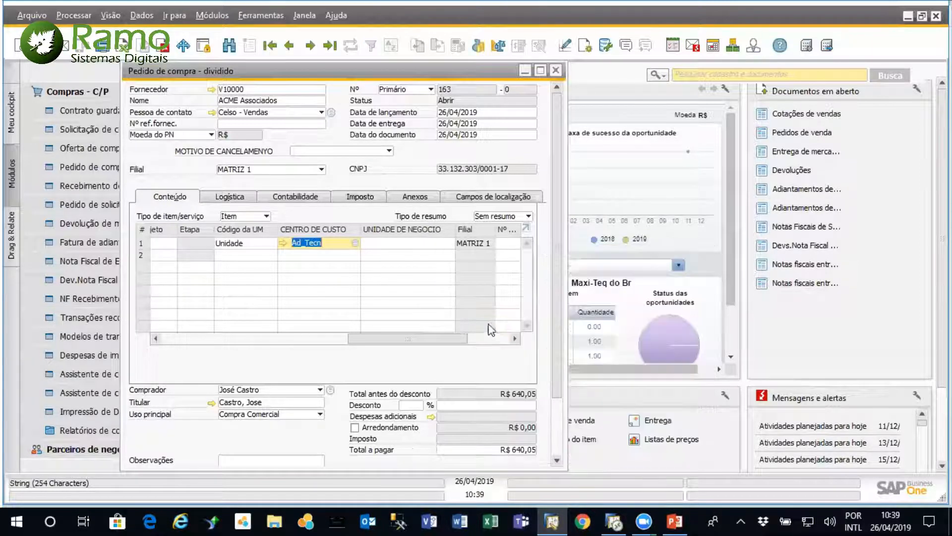
click(449, 244)
click(450, 244)
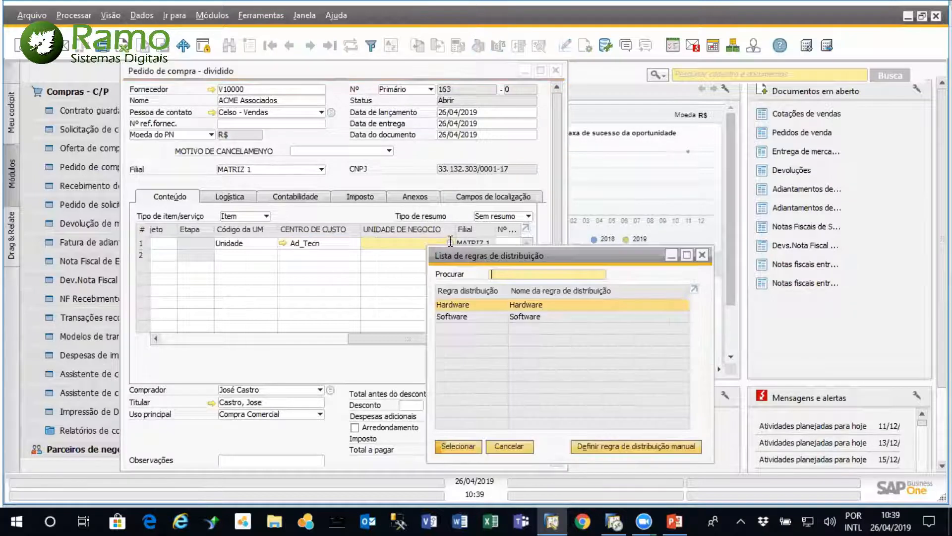
double_click(472, 318)
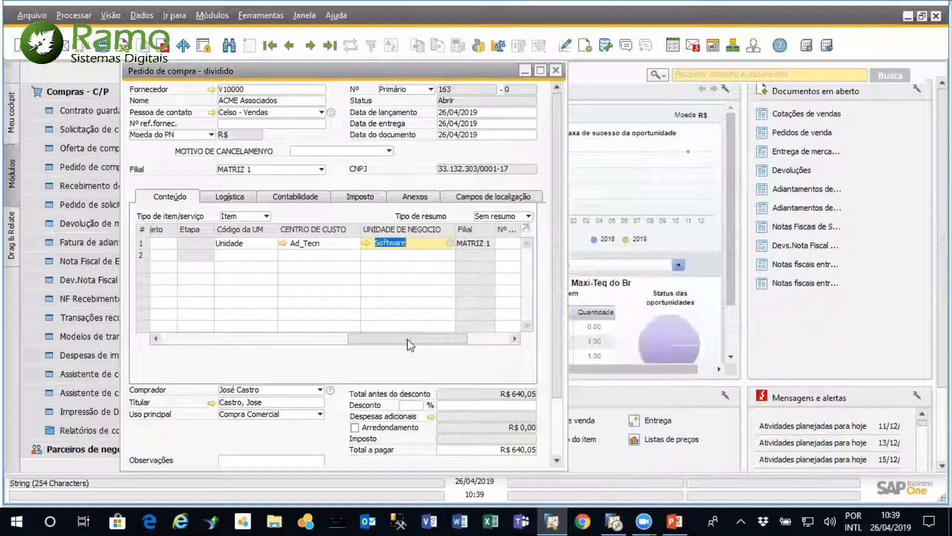
Review the cost center and business unit on the purchase order's item line, and add the order
drag(404, 340, 176, 350)
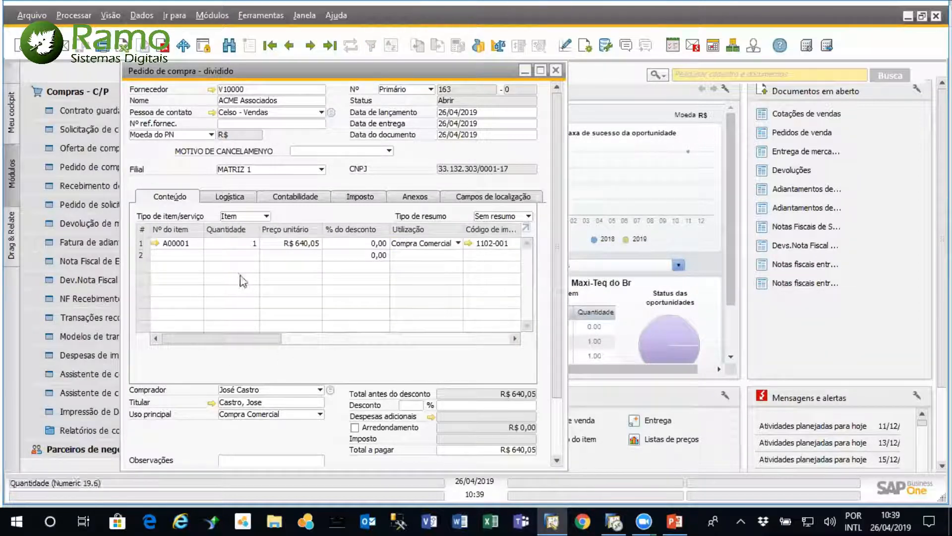
drag(222, 68, 322, 80)
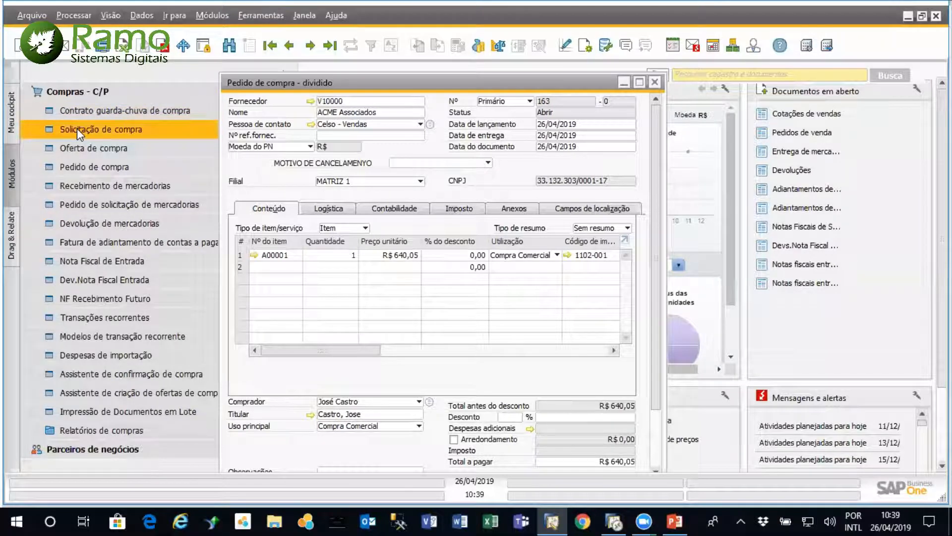
drag(310, 351, 550, 343)
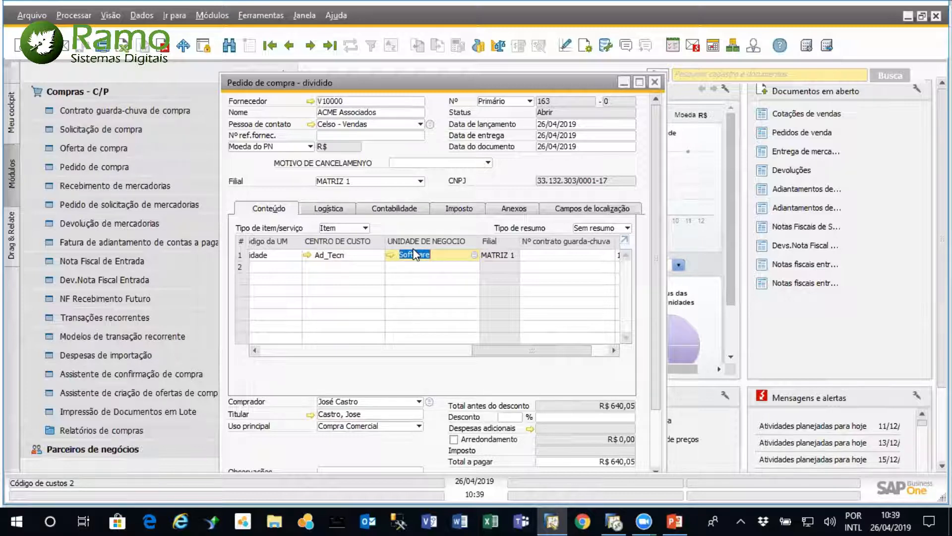
scroll(659, 278, down, 3)
scroll(659, 283, up, 3)
scroll(658, 285, down, 3)
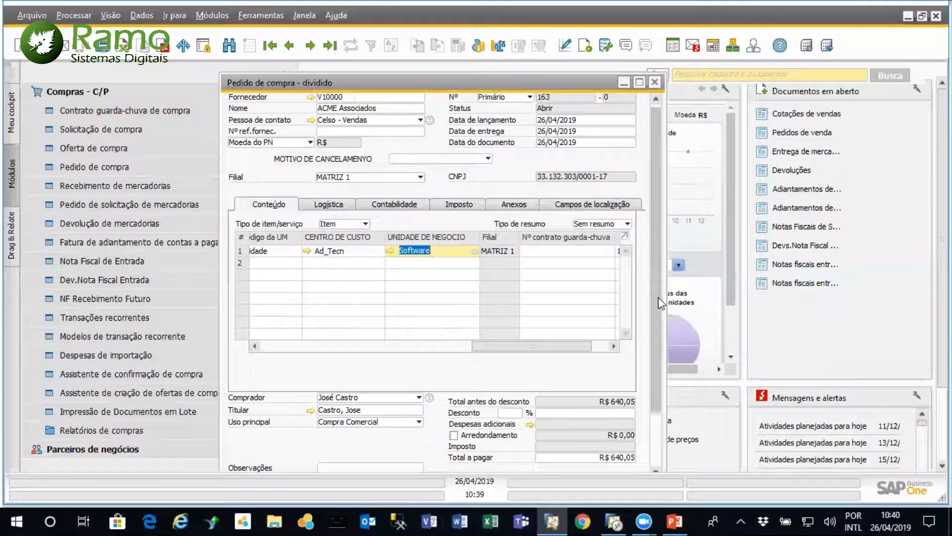
click(248, 463)
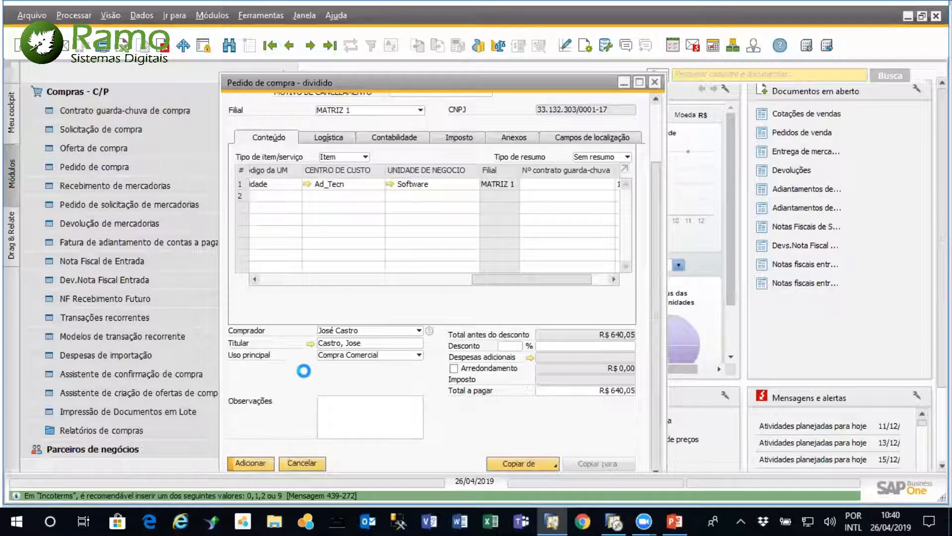
Bring up the last purchase order and copy it to a Nota Fiscal de Entrada
click(328, 46)
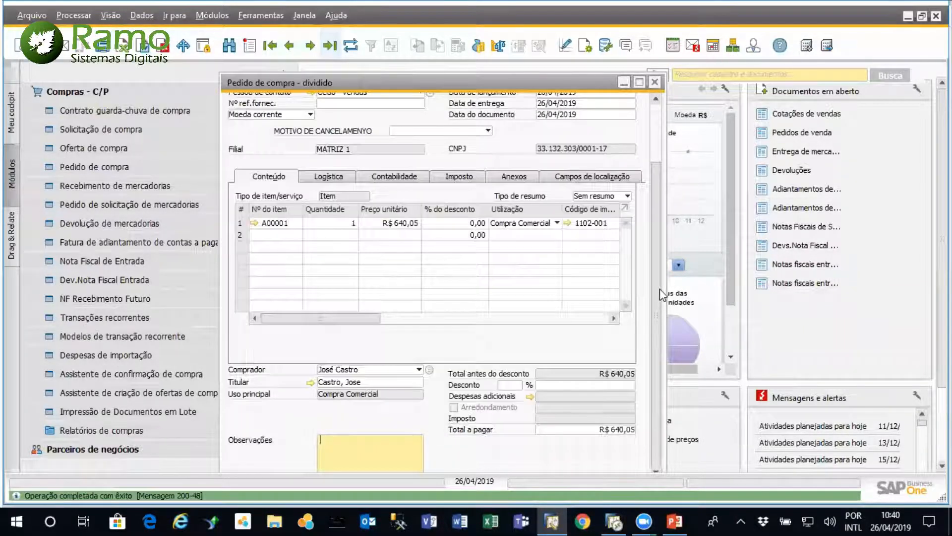
scroll(658, 337, down, 2)
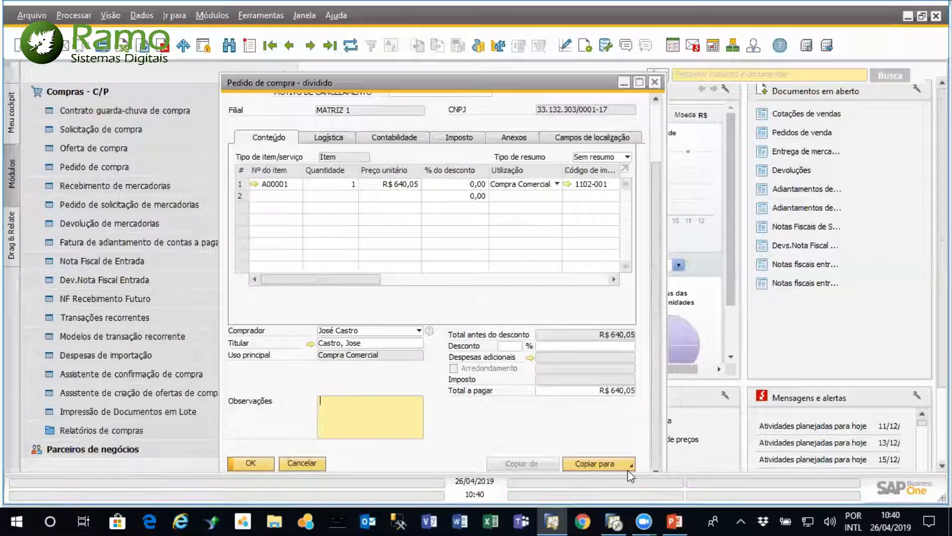
click(631, 463)
click(629, 427)
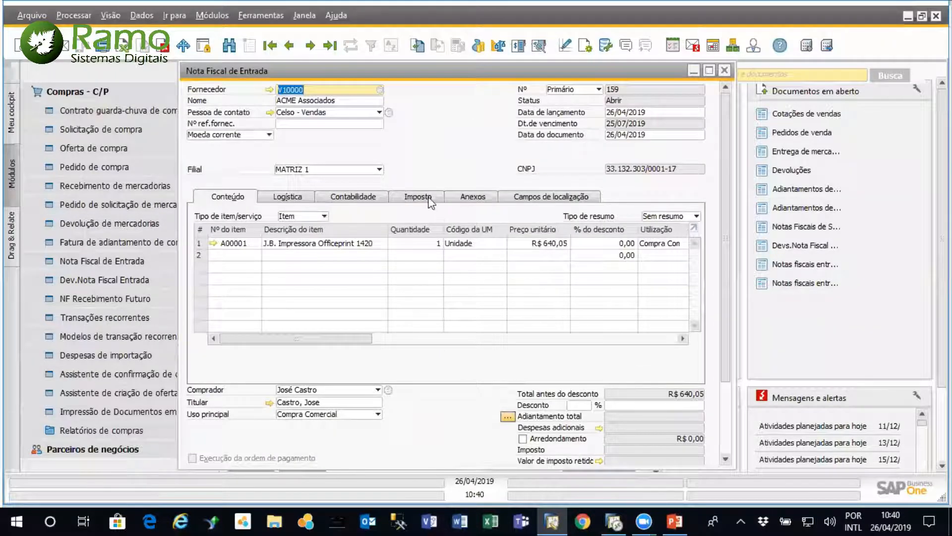
Enter 565656 as the external Nº NF in the invoice's tax data, and add the Nota Fiscal de Entrada, accepting that it cannot be modified
click(411, 200)
click(323, 315)
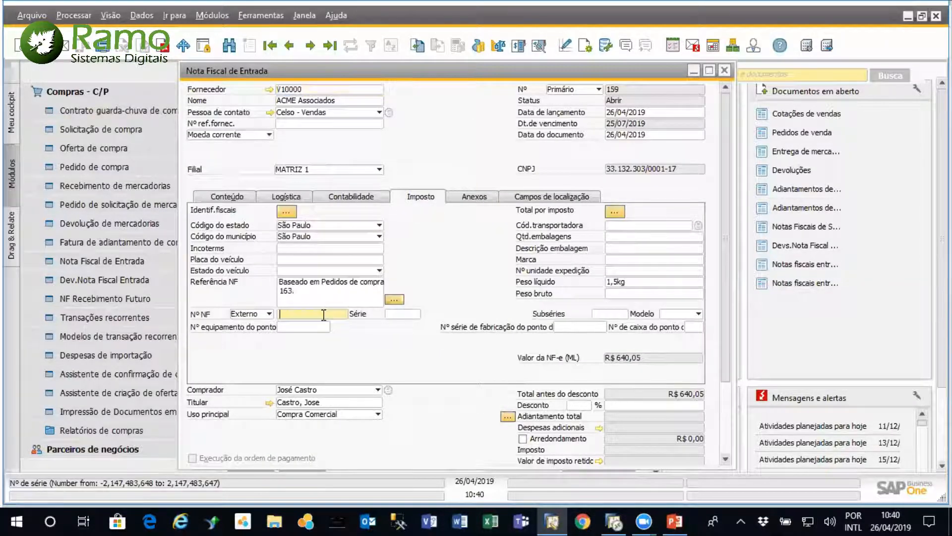
text(565656)
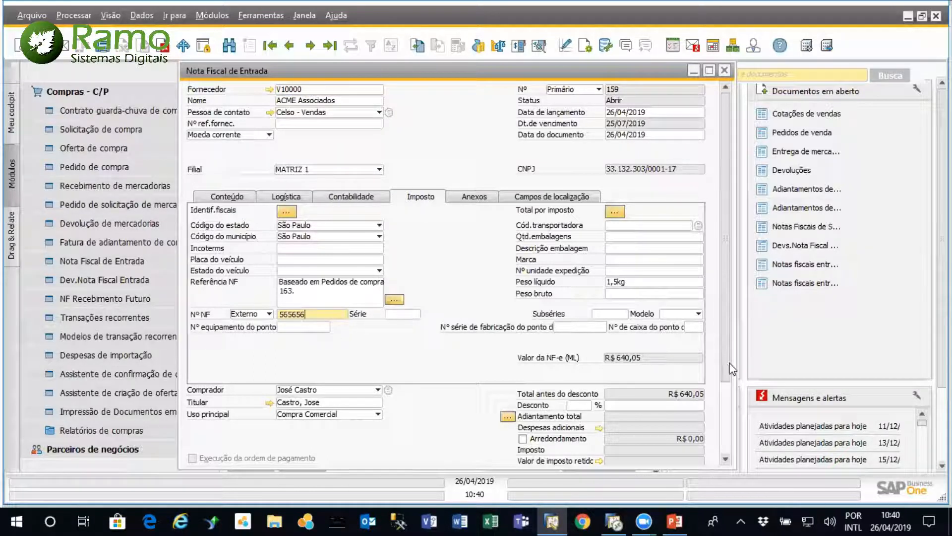
click(727, 420)
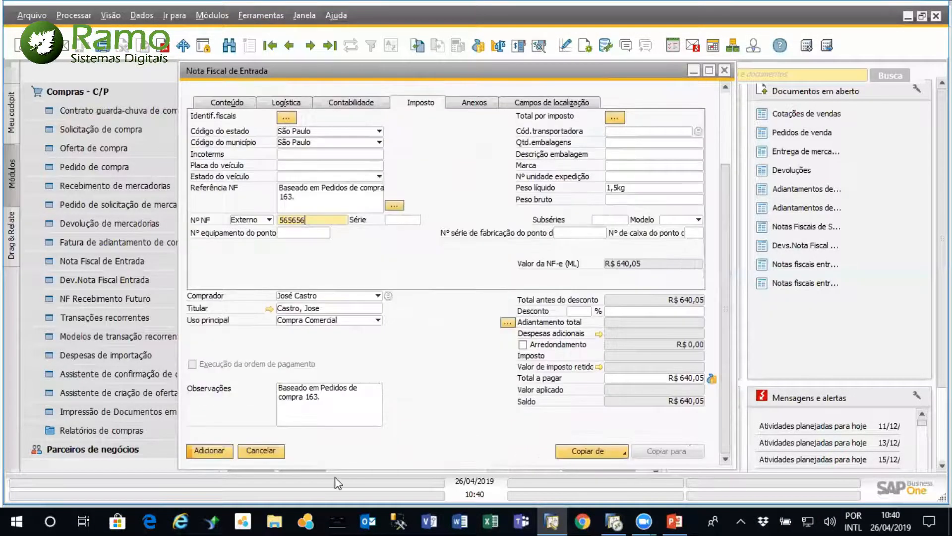
click(204, 451)
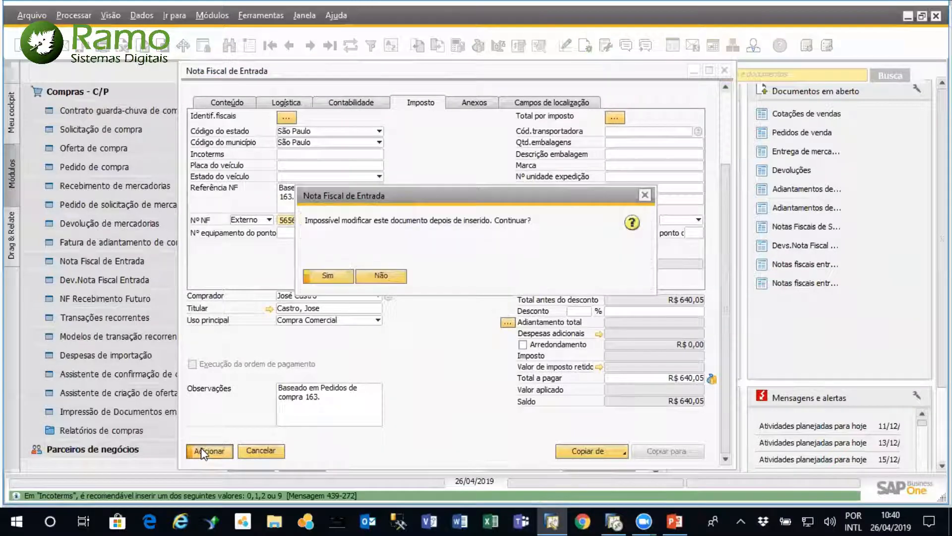
click(333, 276)
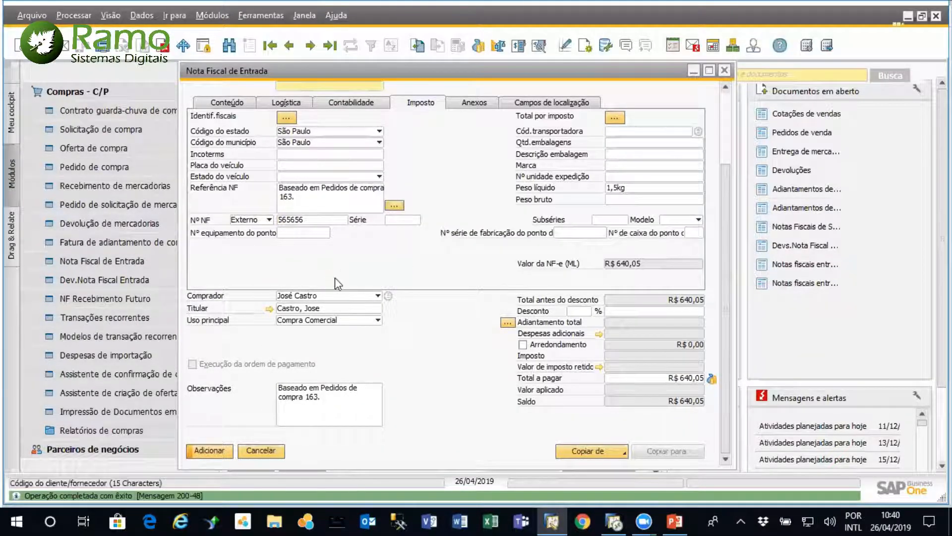
Open the journal entry of the last Nota Fiscal de Entrada and examine the cost center and business unit on its lines
click(330, 46)
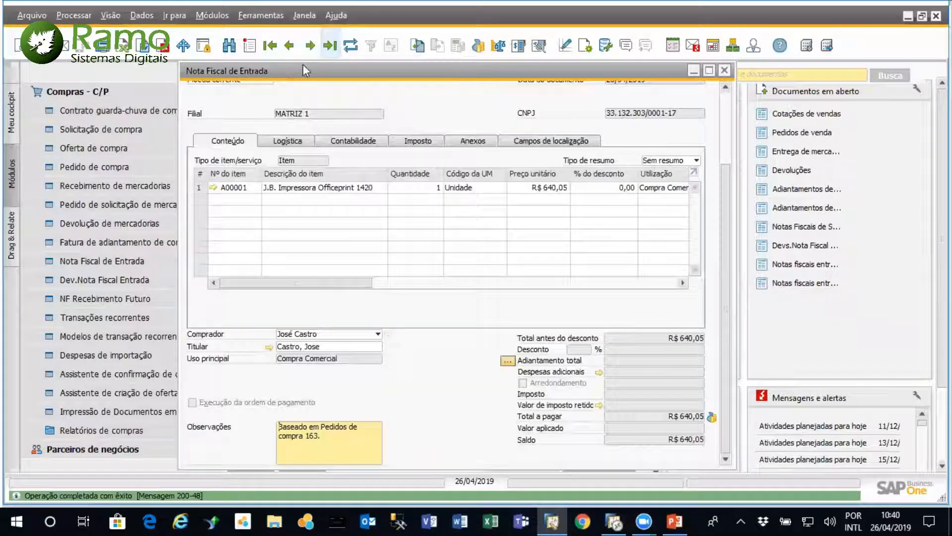
click(356, 141)
mouse_move(272, 157)
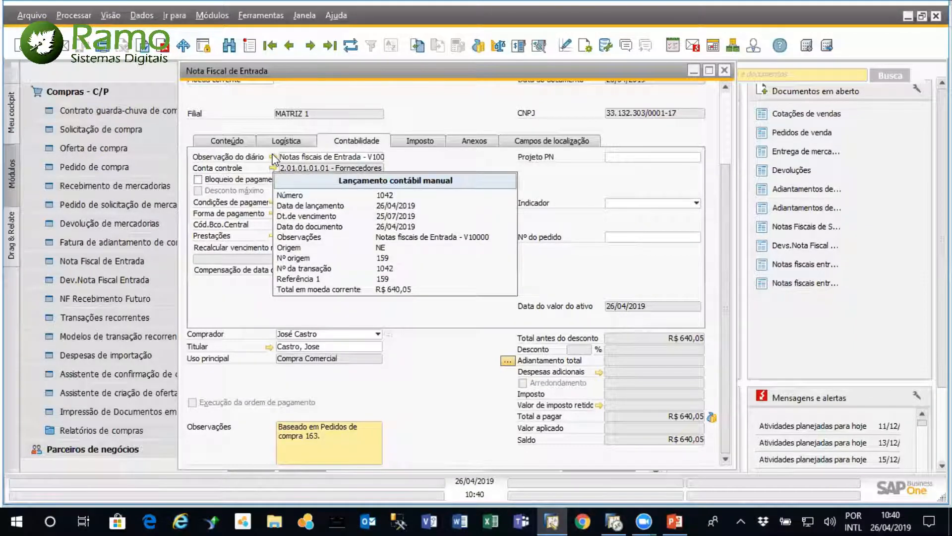
click(272, 157)
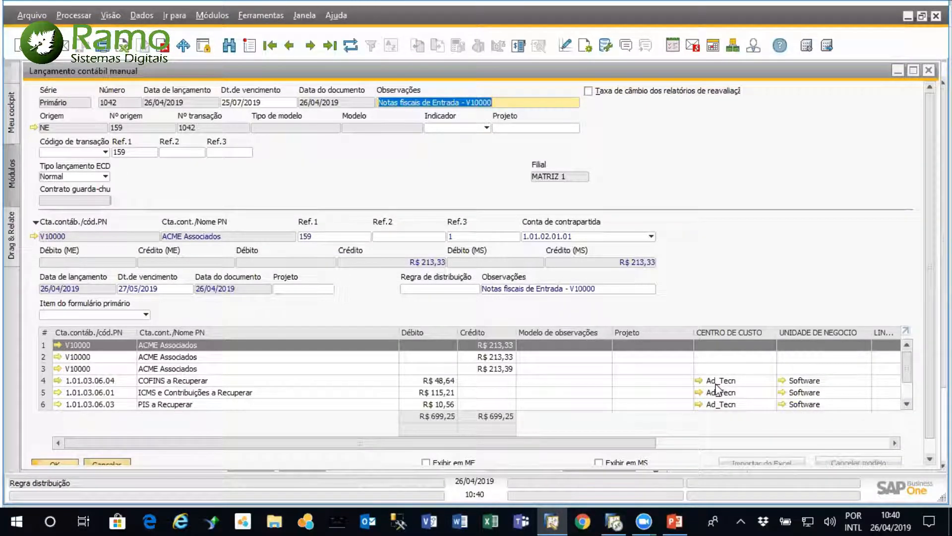
mouse_move(910, 364)
mouse_down()
mouse_move(907, 377)
mouse_move(906, 351)
mouse_up()
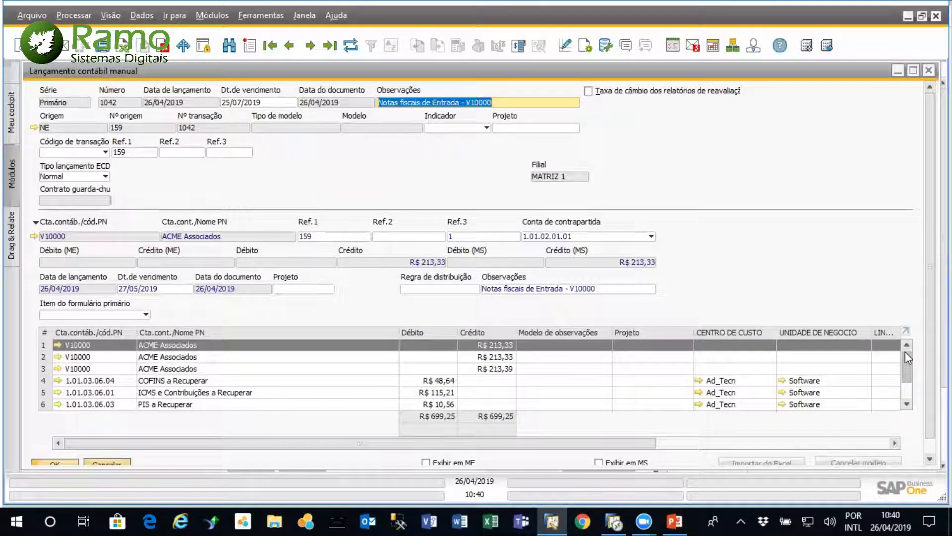
drag(906, 351, 905, 391)
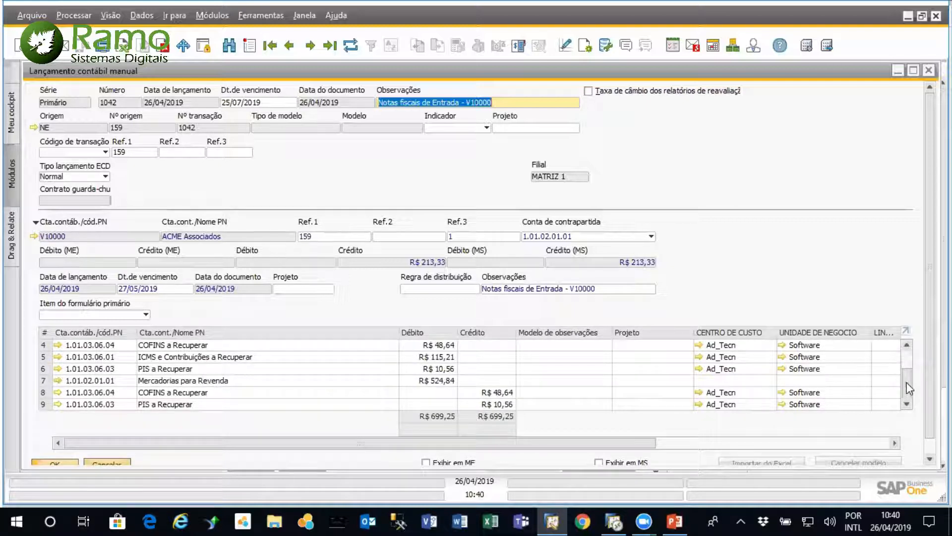
drag(907, 383, 911, 358)
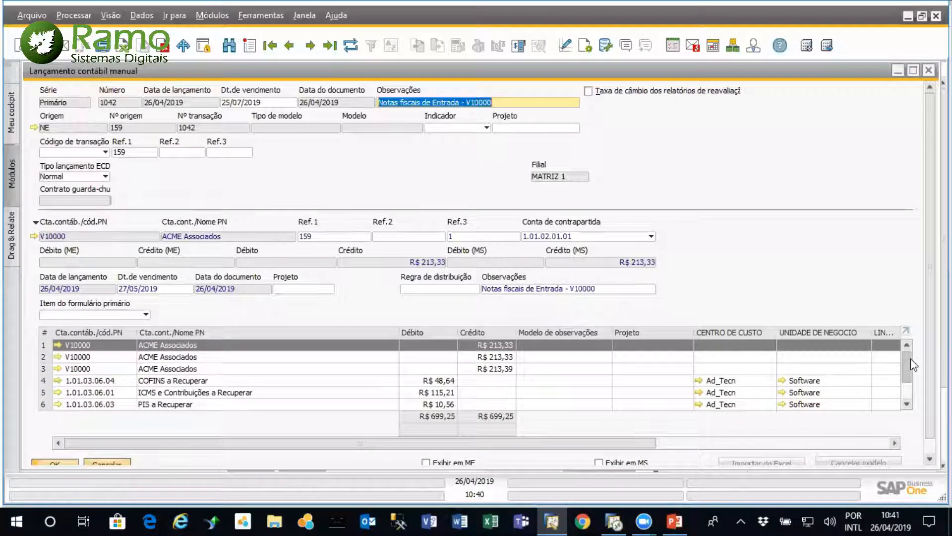
mouse_move(911, 358)
mouse_down()
mouse_move(913, 391)
mouse_move(912, 376)
mouse_up()
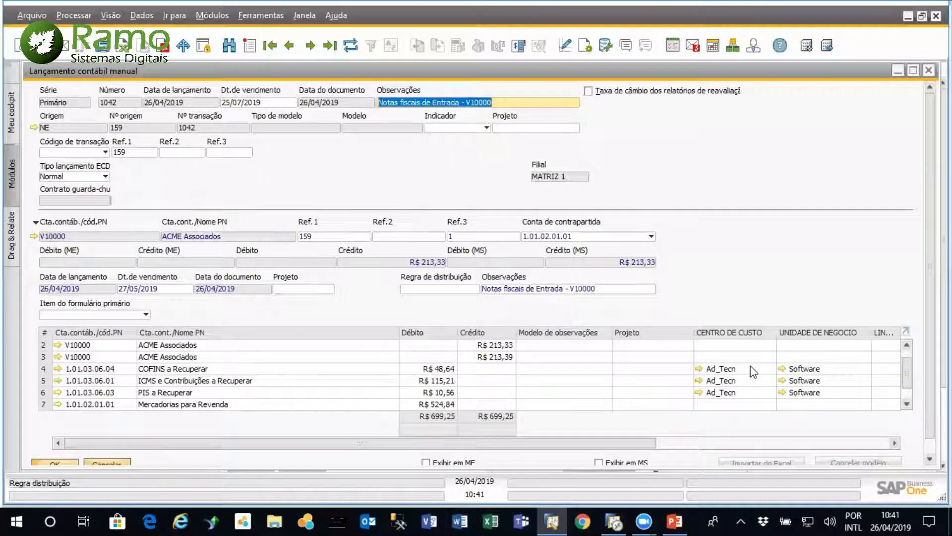
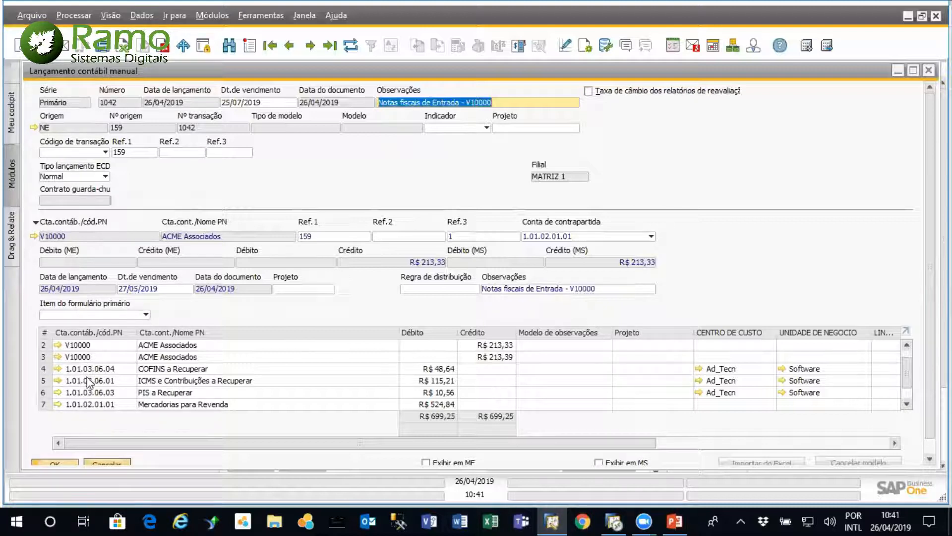
Examine the cost center and business unit on the remaining journal entry lines, and close the entry and its purchasing documents
click(908, 390)
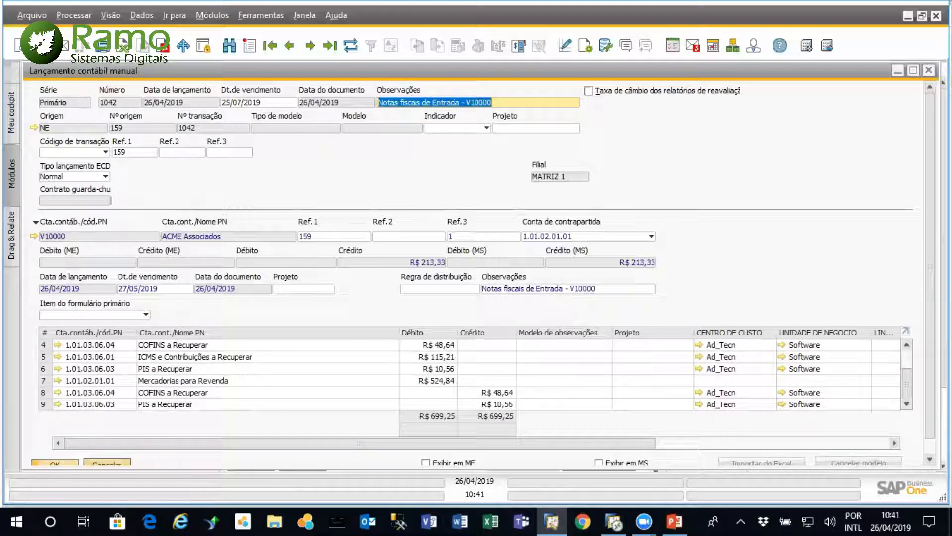
mouse_move(124, 382)
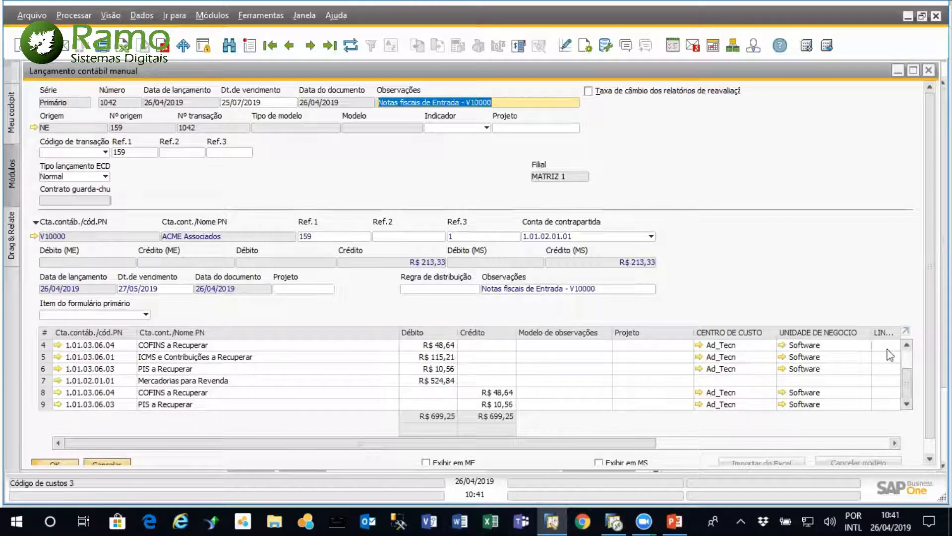
scroll(910, 352, up, 1)
drag(909, 362, 909, 380)
click(929, 70)
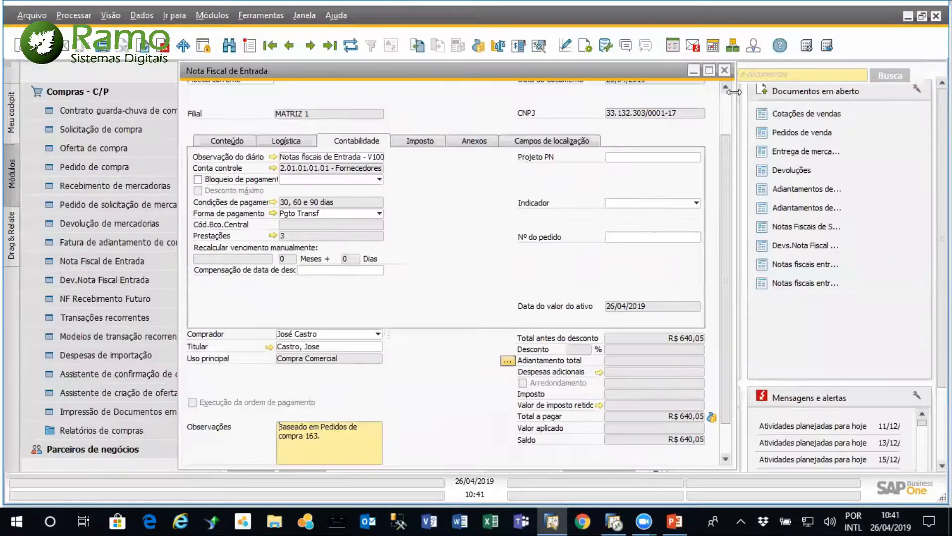
click(724, 70)
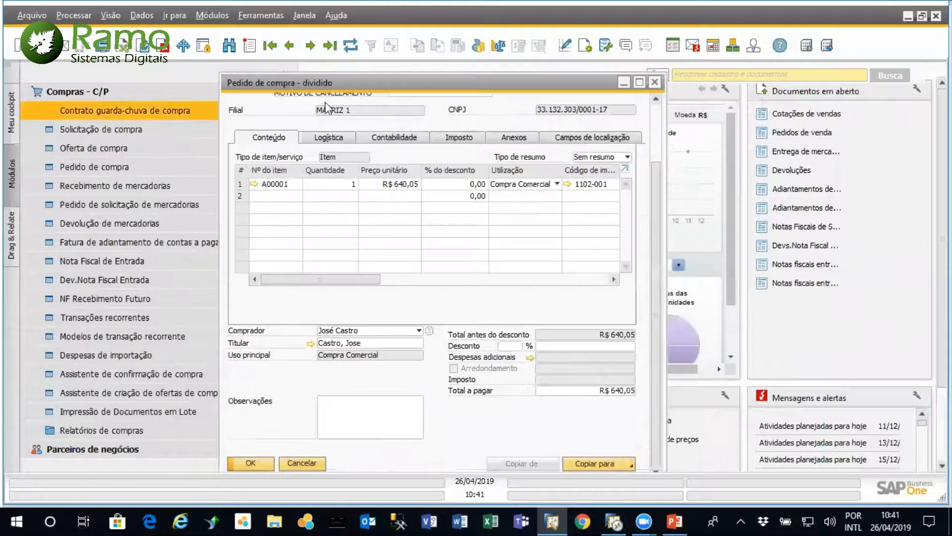
click(655, 82)
Start a new Pedido de venda for Maxi-Teq do Brasil LTDA with item A00001 on the first line
click(197, 94)
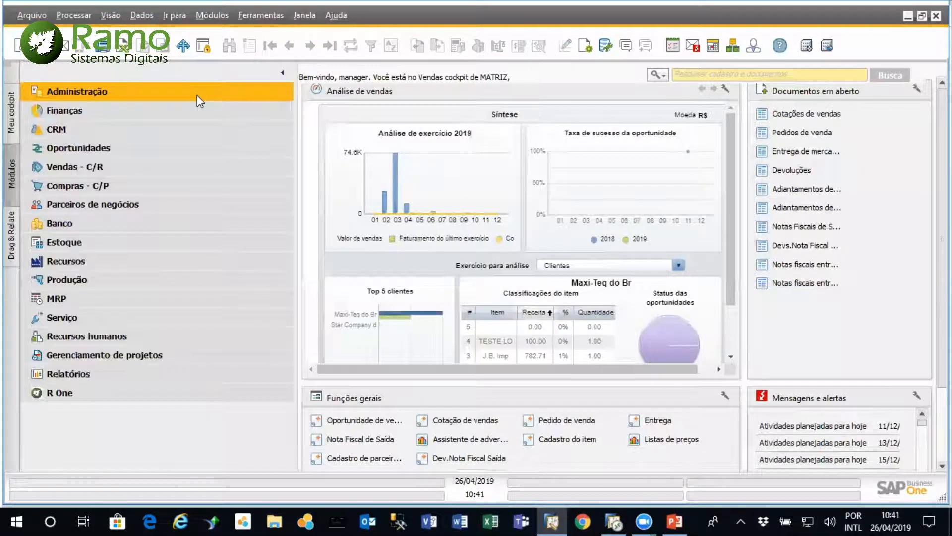
click(172, 168)
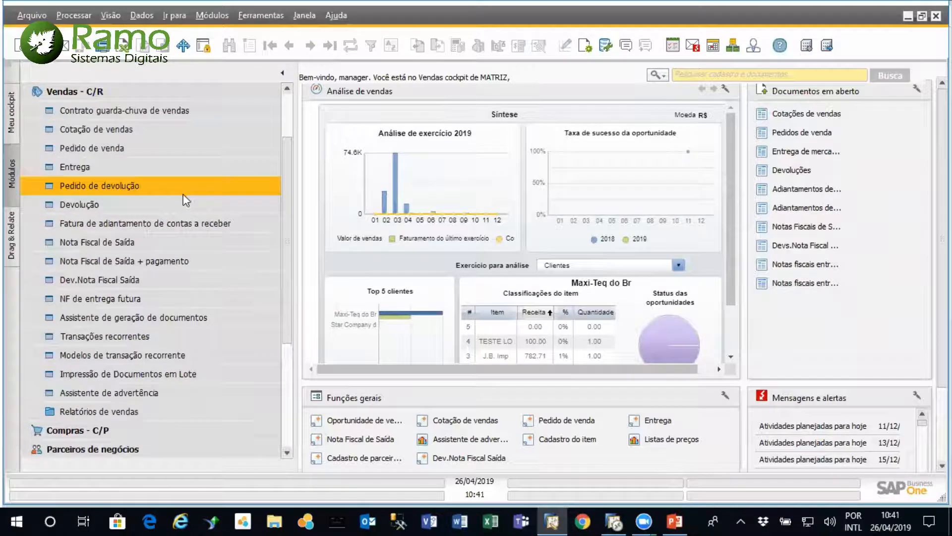
click(142, 147)
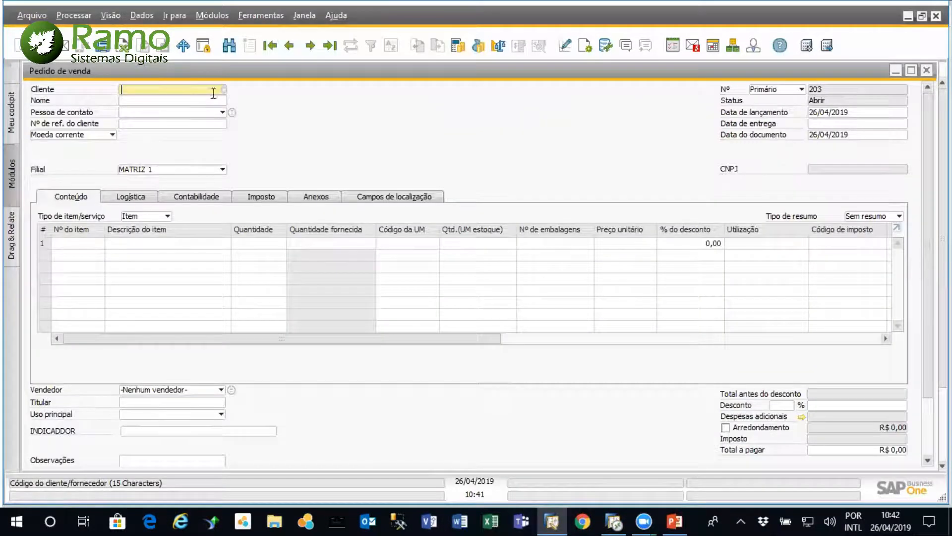
click(224, 91)
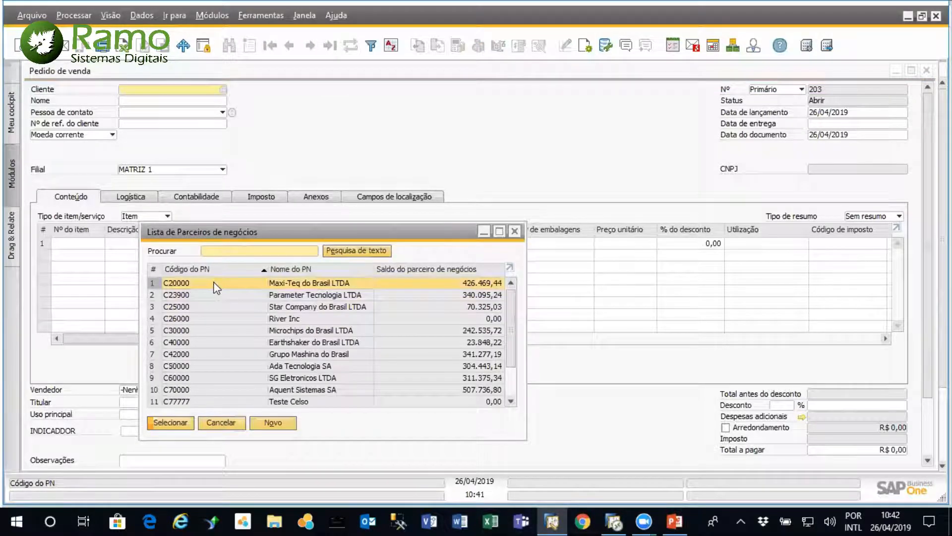
double_click(219, 283)
click(321, 274)
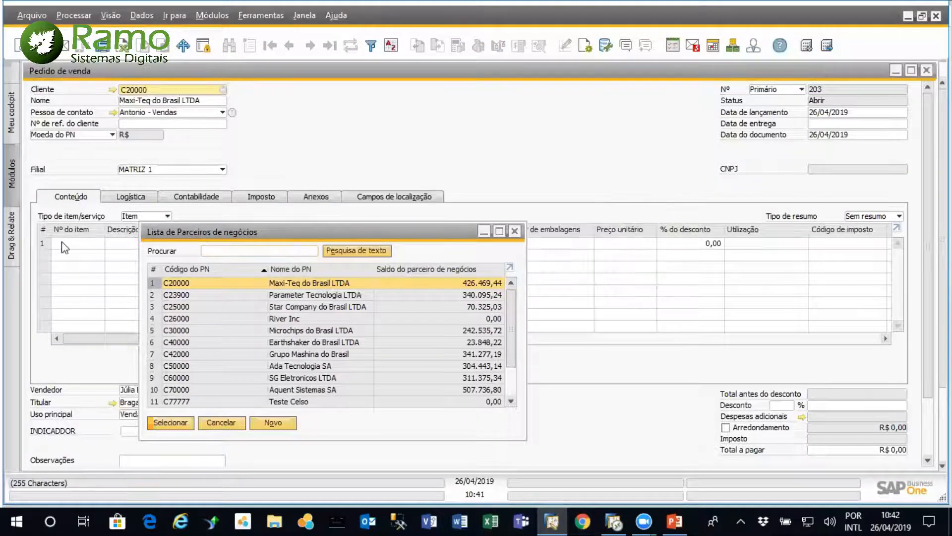
click(100, 243)
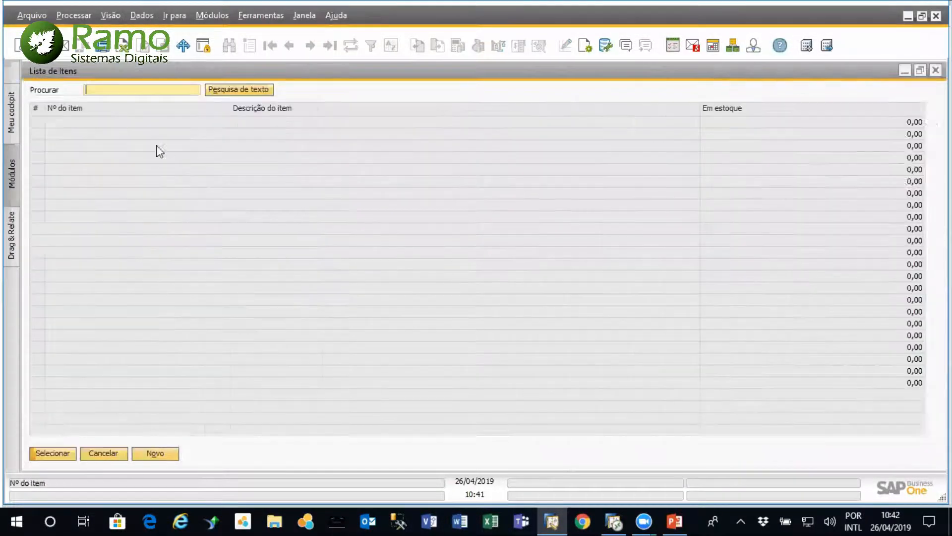
double_click(136, 121)
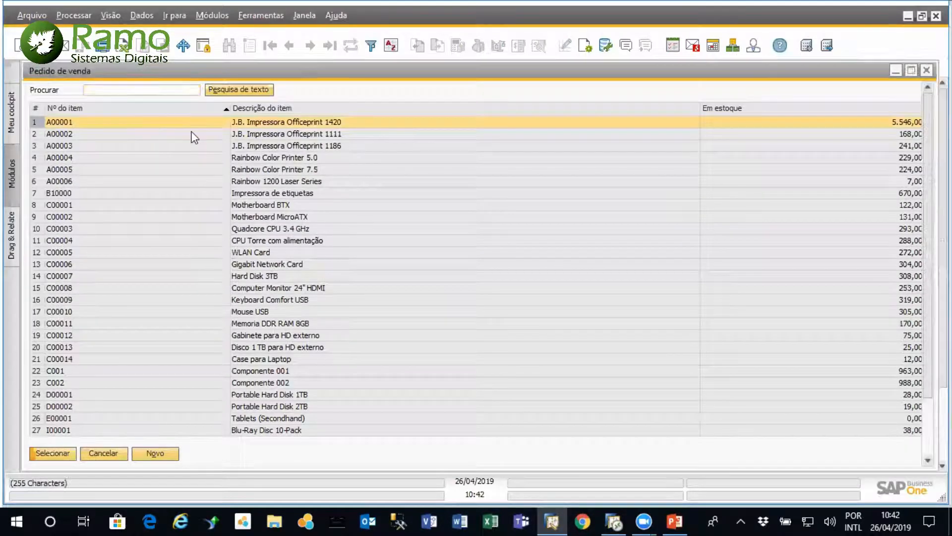
Assign cost center Ad_Tecn and business unit Hardware to the sales order's item line
drag(337, 342, 566, 344)
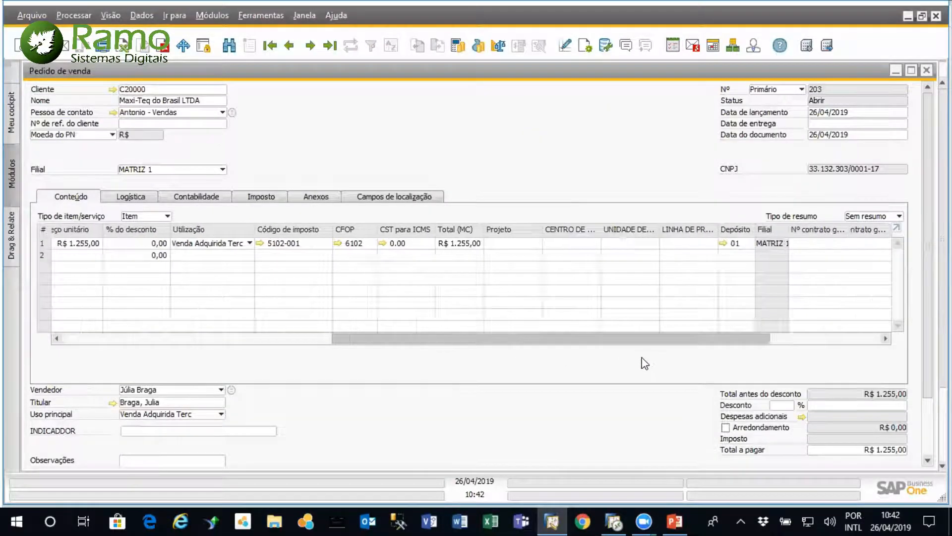
click(491, 245)
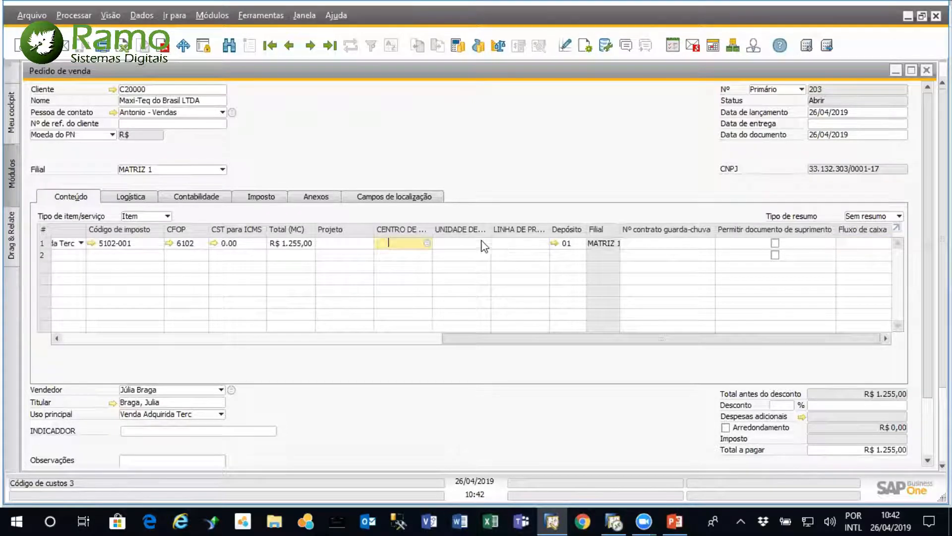
click(426, 244)
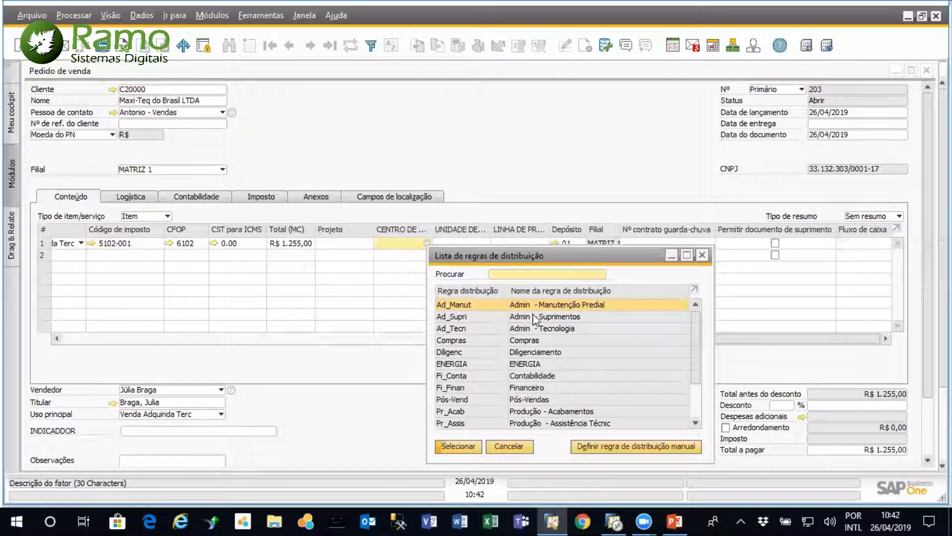
double_click(525, 327)
click(488, 245)
click(487, 243)
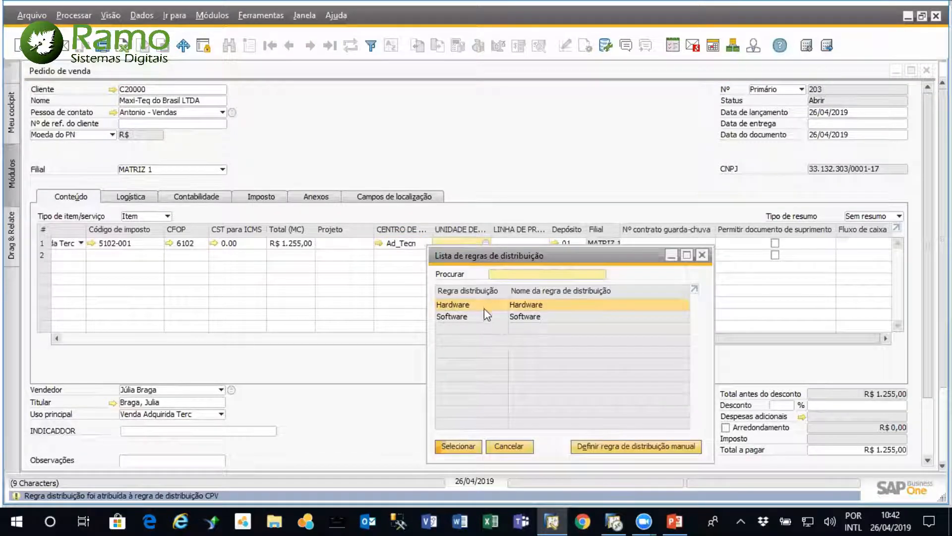
double_click(484, 304)
Set the delivery date to 26/04/2019, update the existing lines with it, and add the sales order despite the exceeded credit limit
scroll(476, 297, down, 3)
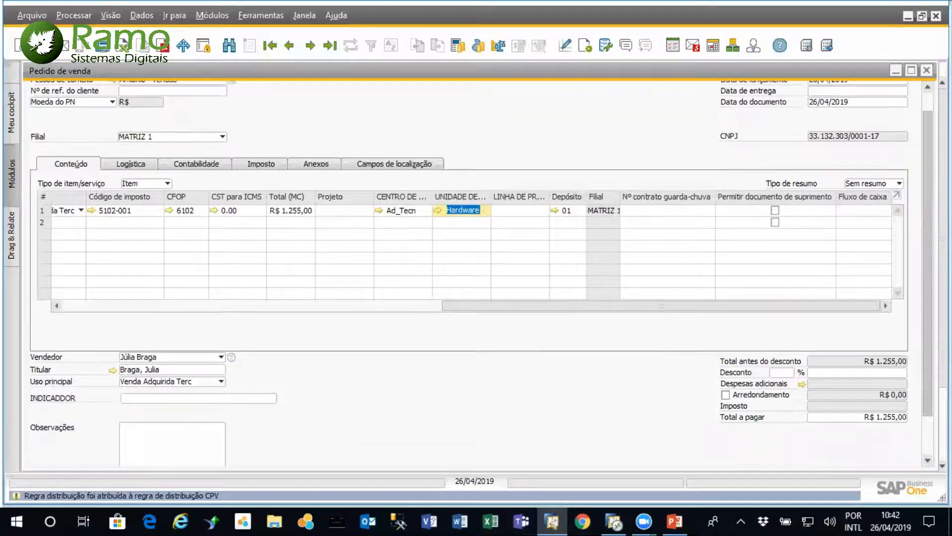
scroll(106, 432, up, 3)
scroll(106, 432, down, 2)
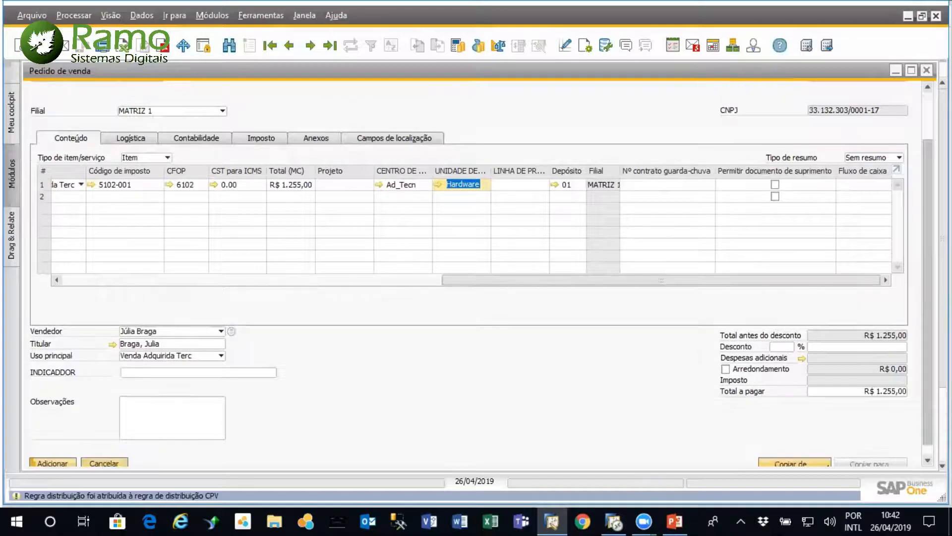
click(52, 463)
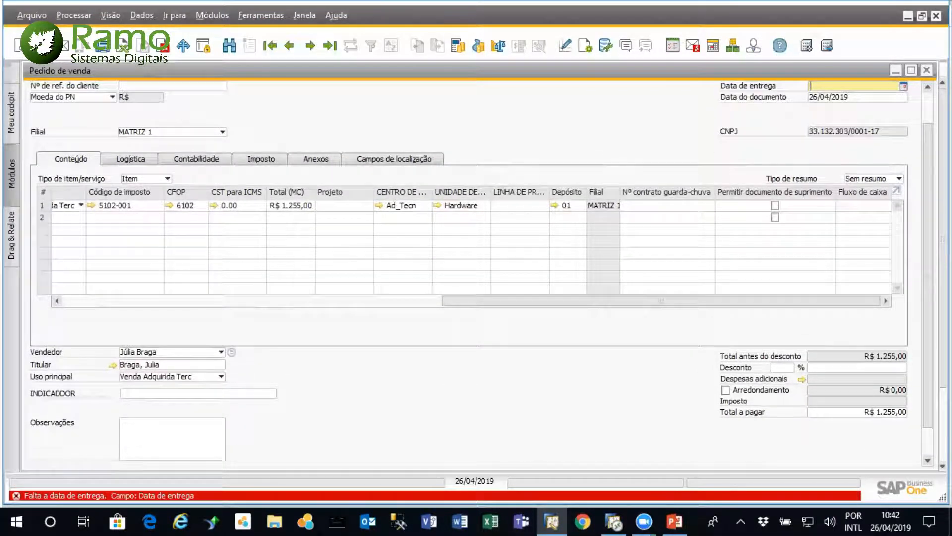
scroll(180, 465, up, 3)
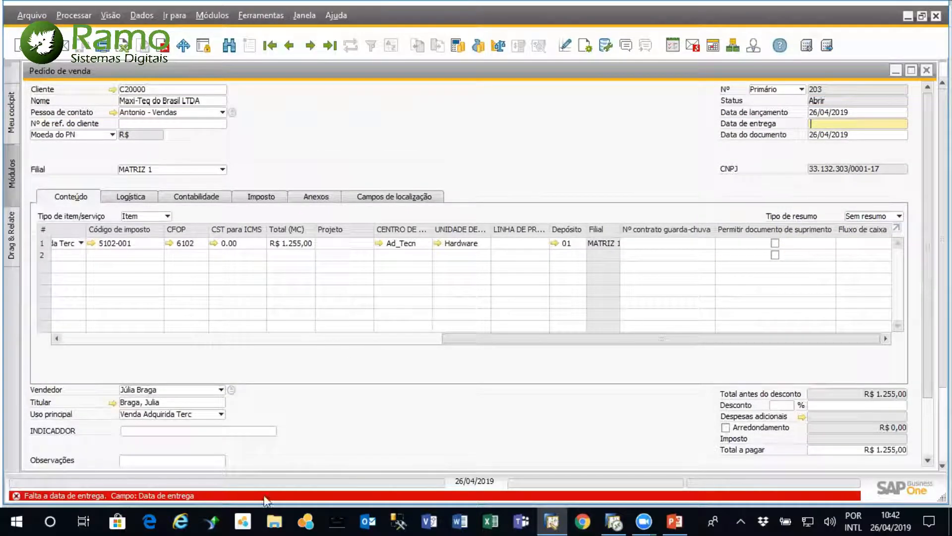
text(a)
key(Tab)
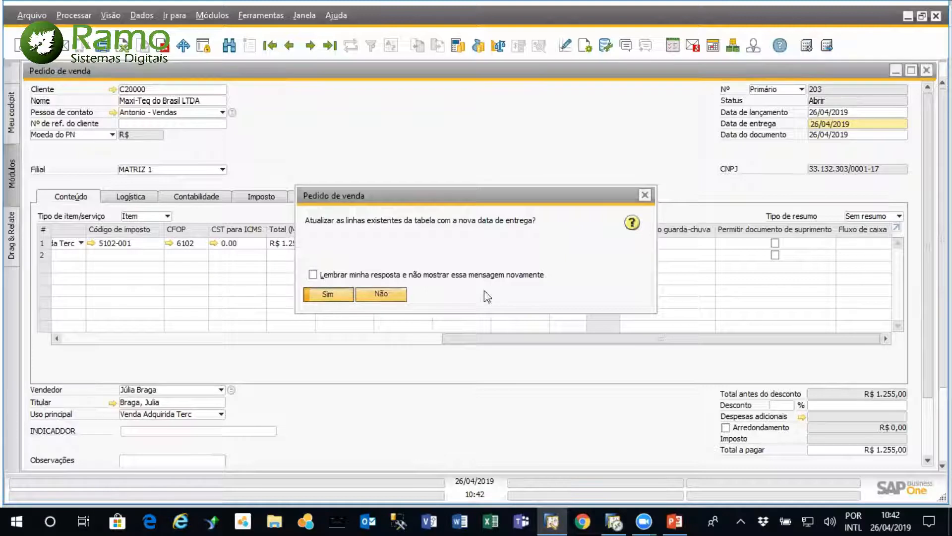
key(Return)
scroll(297, 422, down, 3)
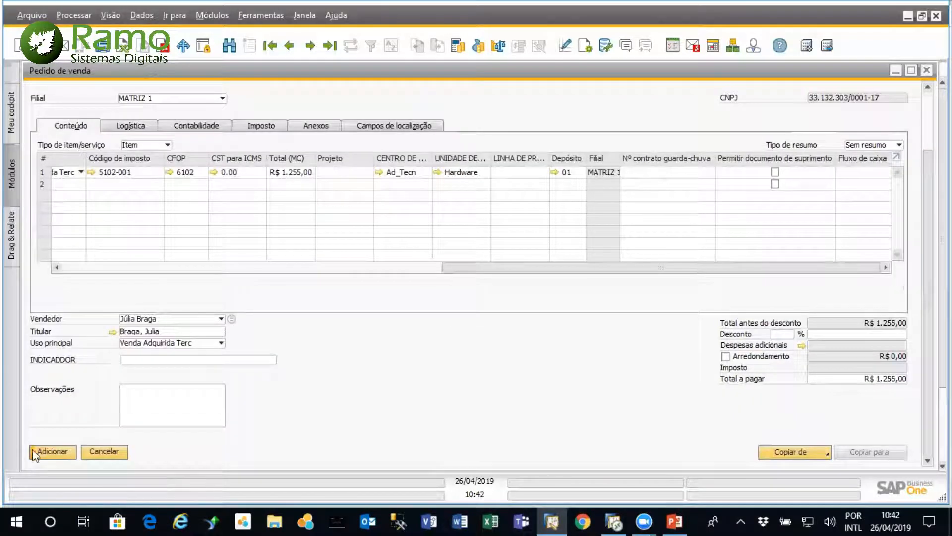
click(52, 453)
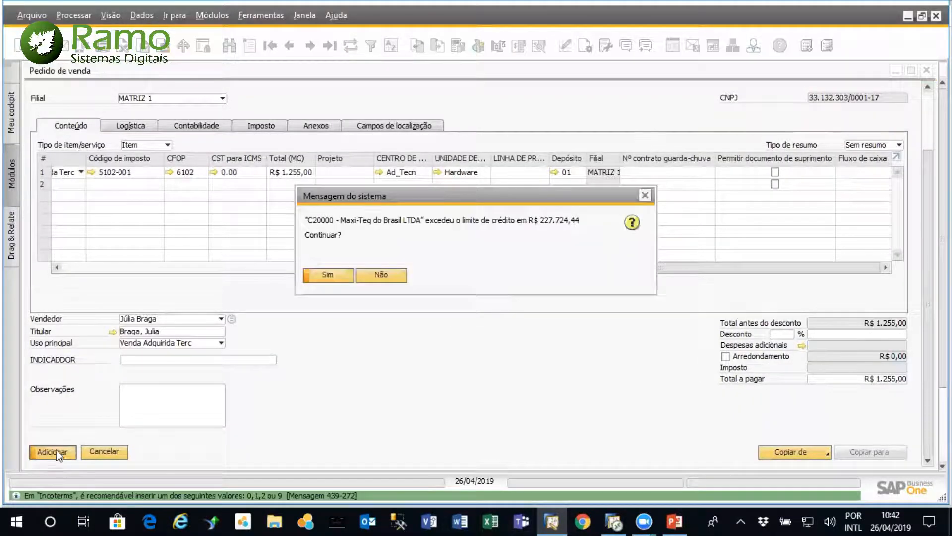
click(339, 273)
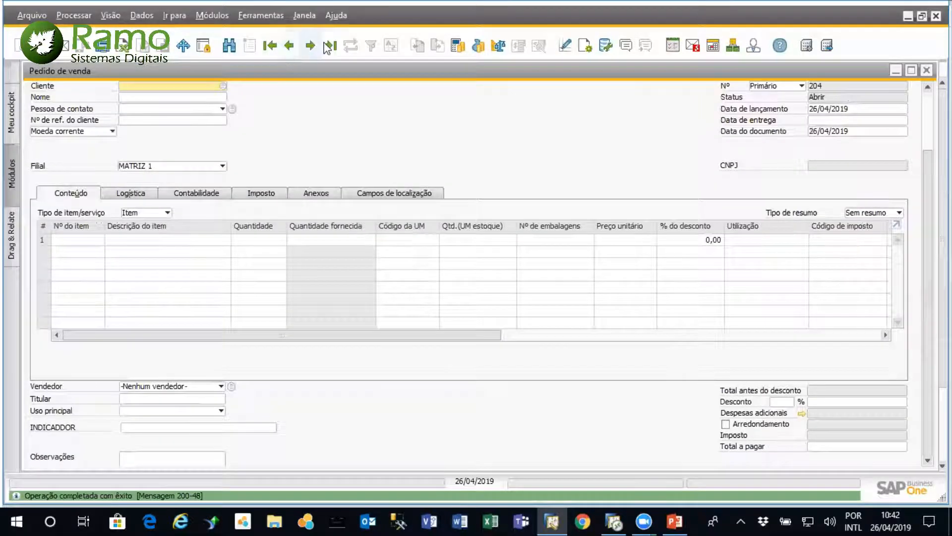
Bring up the last sales order and copy it to a Nota Fiscal de Saída
drag(926, 325, 926, 367)
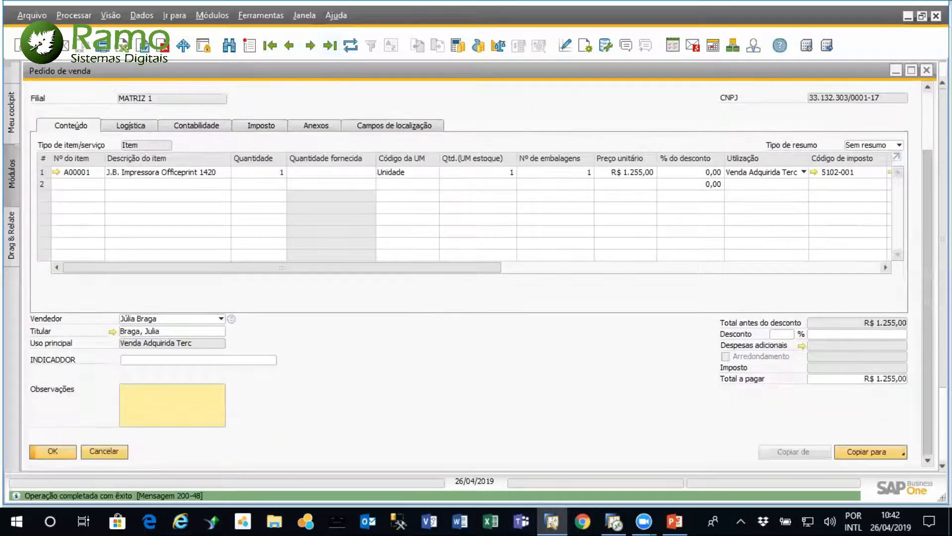
click(898, 451)
click(893, 416)
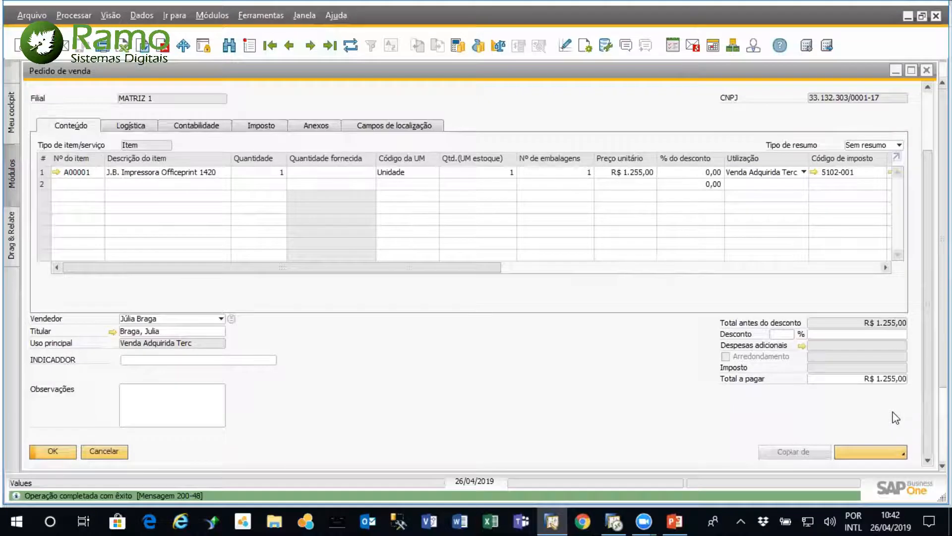
click(327, 276)
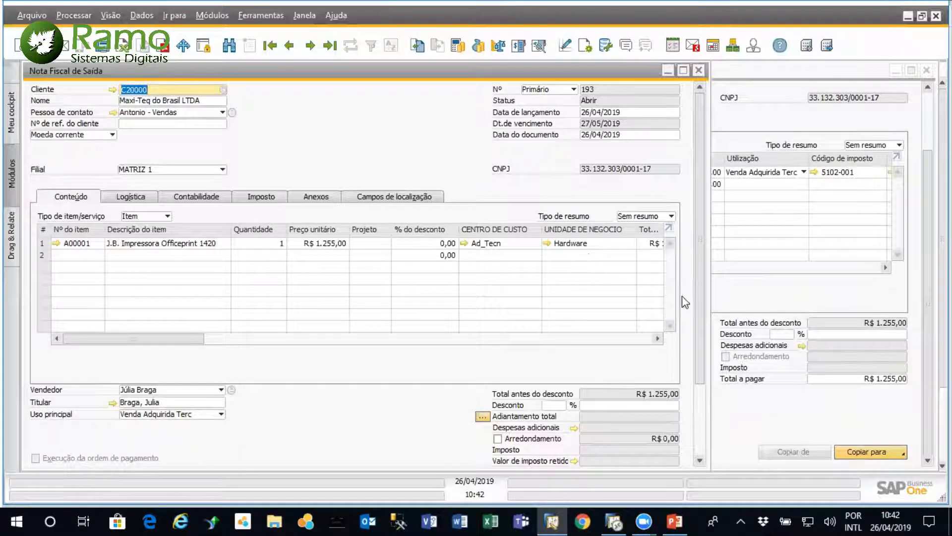
Try to add the Nota Fiscal de Saída, accepting the exceeded credit limit and that it cannot be modified
scroll(700, 323, down, 3)
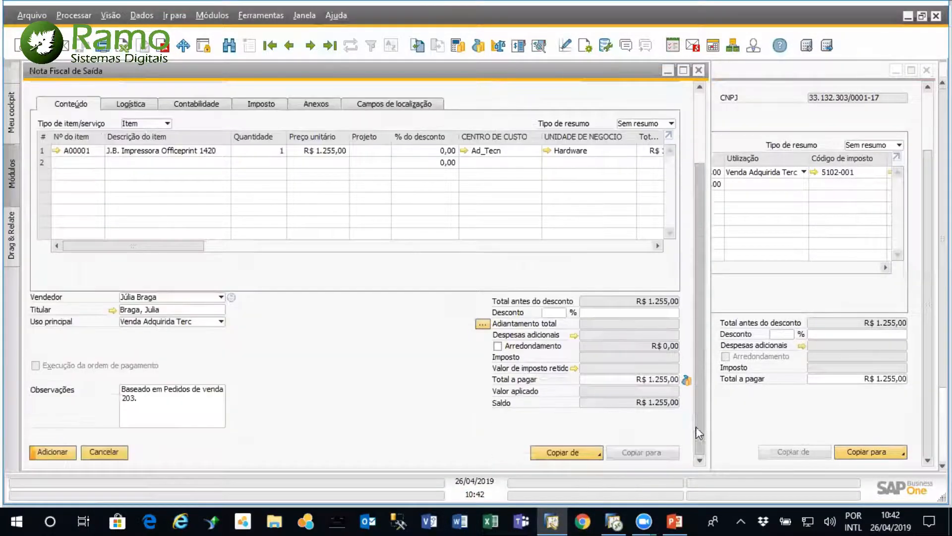
click(43, 452)
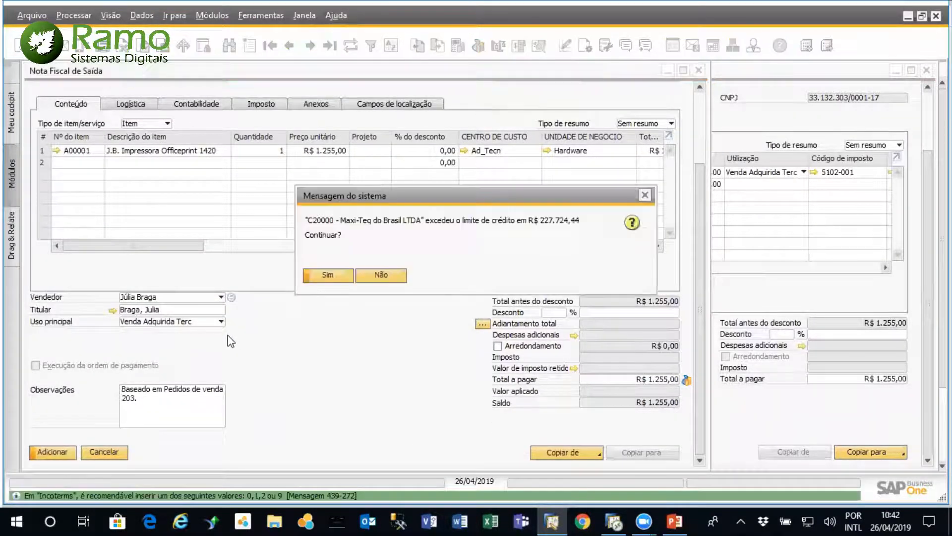
click(343, 277)
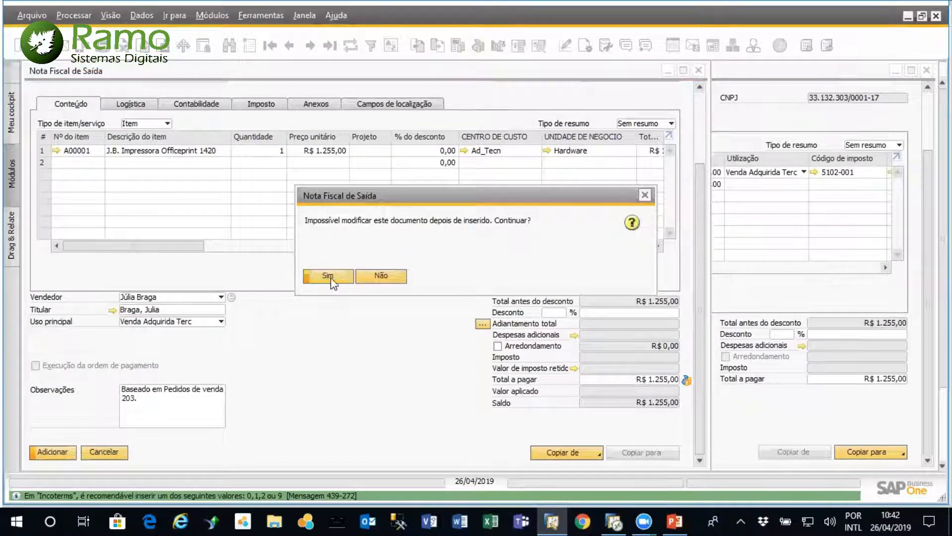
click(329, 276)
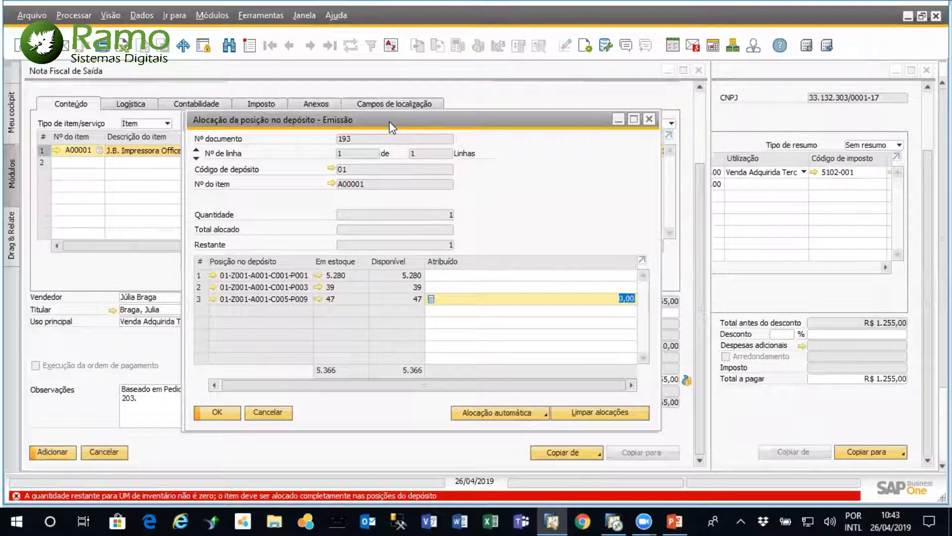
Cancel the bin allocation and open the invoice item's master record to examine its inventory data and warehouse bin locations
drag(385, 123, 429, 131)
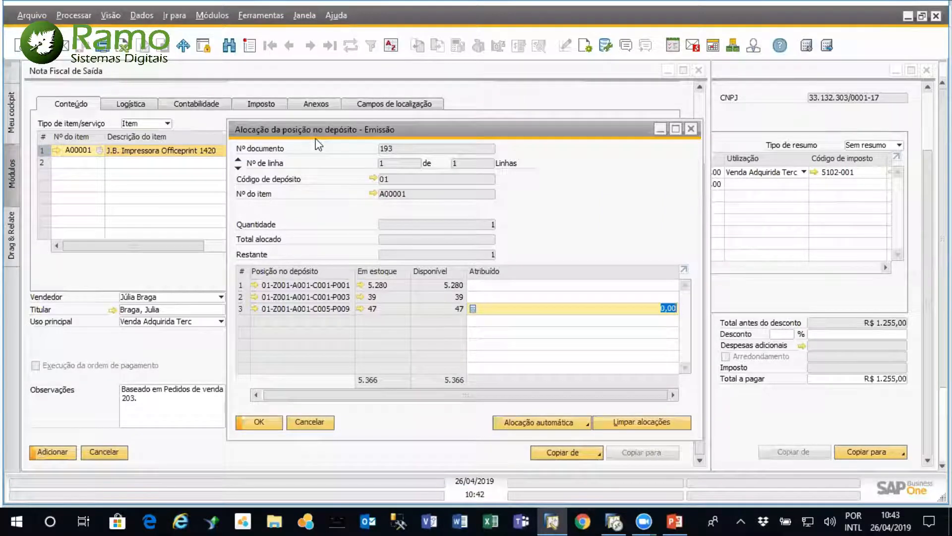
drag(342, 133, 383, 140)
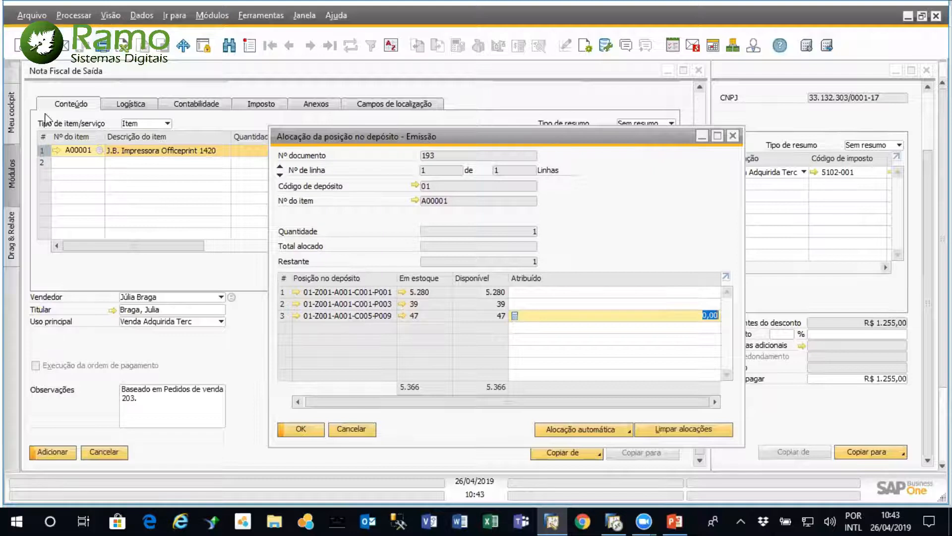
click(54, 153)
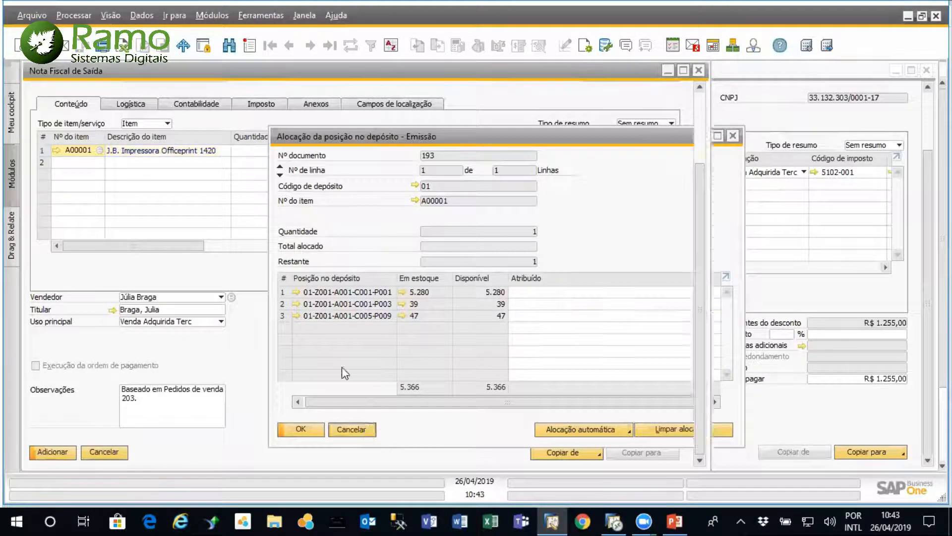
click(54, 151)
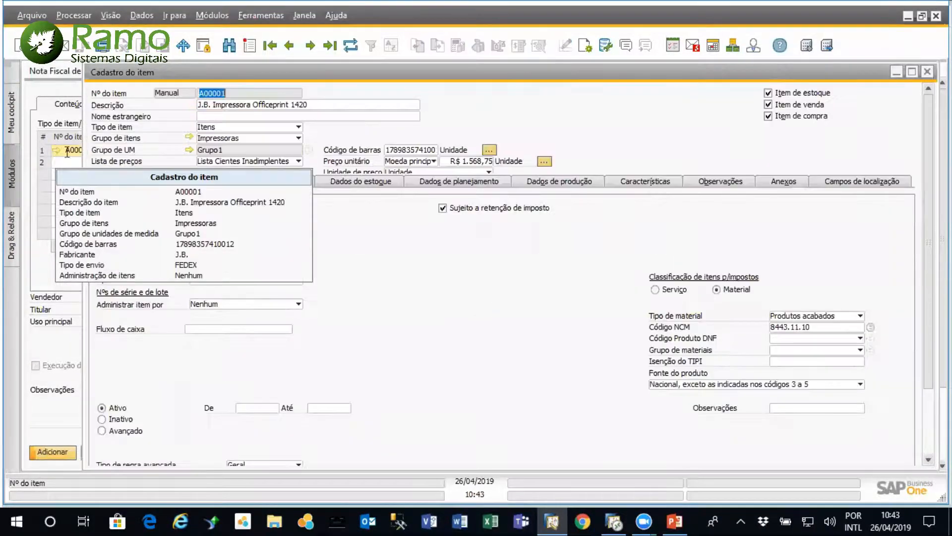
click(385, 182)
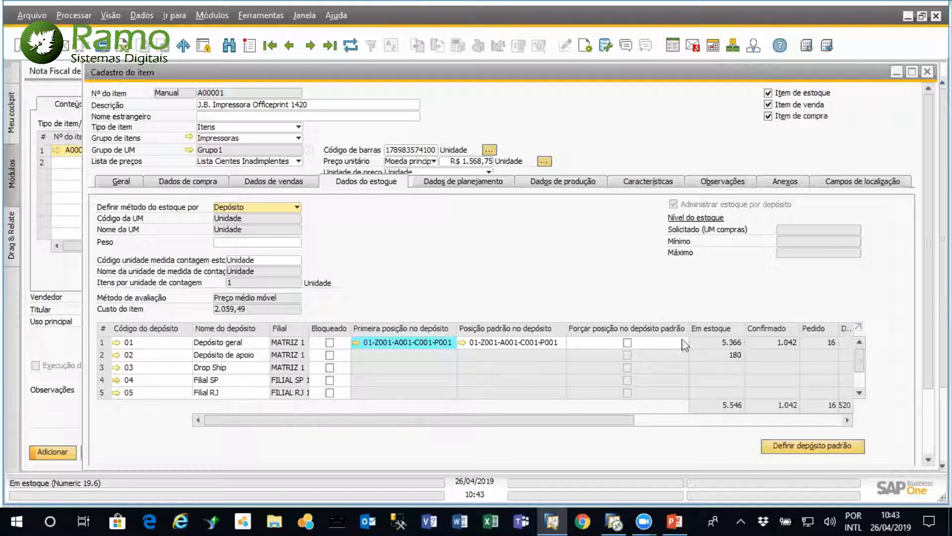
Examine the bin location contents of item A00001 in warehouse 01, and close the list and the item master record
click(355, 342)
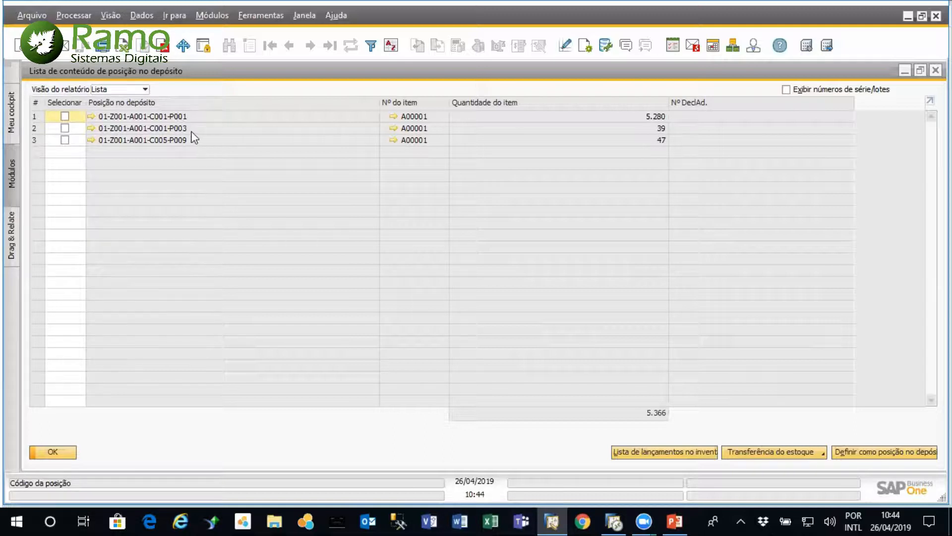
click(72, 452)
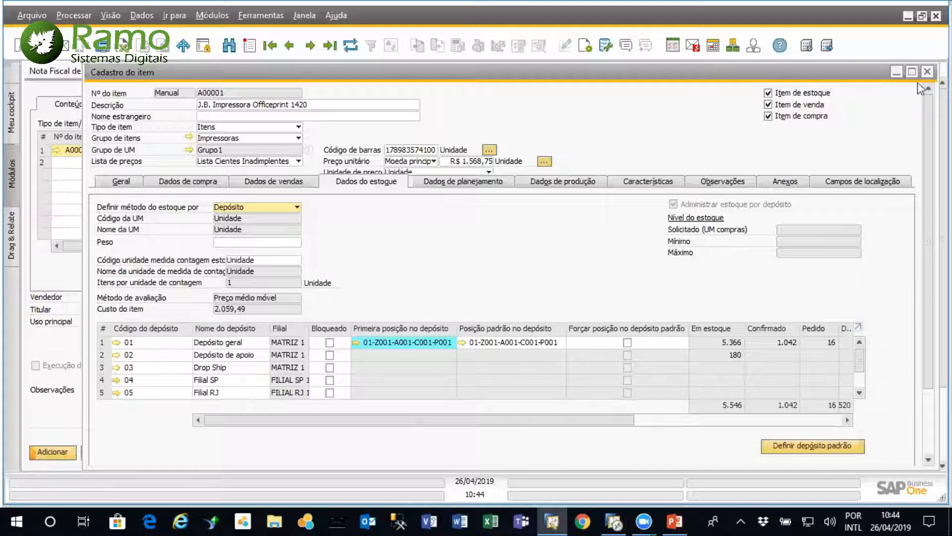
click(927, 71)
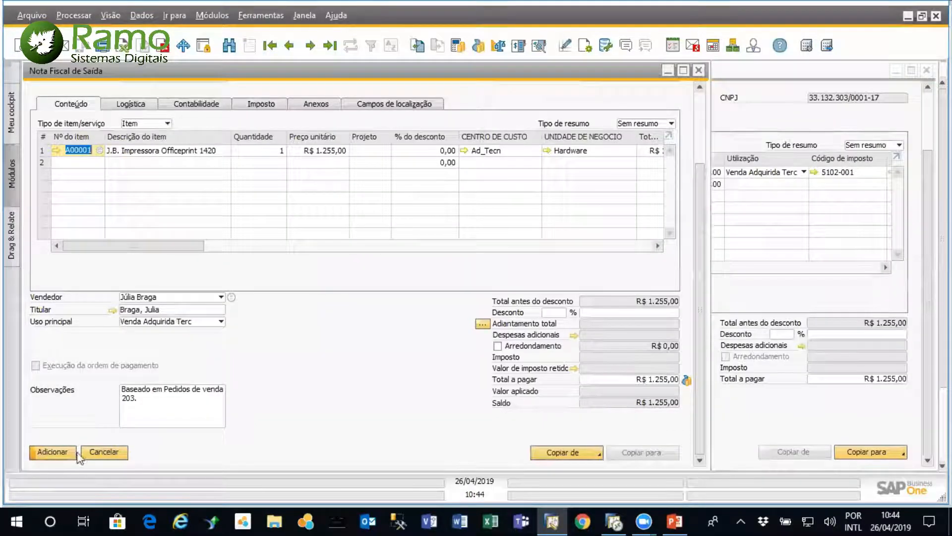
Restart adding the Nota Fiscal de Saída and allocate the quantity of item A00001 to a bin location automatically by FIFO
click(63, 451)
click(328, 275)
click(329, 276)
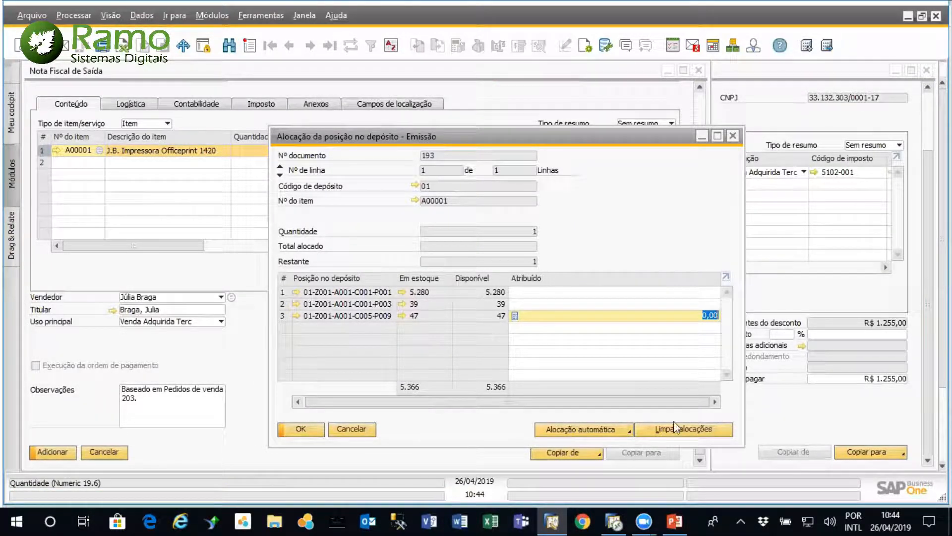
click(628, 432)
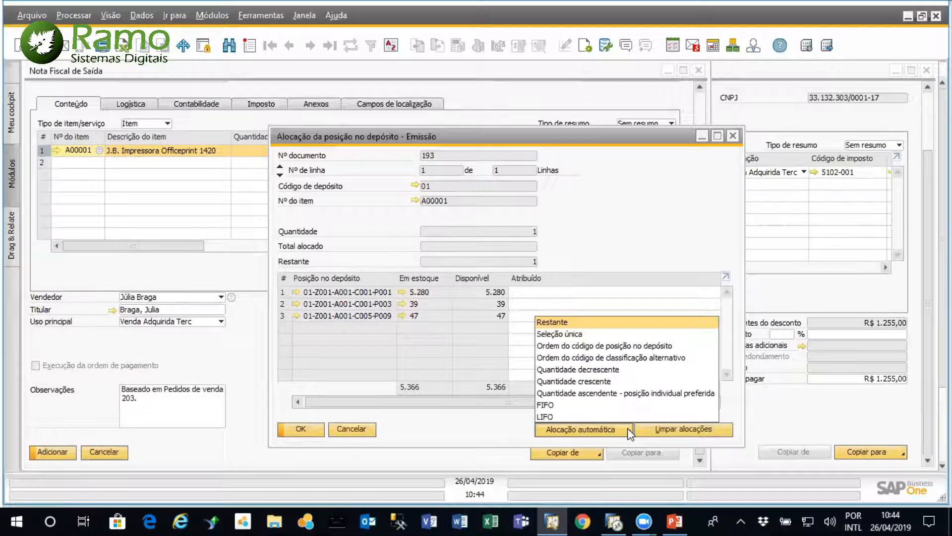
click(576, 404)
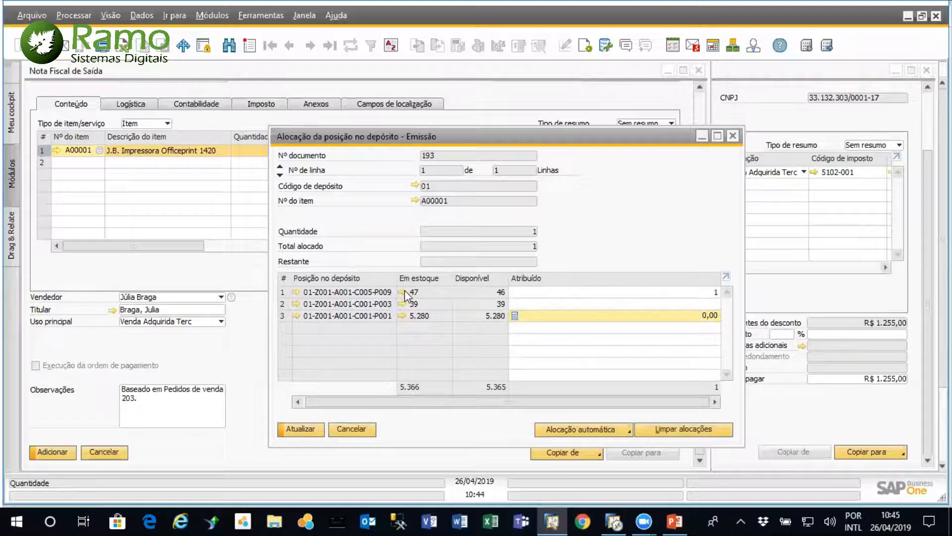
click(305, 429)
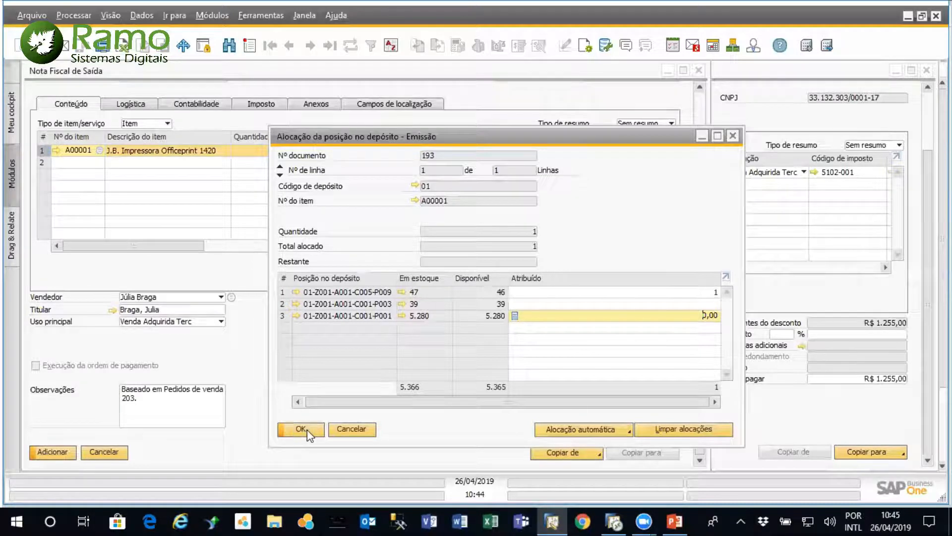
click(305, 430)
Add the Nota Fiscal de Saída, accepting the exceeded credit limit and that the document cannot be modified
click(54, 452)
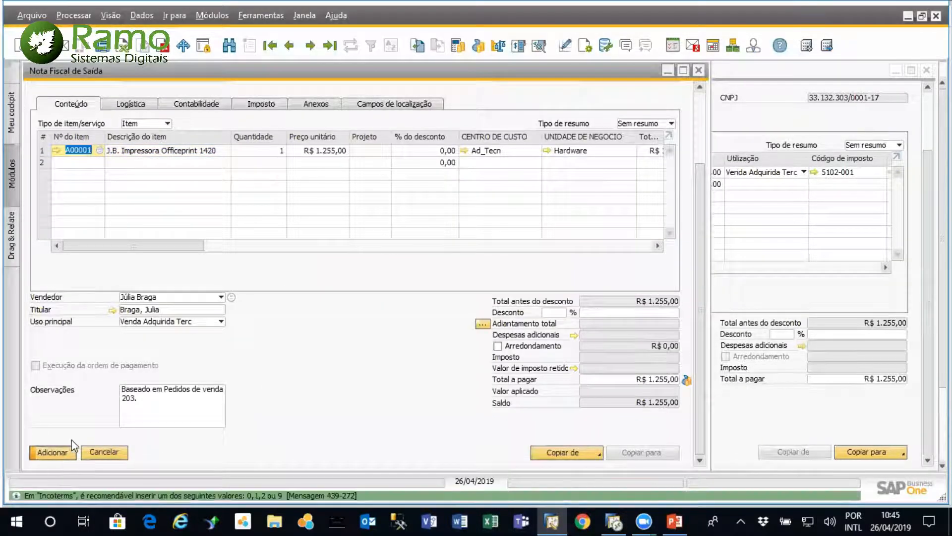
click(344, 277)
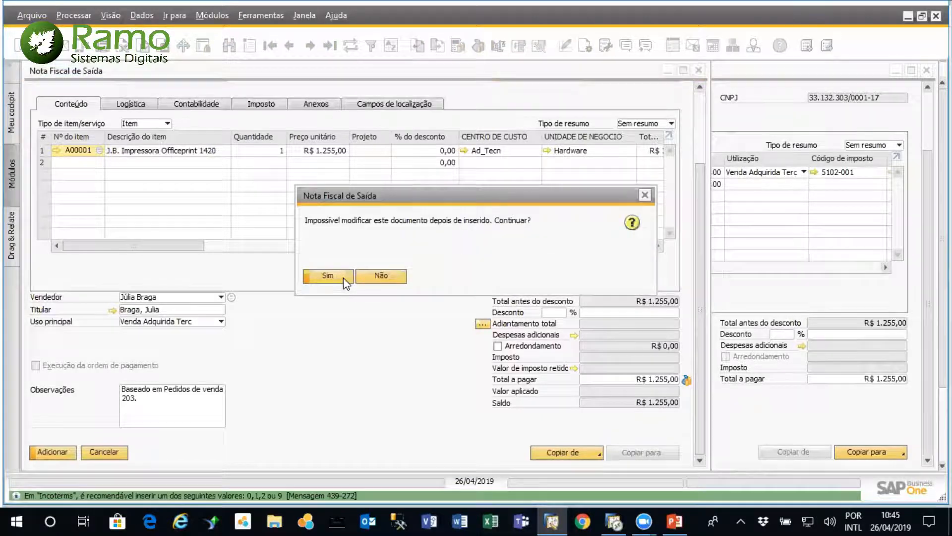
click(342, 278)
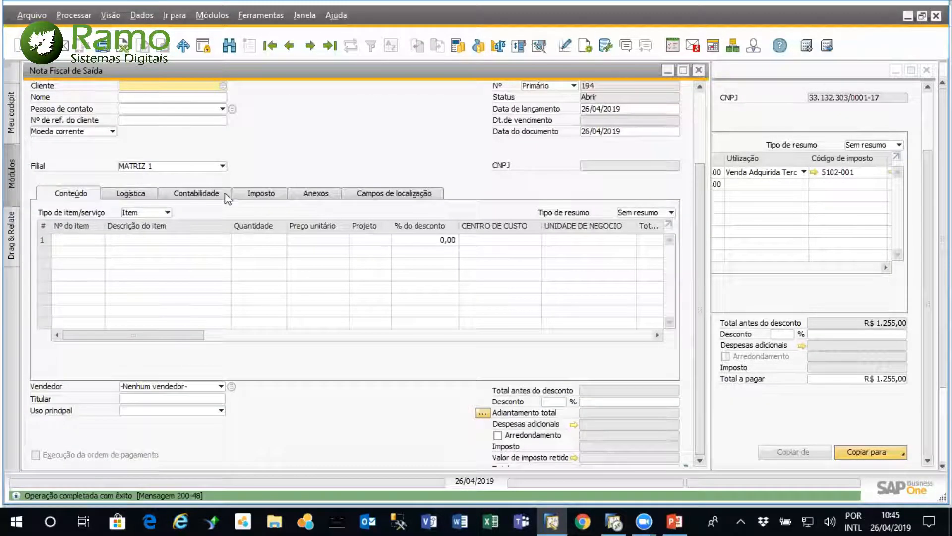
Bring up the last Nota Fiscal de Saída and open its journal entry to examine the cost center and business unit on each line
click(208, 195)
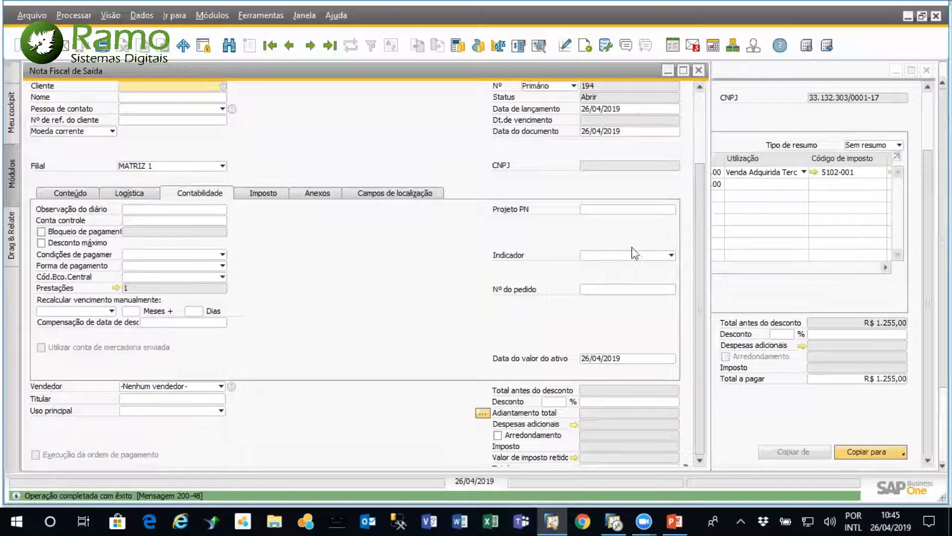
click(62, 194)
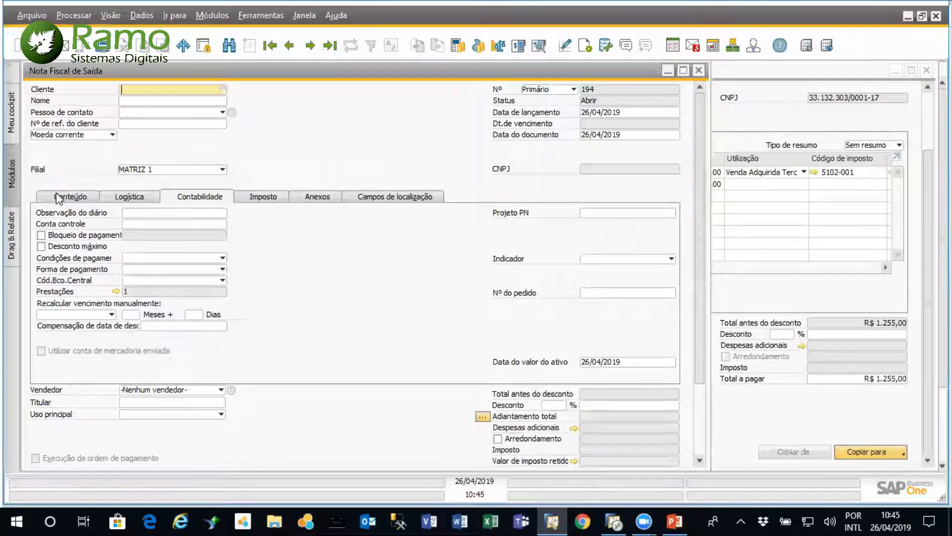
click(330, 46)
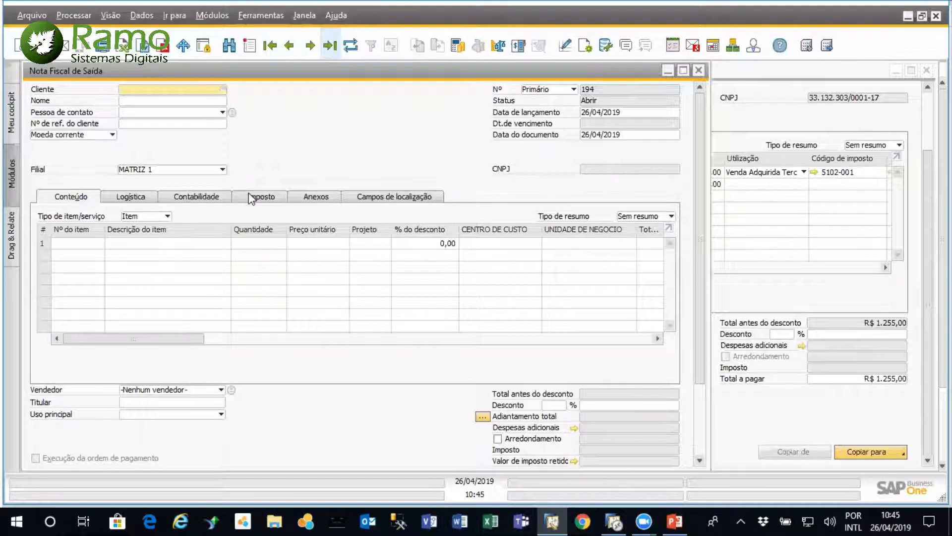
click(198, 143)
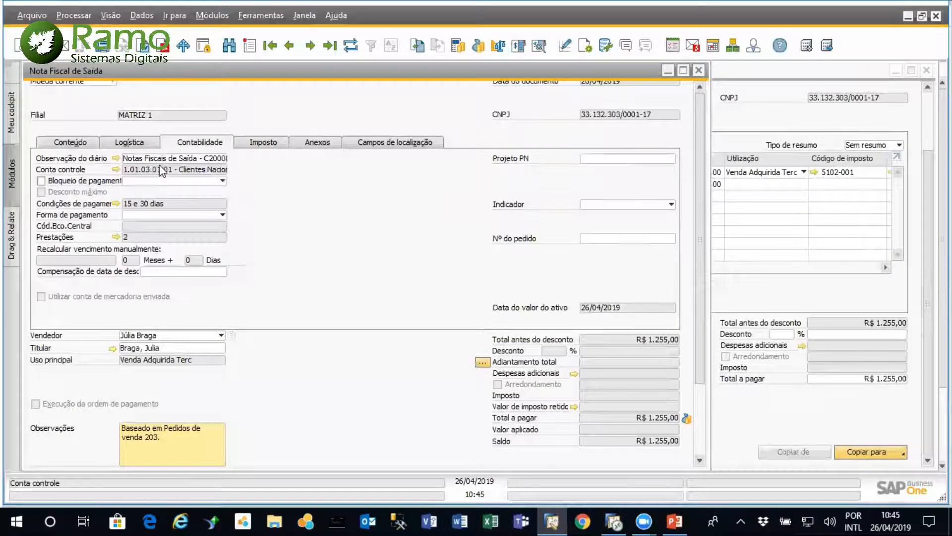
click(115, 158)
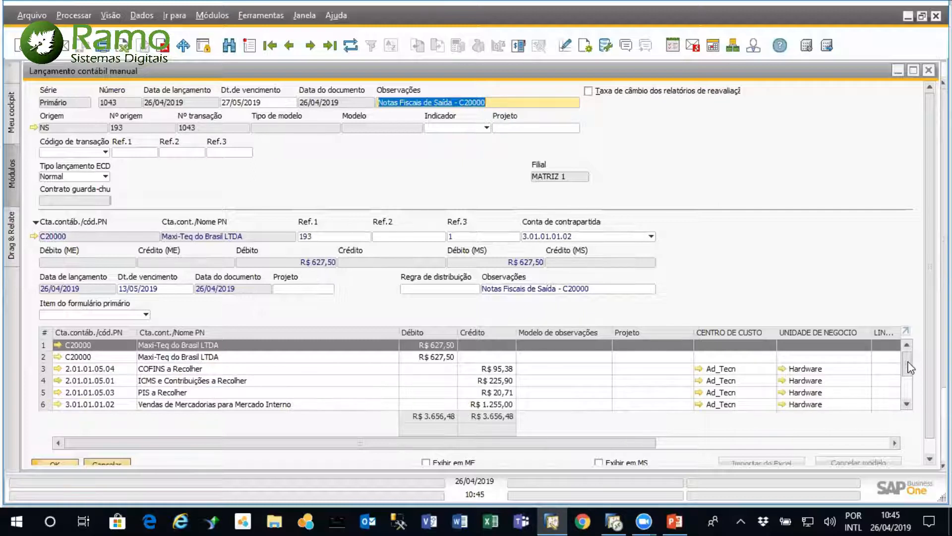
drag(911, 368, 910, 387)
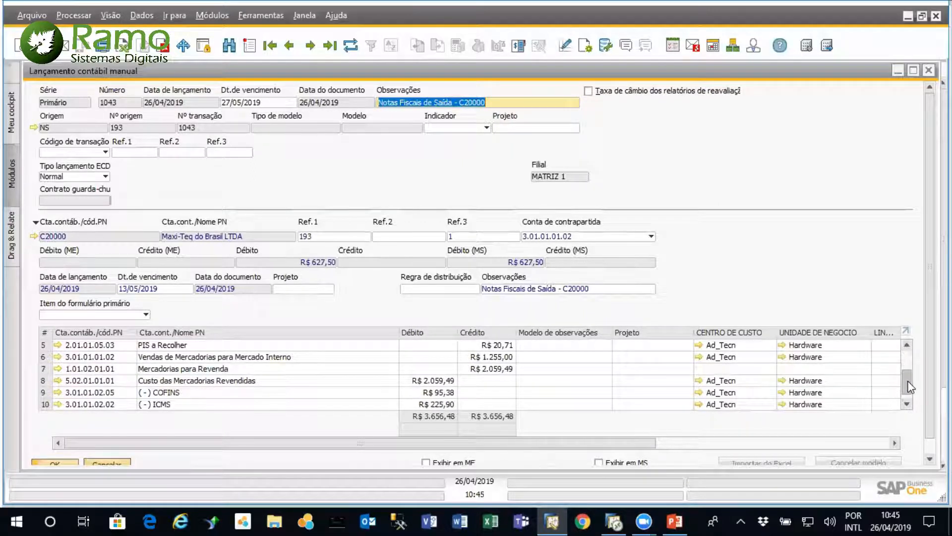
drag(908, 381, 908, 390)
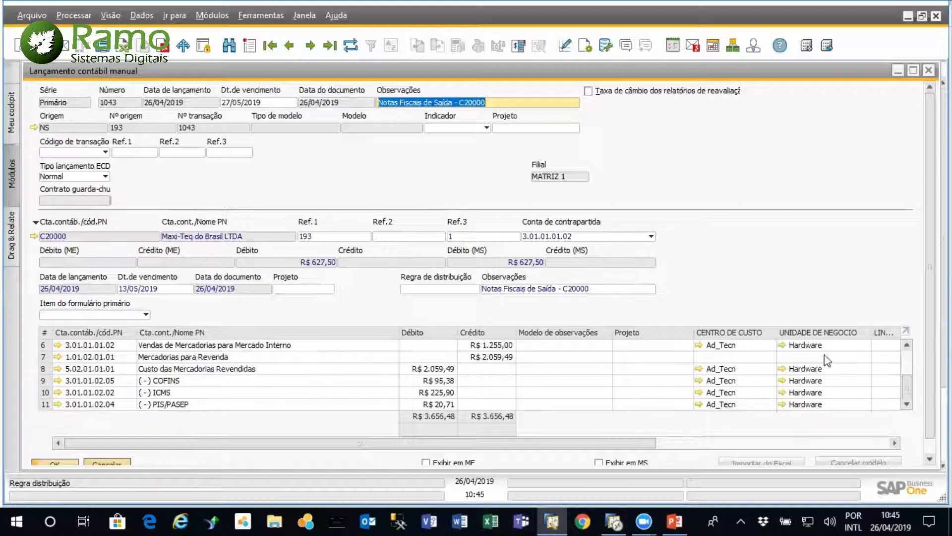
mouse_move(908, 390)
mouse_down()
mouse_move(908, 358)
mouse_move(911, 386)
mouse_up()
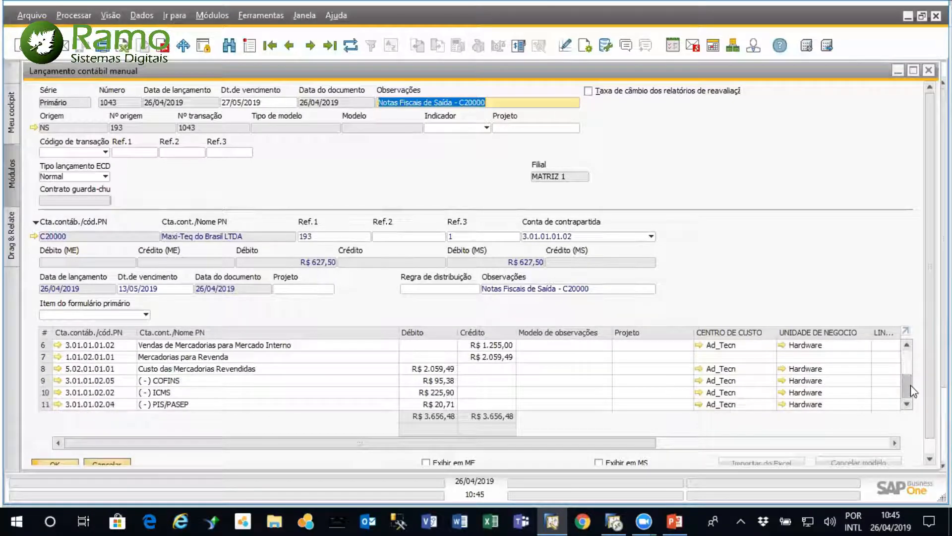
Close the journal entry, the Nota Fiscal de Saída and the sales order
right_click(895, 391)
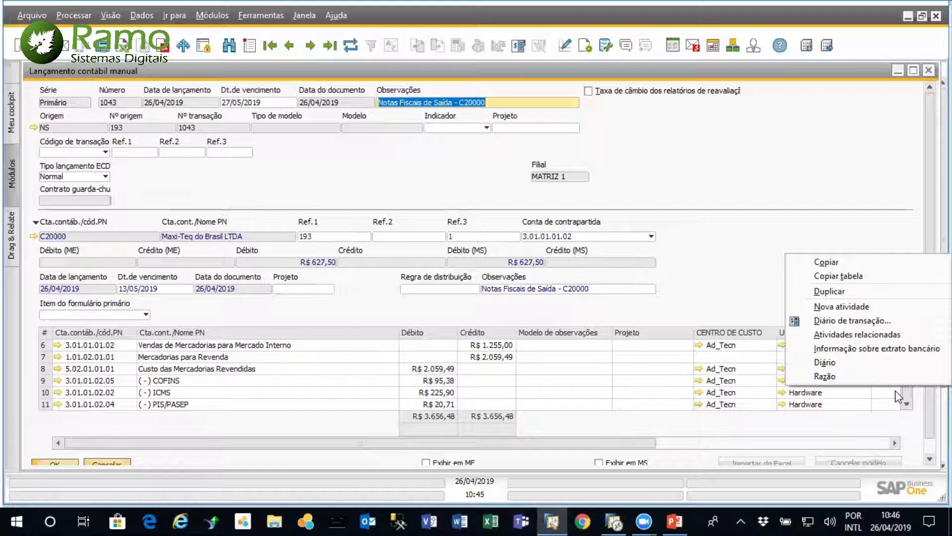
click(911, 82)
click(929, 70)
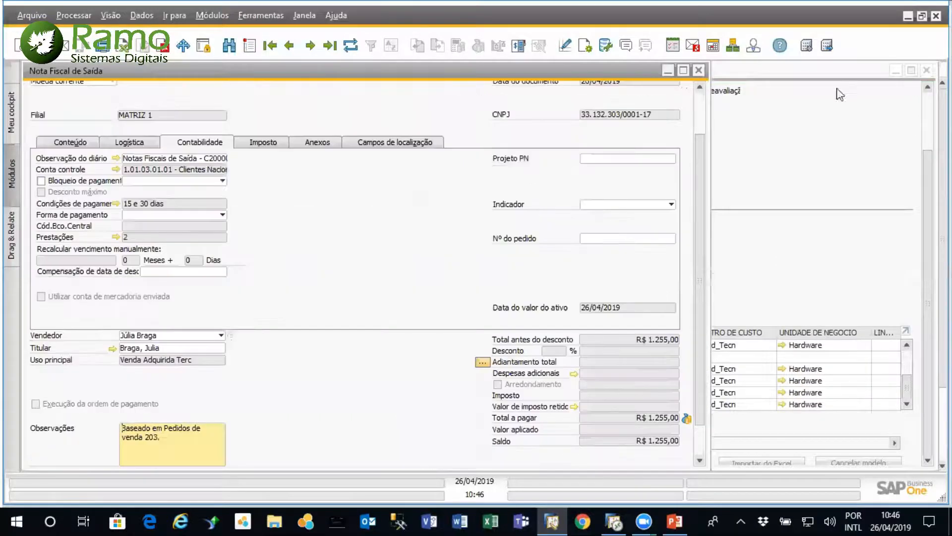
drag(531, 74, 510, 118)
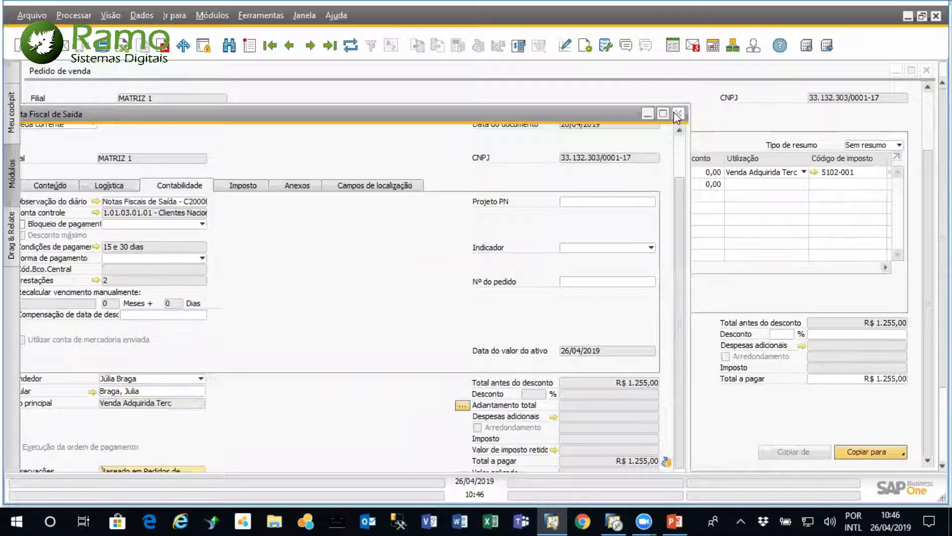
click(926, 89)
click(927, 70)
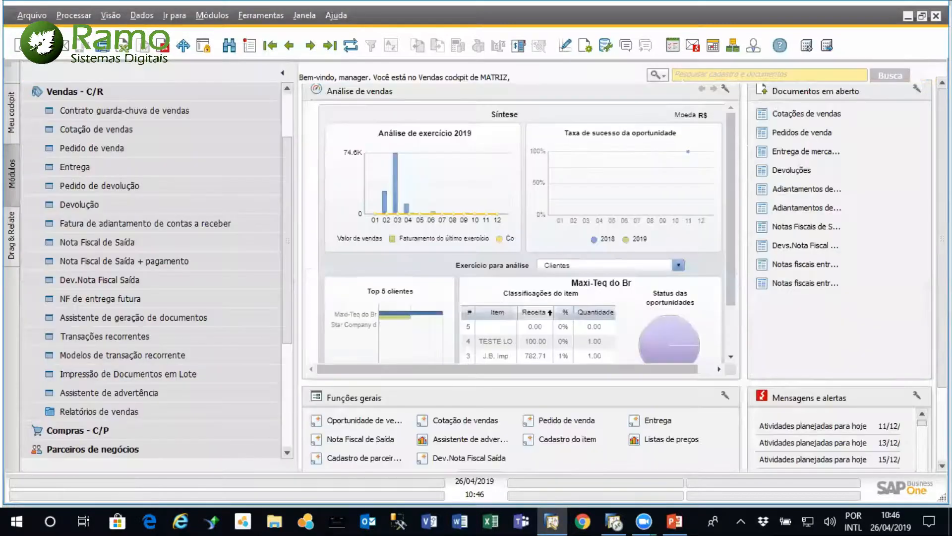
Open the selection criteria of the cost accounting report Relatório do centro de custo
click(153, 89)
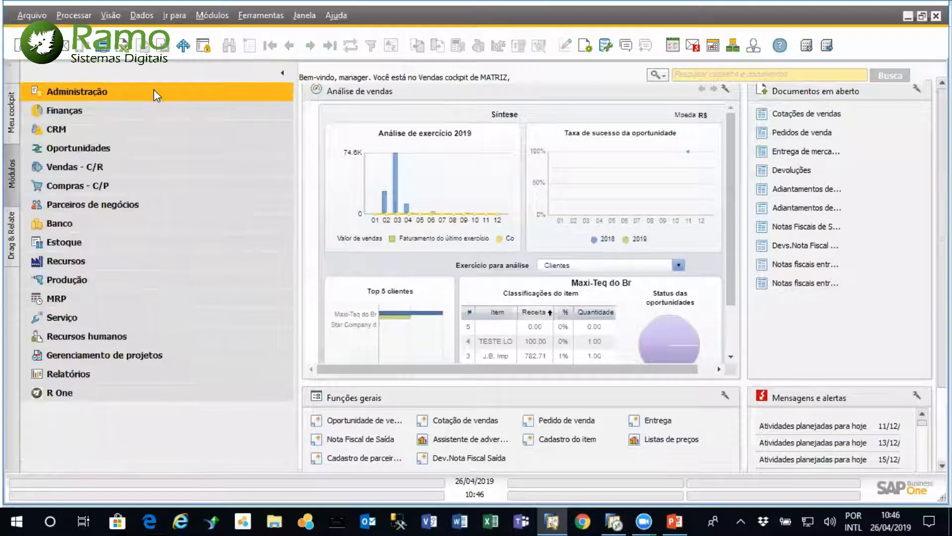
click(133, 110)
drag(287, 290, 287, 329)
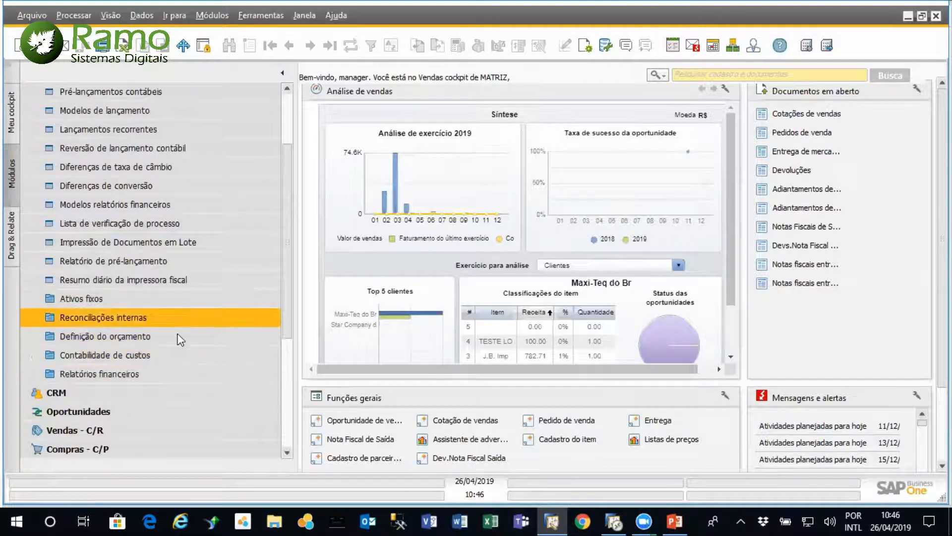
click(169, 354)
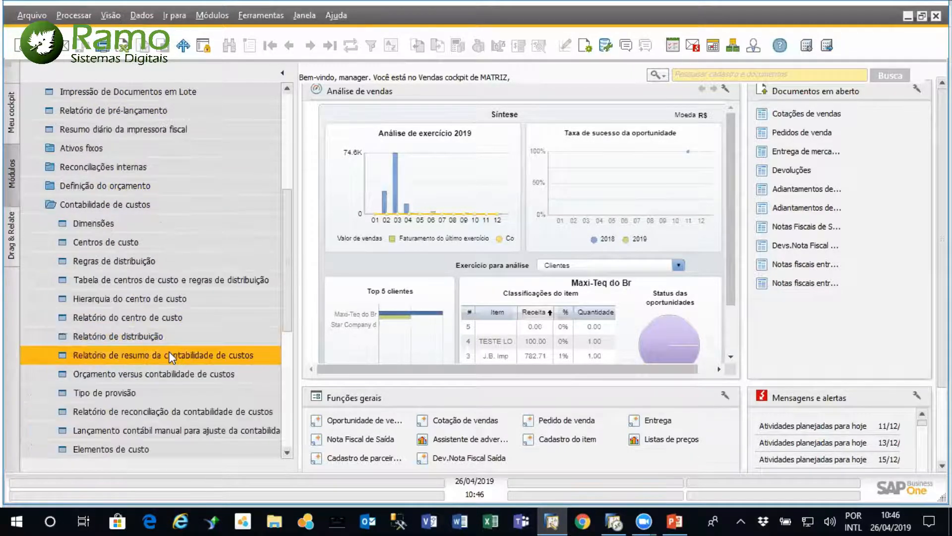
click(172, 318)
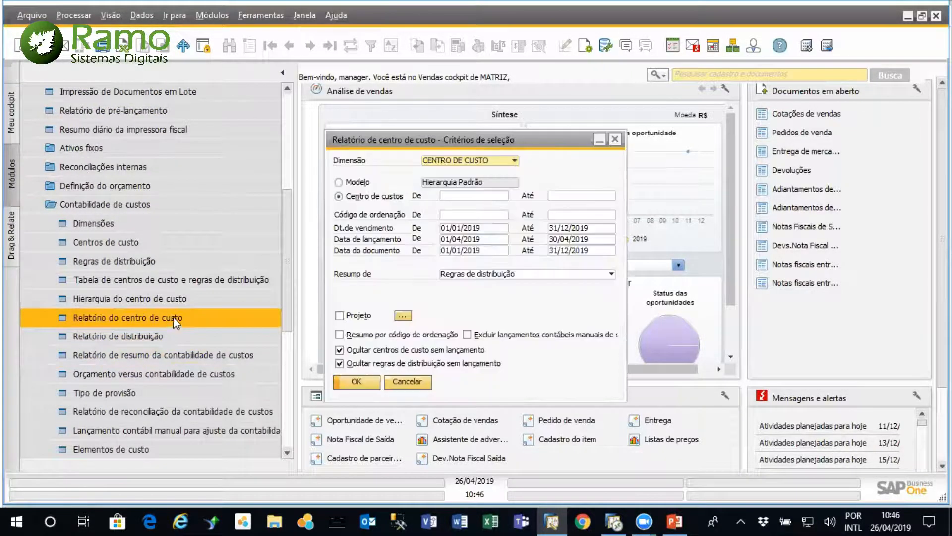
Run the report for the CENTRO DE CUSTO dimension with the Hierarquia Padrão model, examine Diretoria Adm/Financeira's breakdown, and return to the criteria
click(516, 160)
click(504, 172)
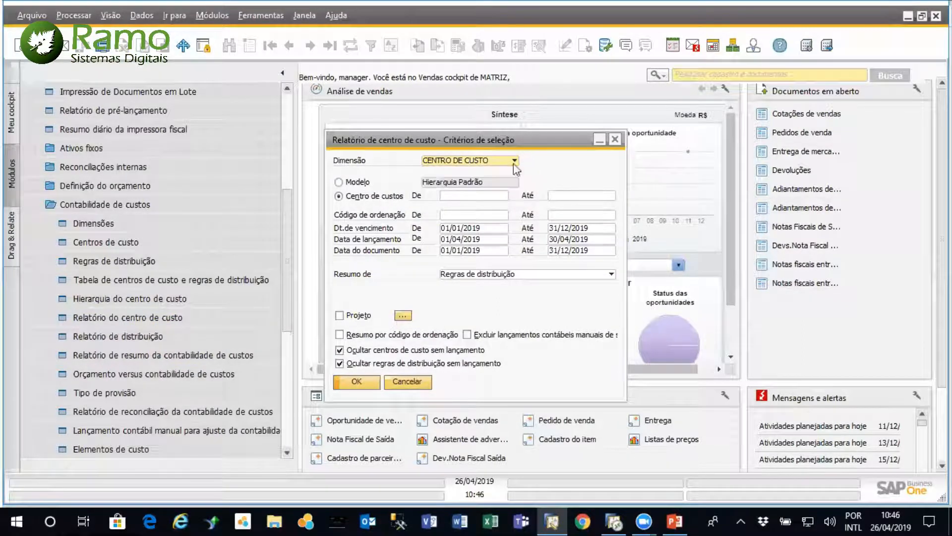
click(338, 182)
click(357, 379)
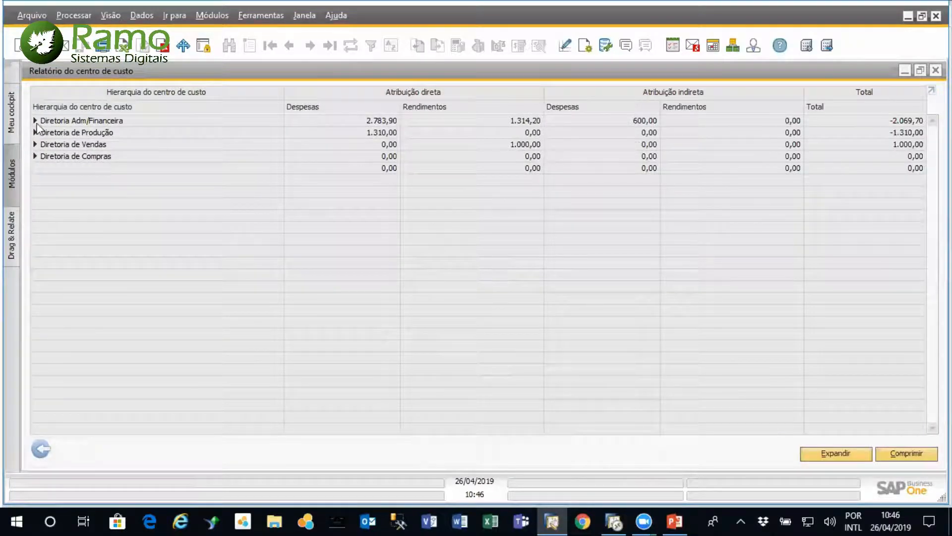
click(35, 121)
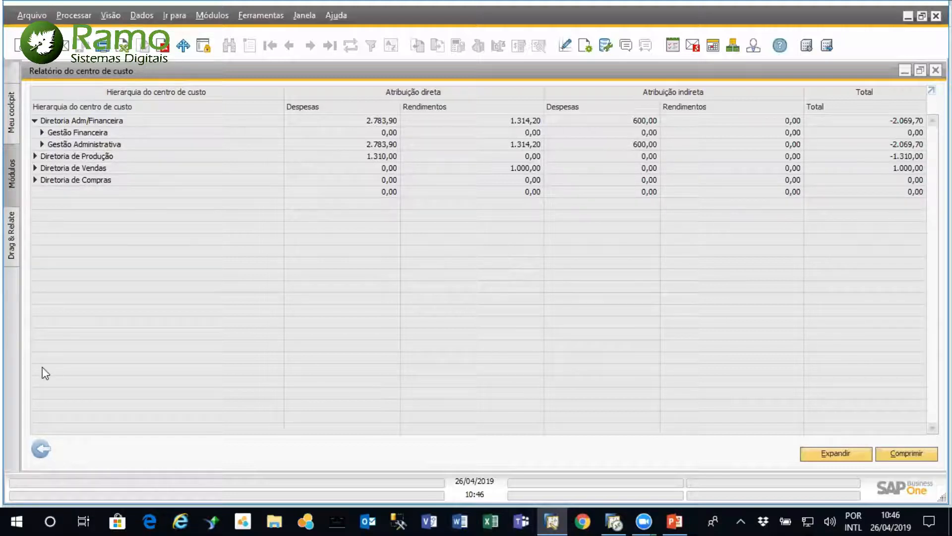
click(41, 449)
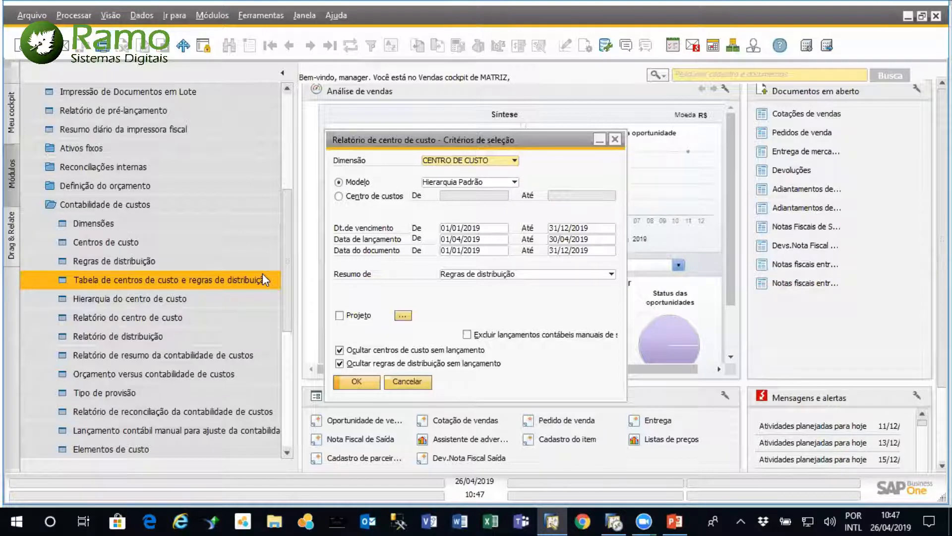
Review the cost accounting dimensions, and cancel both the dimensions window and the cost center report criteria
double_click(123, 221)
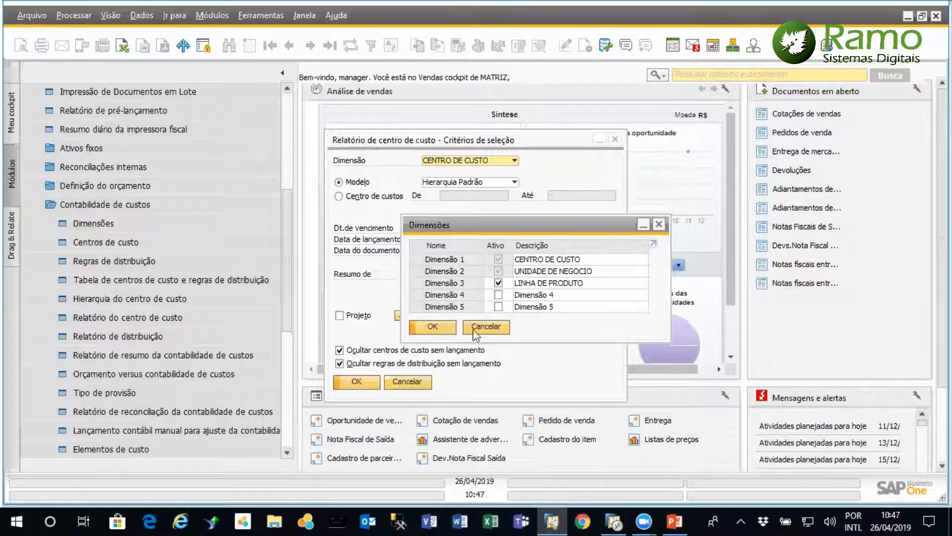
click(487, 327)
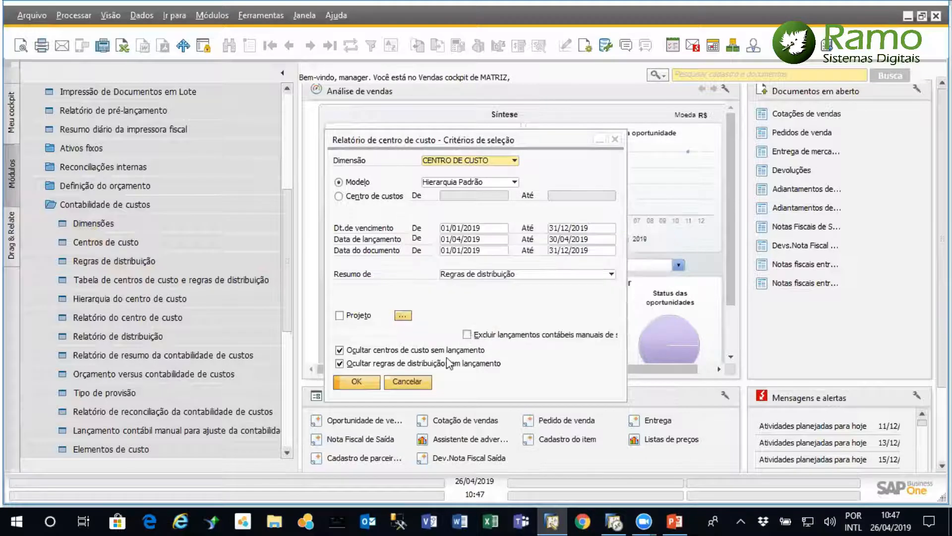
click(406, 381)
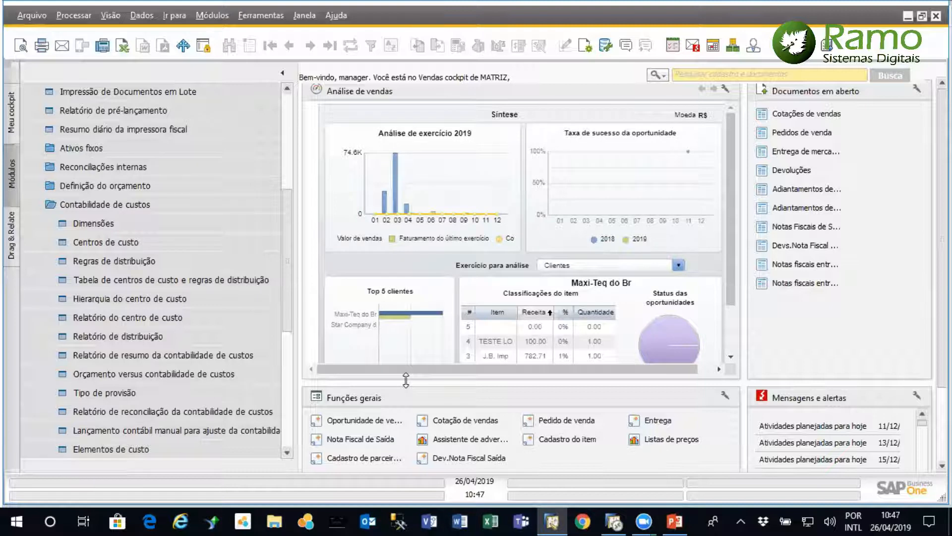
Open the Projetos definition from the finance settings under Administração and review the projects and their validity dates
drag(291, 229, 294, 135)
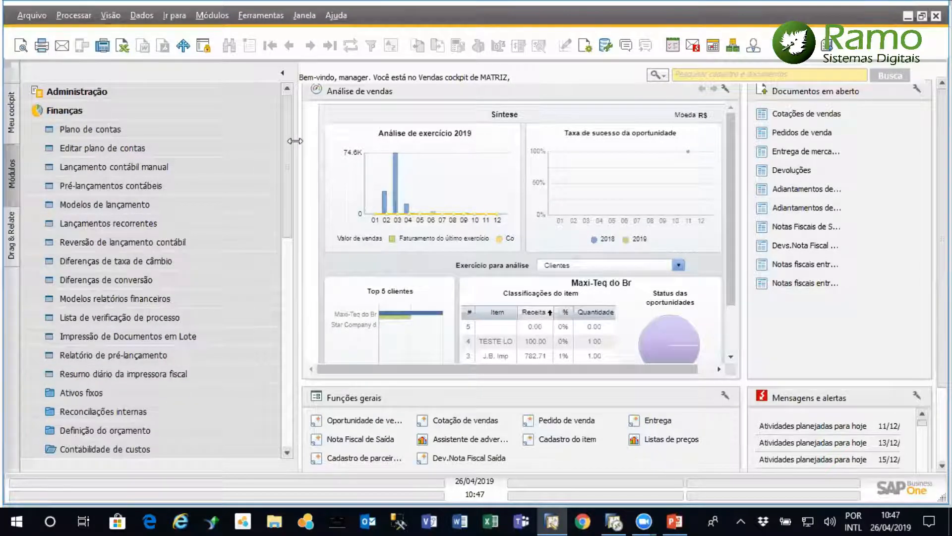
click(142, 110)
click(133, 89)
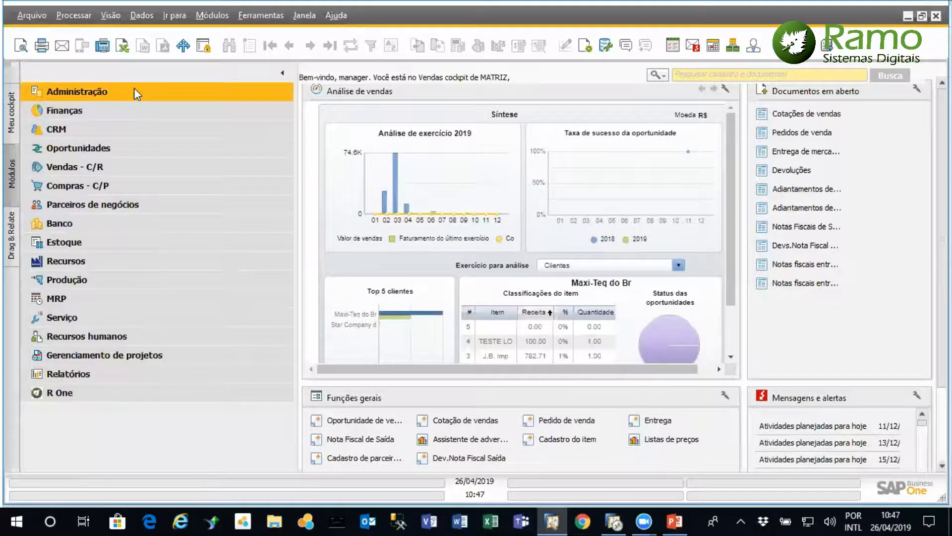
click(111, 167)
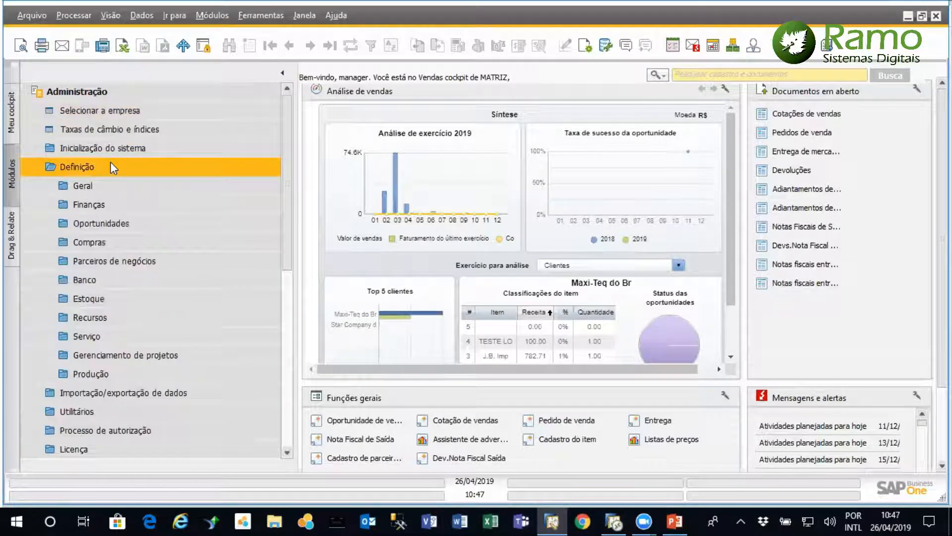
click(118, 205)
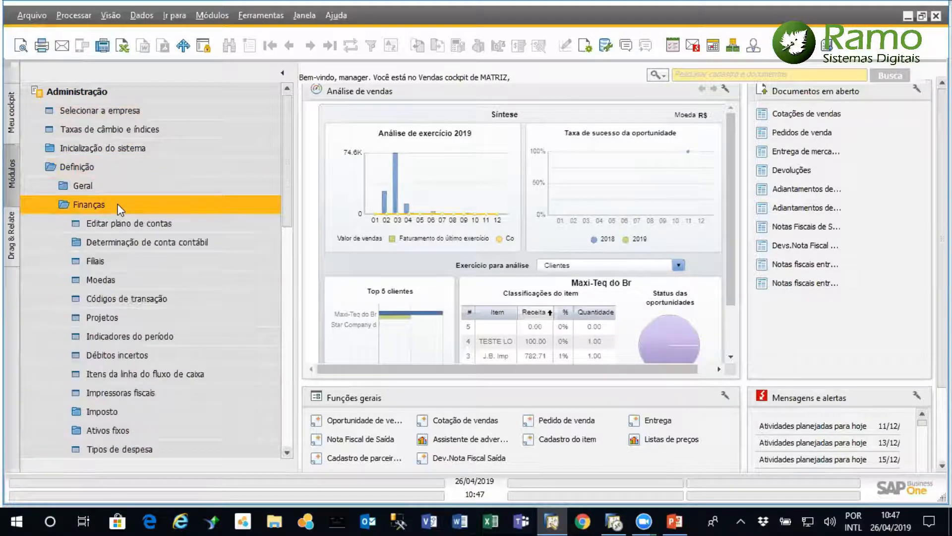
click(145, 319)
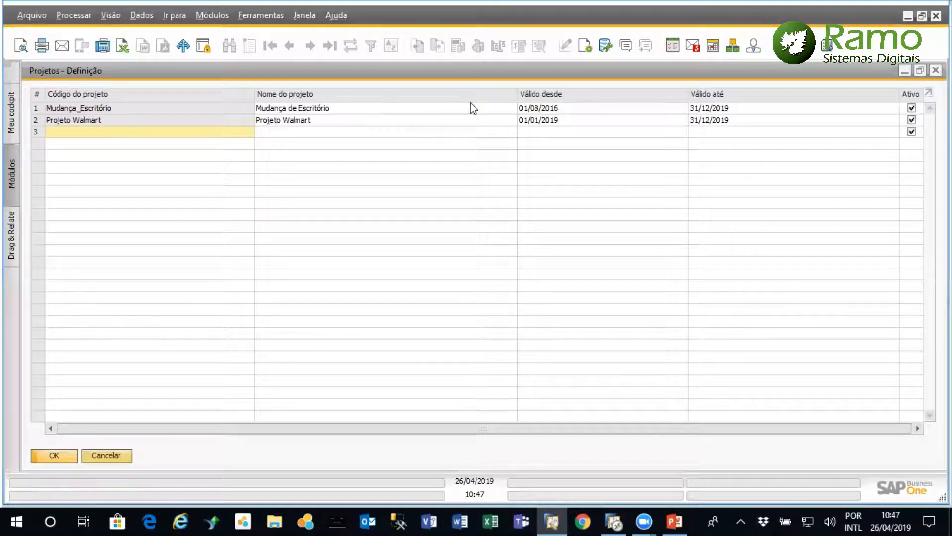
double_click(470, 71)
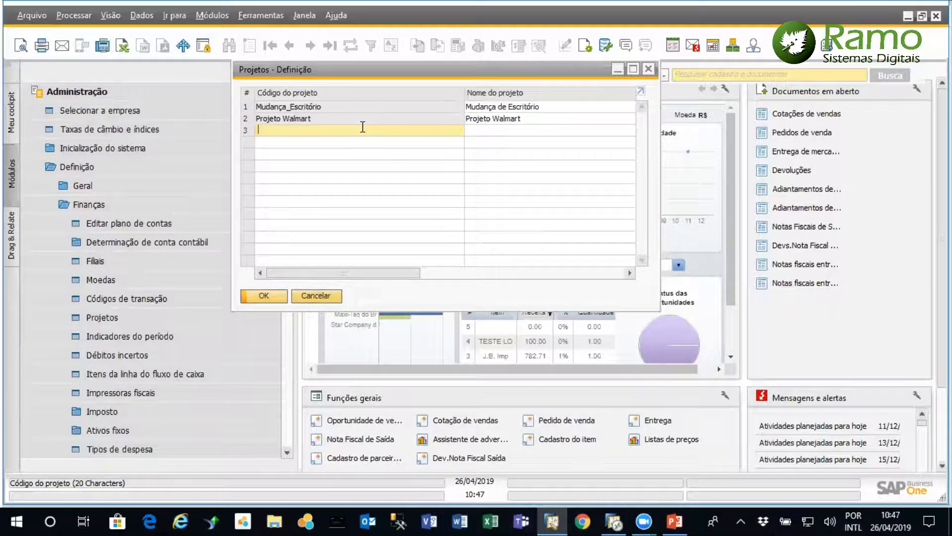
drag(453, 74, 451, 173)
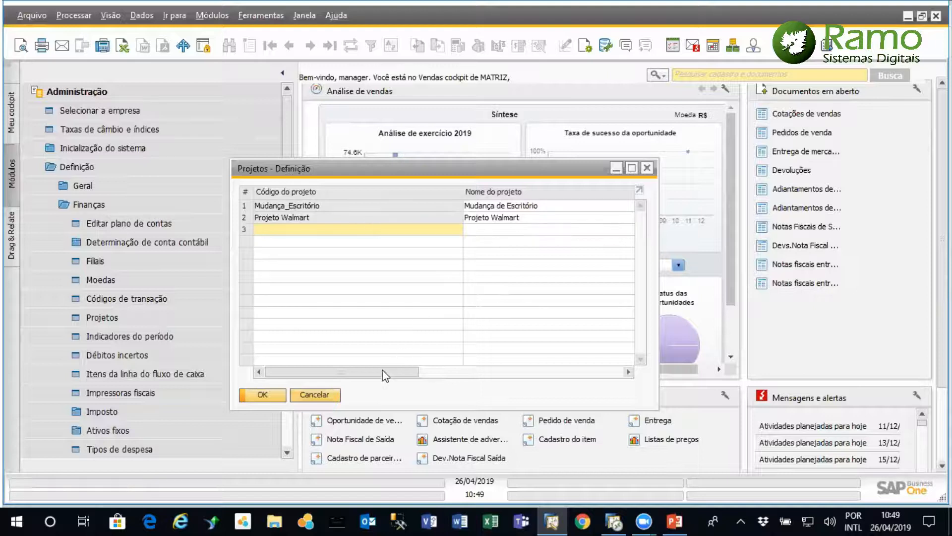
click(632, 167)
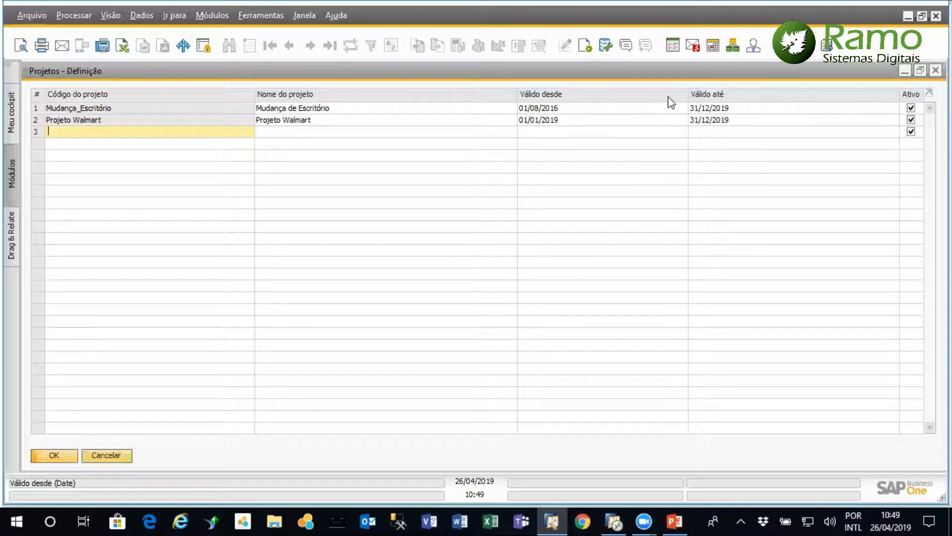
click(260, 15)
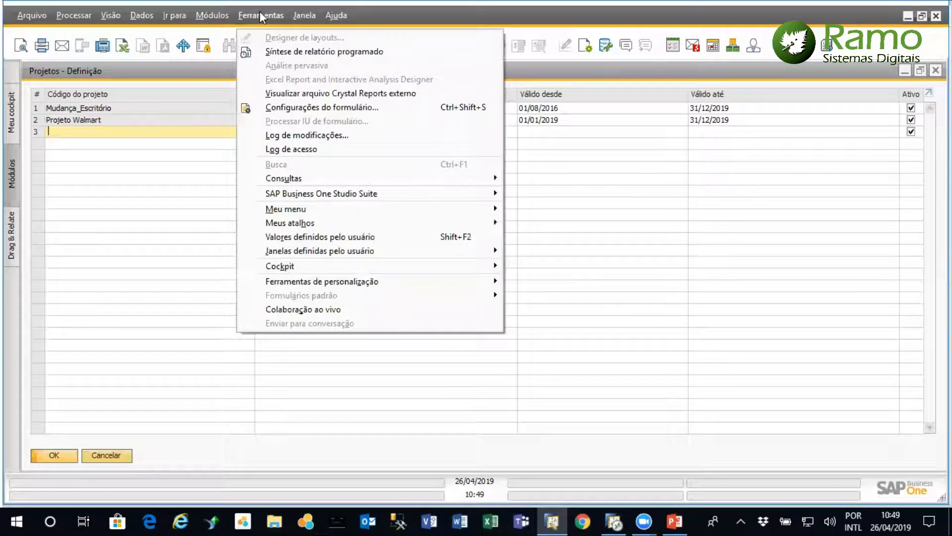
mouse_move(367, 287)
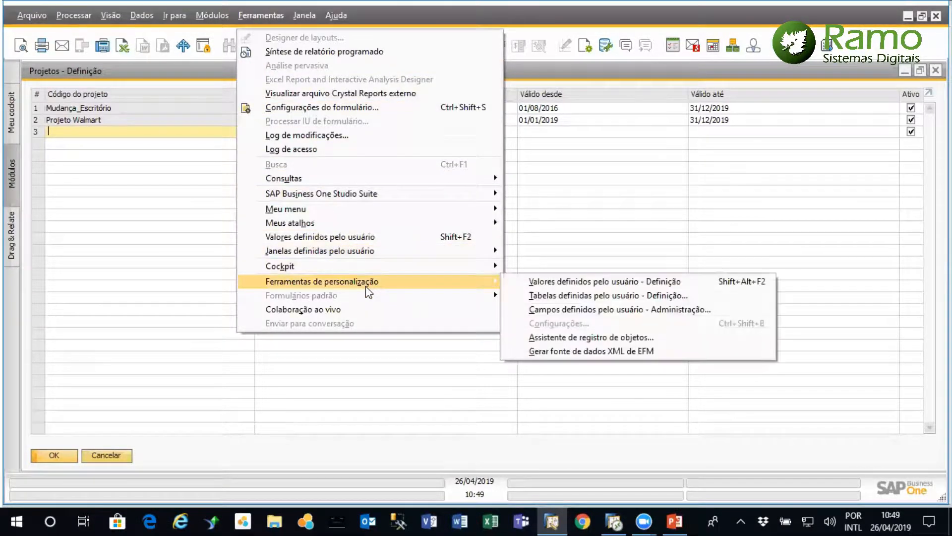
click(554, 287)
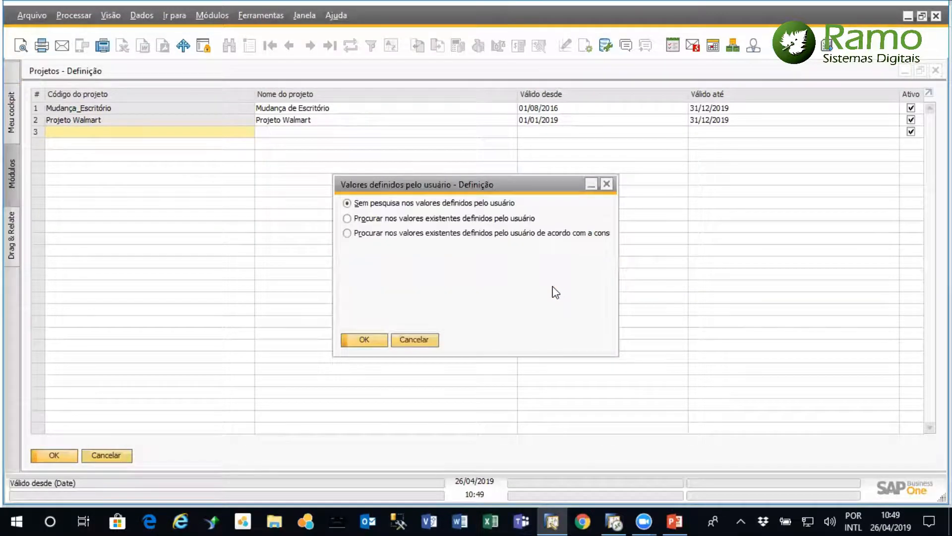
click(415, 340)
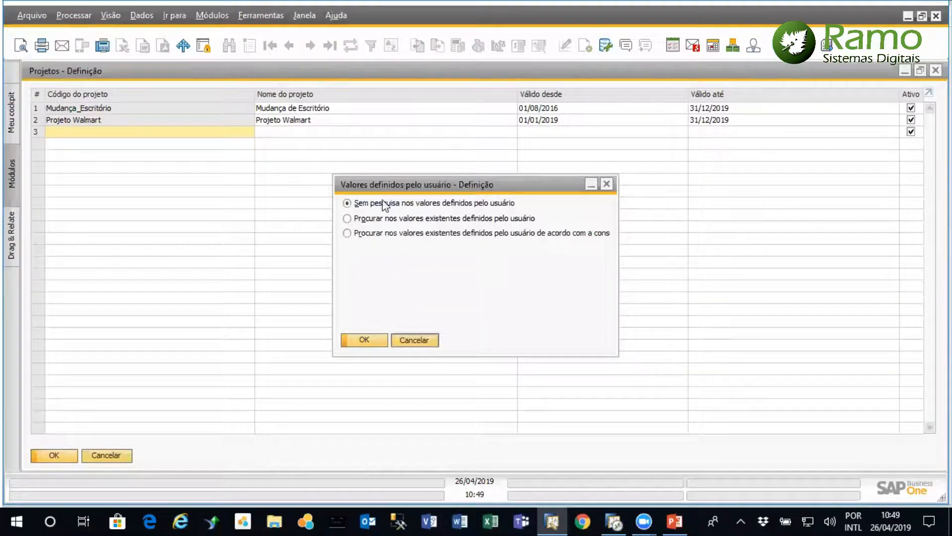
Examine the Cadastro and Gerenciamento de projetos categories in the user-defined fields administration, and close it and the project definitions
click(263, 11)
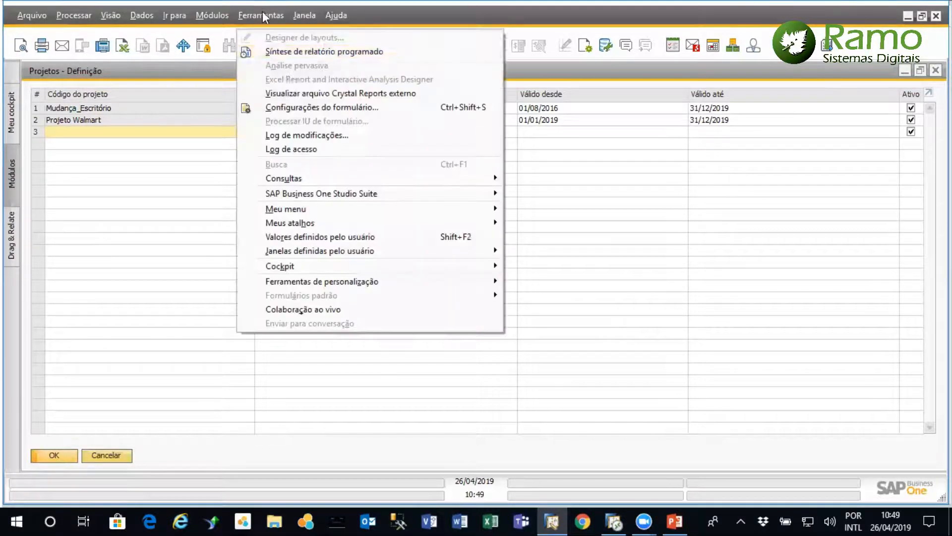
mouse_move(394, 280)
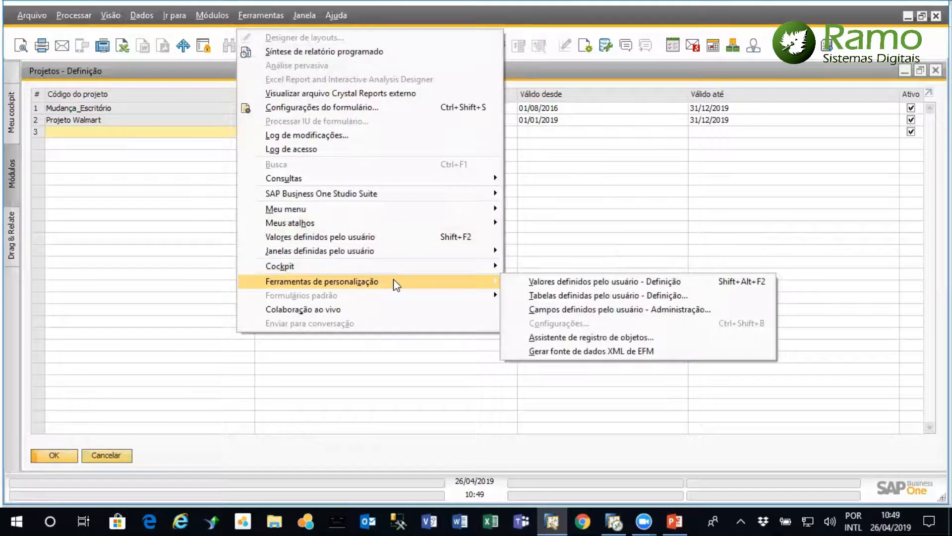
click(592, 312)
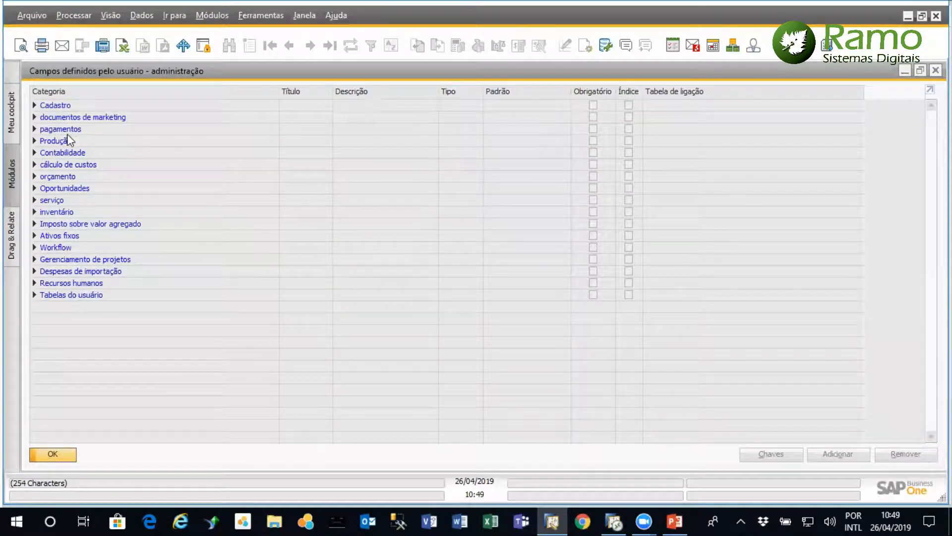
click(34, 105)
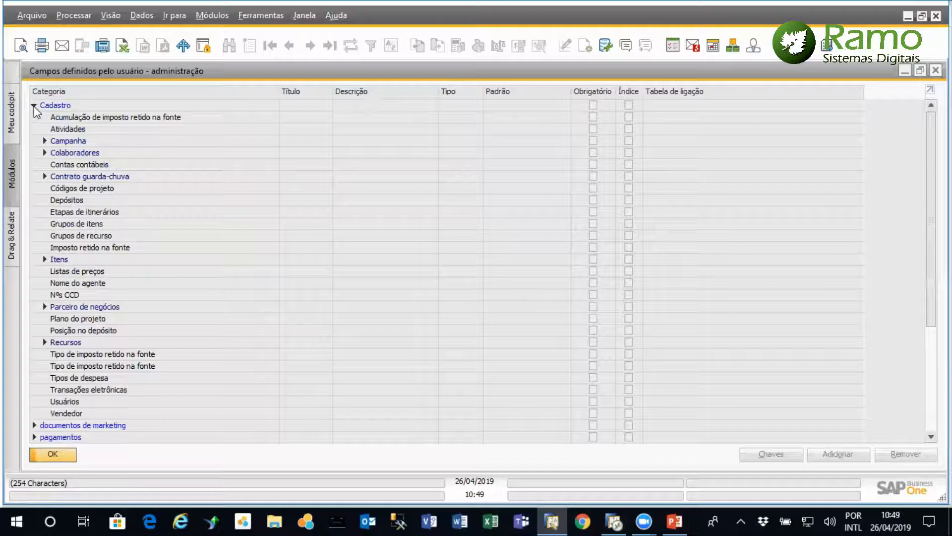
click(34, 106)
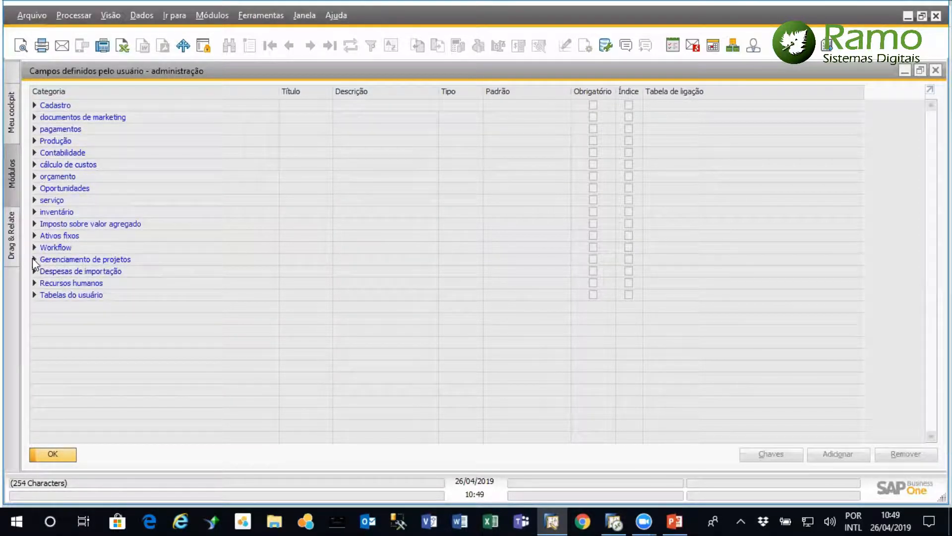
click(35, 260)
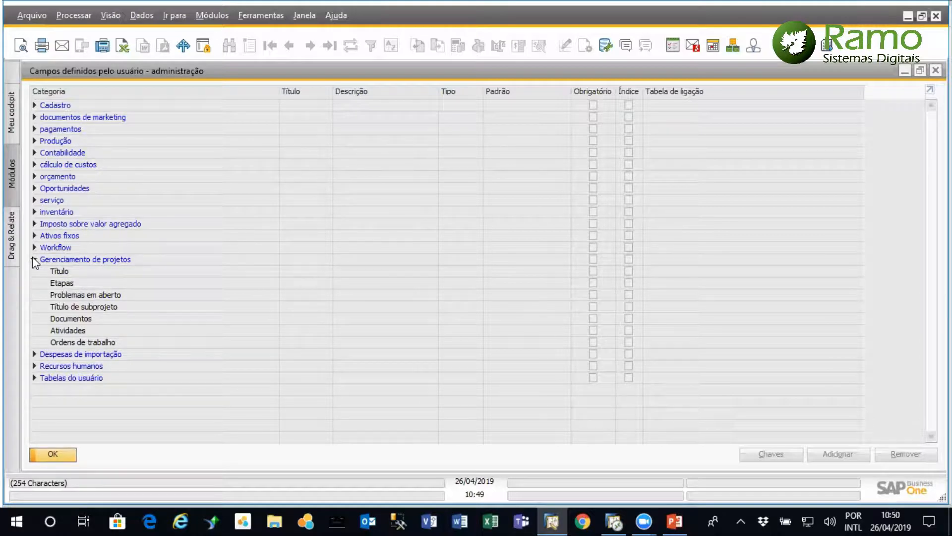
click(34, 259)
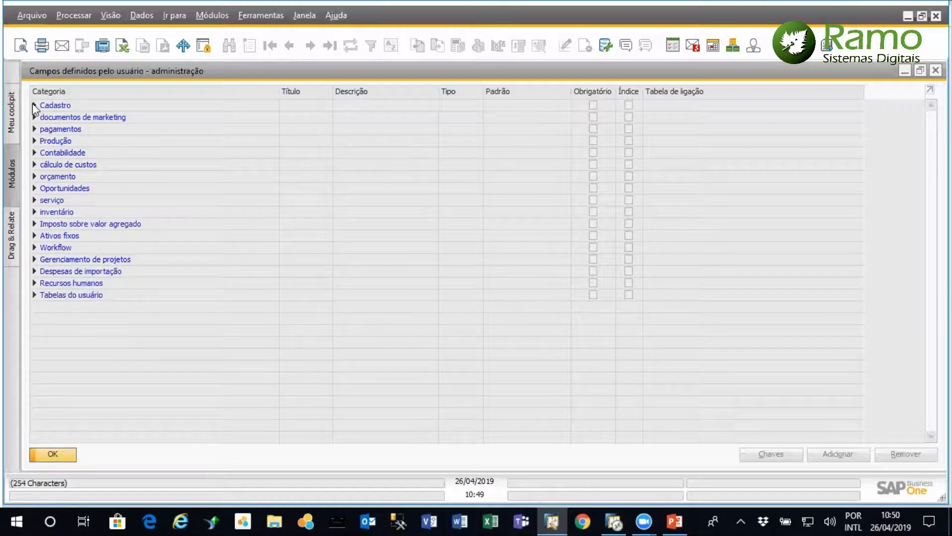
click(34, 105)
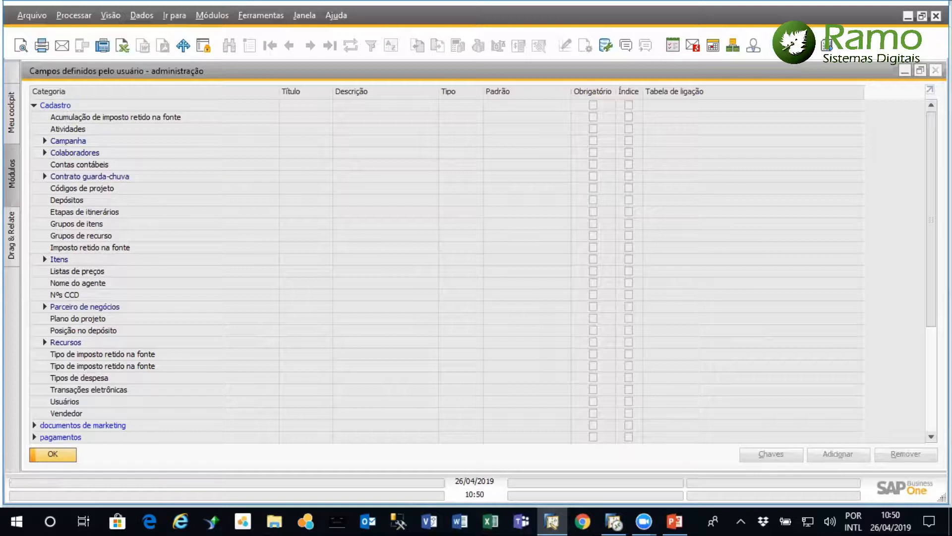
click(935, 71)
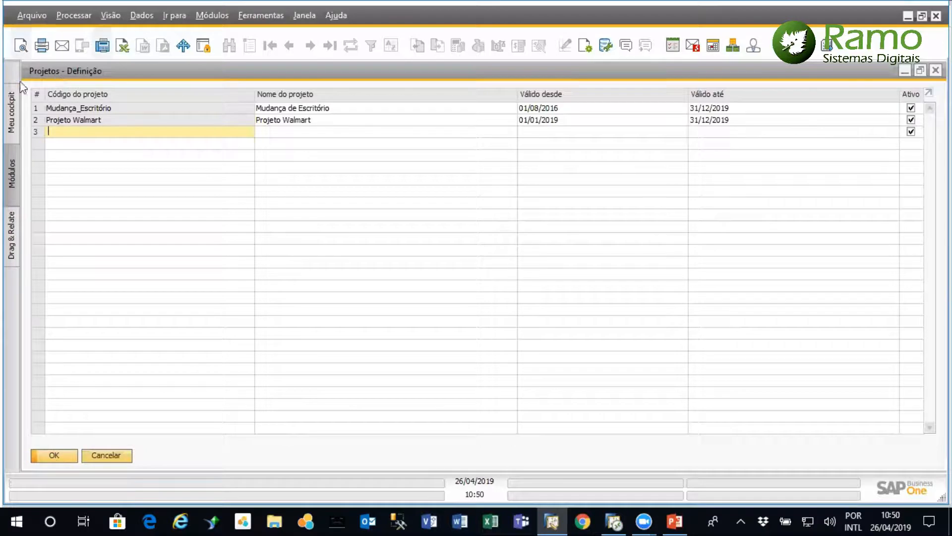
click(936, 70)
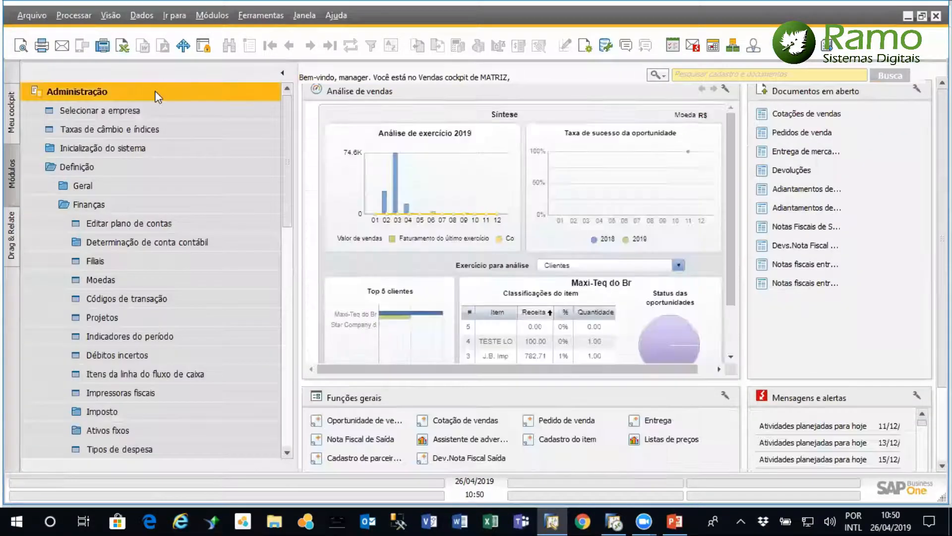
Start a new purchase order (Pedido de compra) for supplier V10000, ACME Associados
click(156, 100)
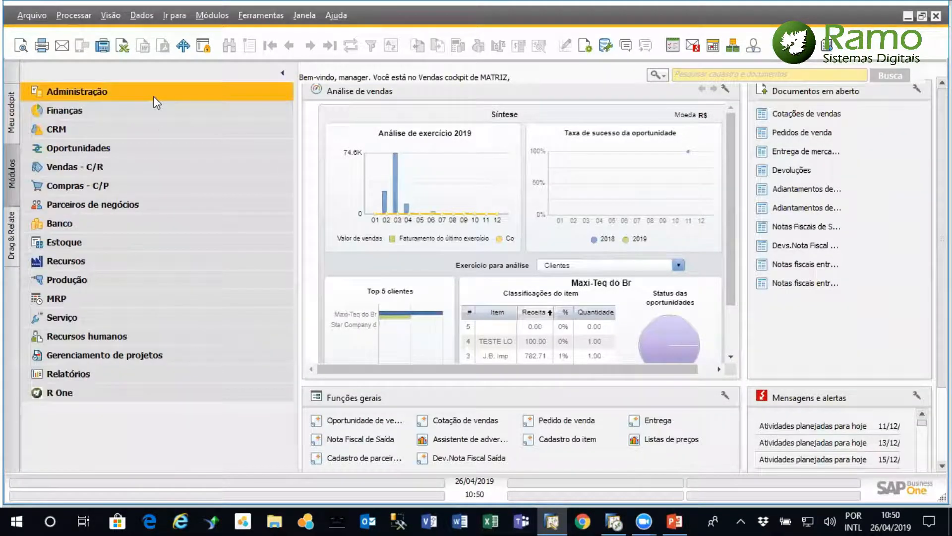
click(129, 187)
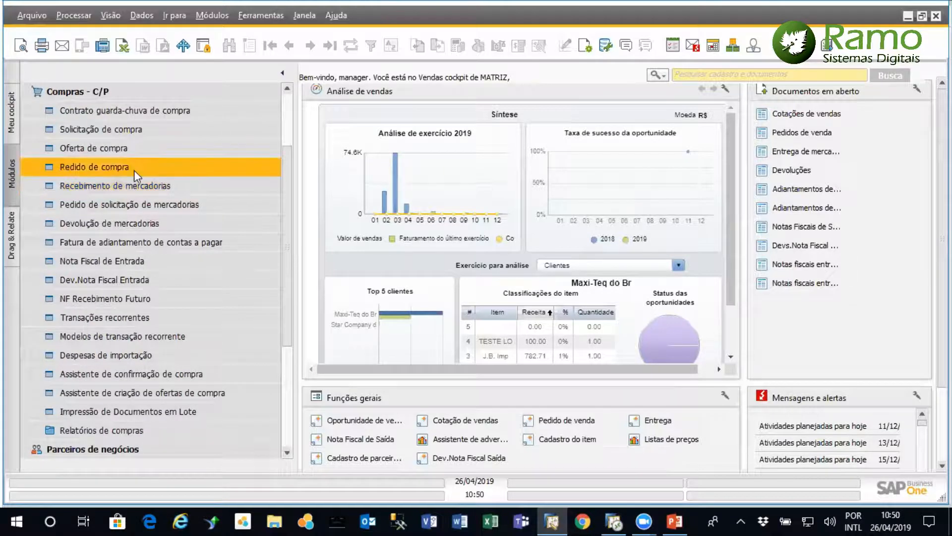
click(134, 170)
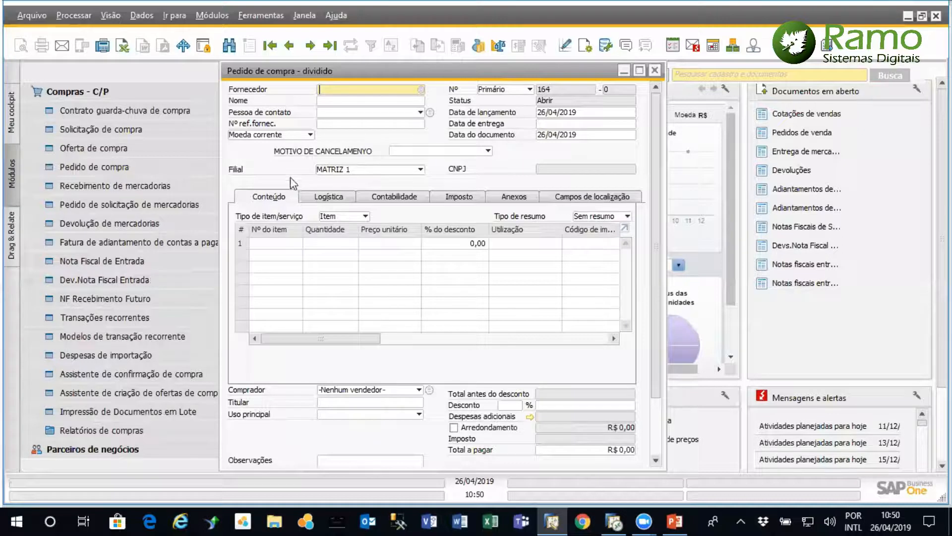
click(415, 197)
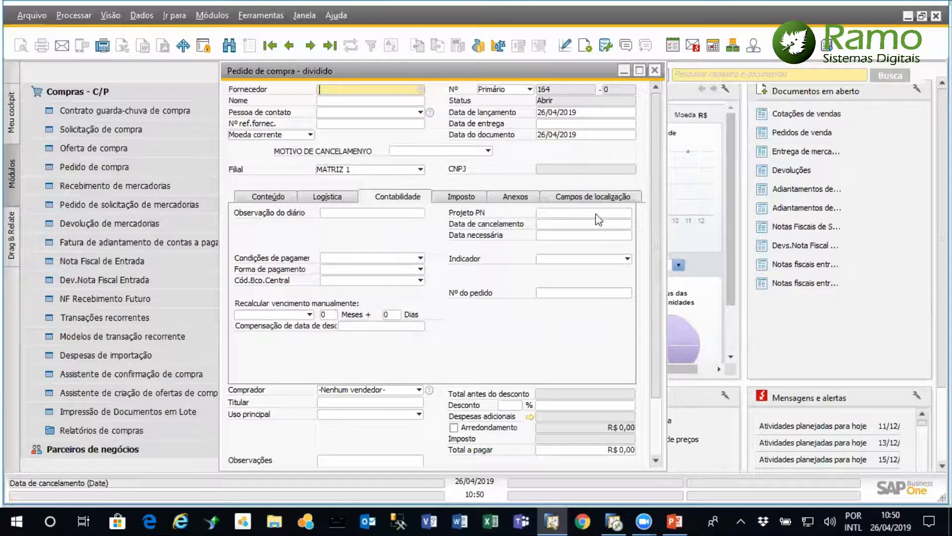
click(584, 214)
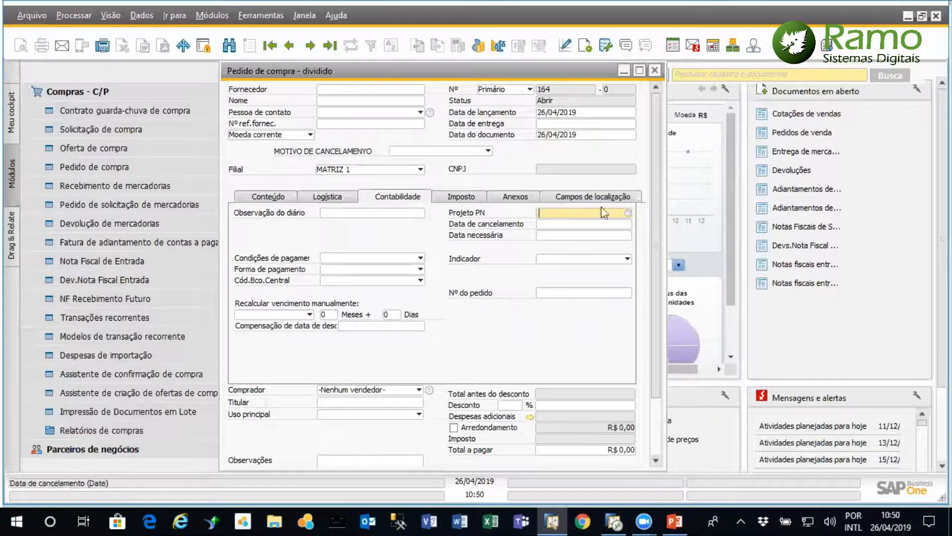
click(417, 95)
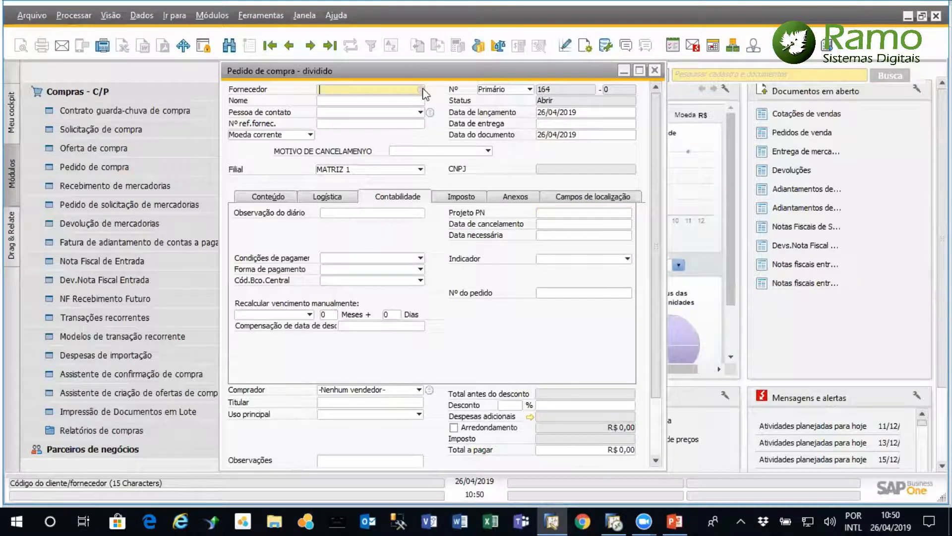
key(Tab)
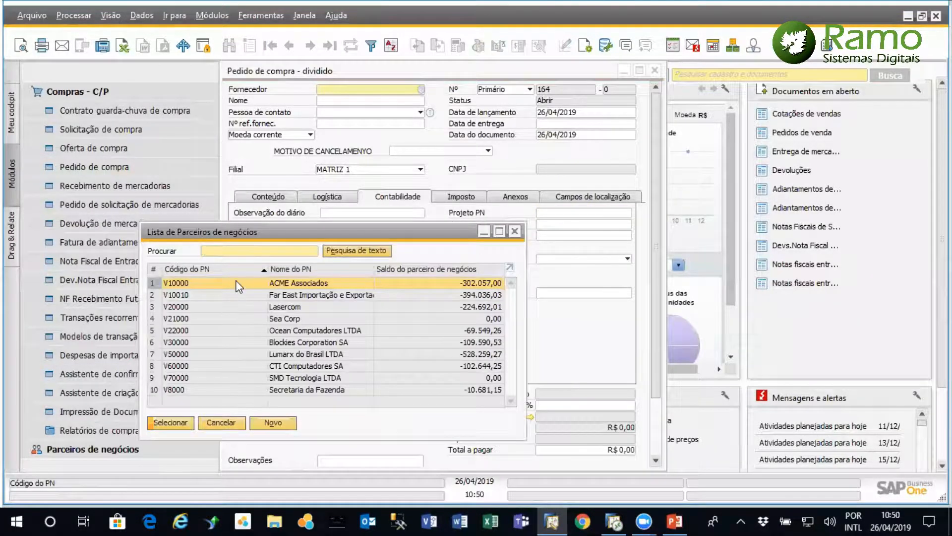
key(Return)
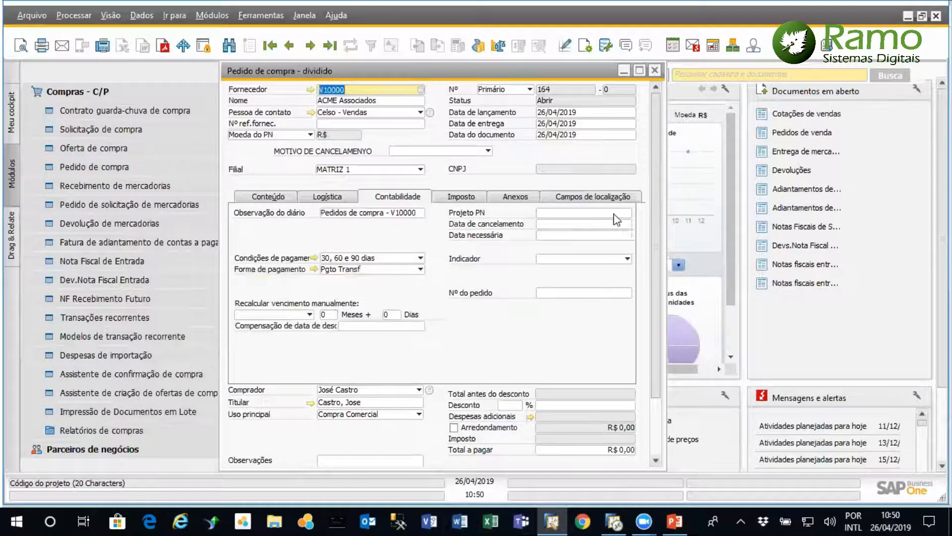
Assign the Mudança_Escritório project to the purchase order as its Projeto PN in the accounting data
click(618, 213)
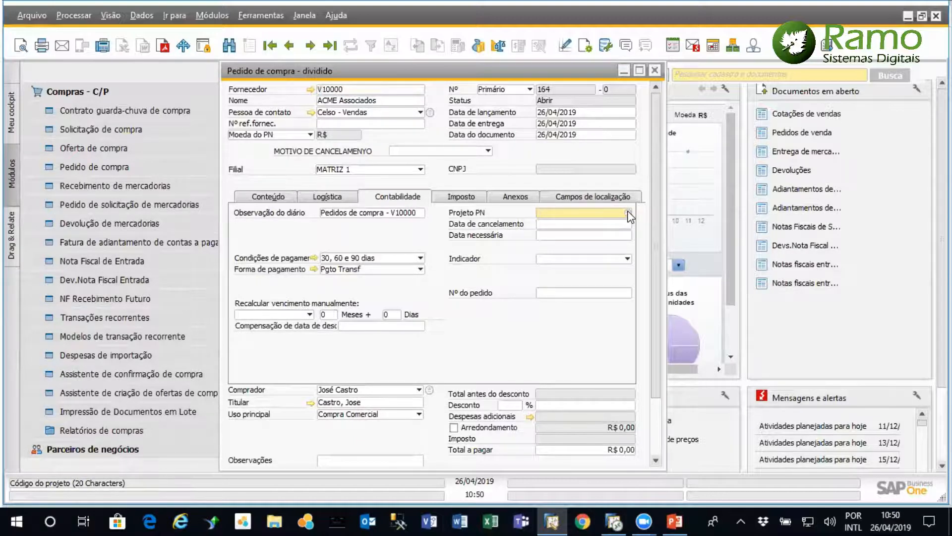
click(628, 214)
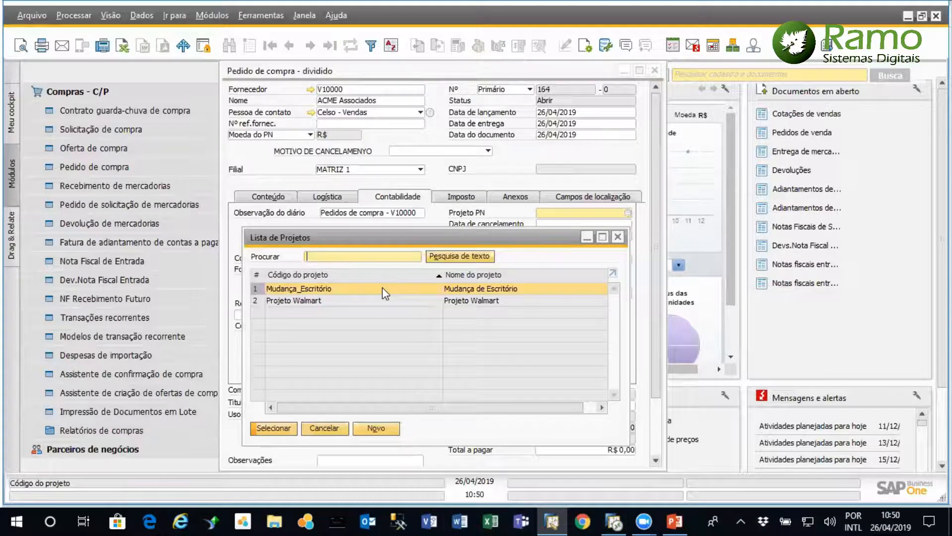
double_click(350, 289)
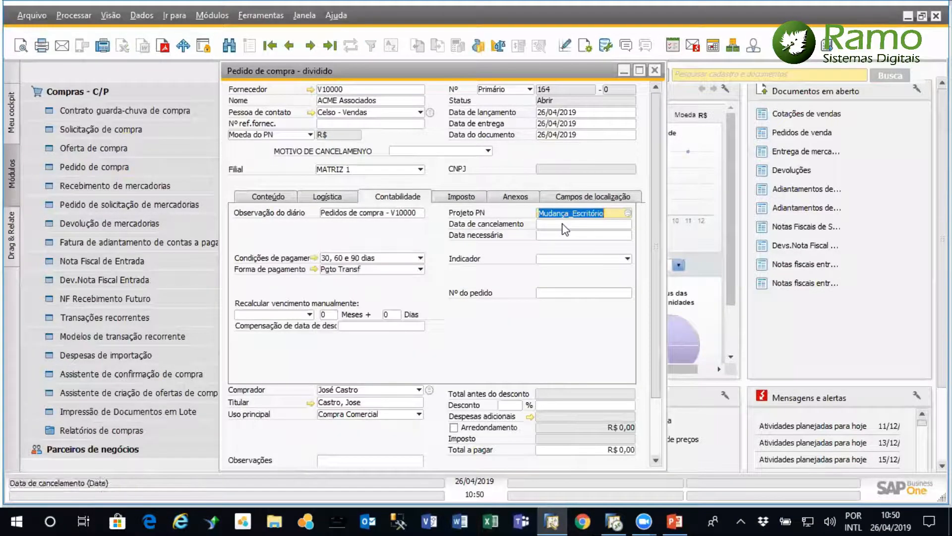
Add item A00001 as the first line of the purchase order and go to that line's Projeto field
click(284, 197)
click(283, 243)
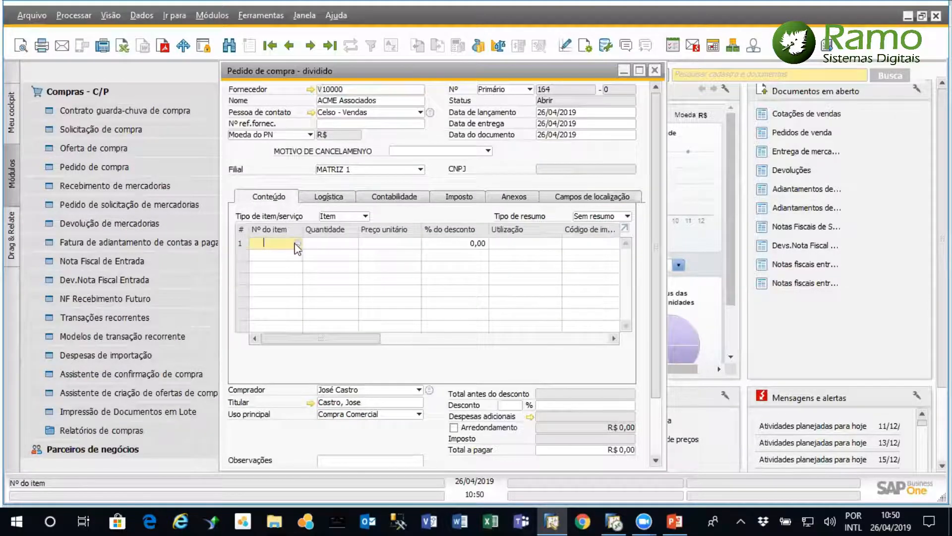
key(Tab)
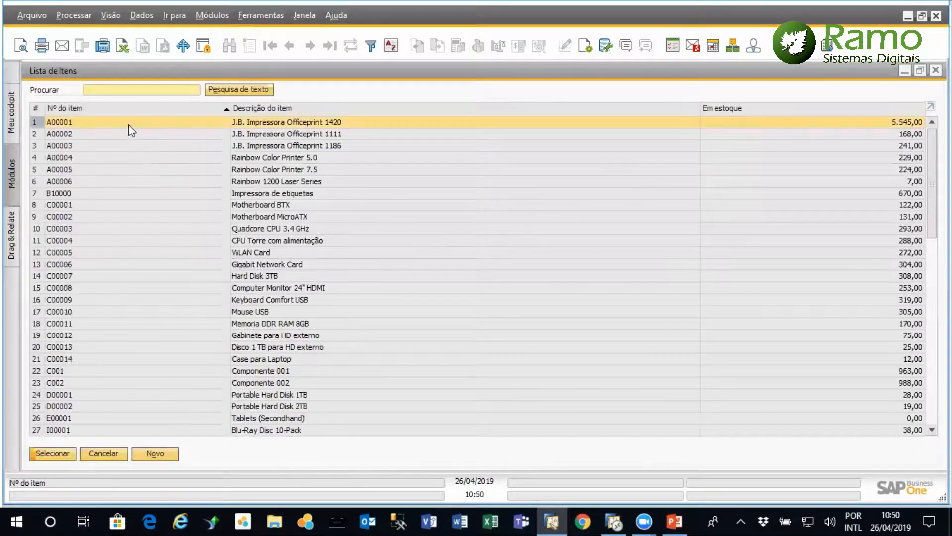
double_click(129, 123)
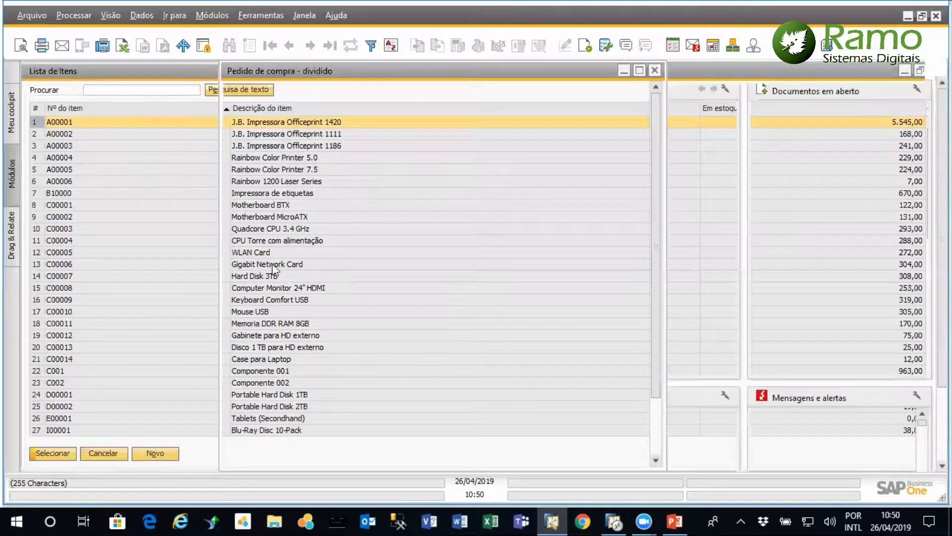
drag(349, 342, 454, 335)
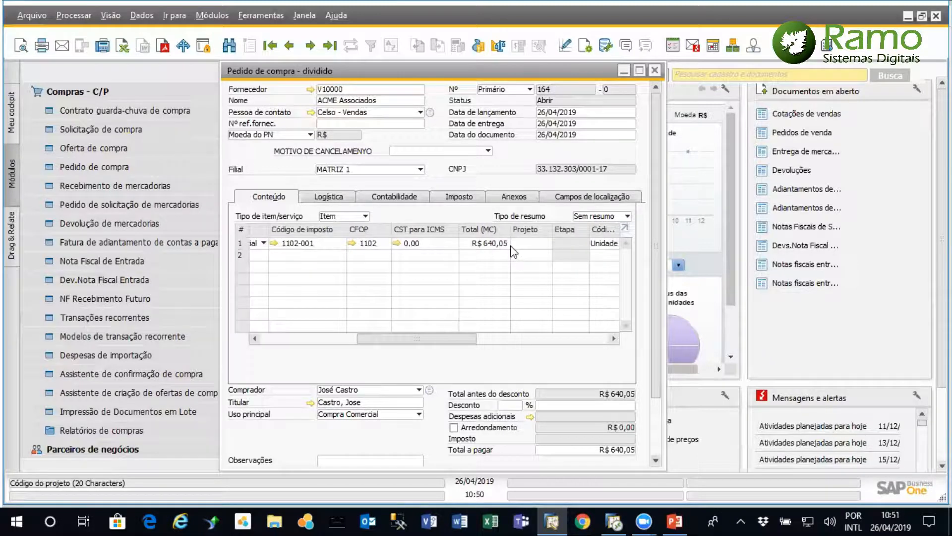
click(540, 244)
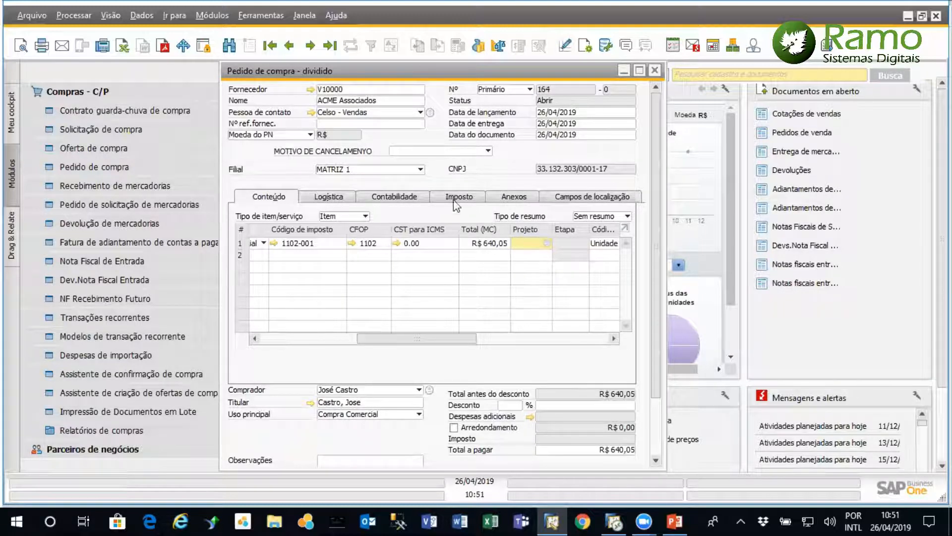
Recheck the Projeto PN in the purchase order's accounting data, and close the order without saving
click(400, 198)
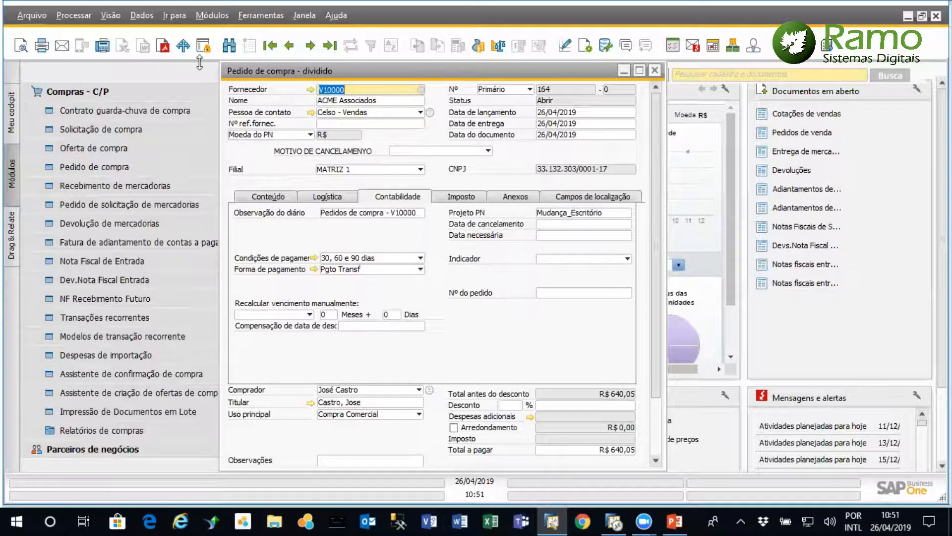
click(654, 77)
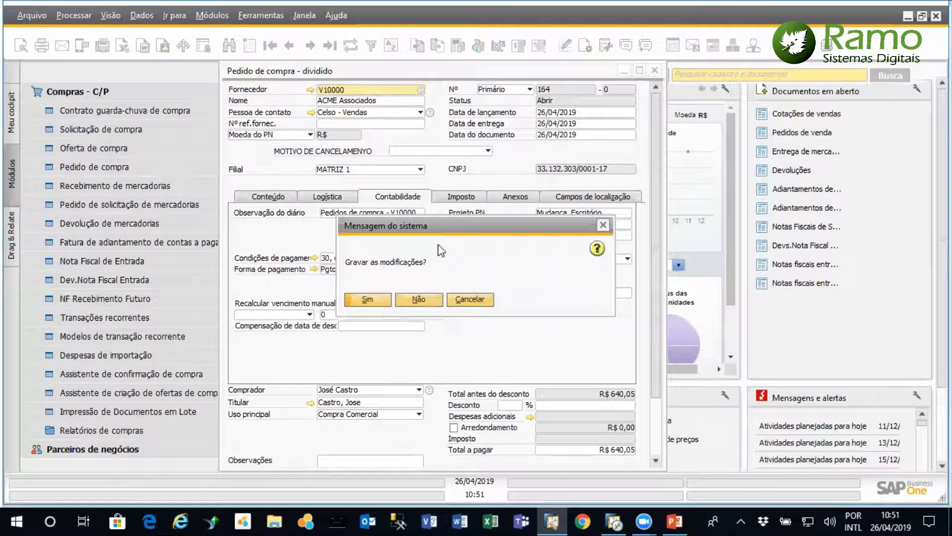
click(427, 300)
Open the last manual journal entry (Lançamento contábil manual) in Finanças, inspect the Projeto column of its lines, and close it
click(141, 89)
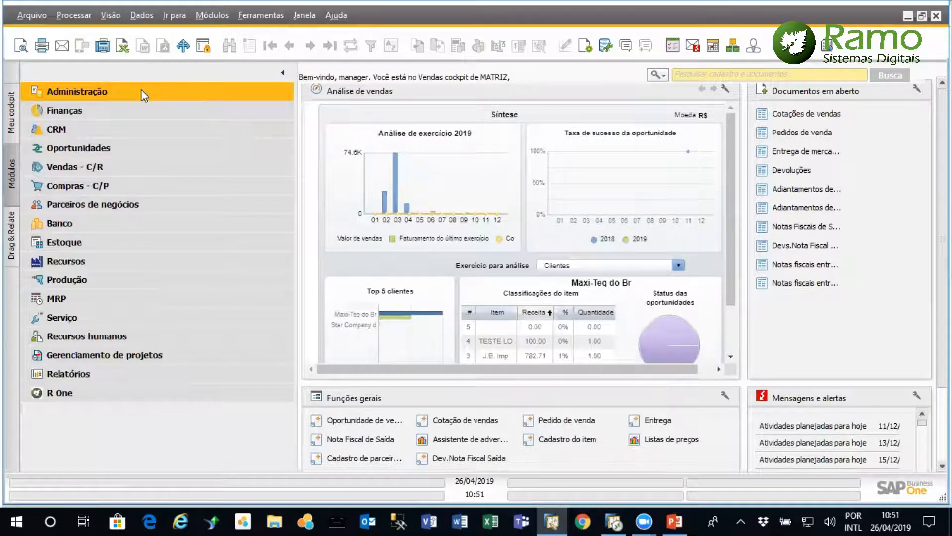
click(113, 112)
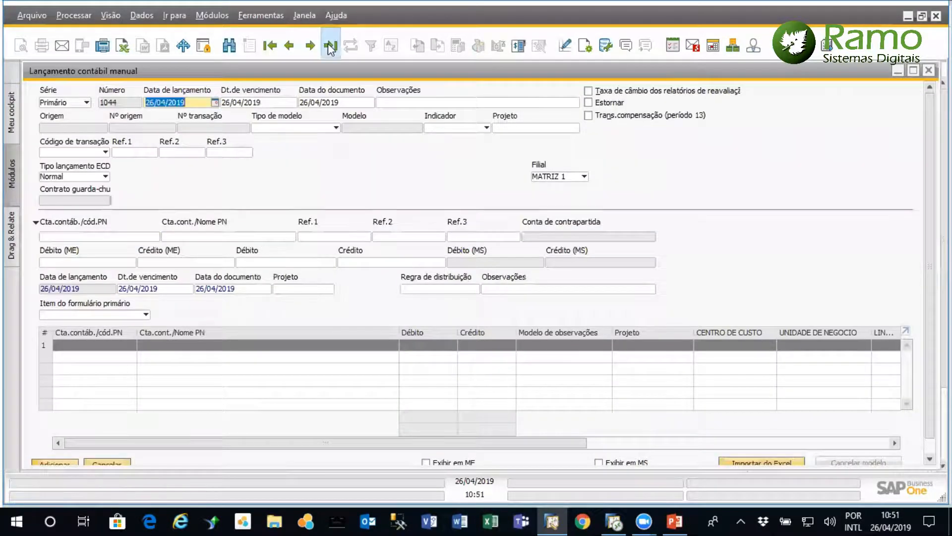
click(329, 46)
drag(578, 442, 756, 440)
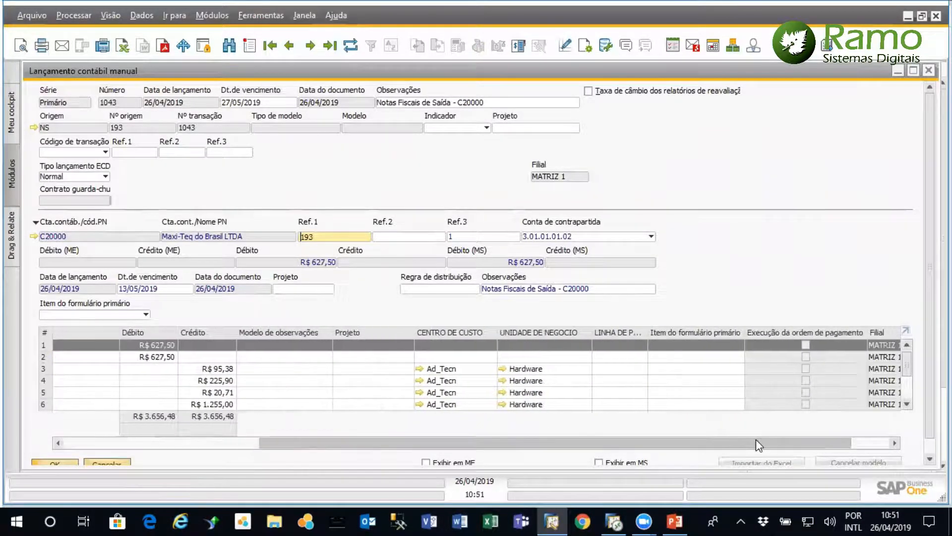
click(369, 368)
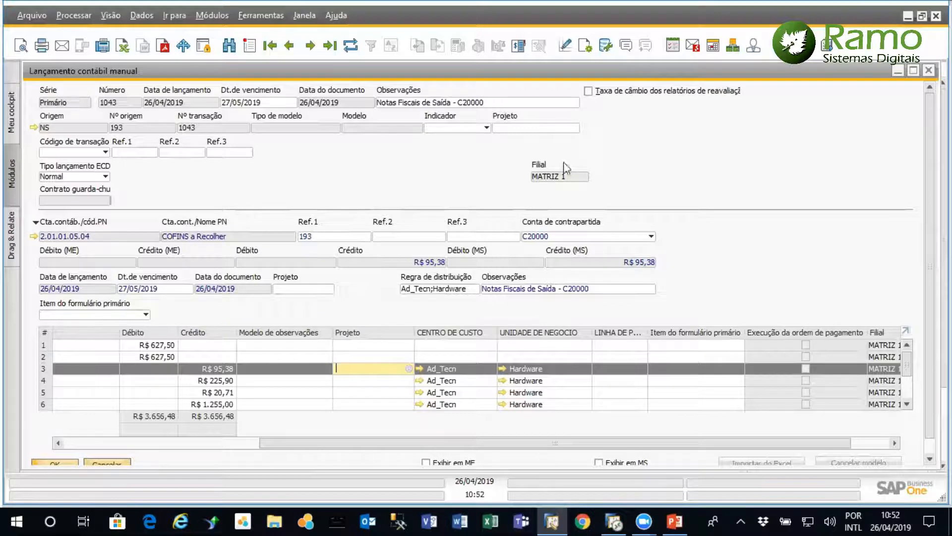
click(928, 70)
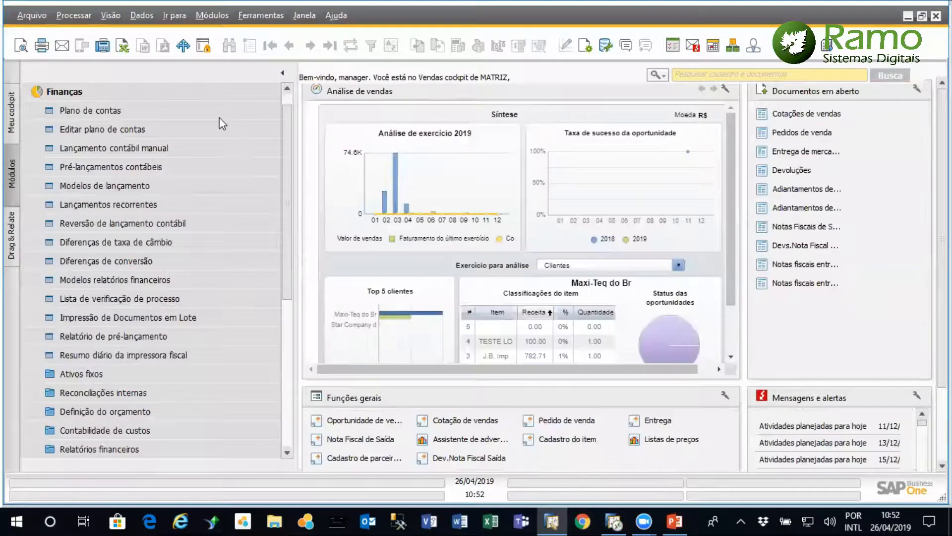
Open the selection criteria of the Fluxo de caixa report from the financial reports in Finanças
click(194, 97)
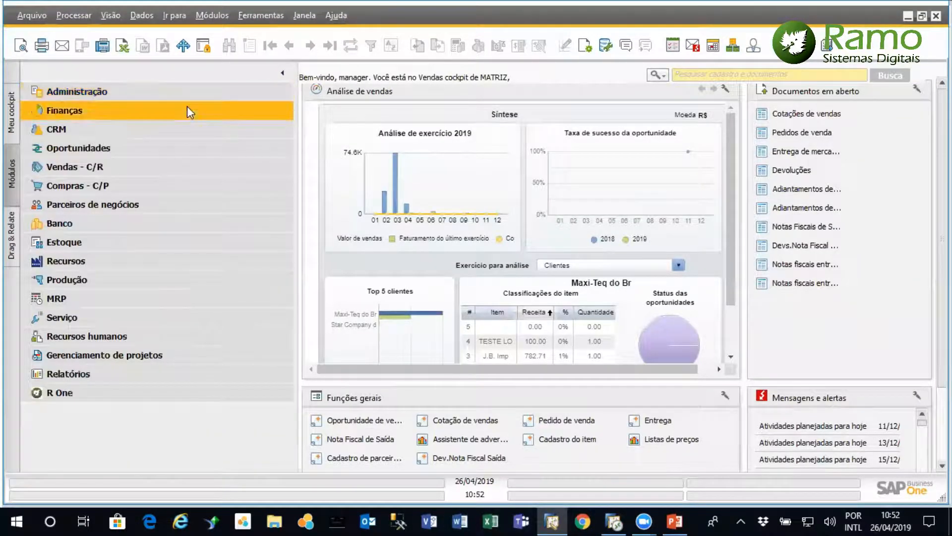
click(186, 107)
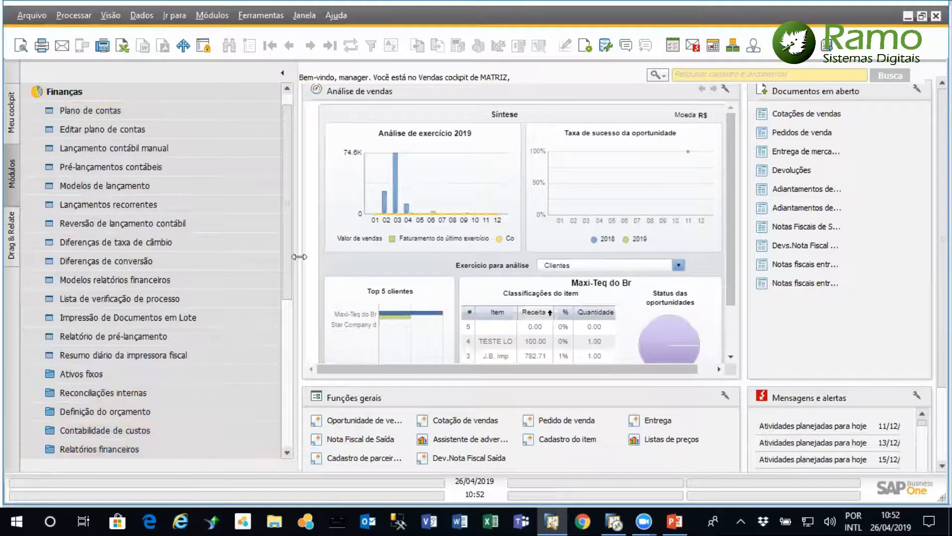
scroll(290, 300, down, 1)
click(164, 391)
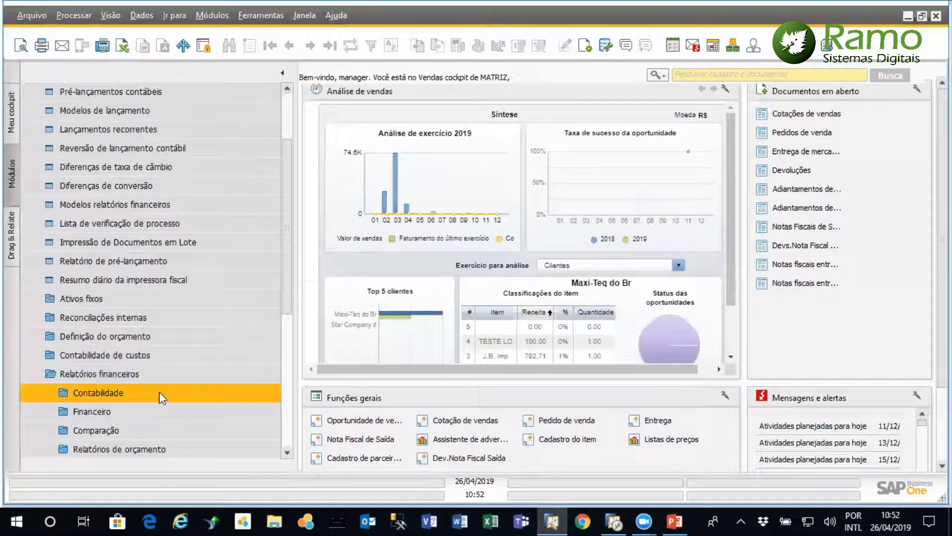
click(141, 414)
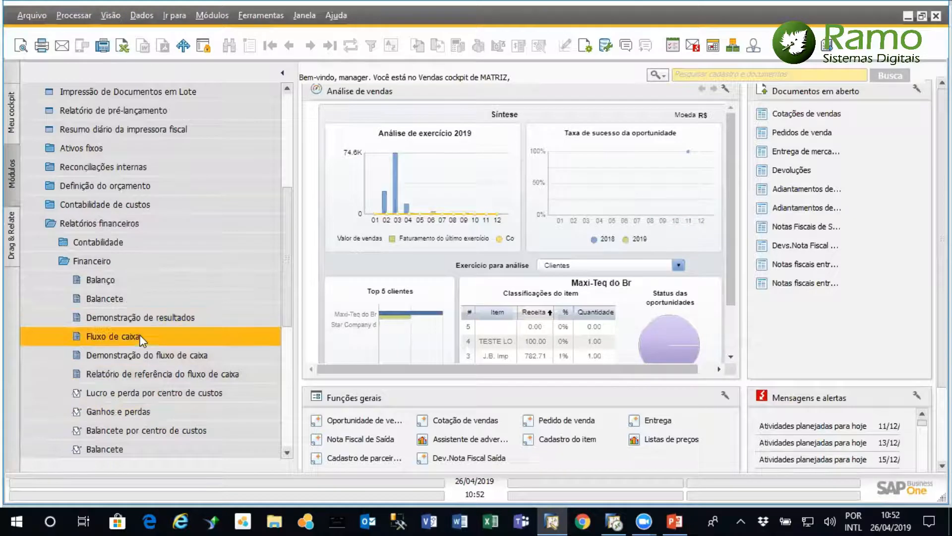
click(162, 337)
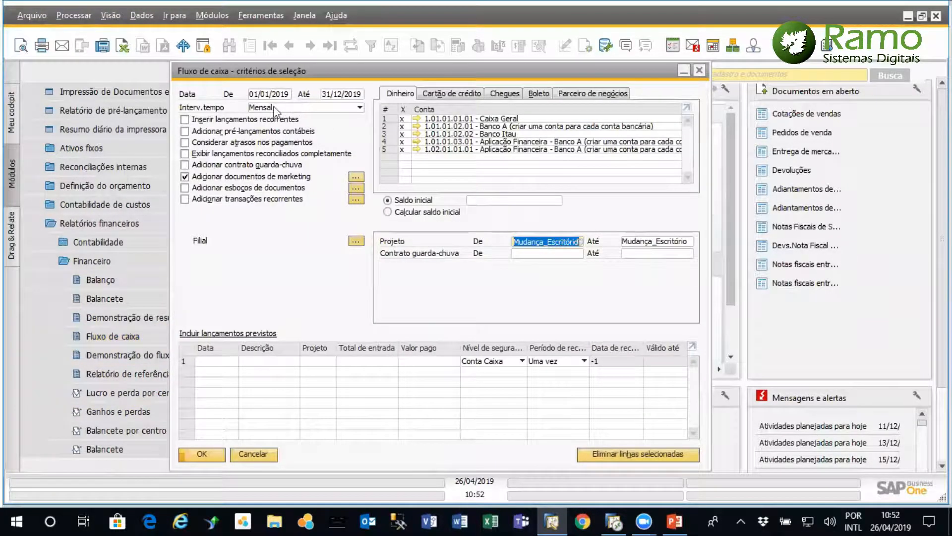
Clear the start and end of the Projeto range and run the cash flow report
key(BackSpace)
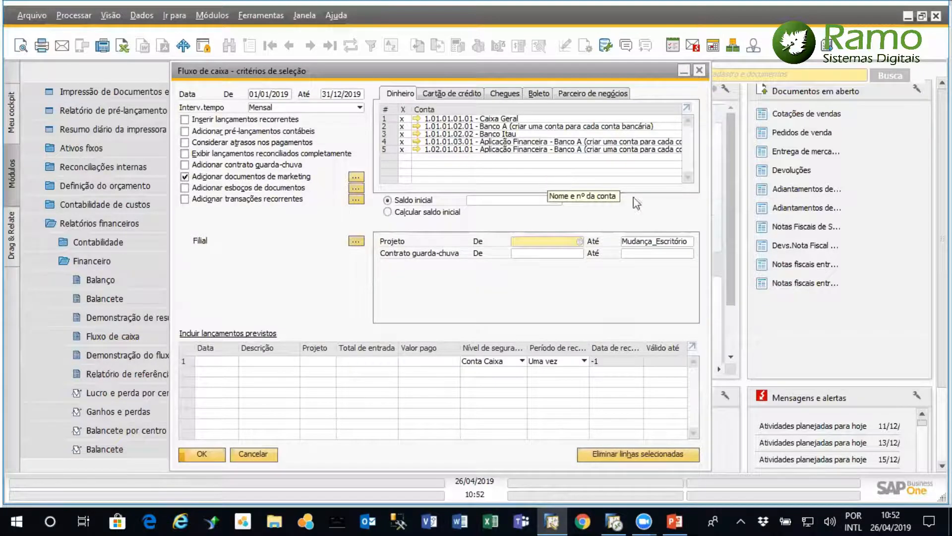
click(651, 240)
key(BackSpace)
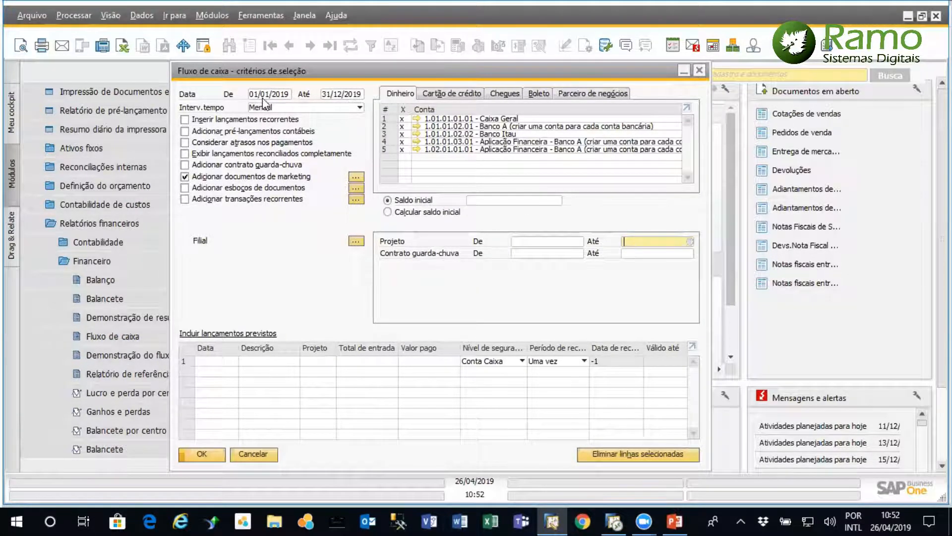
drag(277, 71, 288, 82)
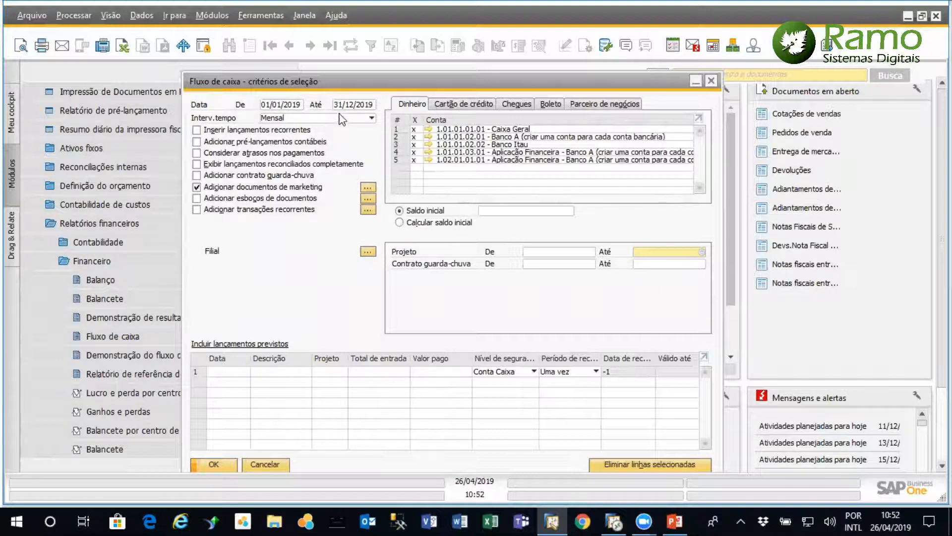
click(223, 465)
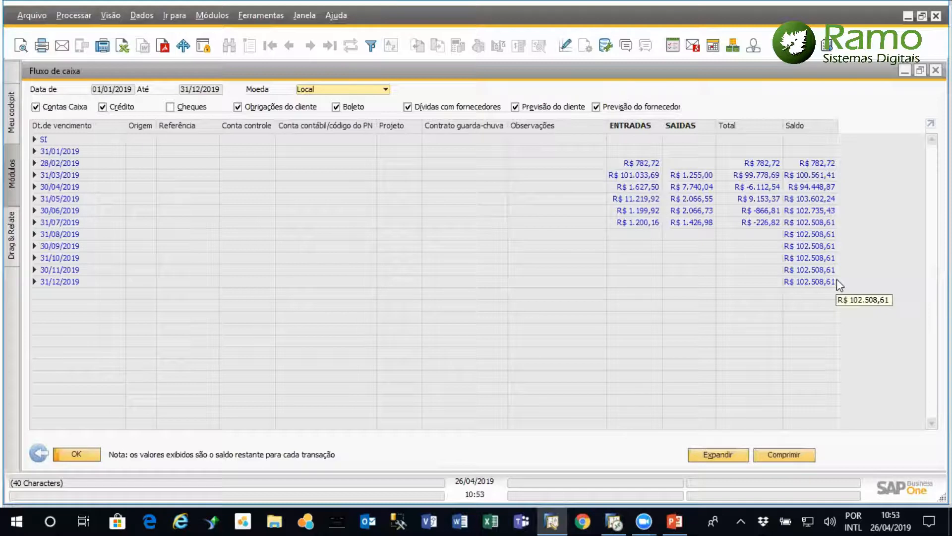
Expand 31/03/2019 and its Boleto level in the cash flow, and open the source document of the 11/03/2019 entry with reference 179
click(34, 175)
click(32, 222)
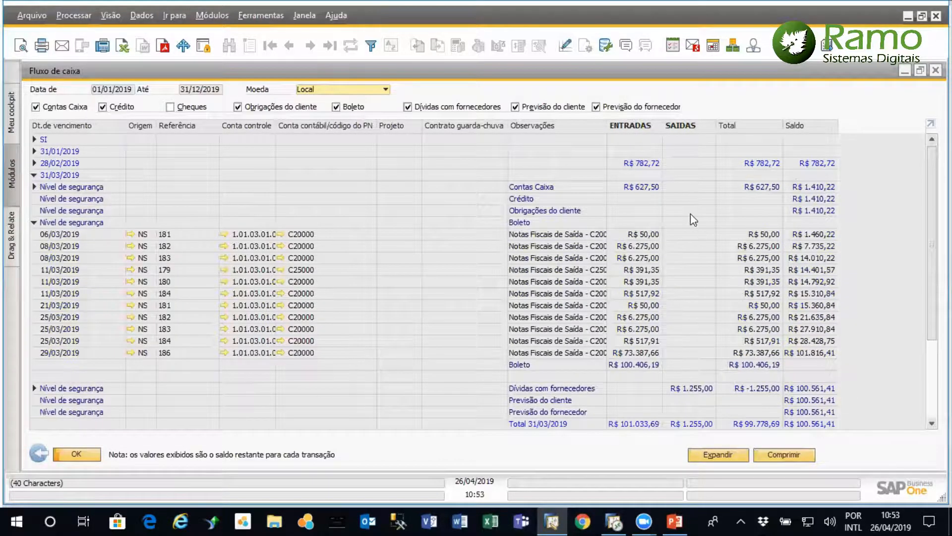
mouse_move(132, 271)
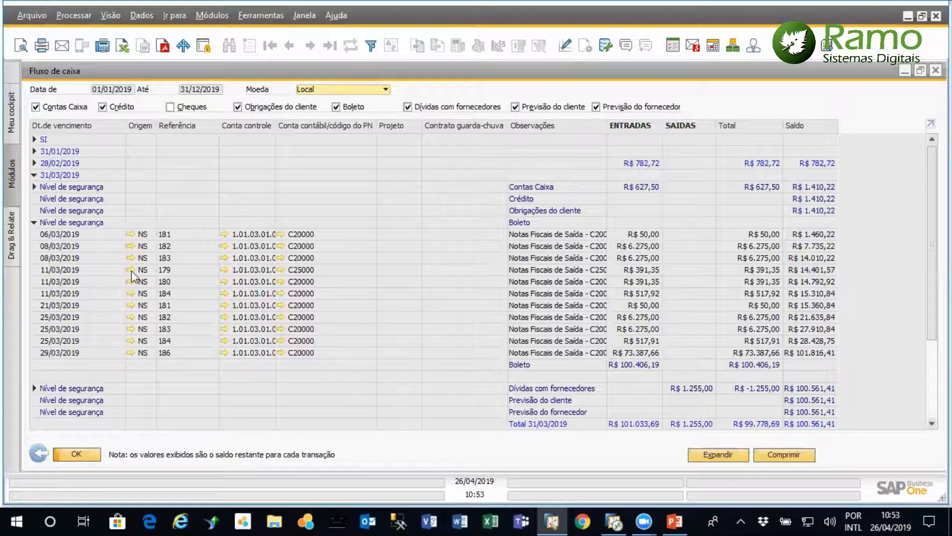
click(132, 271)
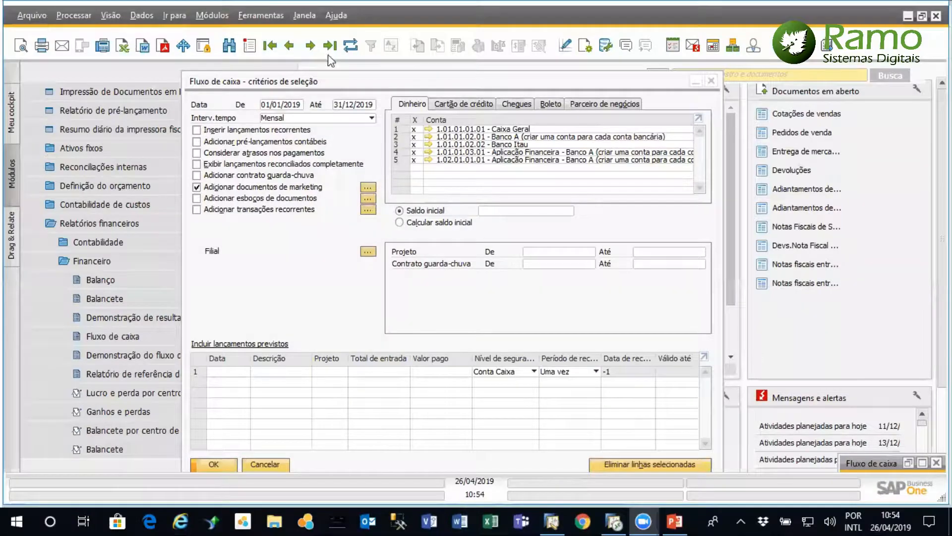
Restore the minimized Fluxo de caixa report and close it
drag(355, 82, 335, 80)
click(908, 463)
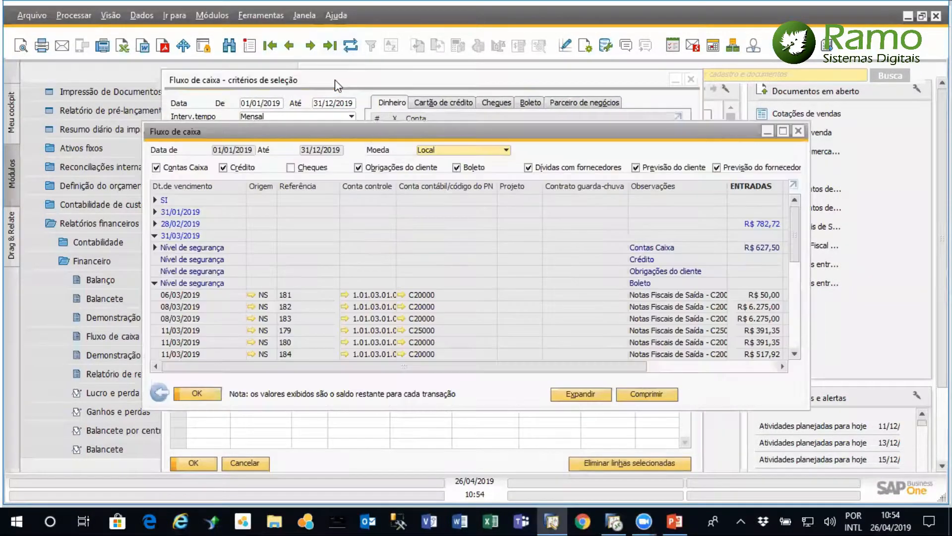
click(799, 131)
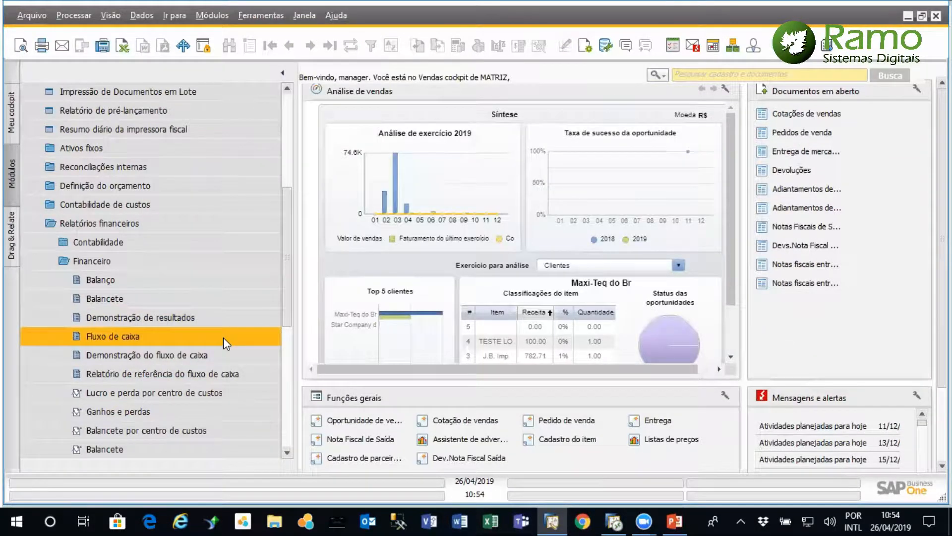
Rerun the Fluxo de caixa report with no project filter, maximize it, and expand all its levels
click(231, 337)
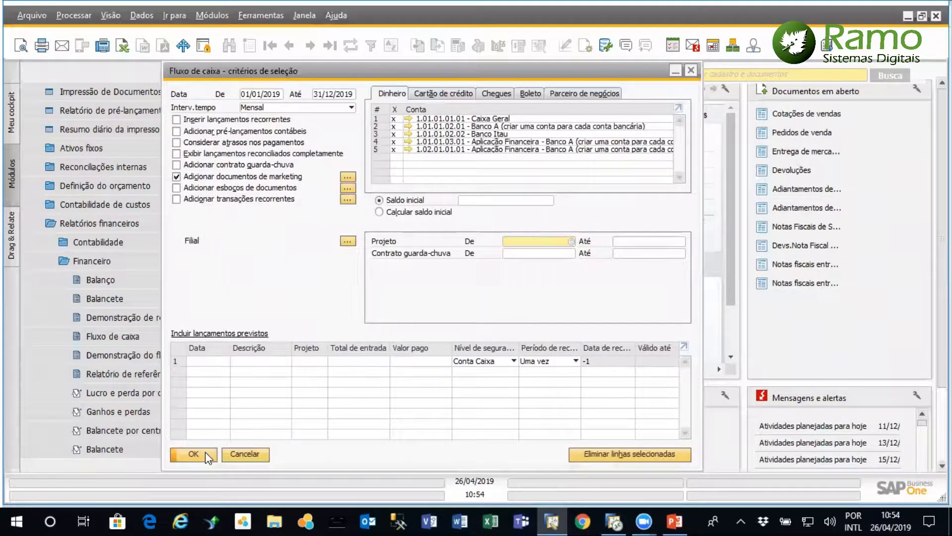
click(202, 455)
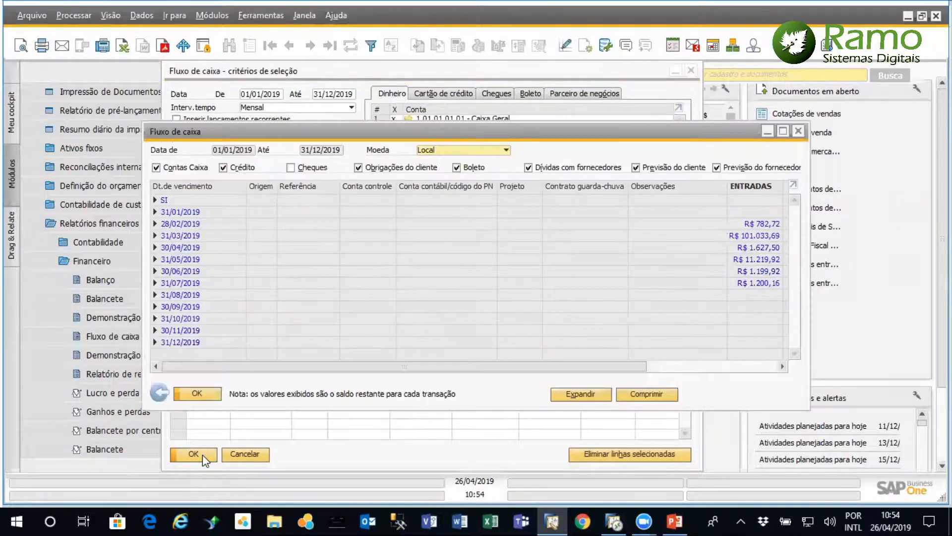
click(783, 131)
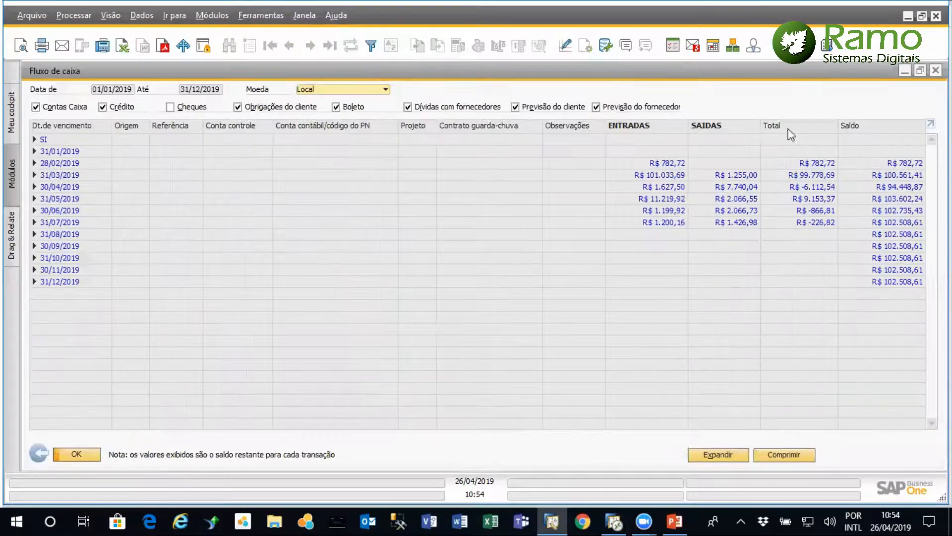
click(729, 457)
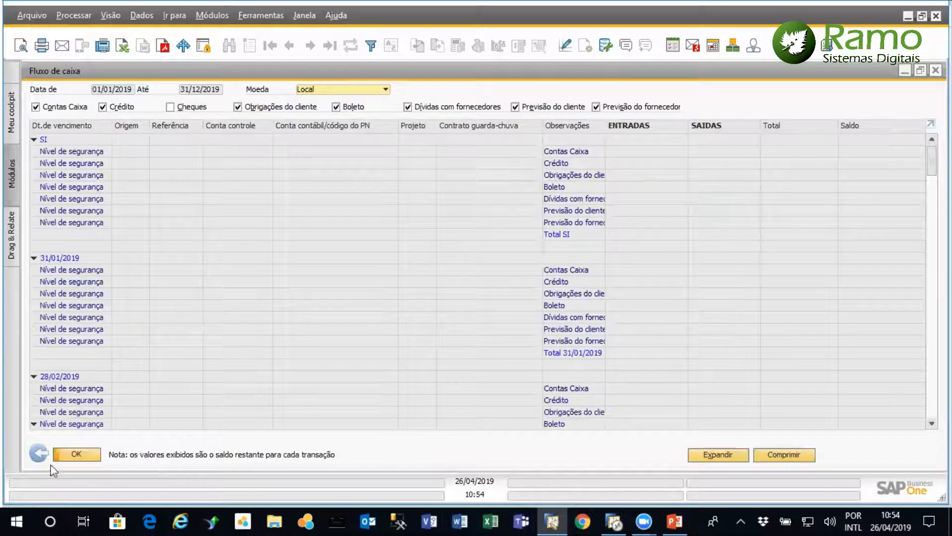
Return to the selection criteria, set both ends of the Projeto range to Mudança_Escritório, and run the cash flow report
click(39, 453)
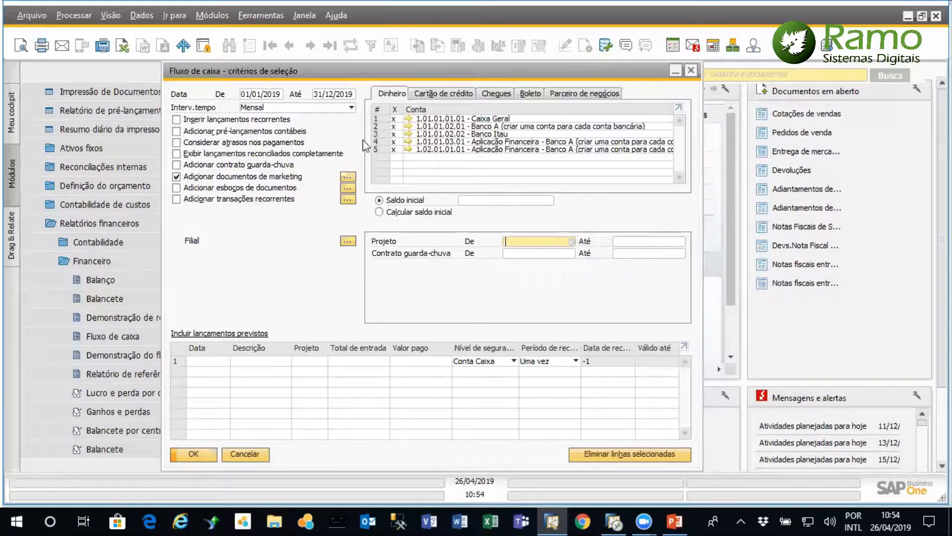
click(572, 241)
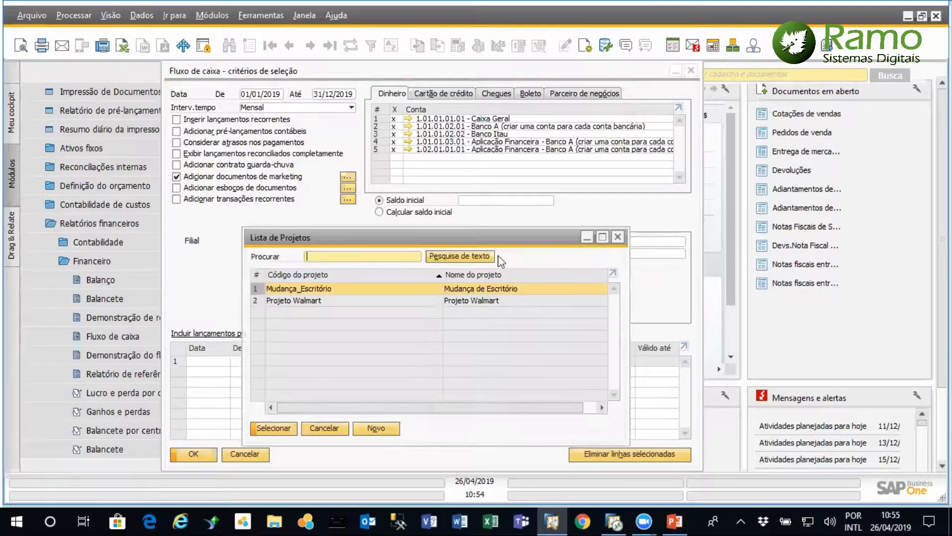
double_click(355, 290)
click(678, 242)
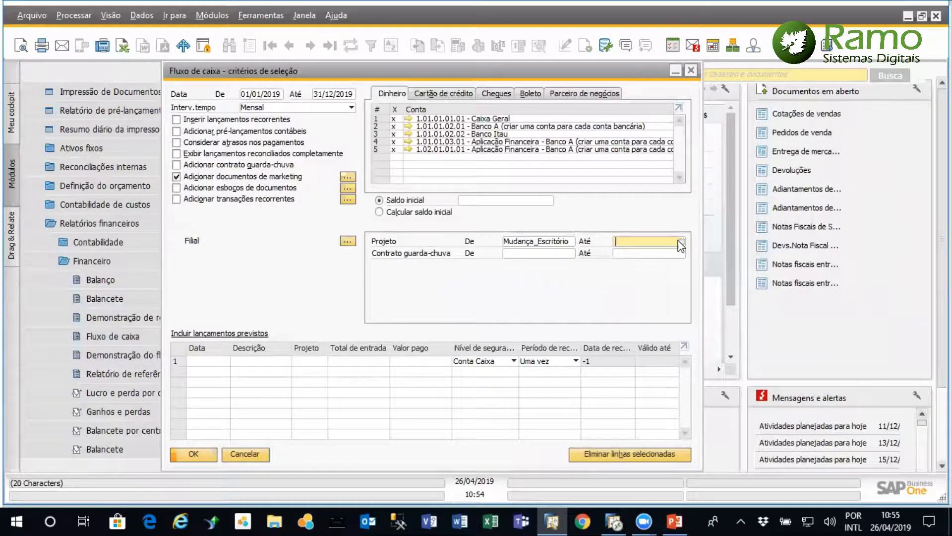
click(681, 242)
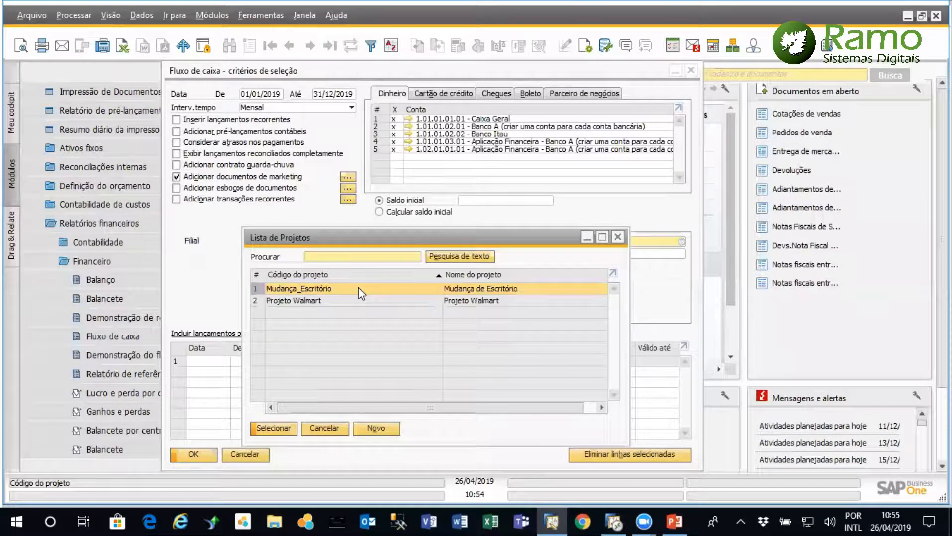
double_click(358, 287)
click(202, 452)
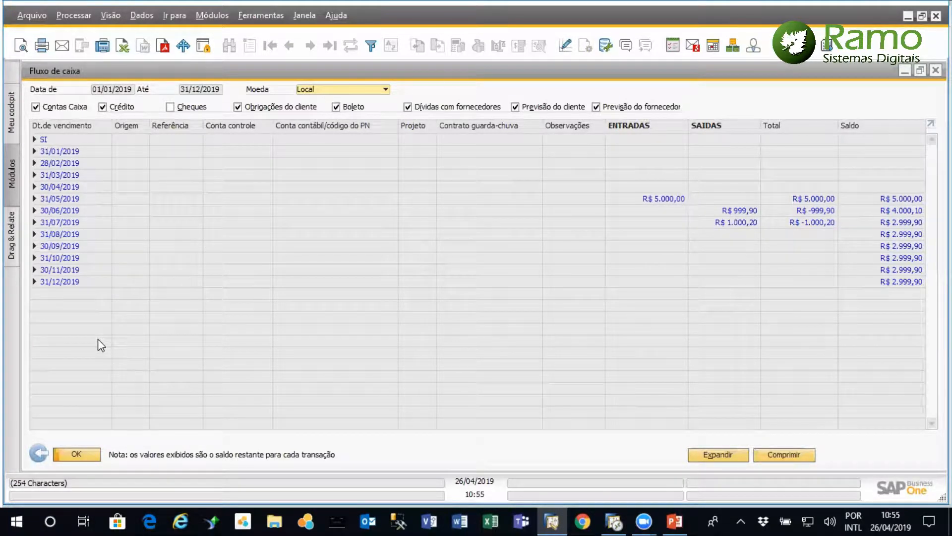
Leave the cash flow report and open the selection criteria of the Demonstração de resultados
click(38, 453)
click(254, 453)
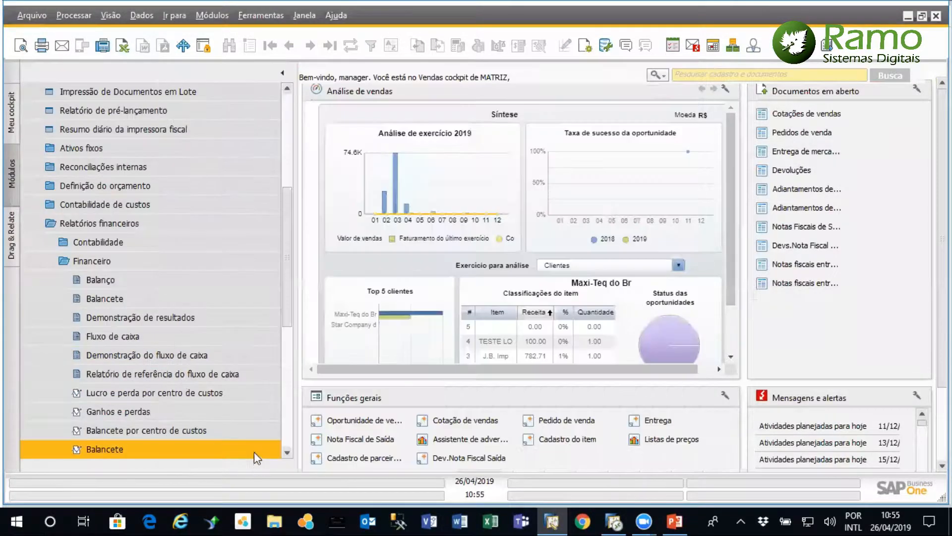
click(166, 320)
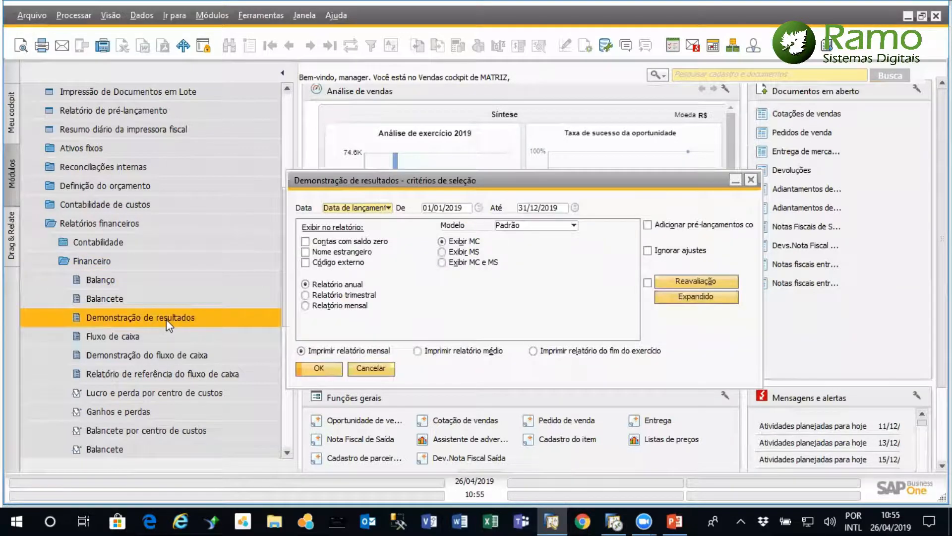
click(689, 293)
key(Delete)
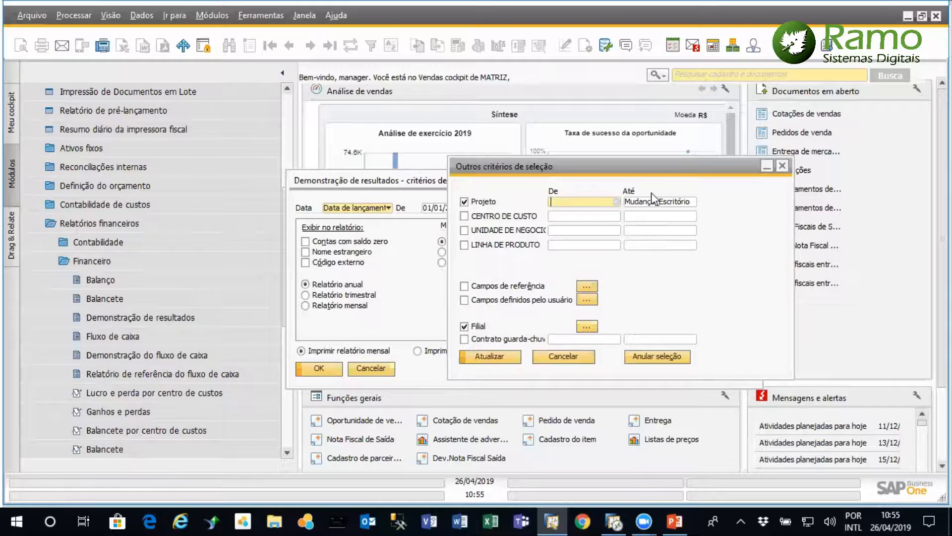
double_click(671, 202)
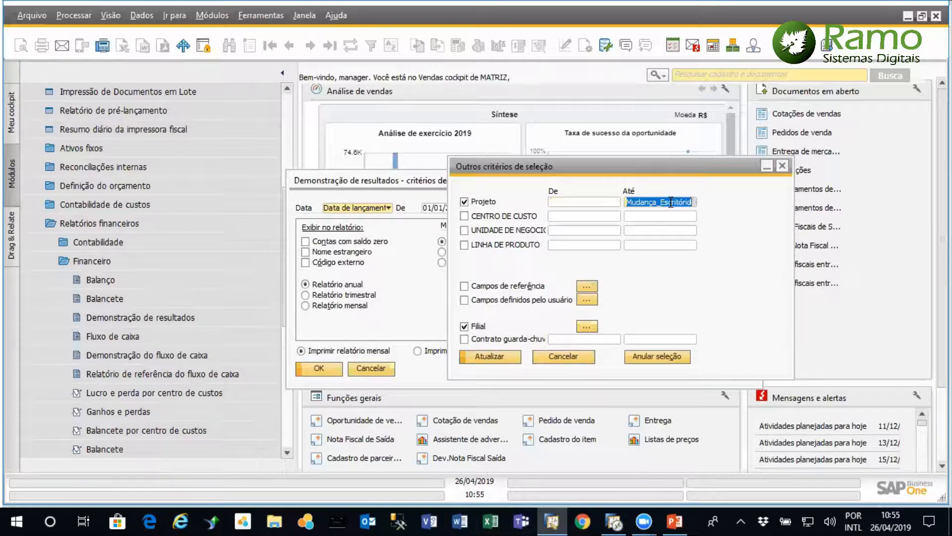
key(Delete)
click(552, 358)
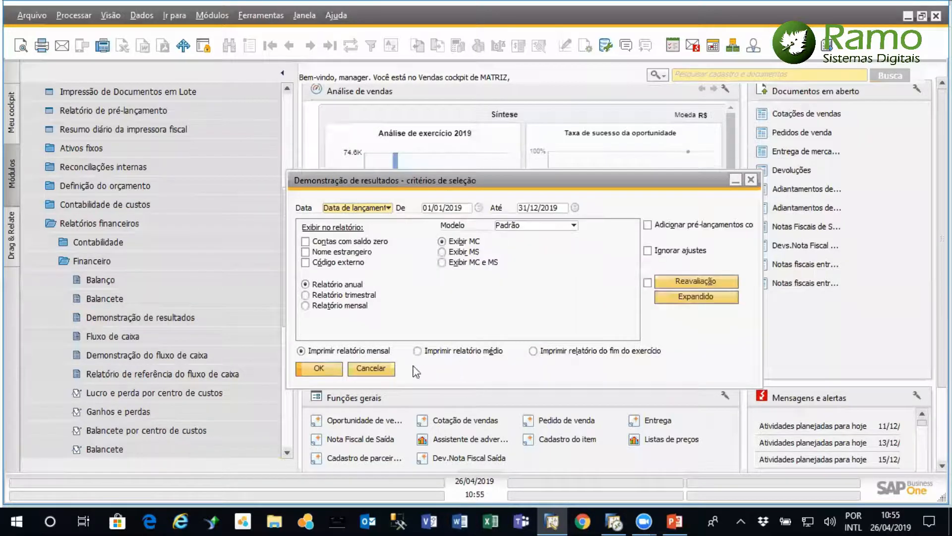
Run the Demonstração de resultados for 01/01/2019 to 31/12/2019, examine its revenue, expense and cost sections, and close it
click(334, 370)
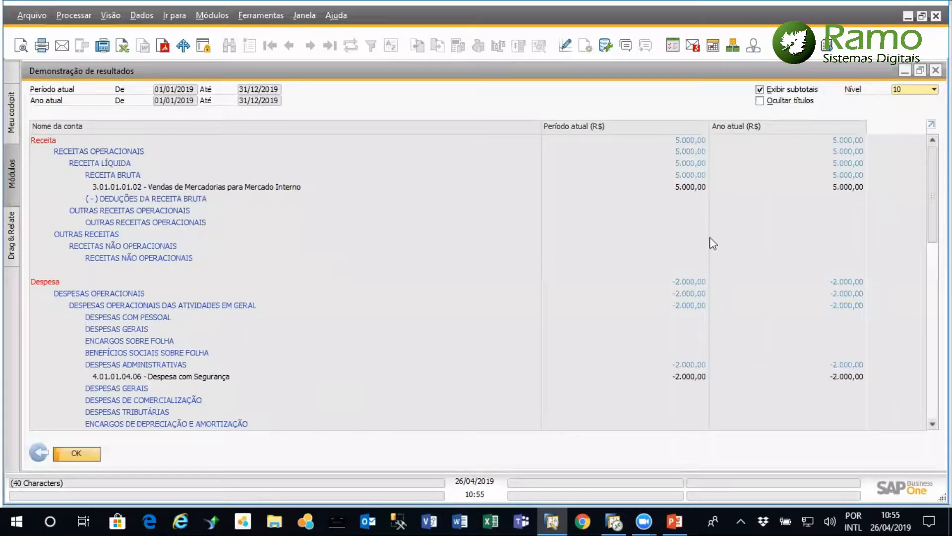
scroll(476, 277, down, 15)
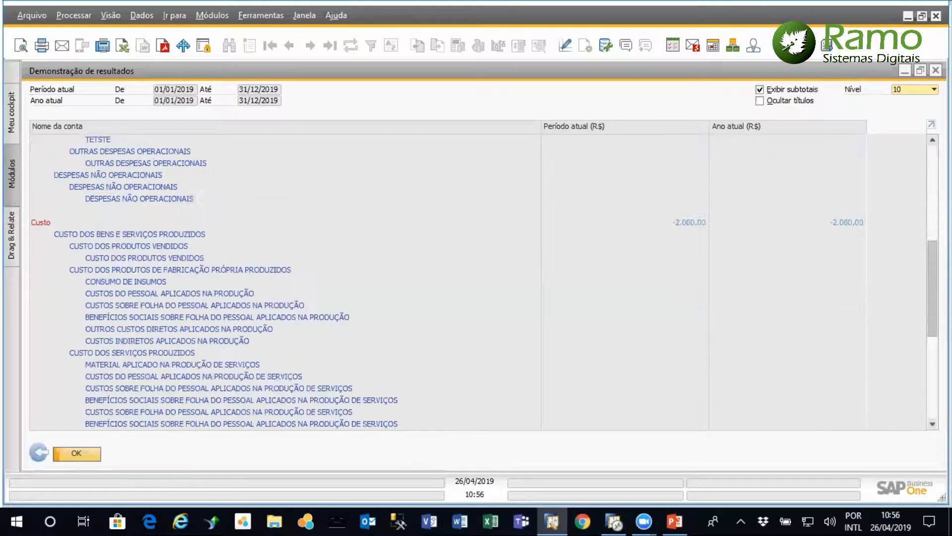
scroll(476, 278, up, 15)
click(932, 124)
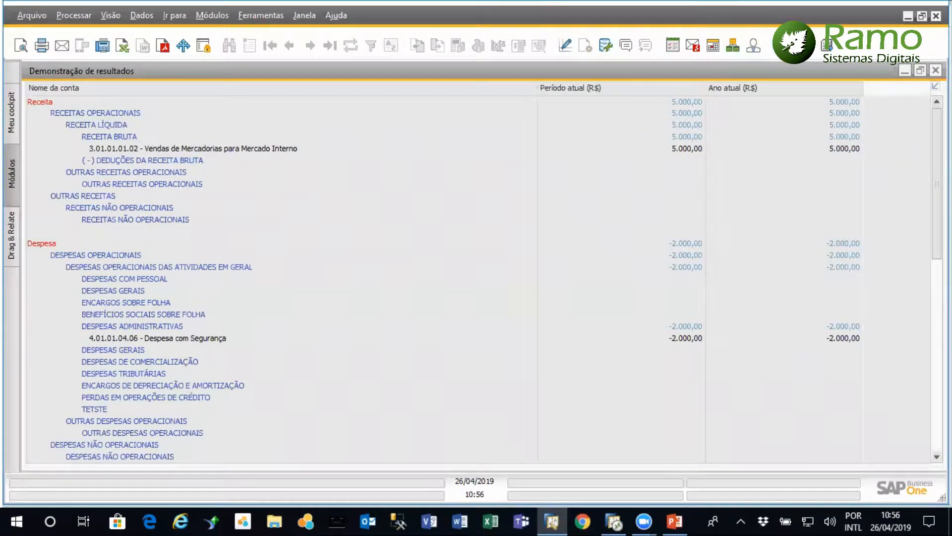
click(936, 70)
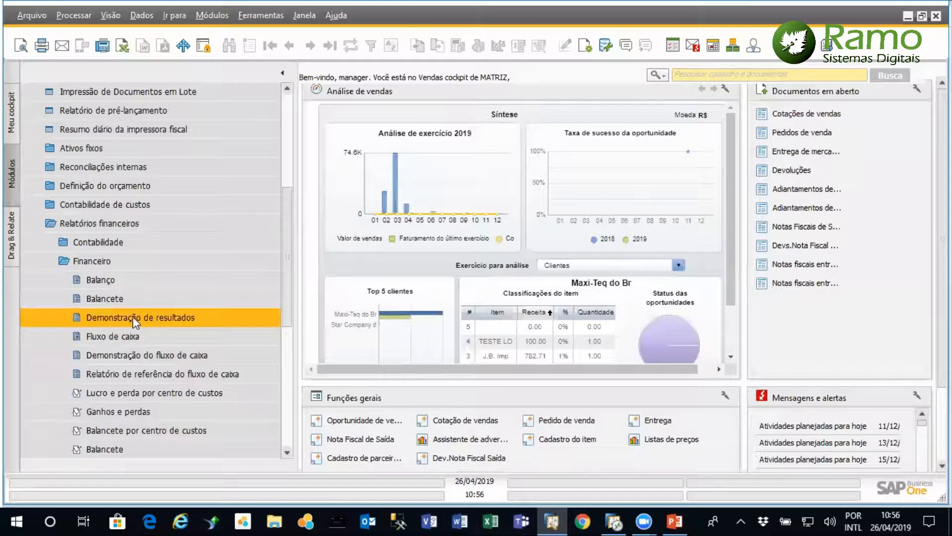
Reopen the Demonstração de resultados criteria, view the branch list in its expanded criteria, and close both windows
click(134, 320)
click(693, 298)
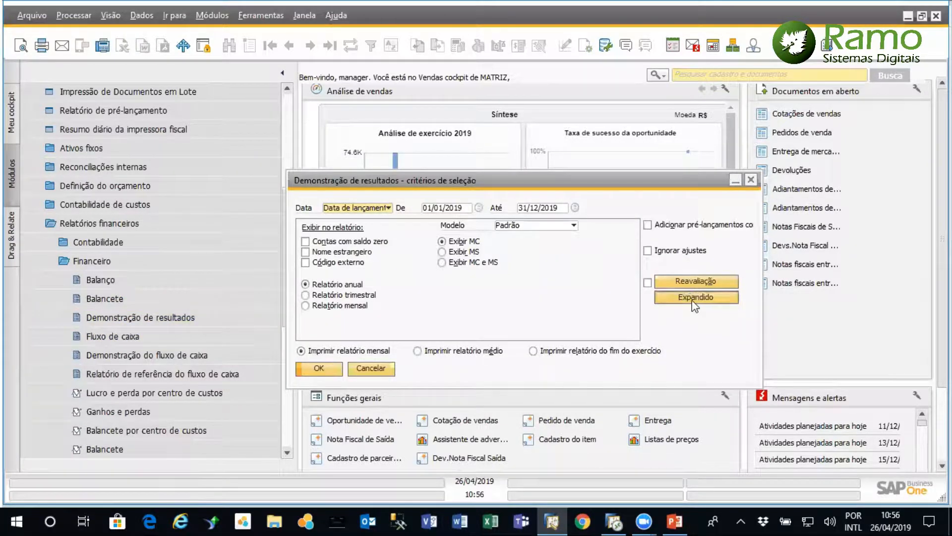
click(585, 326)
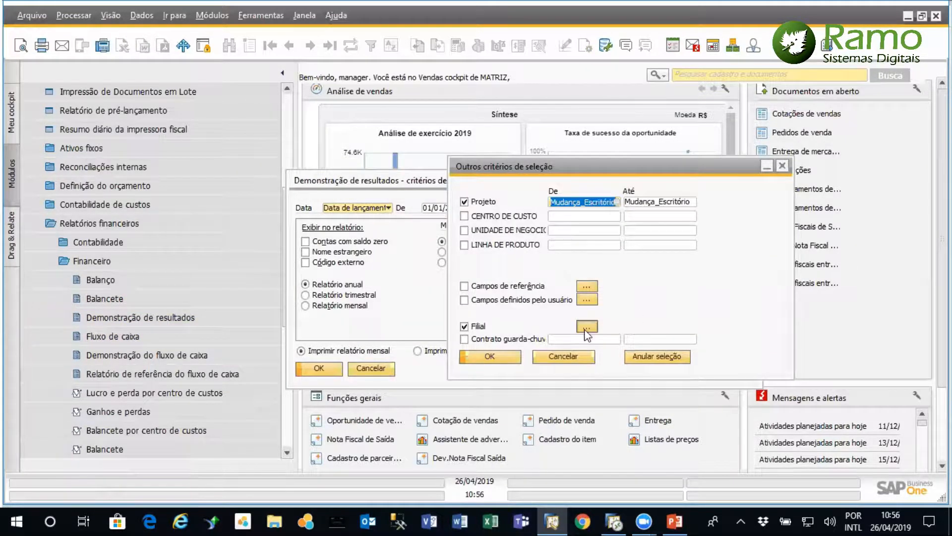
click(904, 275)
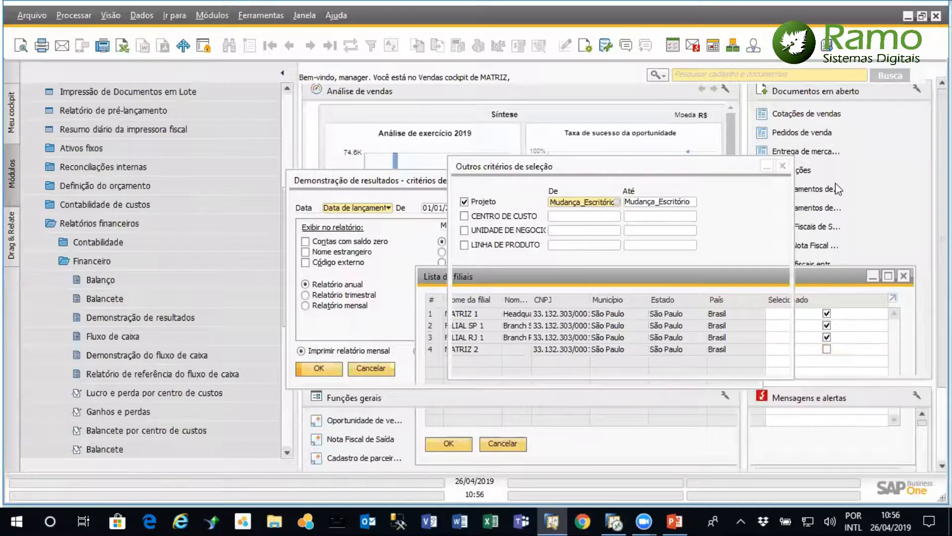
click(782, 167)
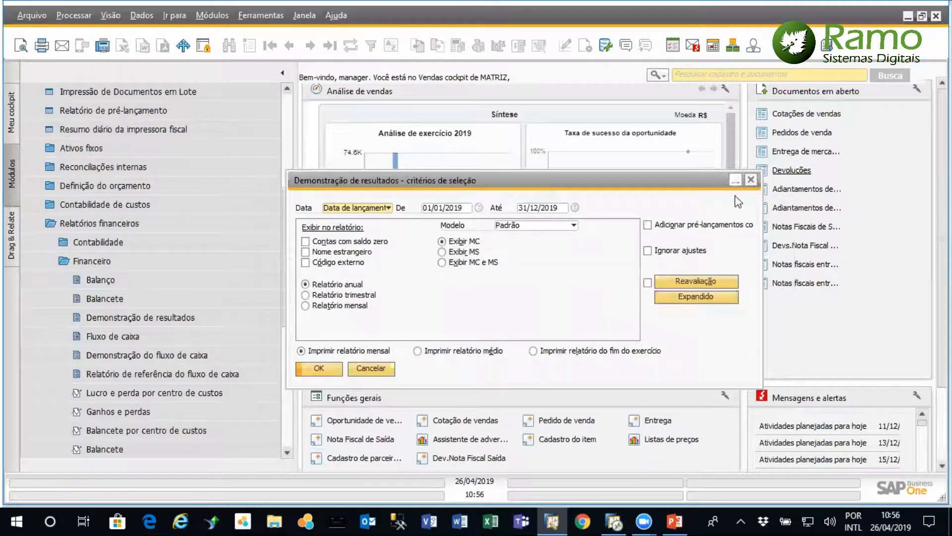
Accept the Mudança_Escritório project filter, run the Demonstração de resultados to view its results, and return to the selection criteria
click(696, 297)
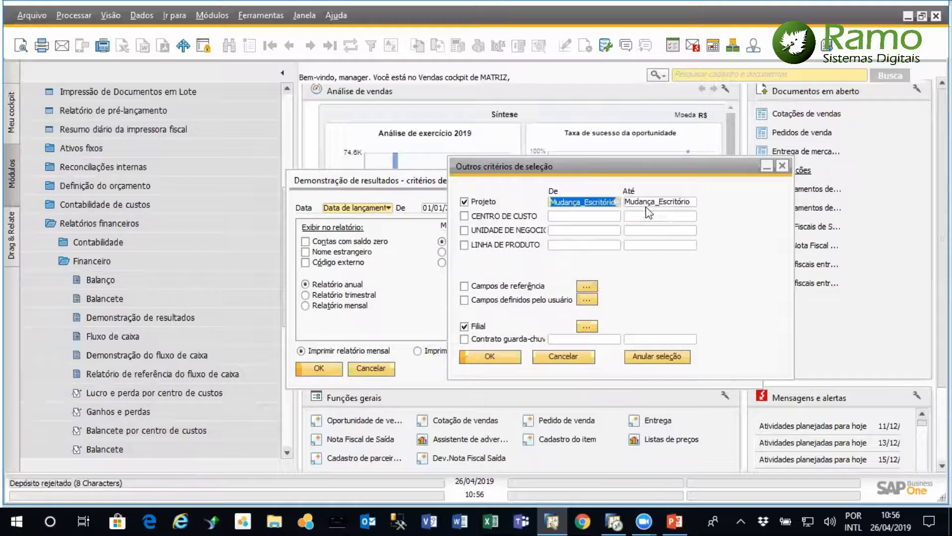
click(491, 357)
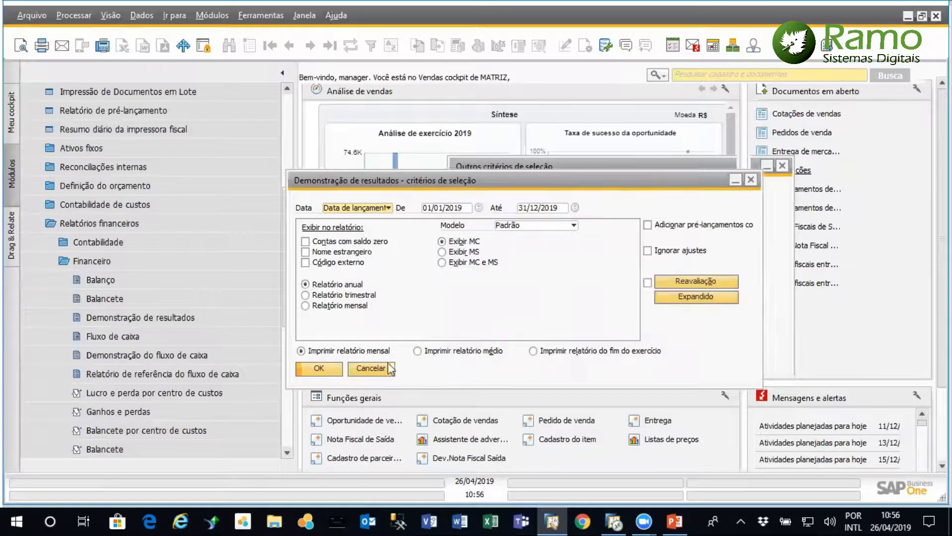
click(320, 370)
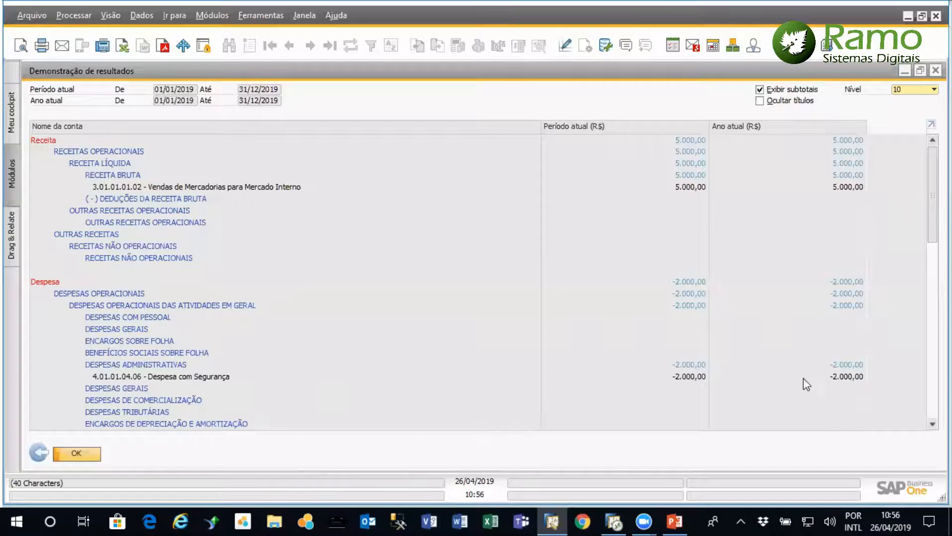
click(37, 454)
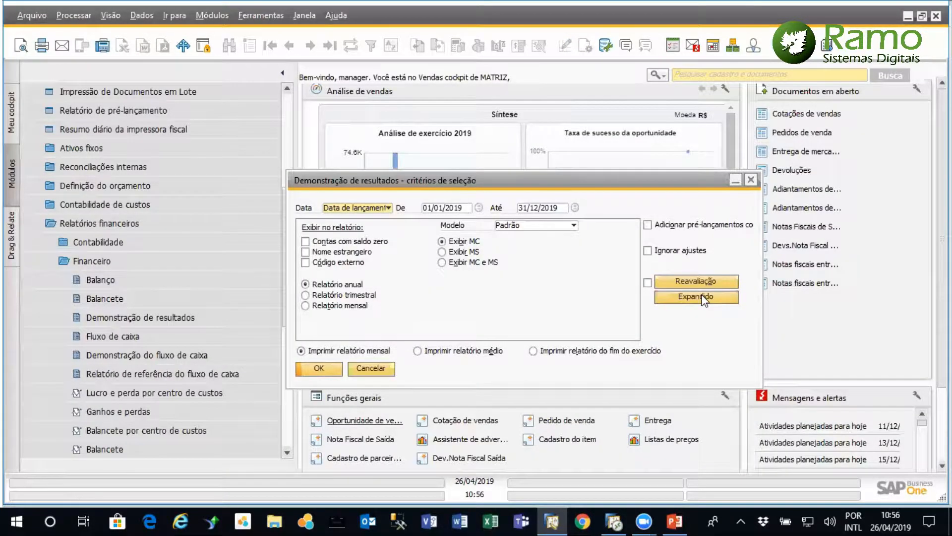
click(703, 298)
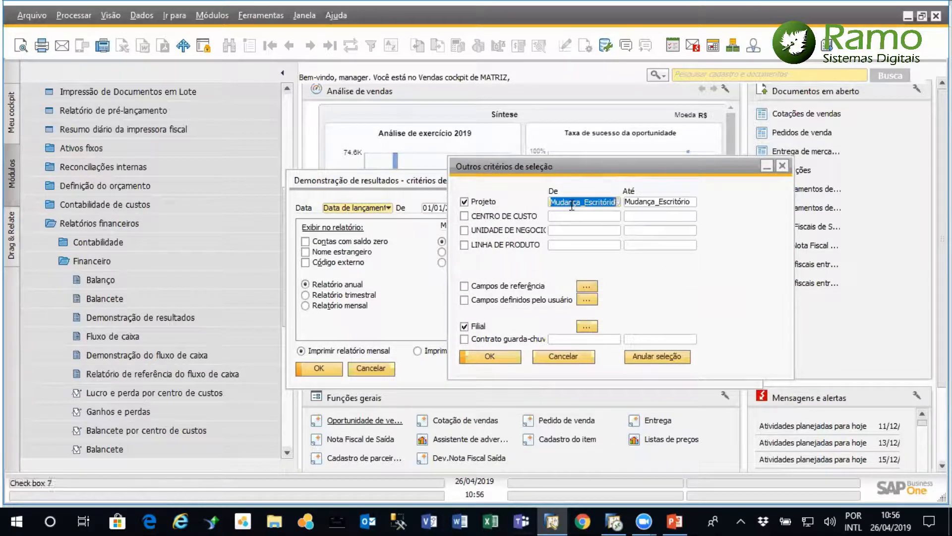
key(Delete)
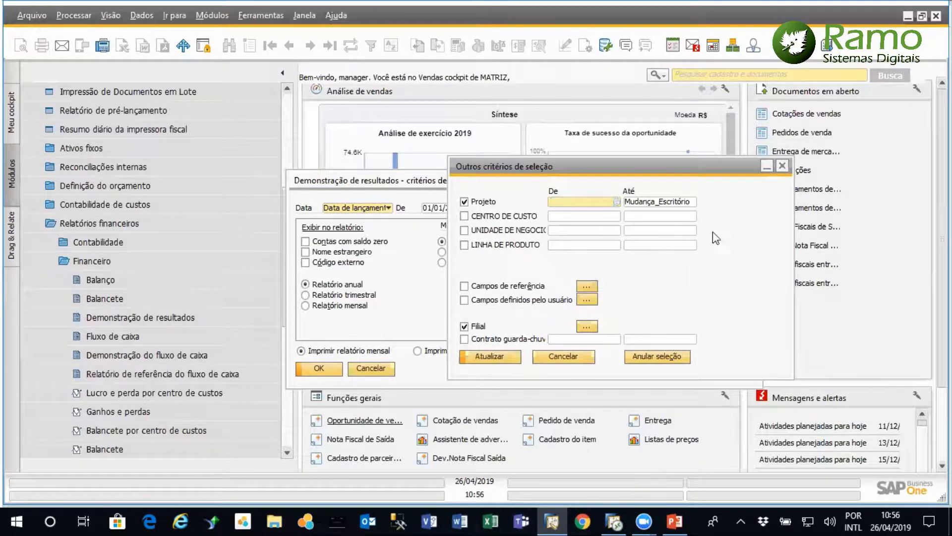
click(655, 203)
key(Delete)
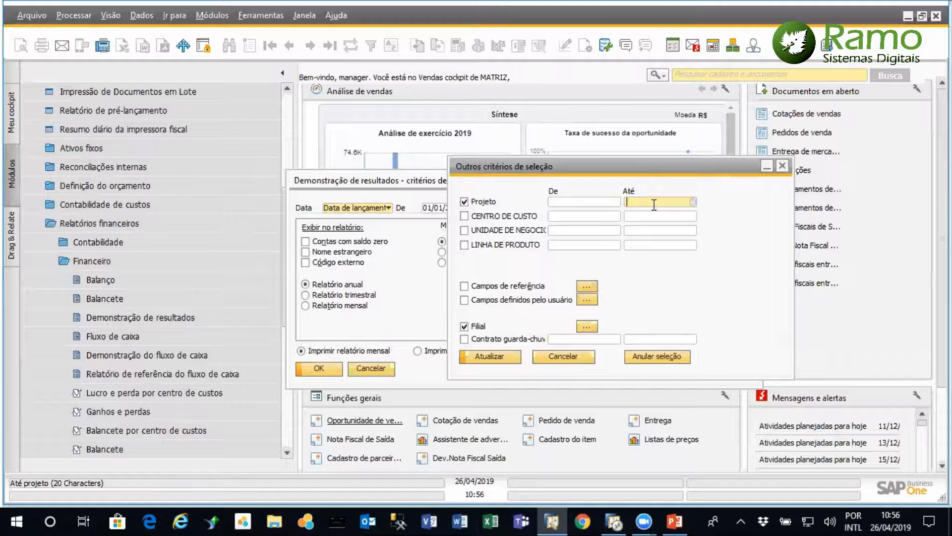
click(465, 216)
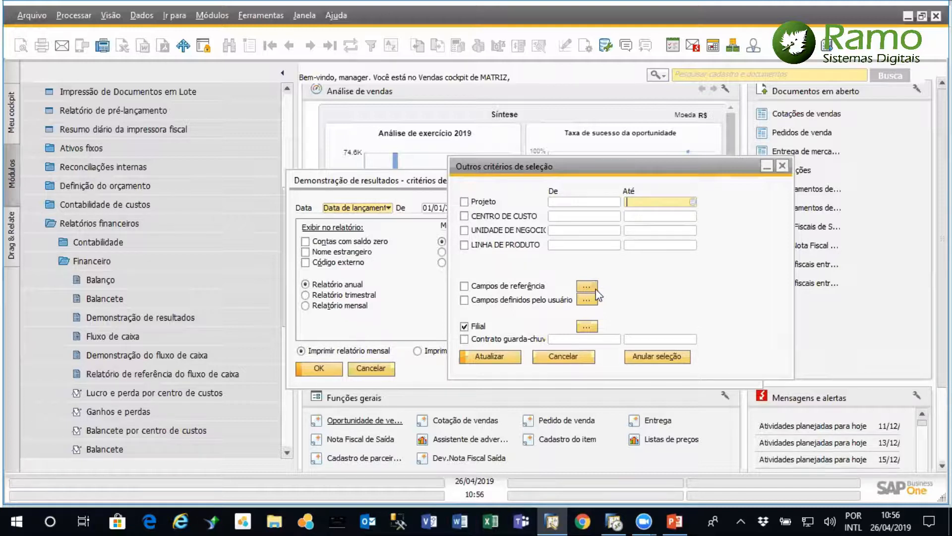
View the branch list for the Filial criterion, and close it along with all Demonstração de resultados criteria windows
click(586, 328)
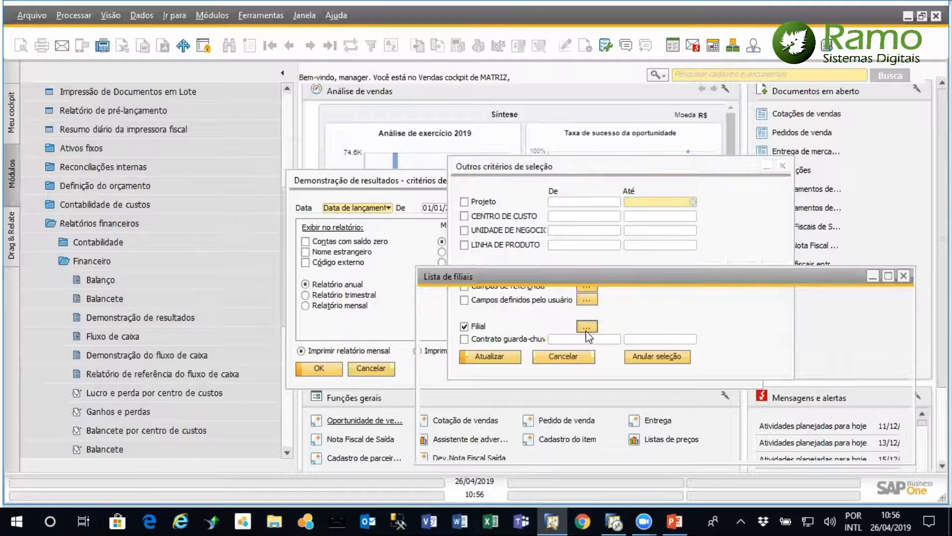
click(904, 277)
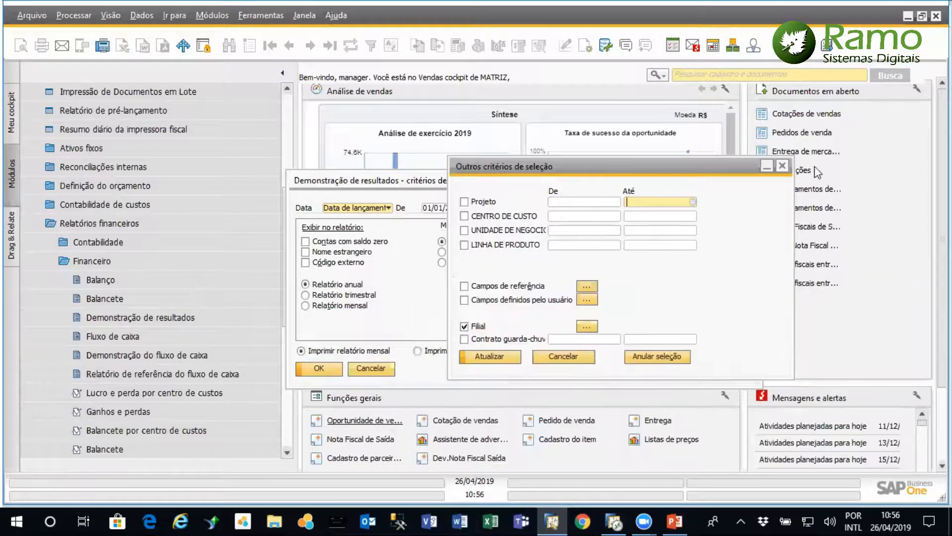
click(784, 164)
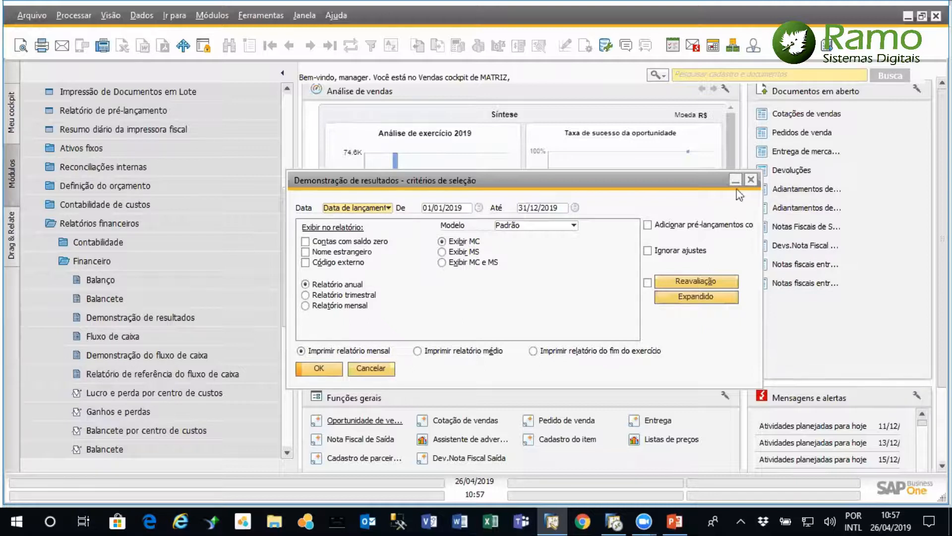
click(751, 180)
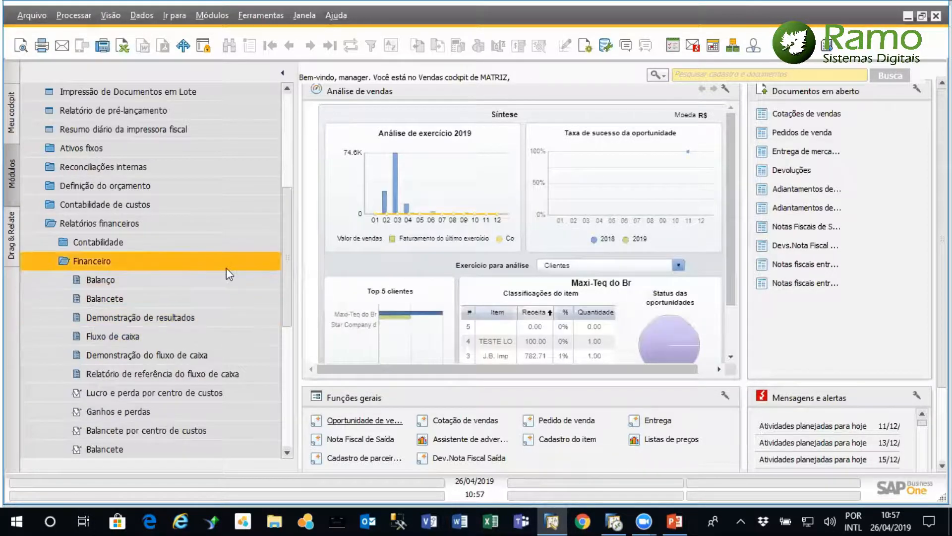
Open the Relatório de lançamentos por projeto from the Contabilidade reports and try running it with its preset criteria
drag(290, 282, 288, 319)
drag(290, 262, 290, 207)
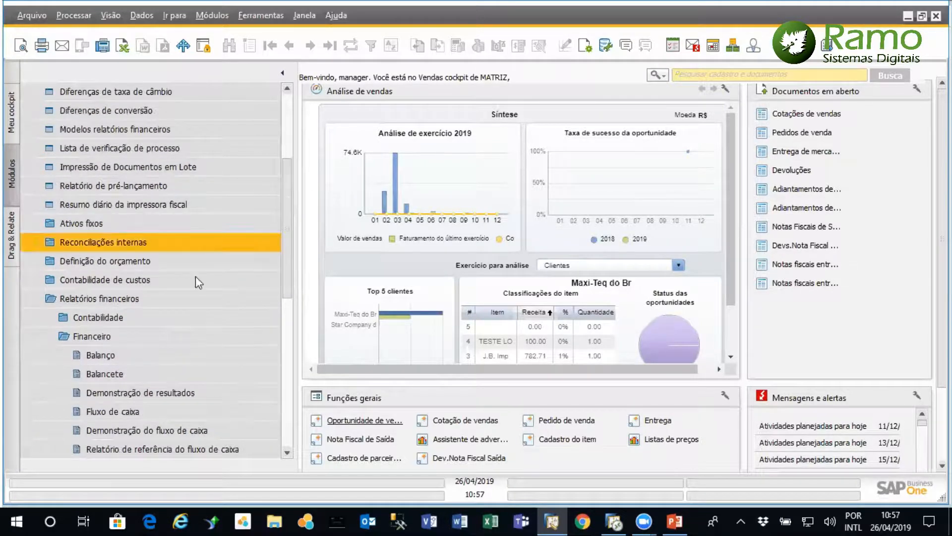
click(150, 335)
click(151, 316)
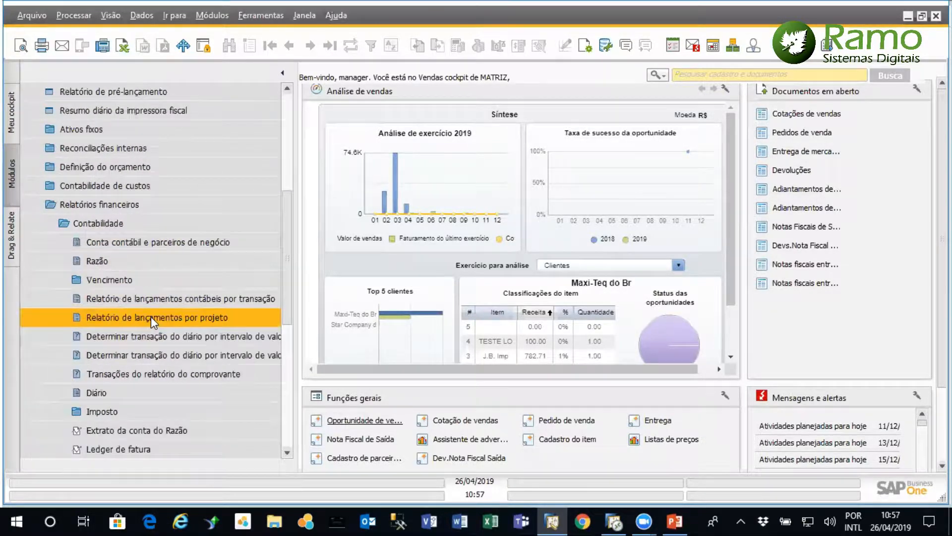
click(164, 314)
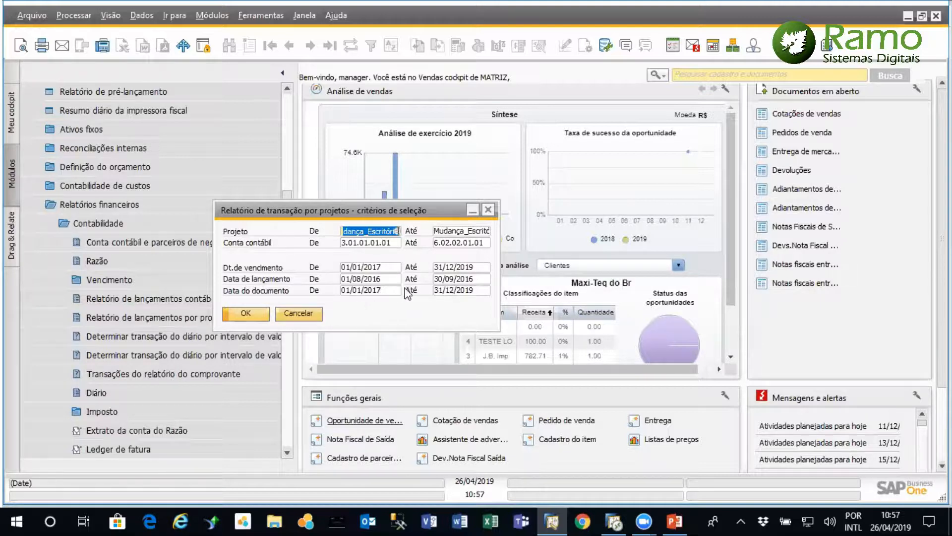
click(246, 313)
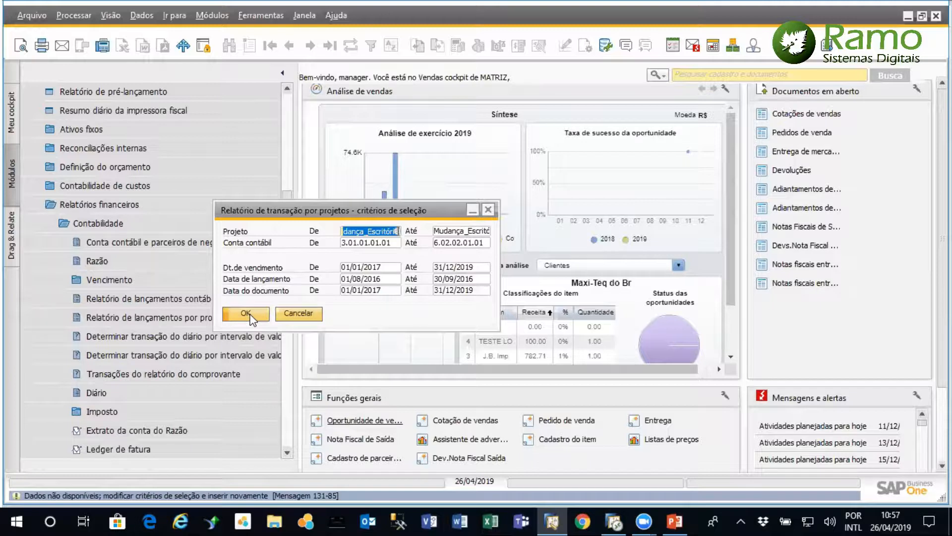
Clear both ends of the Conta contábil range in the project transaction report's criteria
click(396, 244)
key(Delete)
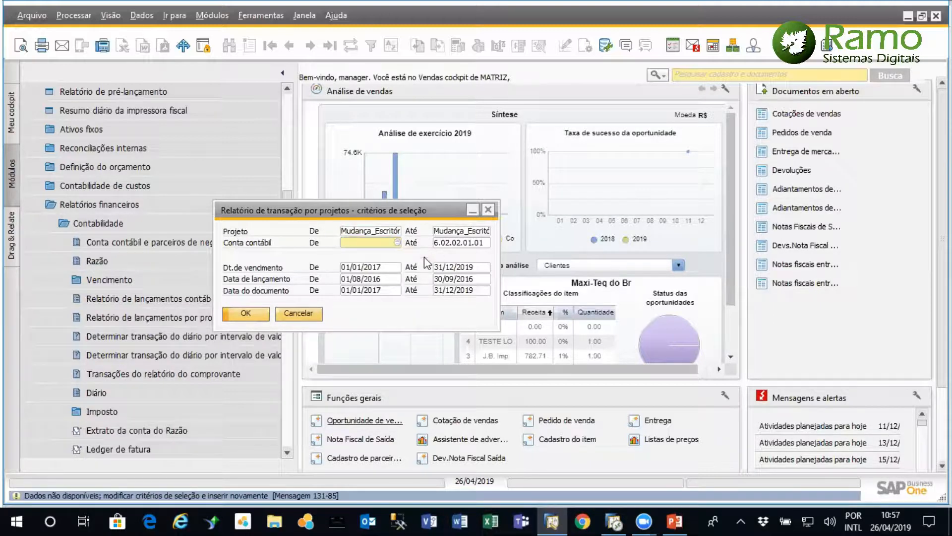
click(485, 242)
key(Delete)
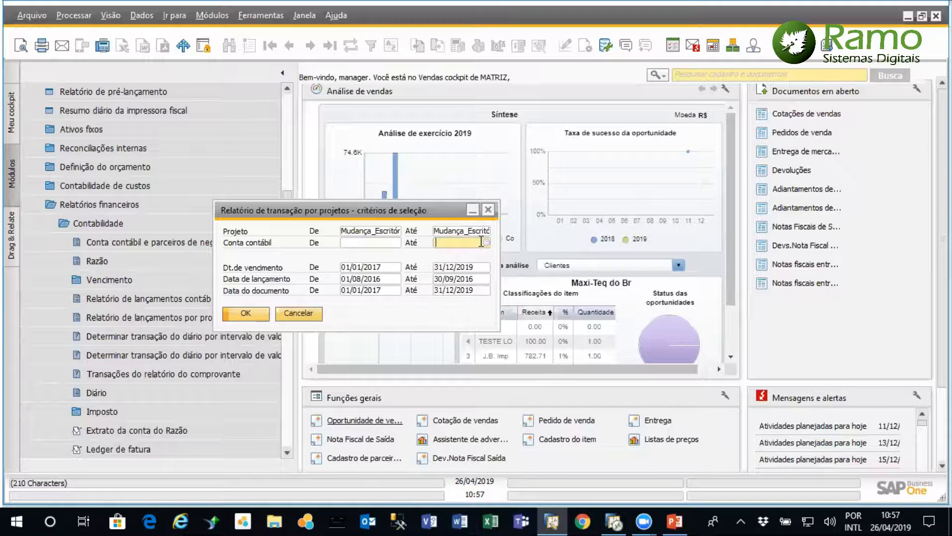
Set the end of the Data de lançamento range to 30/09/2019 and run the project transaction report for Mudança_Escritório
click(477, 280)
click(485, 279)
click(544, 299)
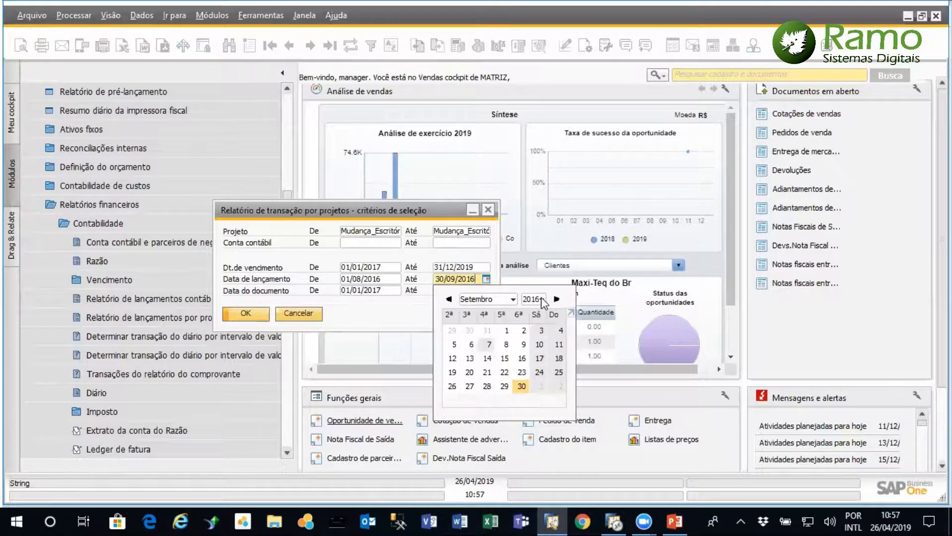
click(533, 109)
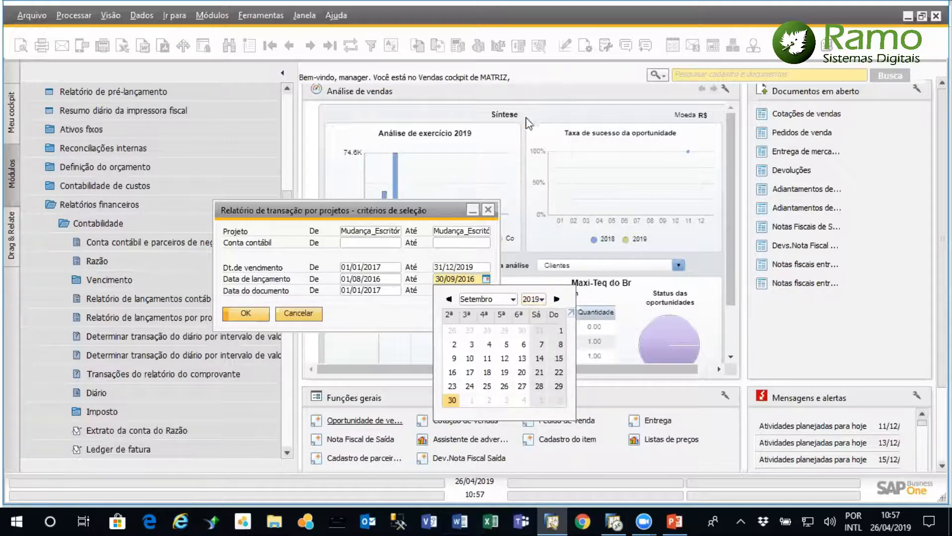
click(452, 400)
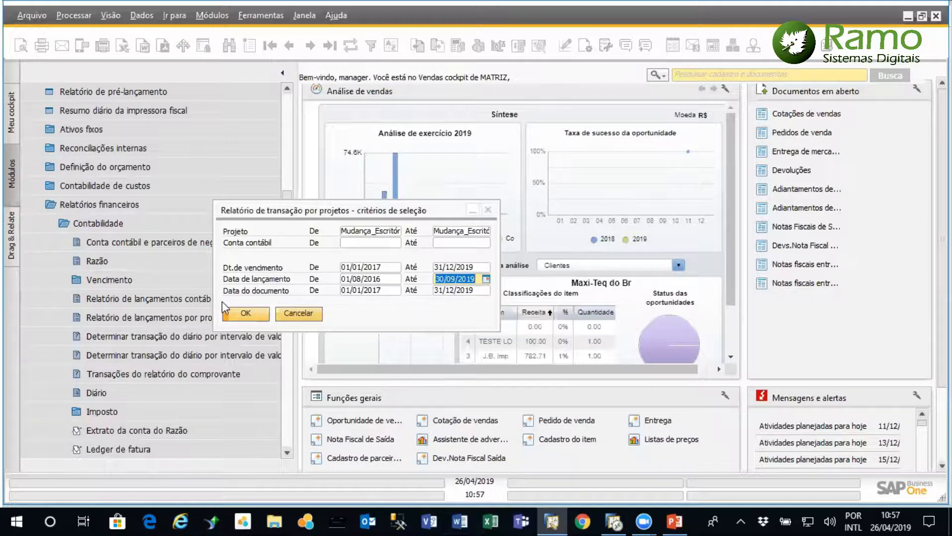
click(246, 314)
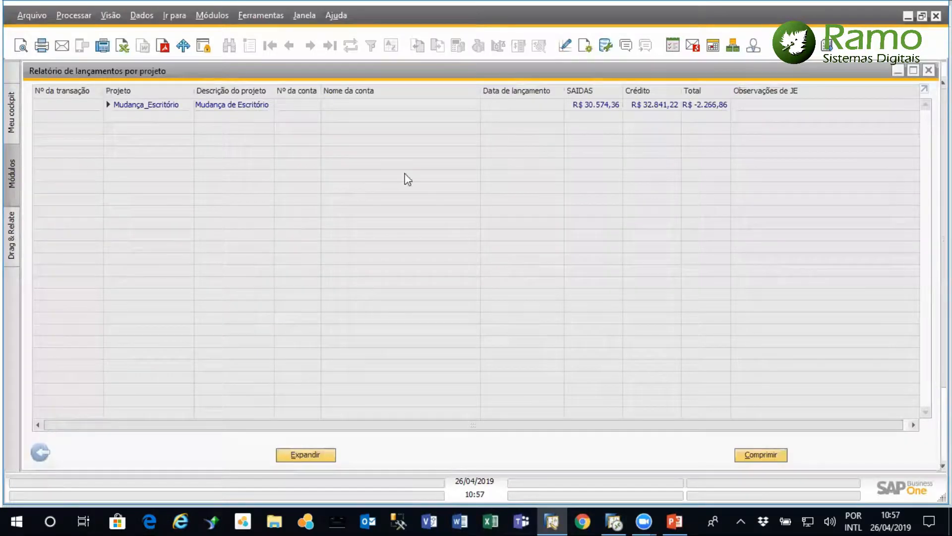
Expand Mudança_Escritório in the project transaction report to review its amounts by account
click(109, 104)
click(108, 104)
click(108, 104)
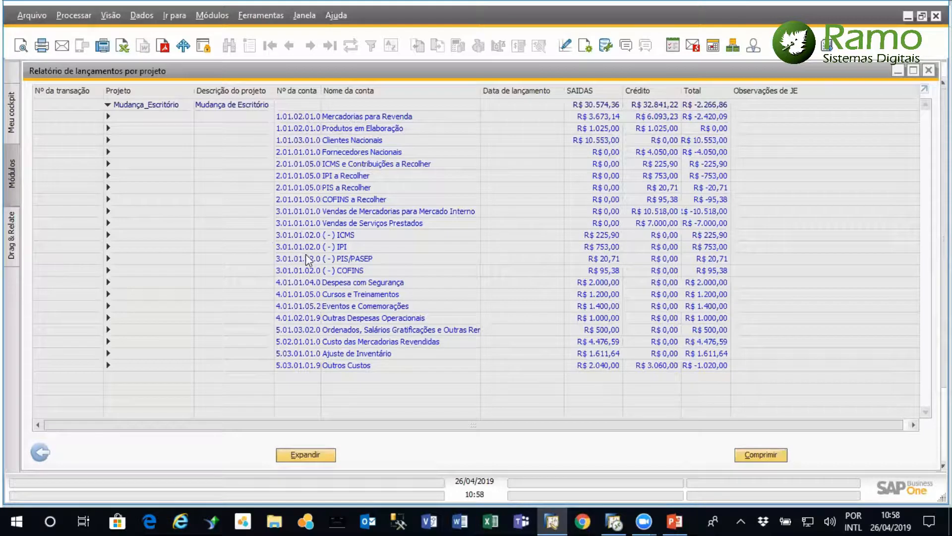
Return to the report criteria and set the Conta contábil range from 3.01.01.01.01 to 6.02.02.01.01
click(40, 453)
click(397, 243)
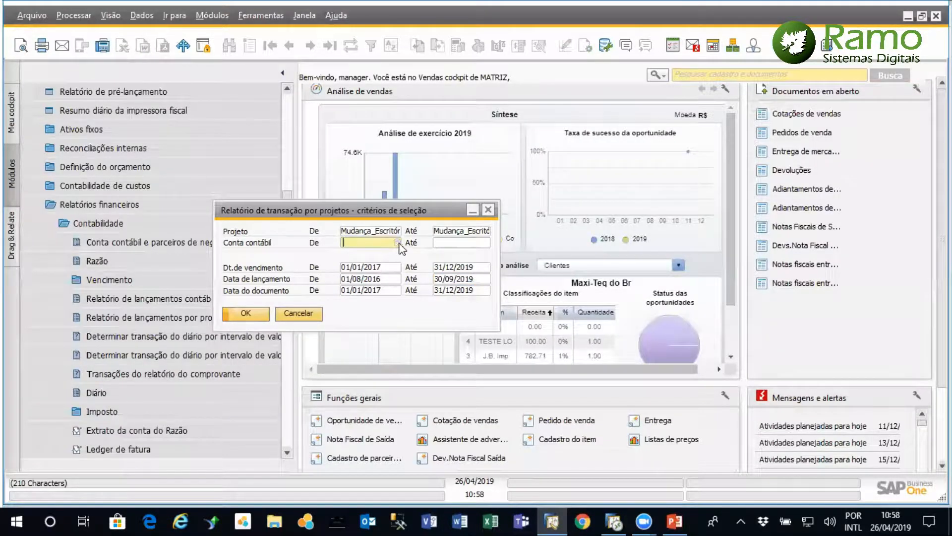
click(397, 243)
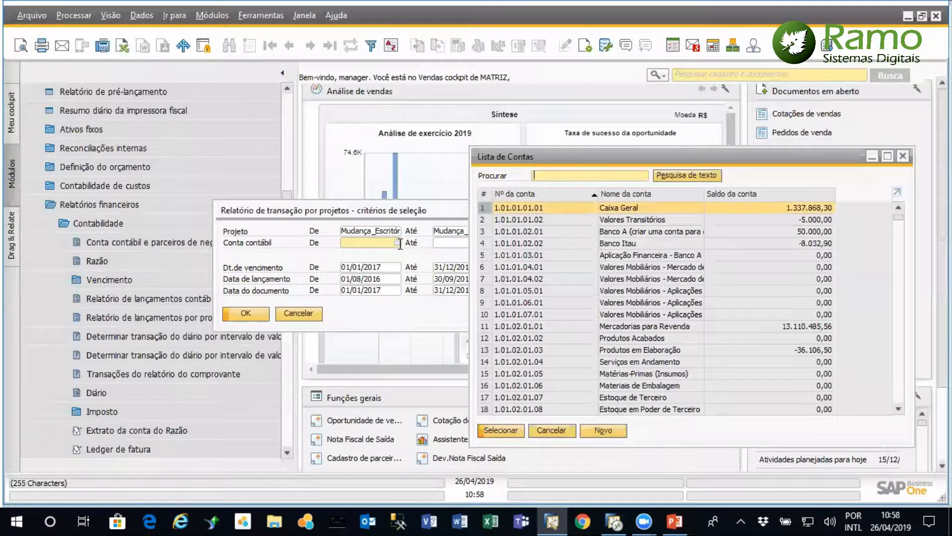
text(3)
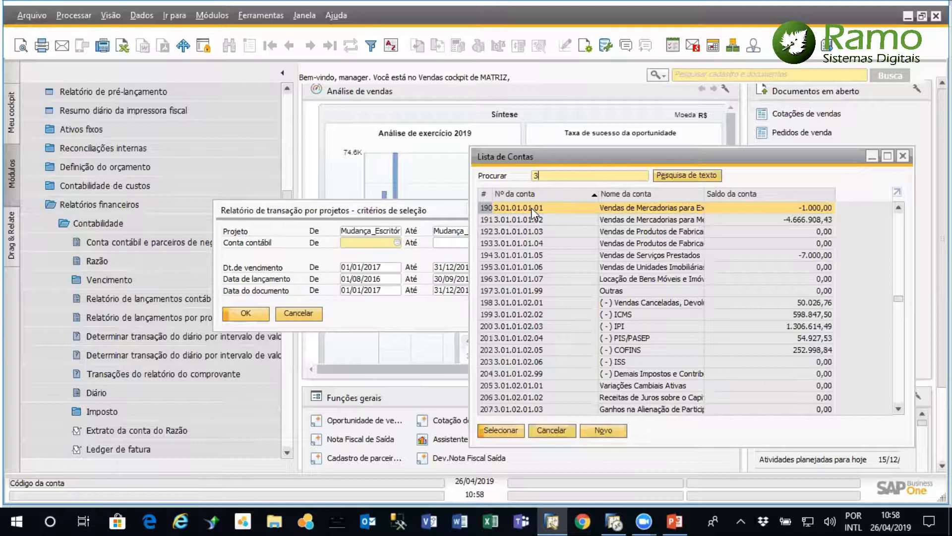
double_click(531, 208)
click(484, 243)
click(485, 243)
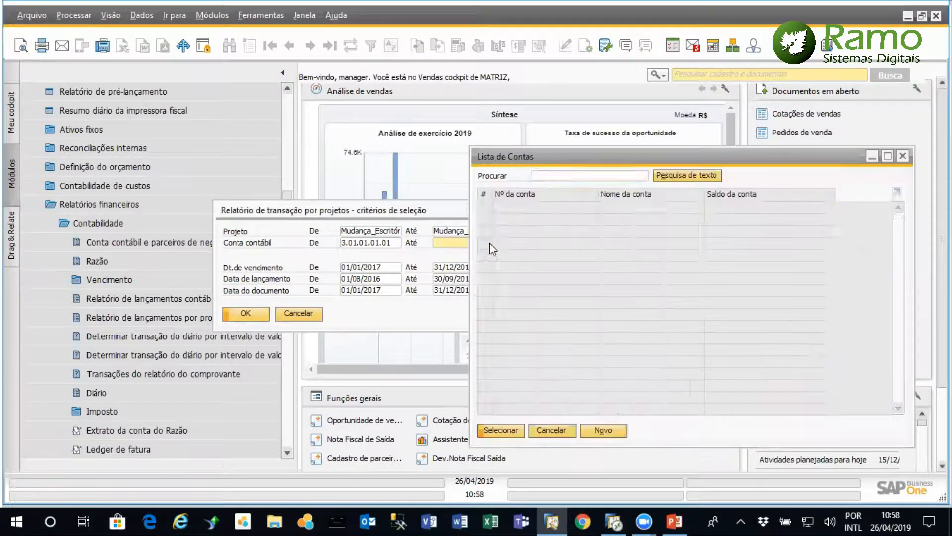
drag(898, 218, 909, 411)
double_click(525, 409)
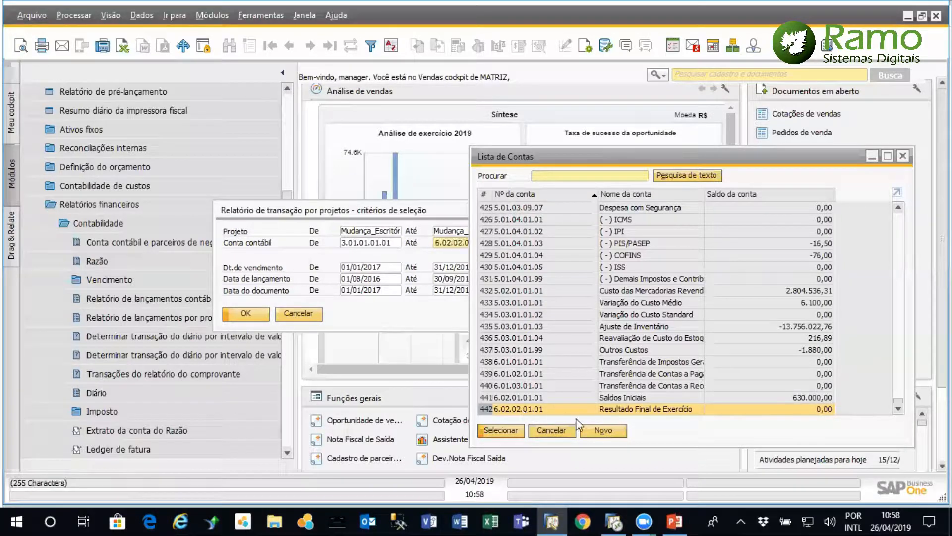
Run the account-filtered report, expand Mudança_Escritório by account, and close the report along with its criteria
click(246, 314)
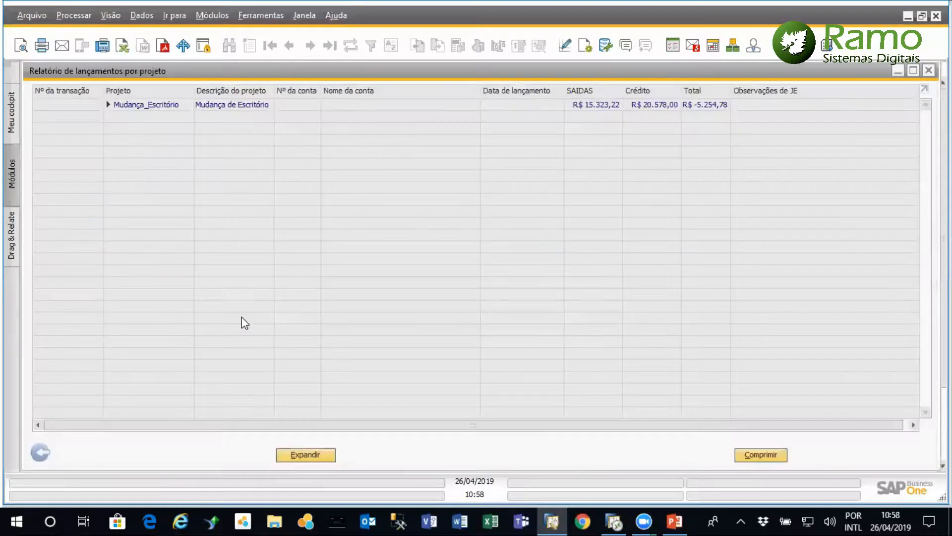
click(108, 105)
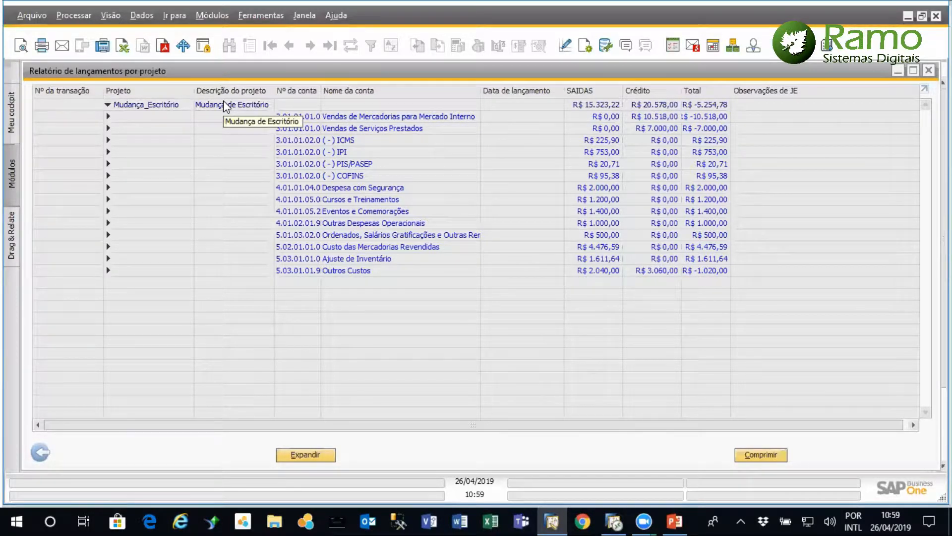
click(40, 453)
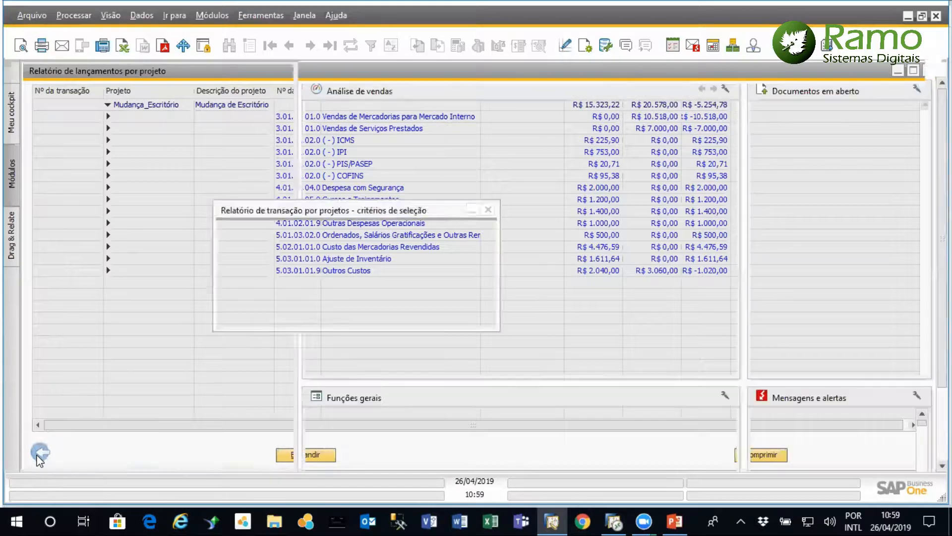
click(489, 211)
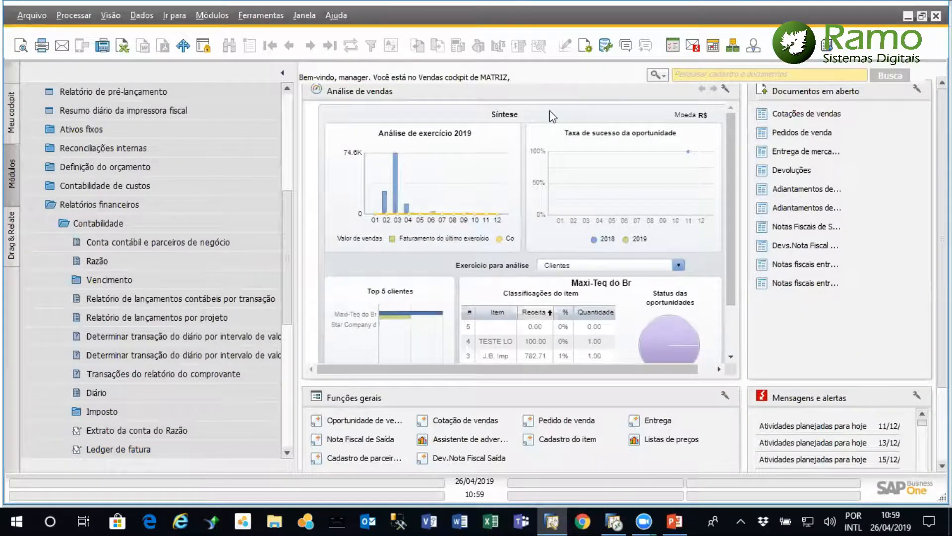
Open Projeto under Gerenciamento de projetos and display the first project record, Mudança do Escritório
scroll(293, 92, up, 5)
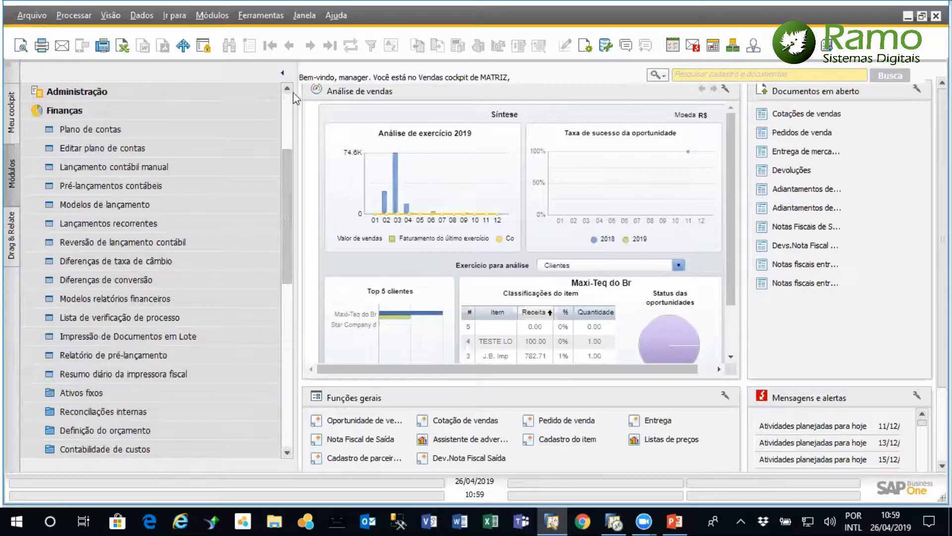
click(170, 110)
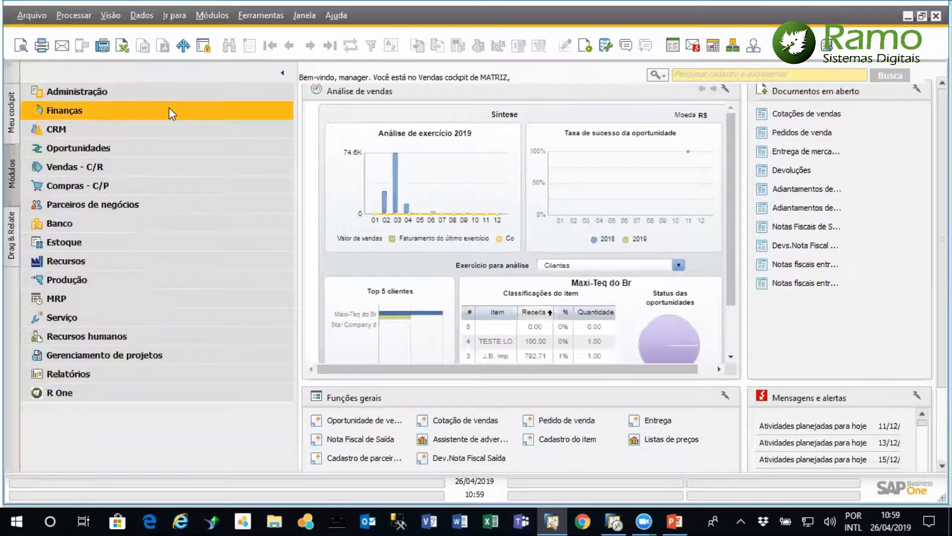
click(132, 354)
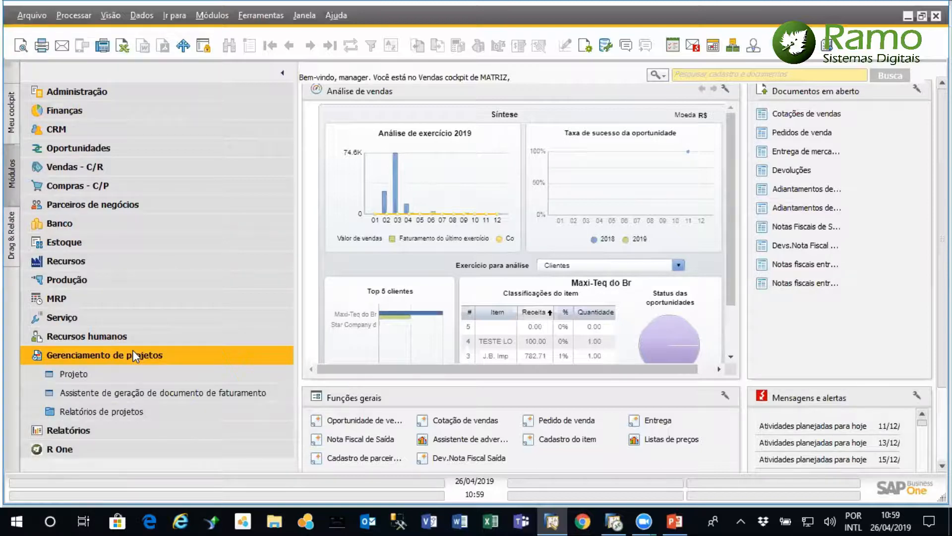
click(115, 373)
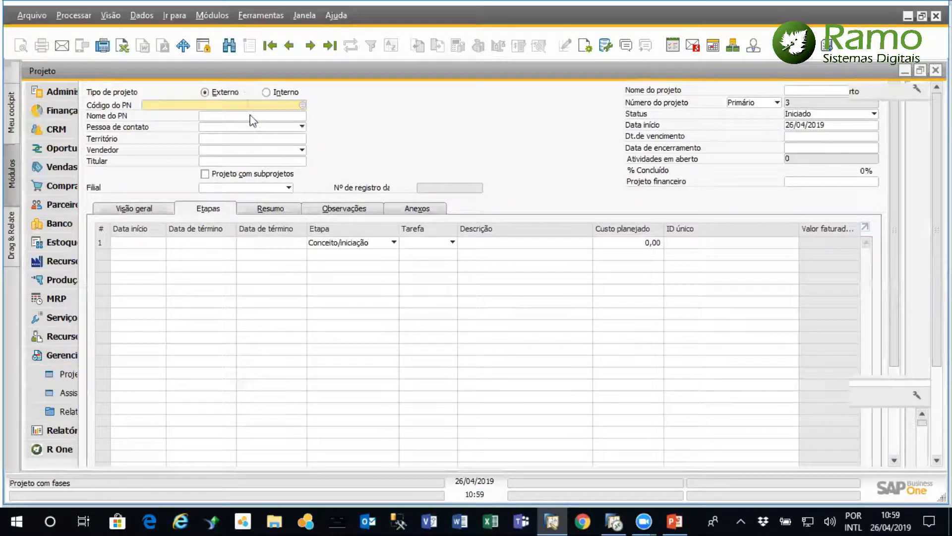
click(271, 46)
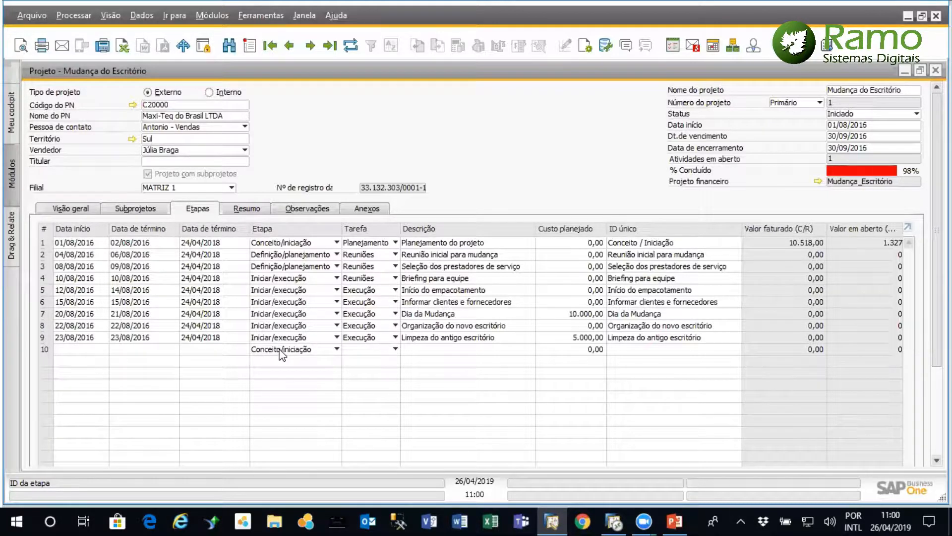
Review the Etapa options of the first stage and the Tarefa definition list opened from the second stage
click(337, 243)
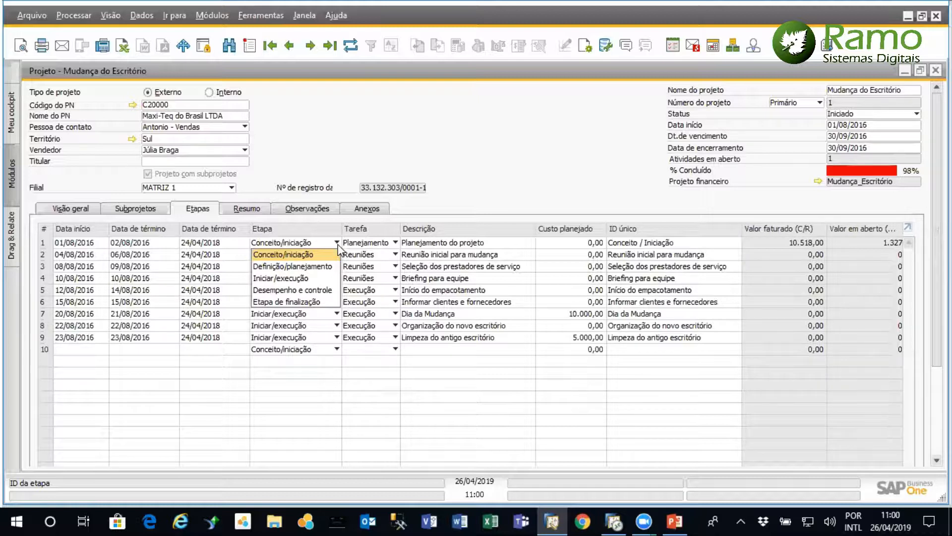
click(338, 245)
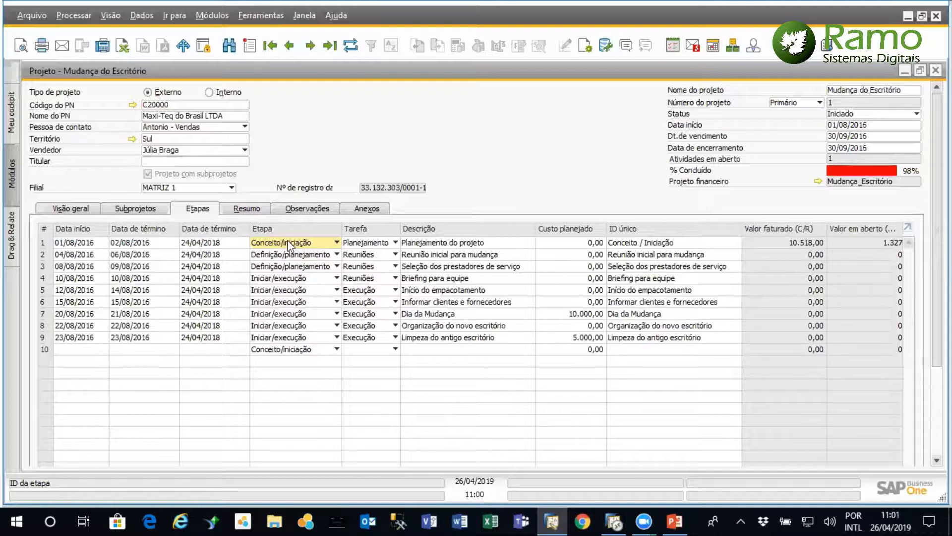
click(394, 255)
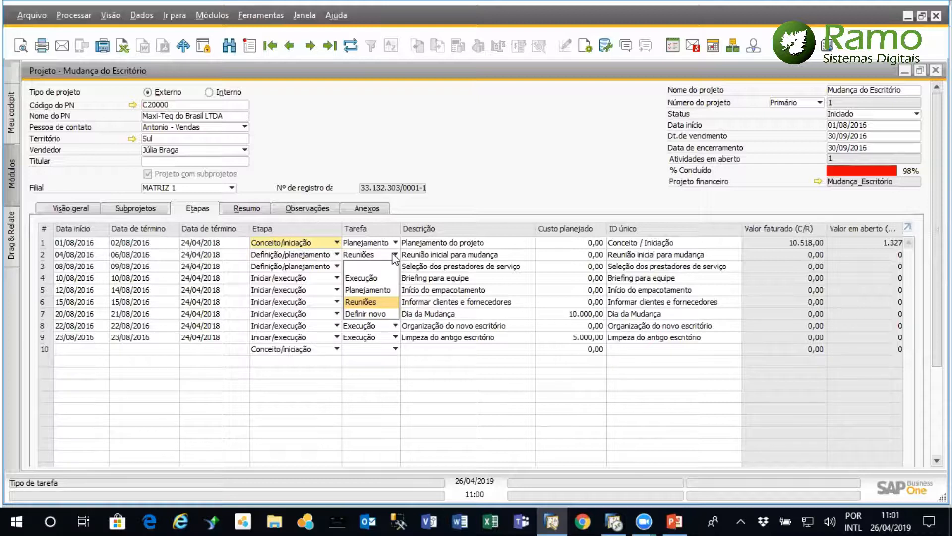
click(375, 314)
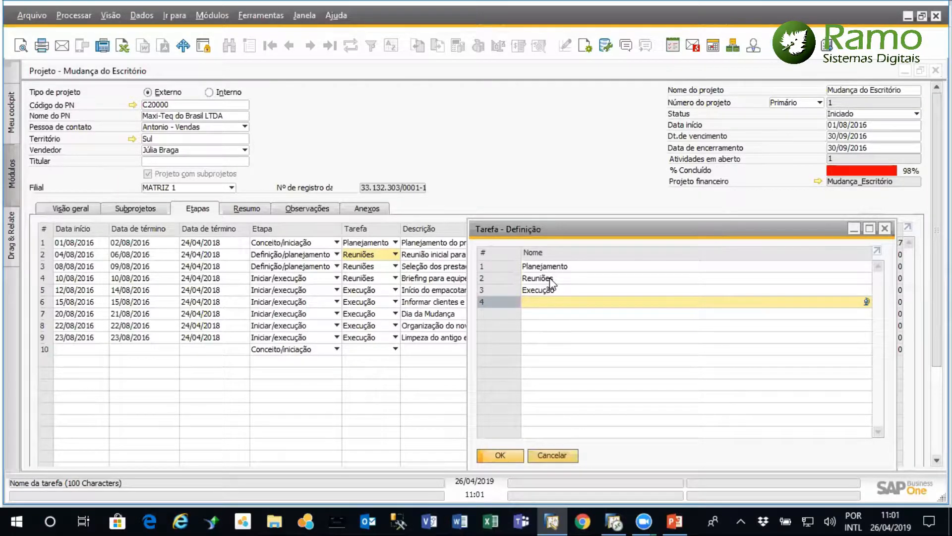
click(886, 229)
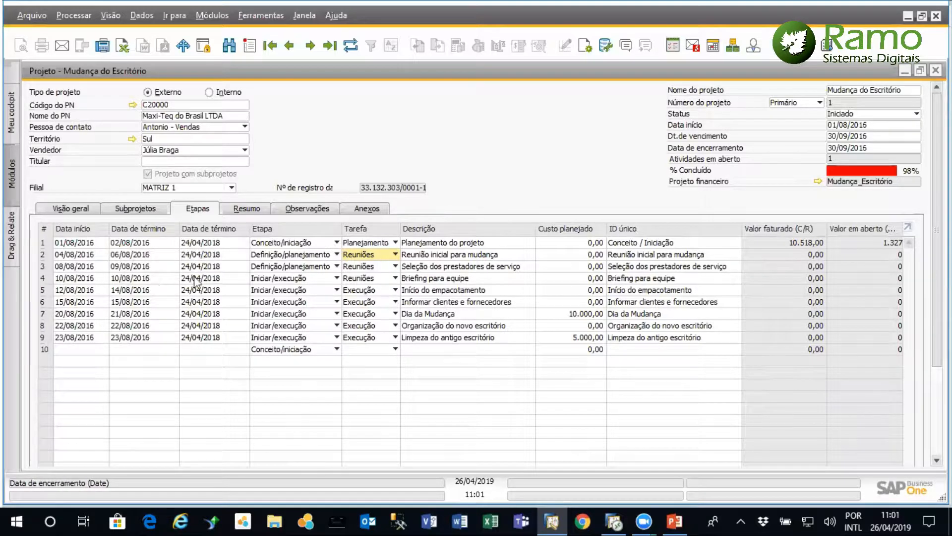
Check which reports can be launched from the Mudança do Escritório project, and close the project window
right_click(447, 163)
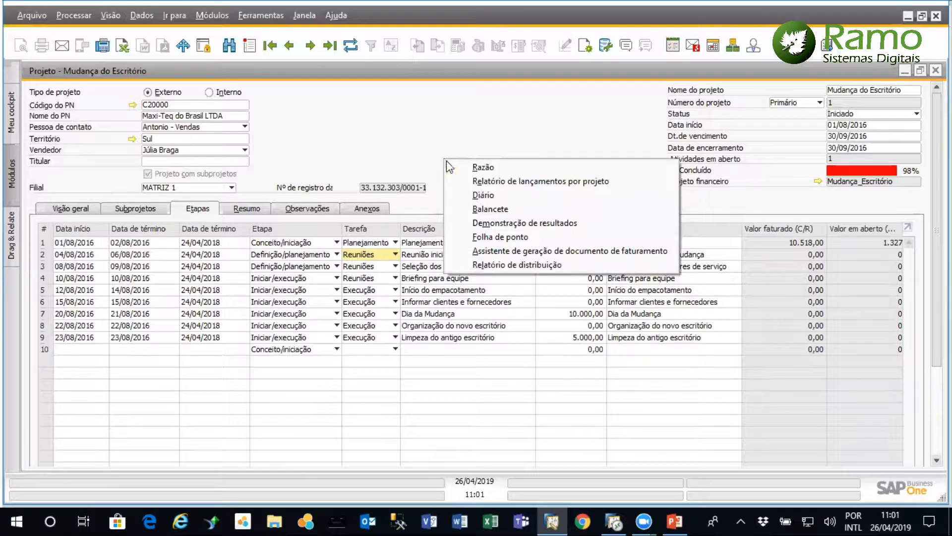
click(462, 124)
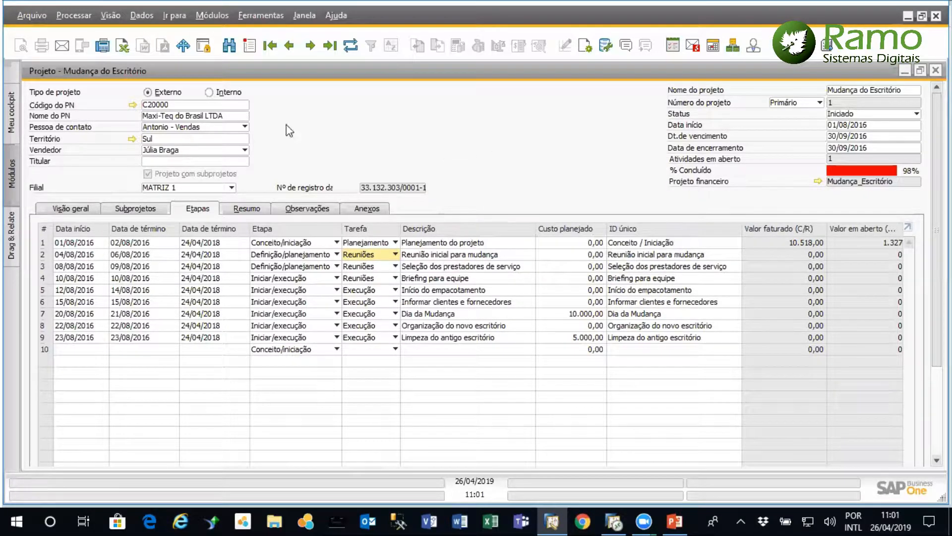
right_click(356, 112)
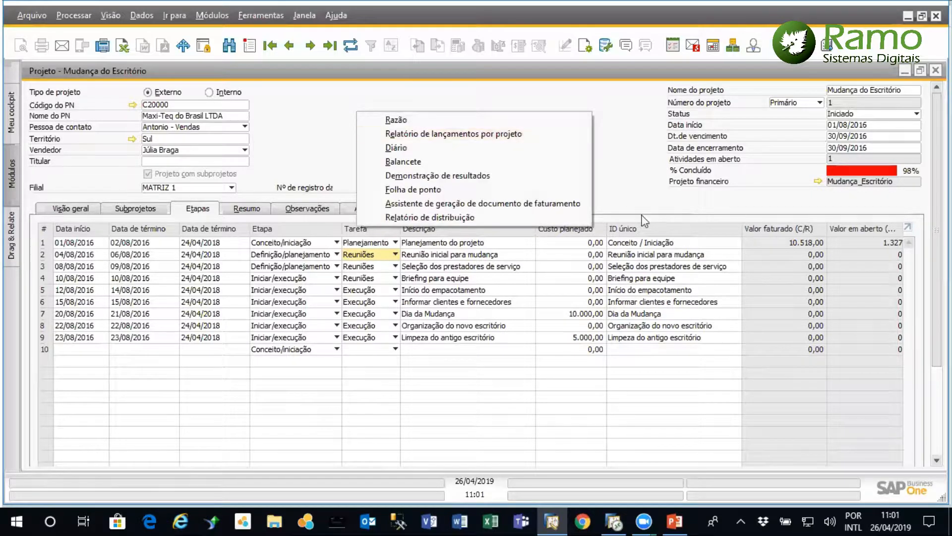
click(736, 289)
click(935, 70)
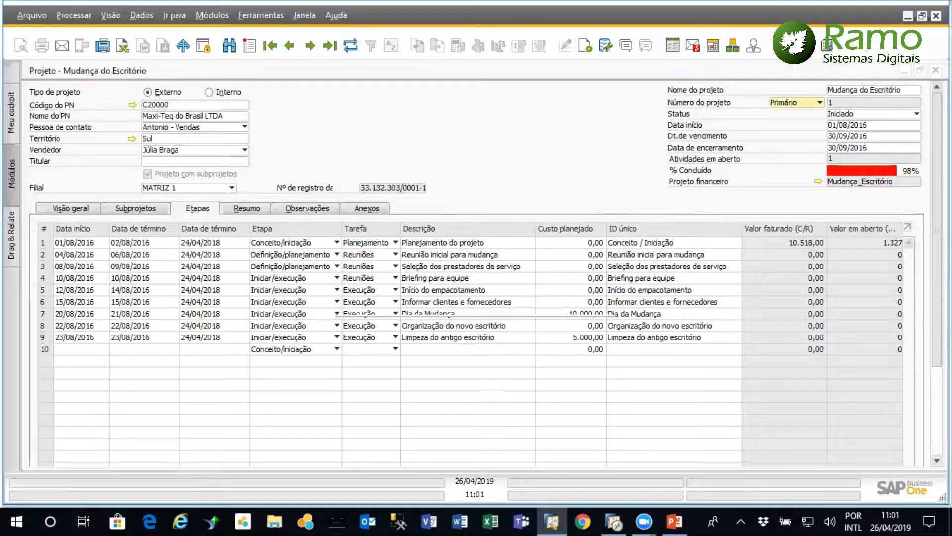
click(419, 299)
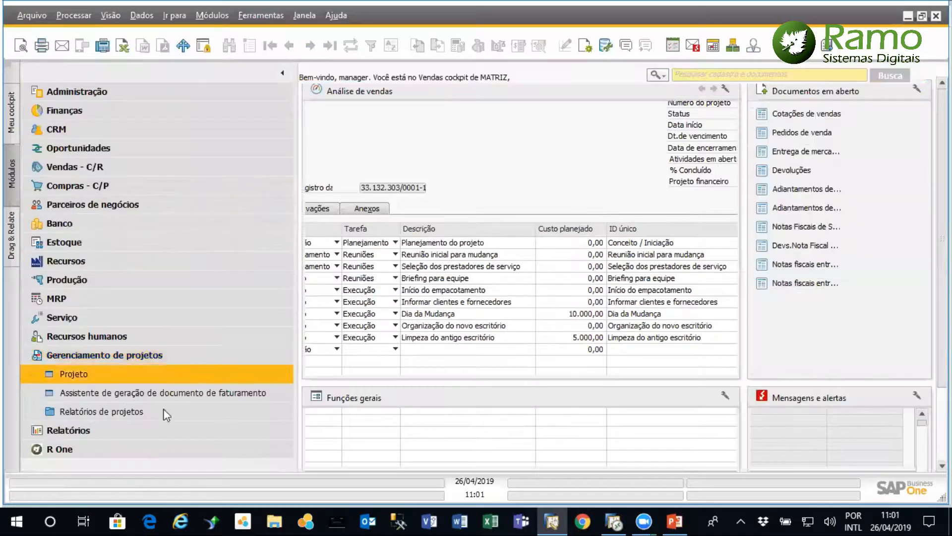
Reopen the Mudança do Escritório project and display its Gráfico de Gantt
click(98, 376)
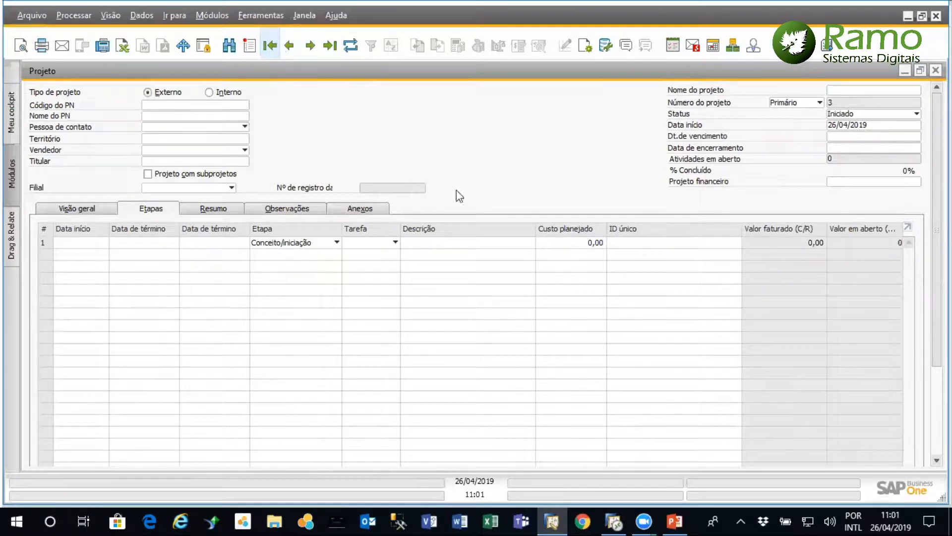
right_click(441, 150)
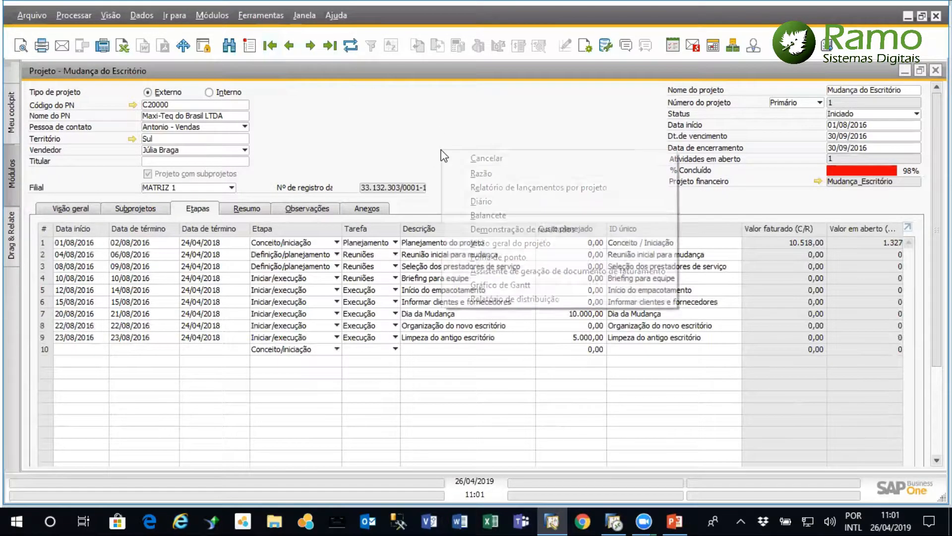
click(505, 285)
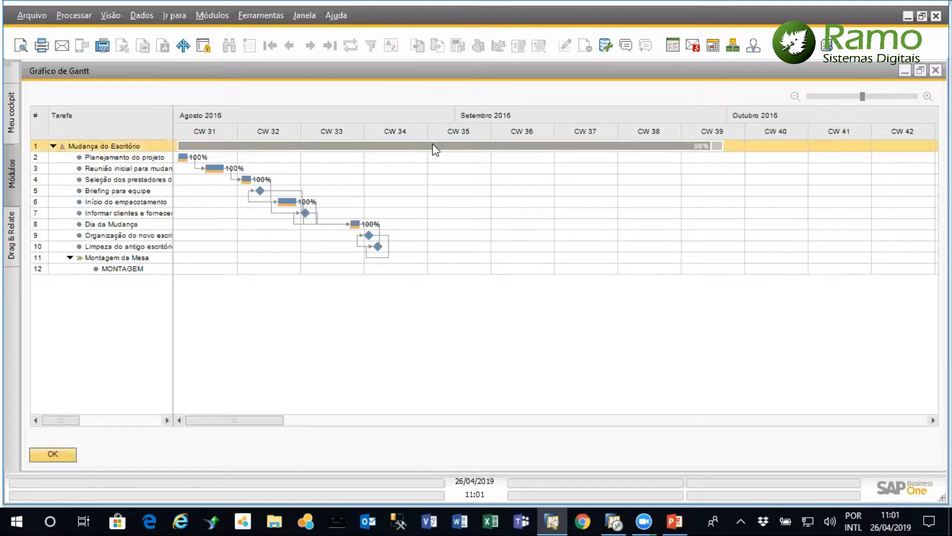
Shrink the Gantt timeline to quarters and months, enlarge it again to calendar weeks, and close the chart
right_click(347, 118)
right_click(356, 91)
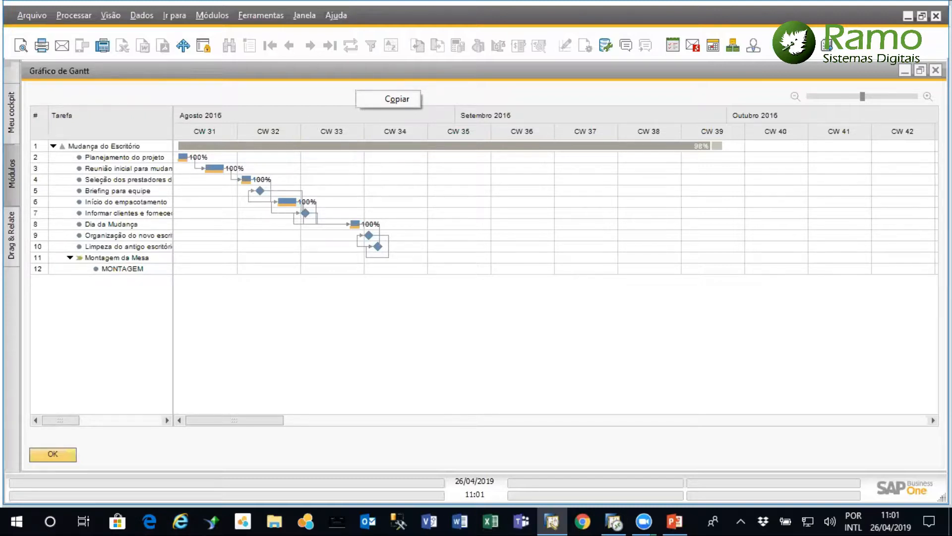
click(702, 94)
drag(861, 96, 828, 98)
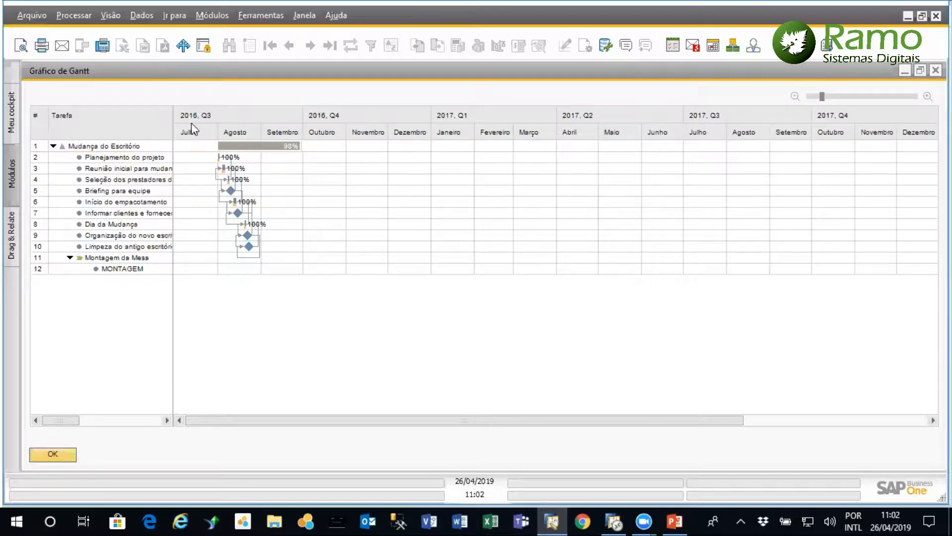
drag(824, 98, 876, 103)
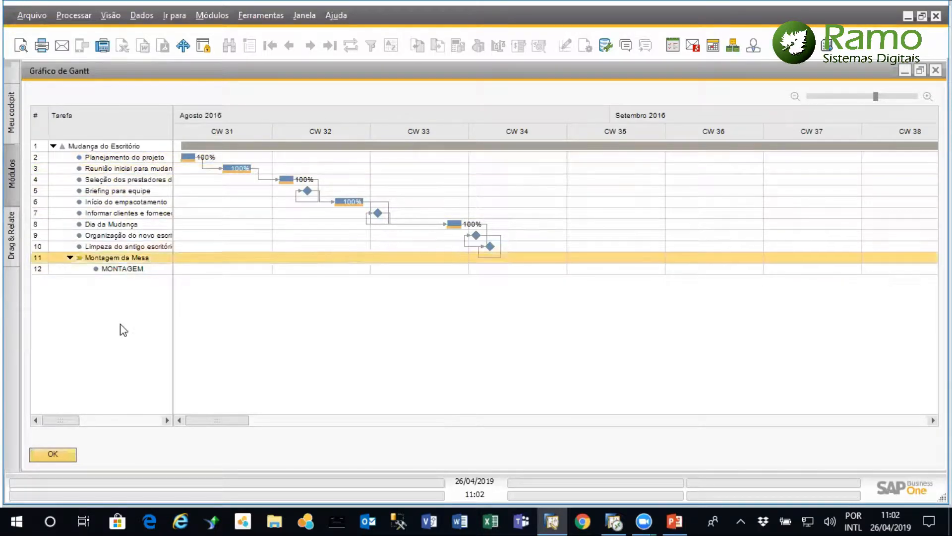
click(55, 454)
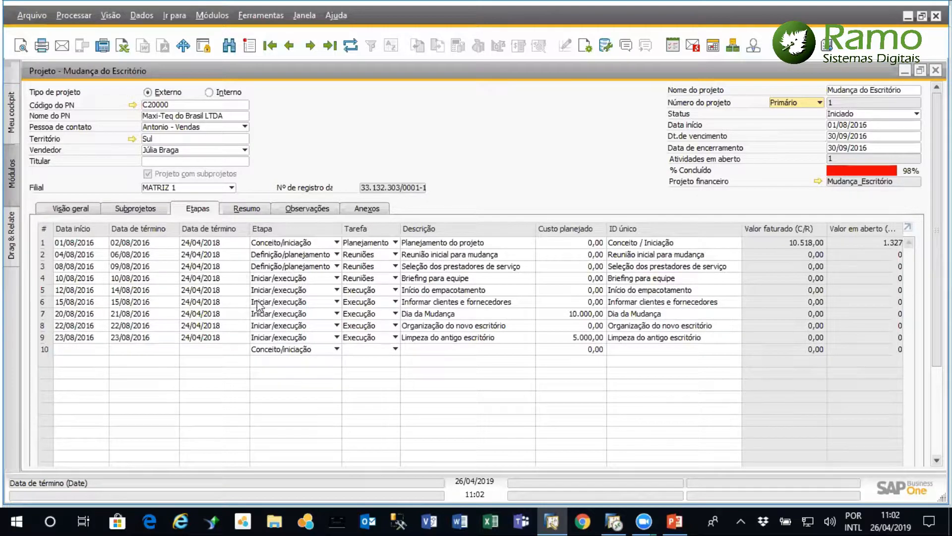
Review the project's name and the options available for its Status, keeping Iniciado
click(848, 92)
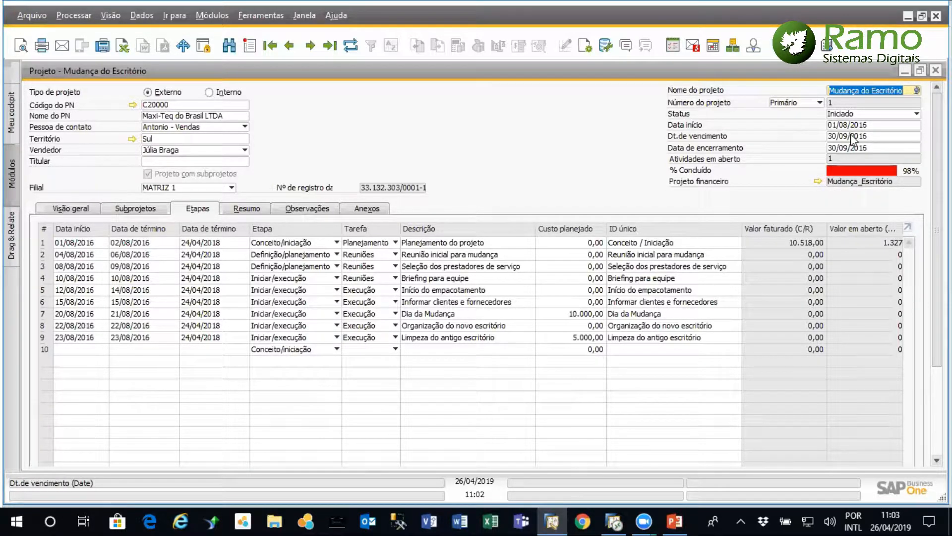
click(917, 115)
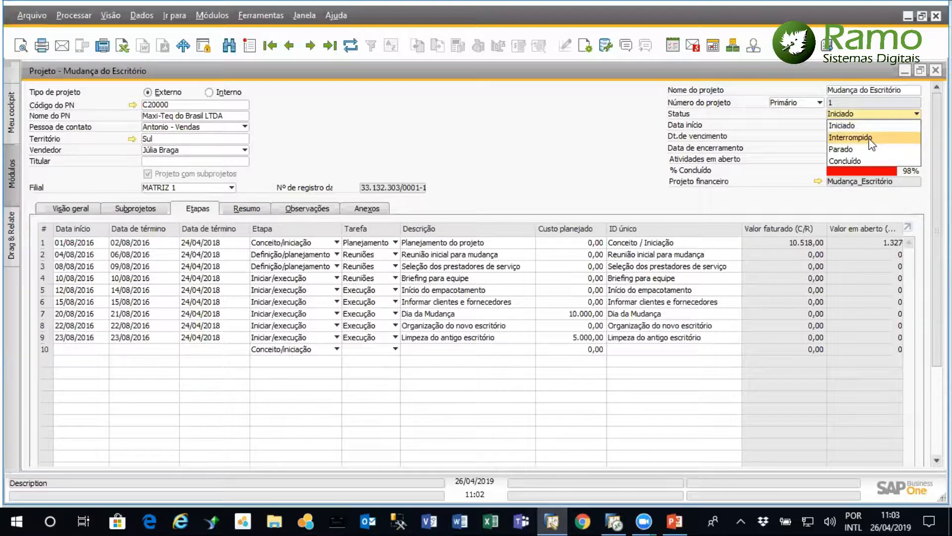
click(488, 144)
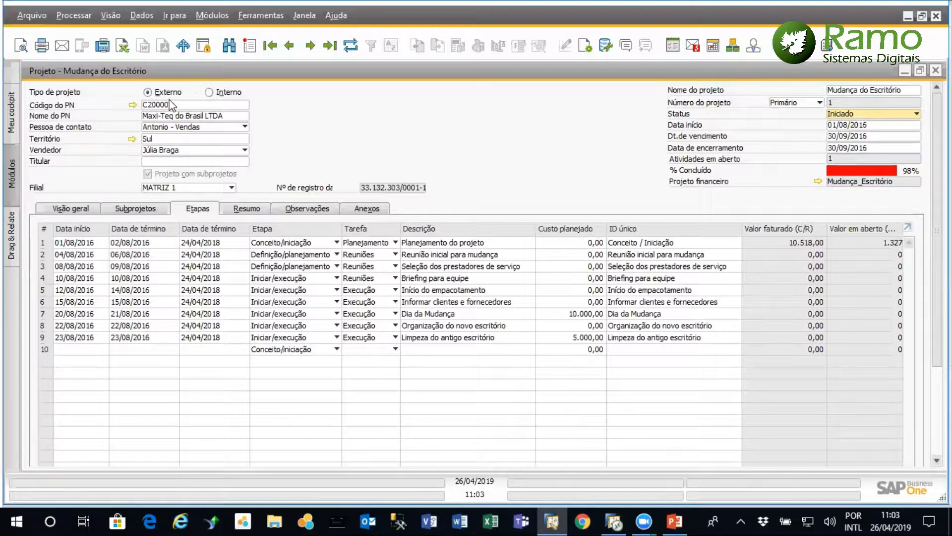
Try the project as Externo with Maxi-Teq do Brasil LTDA as the business partner, and set the project type to Interno
click(209, 93)
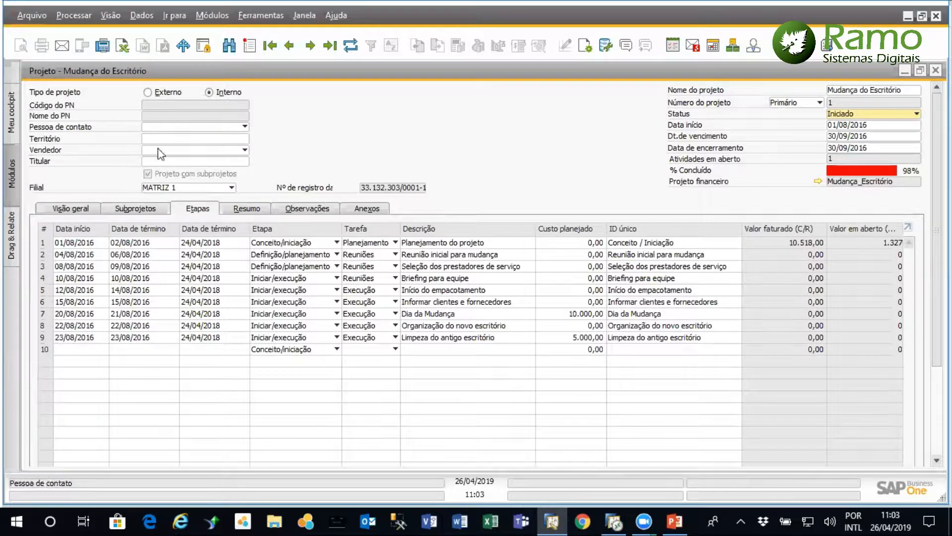
click(148, 92)
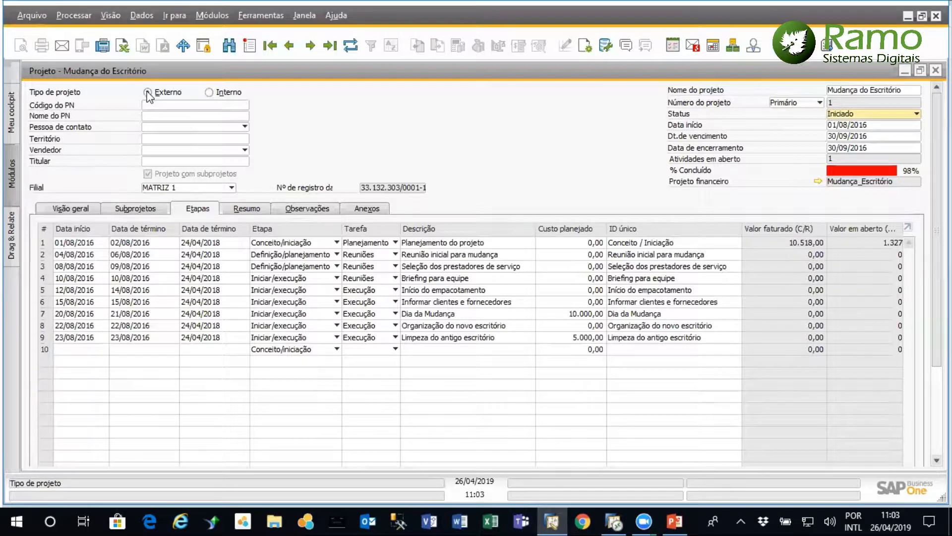
click(199, 104)
click(244, 105)
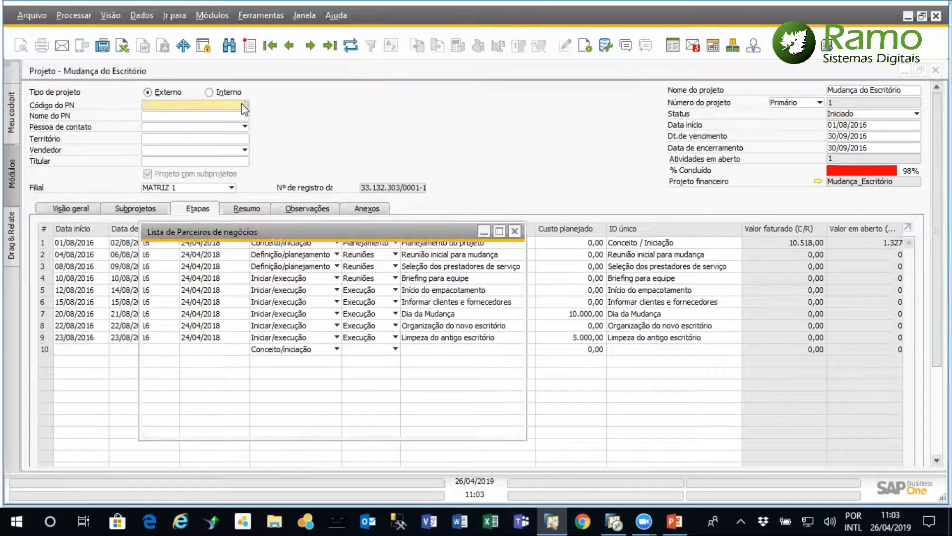
double_click(216, 283)
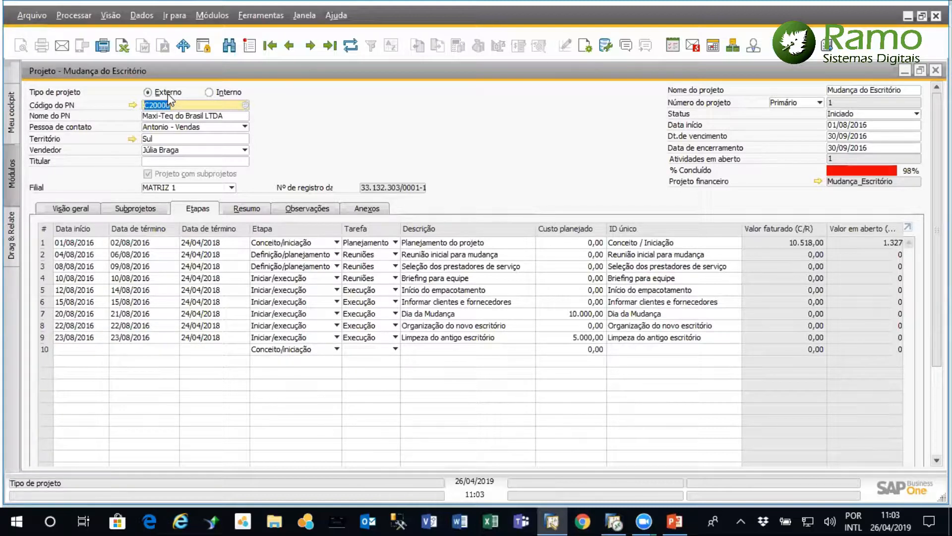
click(209, 93)
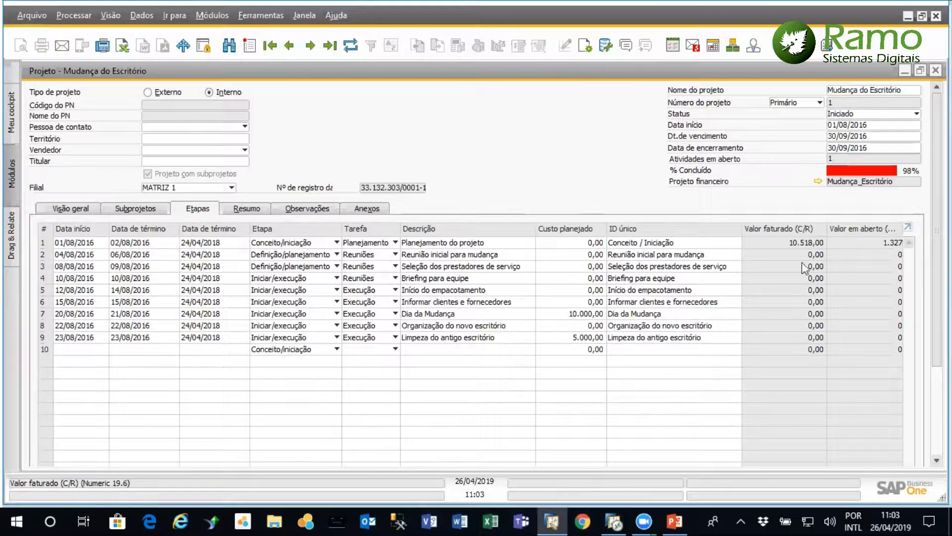
Examine the project stages' planned costs, invoiced and open values, percentages, completion marks and stage dependencies
scroll(454, 402, down, 3)
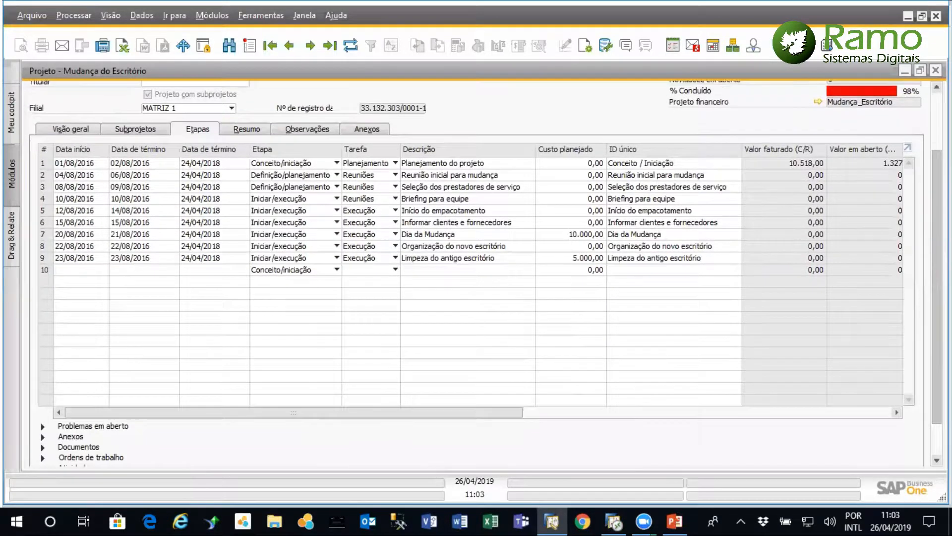
drag(446, 423, 666, 423)
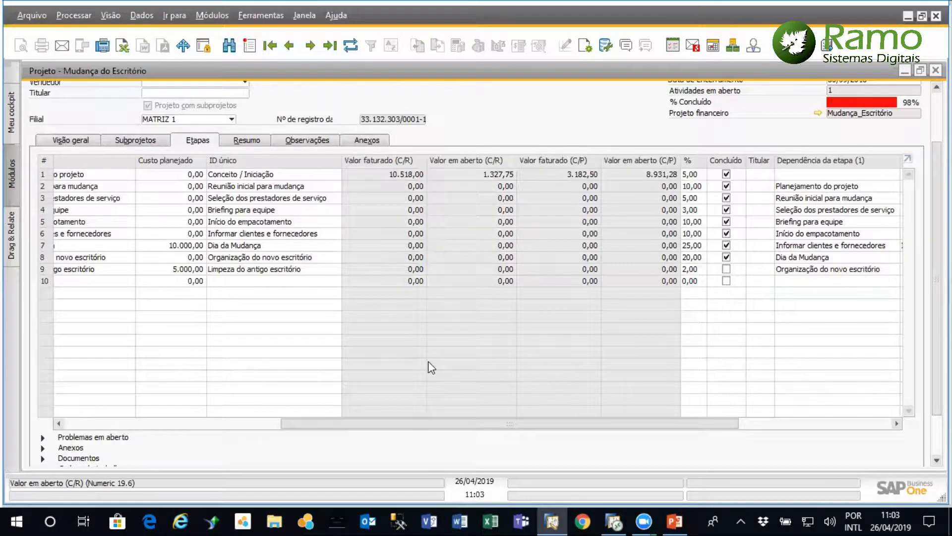
drag(457, 426, 334, 425)
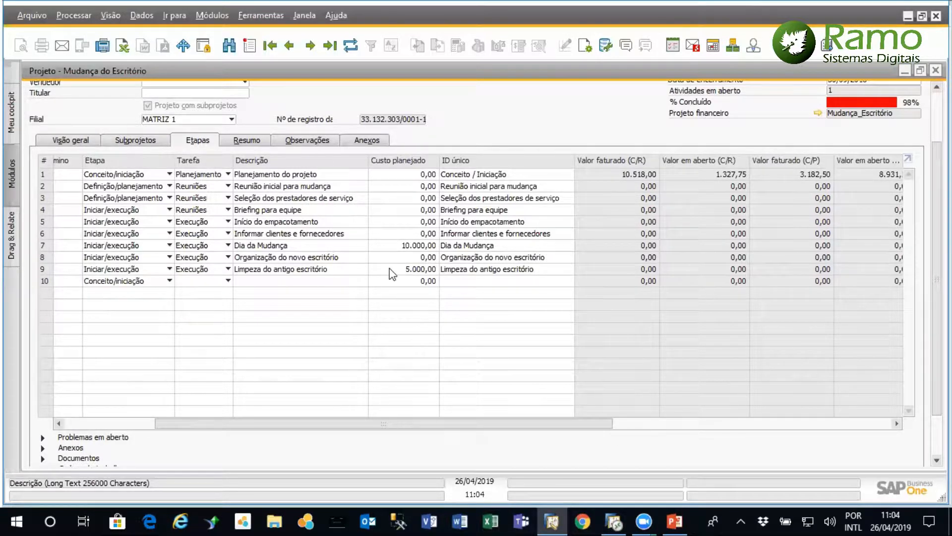
drag(513, 427, 609, 422)
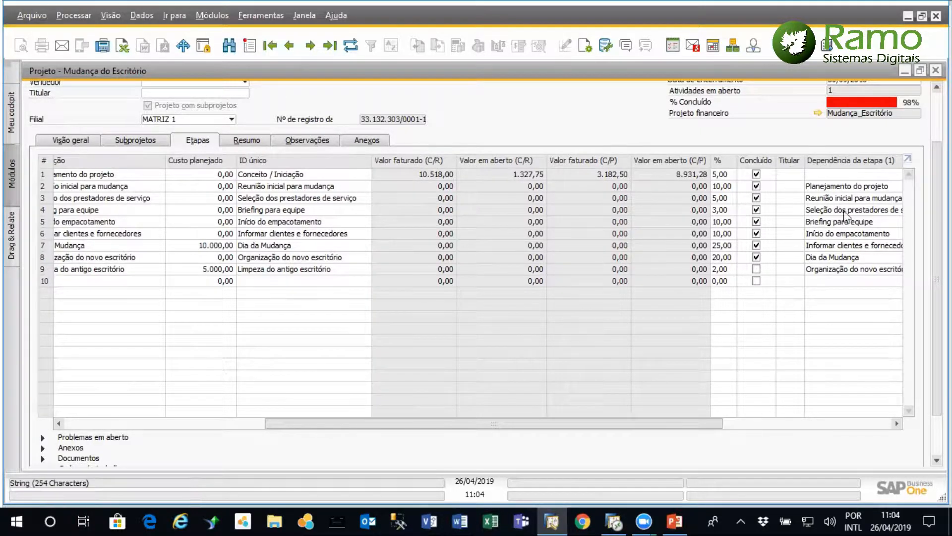
drag(668, 424, 725, 423)
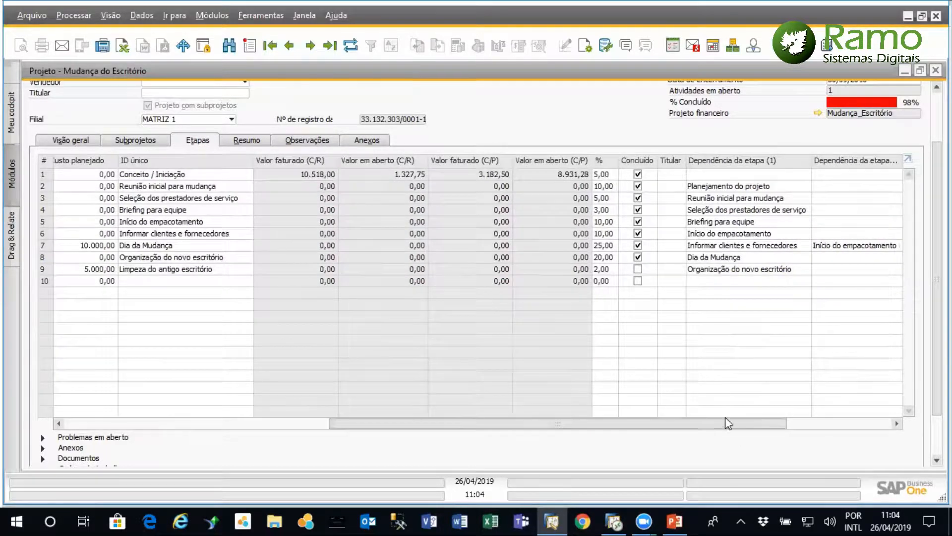
Browse the employees available as Titular for the Reunião inicial para mudança stage, and close the list without choosing one
click(674, 187)
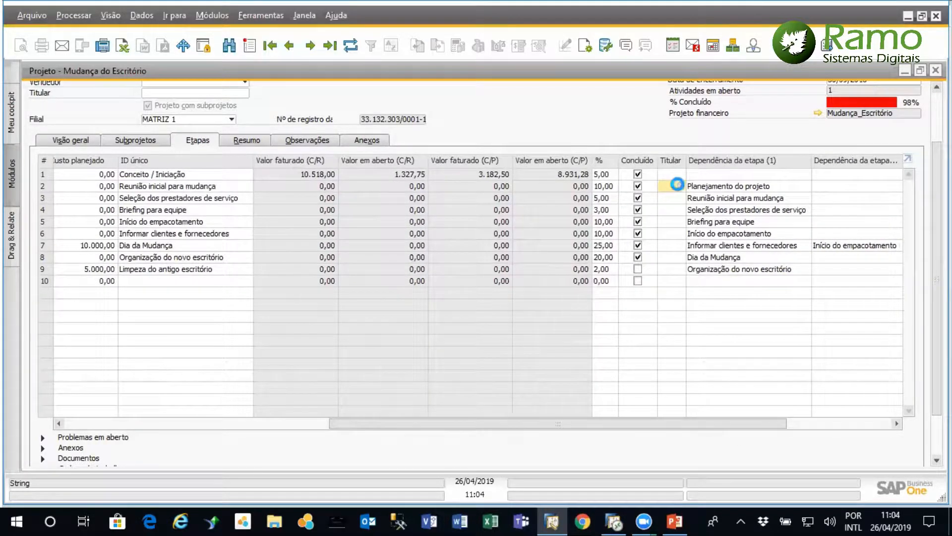
click(680, 186)
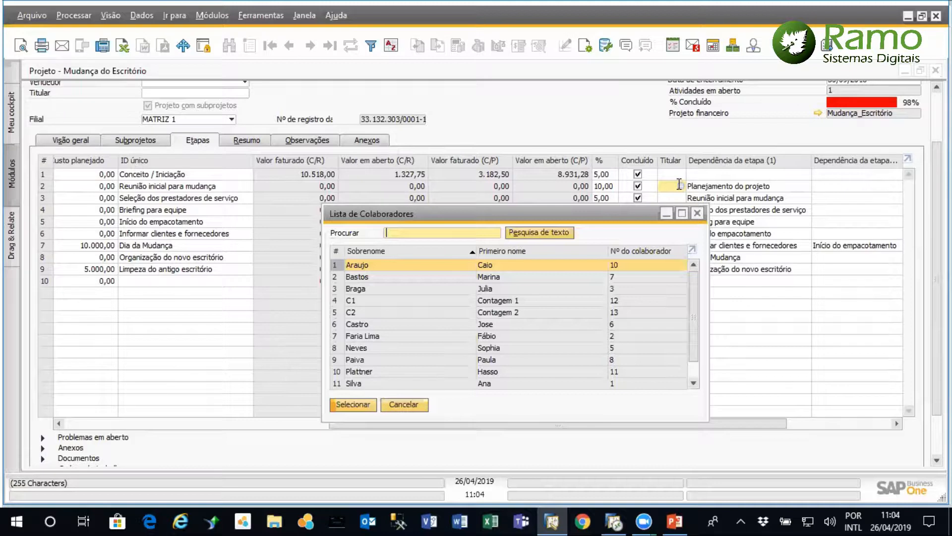
scroll(691, 343, down, 1)
scroll(695, 333, up, 1)
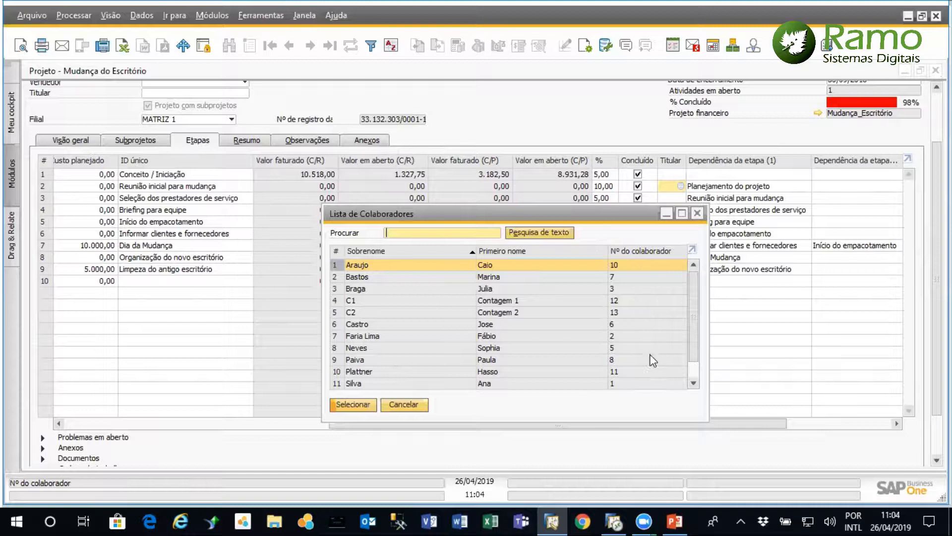
click(697, 213)
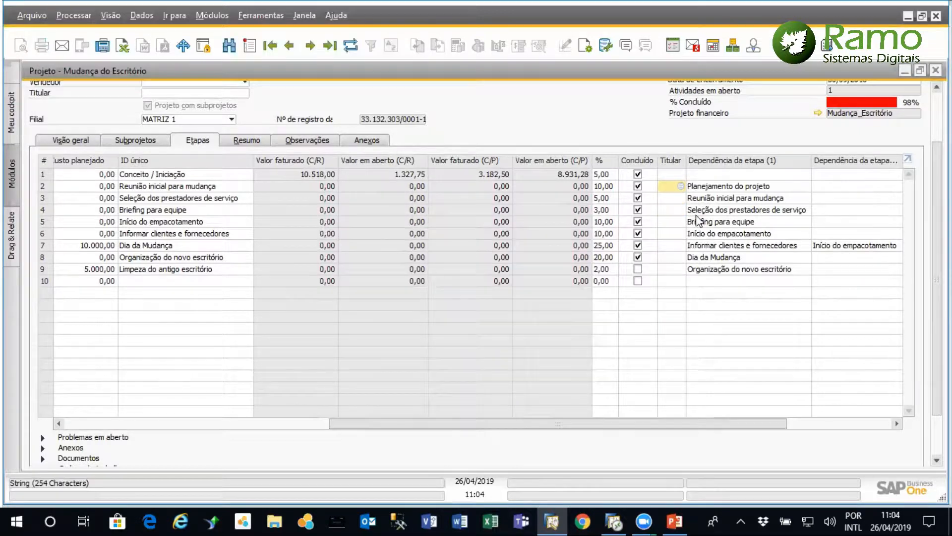
Open the Montagem da Mesa subproject from the project's subproject list, review its stages, and close it
drag(338, 425, 48, 426)
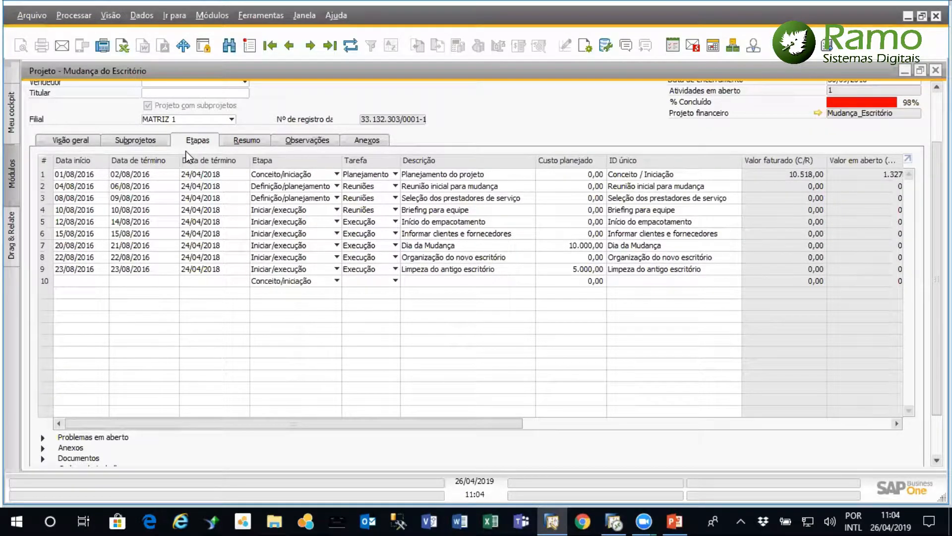
click(139, 140)
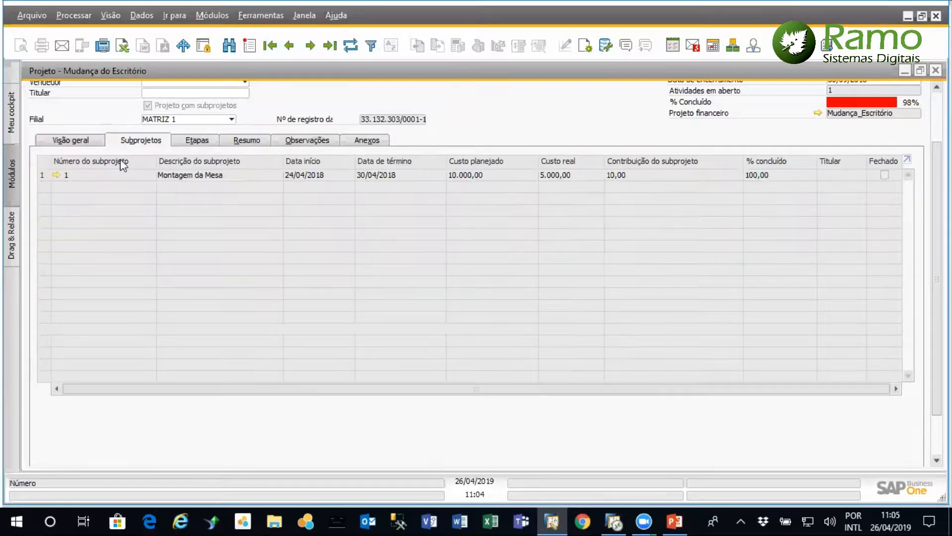
scroll(476, 248, up, 2)
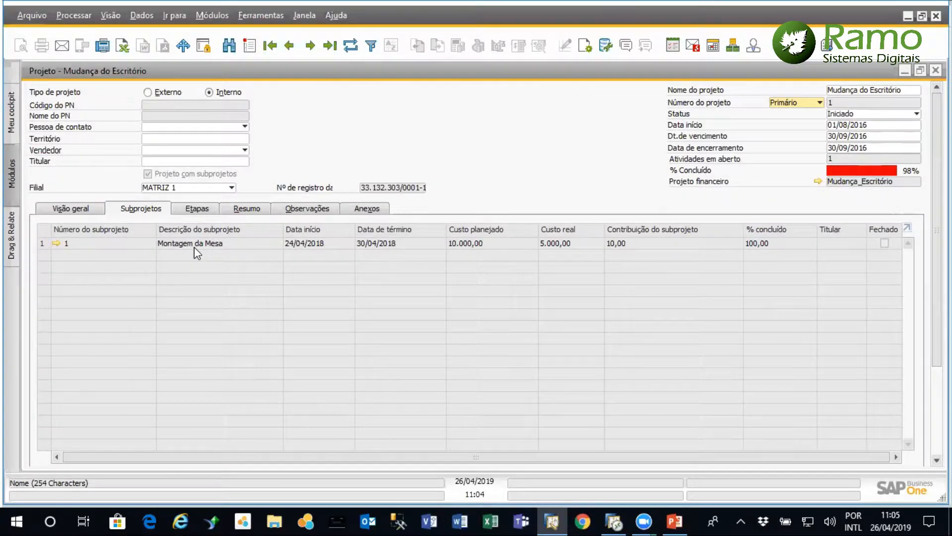
click(57, 243)
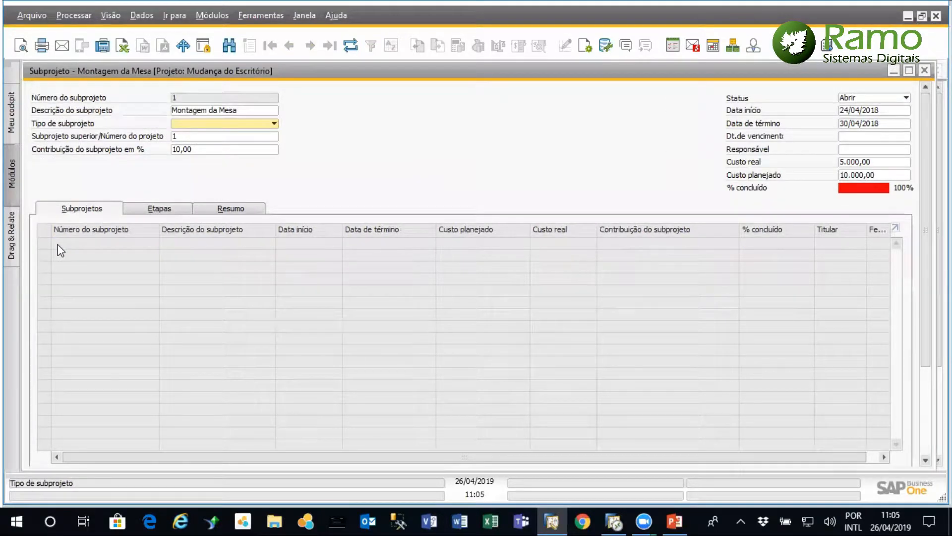
click(167, 209)
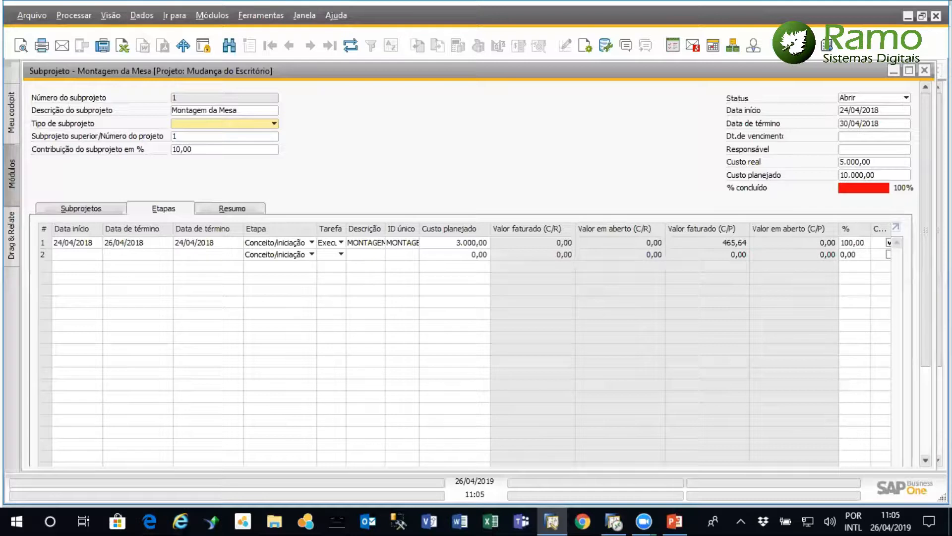
click(925, 70)
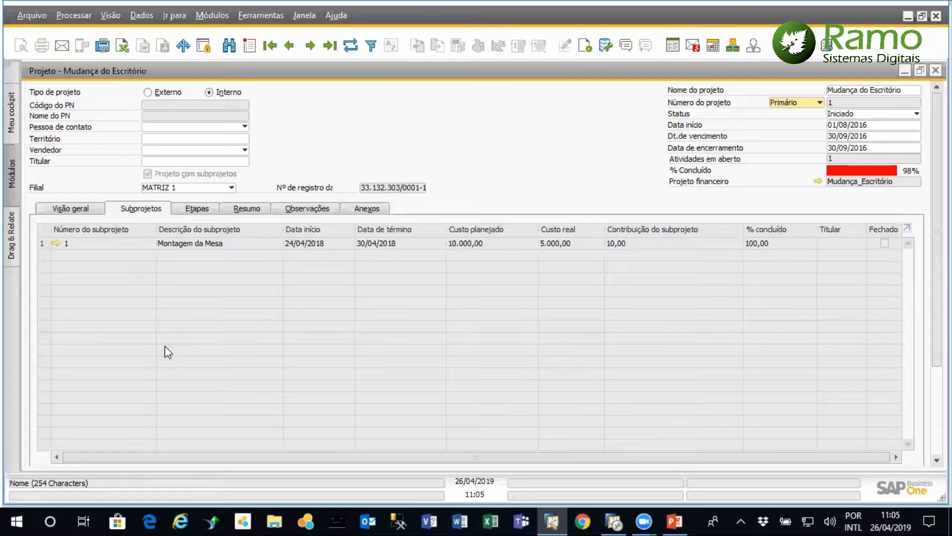
Return to the project's stages and review the planned costs of Limpeza do antigo escritório and Dia da Mudança
click(204, 209)
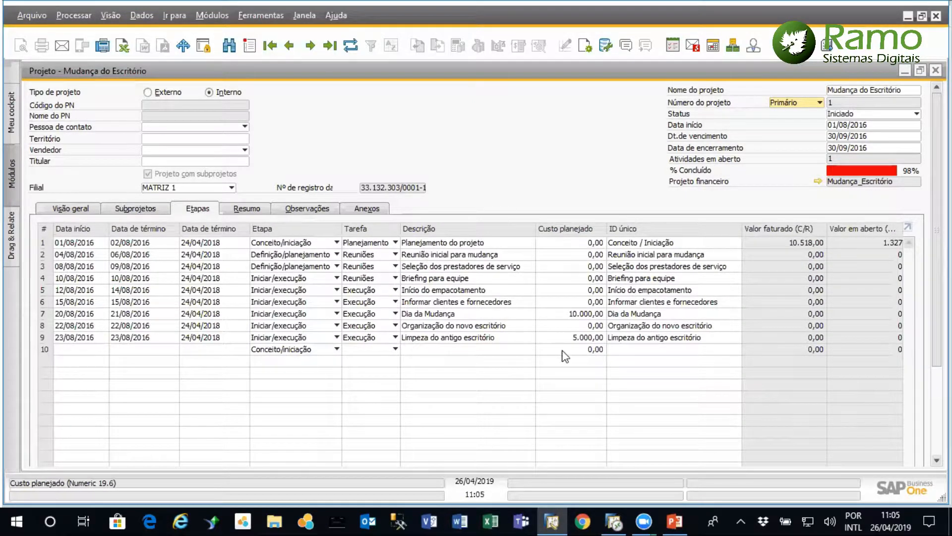
click(577, 337)
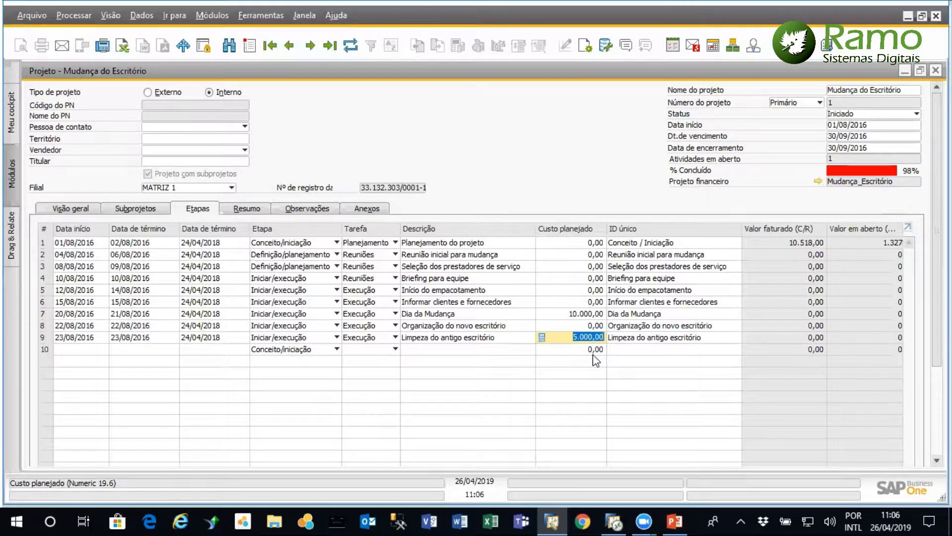
click(568, 317)
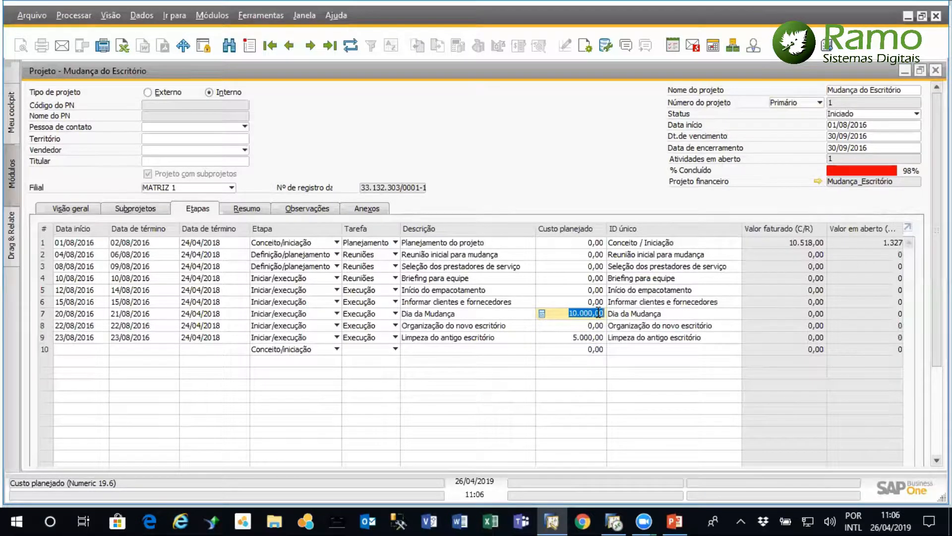
click(585, 341)
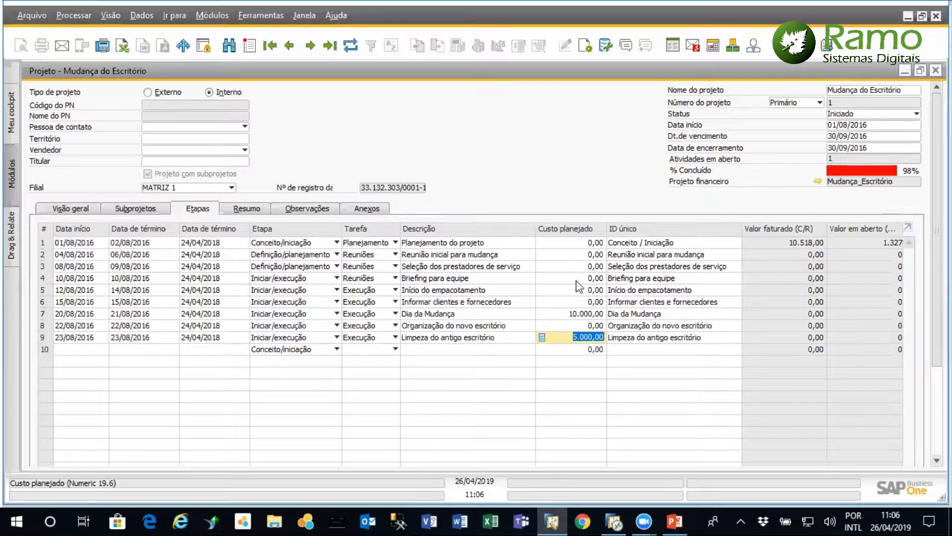
Display the project's Resumo and select the Valor potencial under Valores de Lucro
click(251, 209)
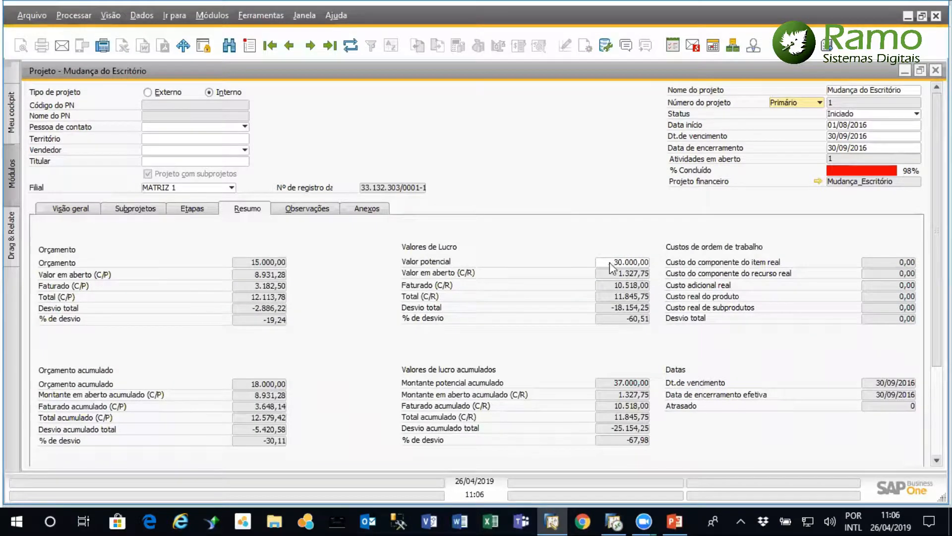
click(619, 263)
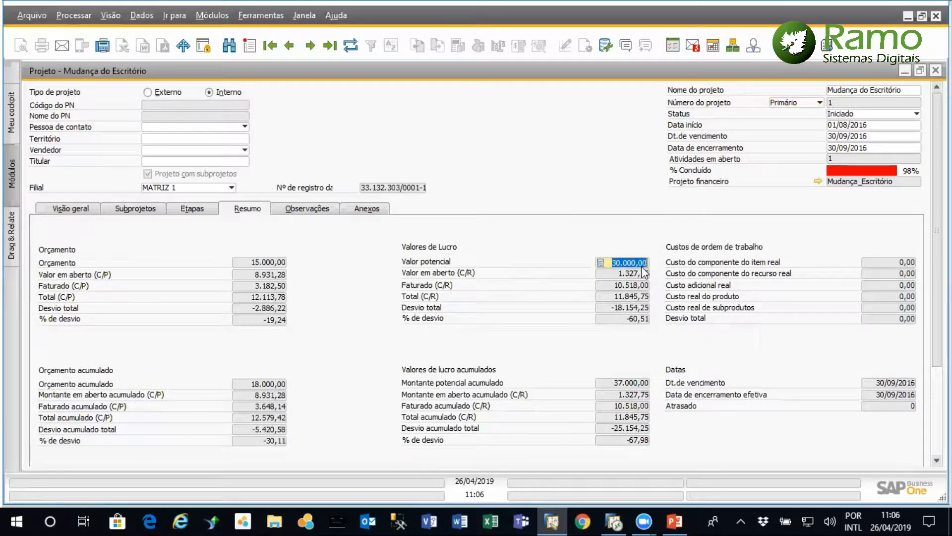
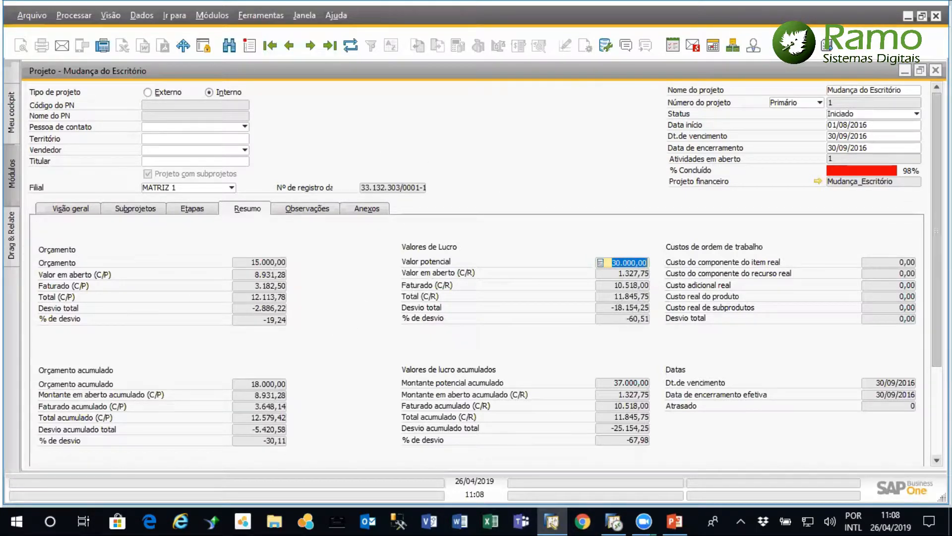
Return to the project's Etapas and review the Documentos linked to the Planejamento do projeto stage, then collapse the list
scroll(477, 263, down, 5)
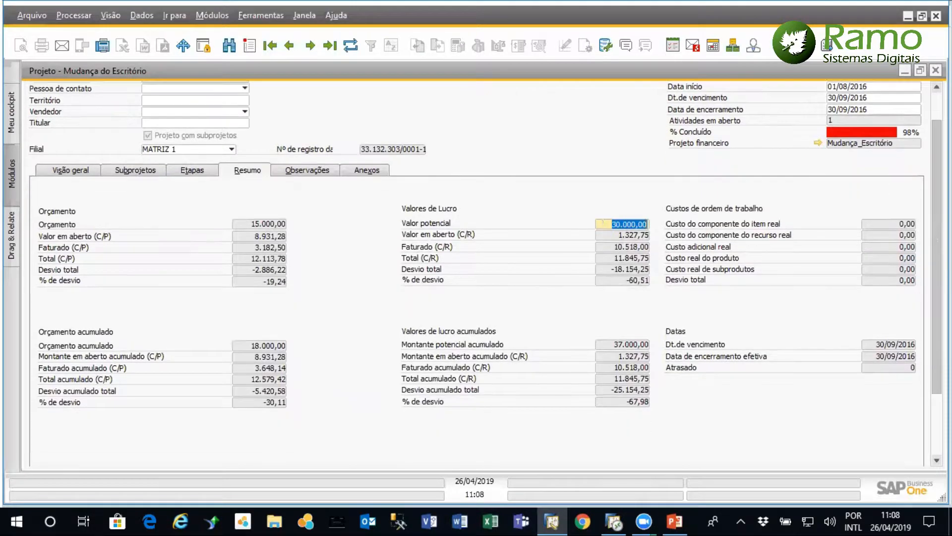
scroll(305, 243, up, 5)
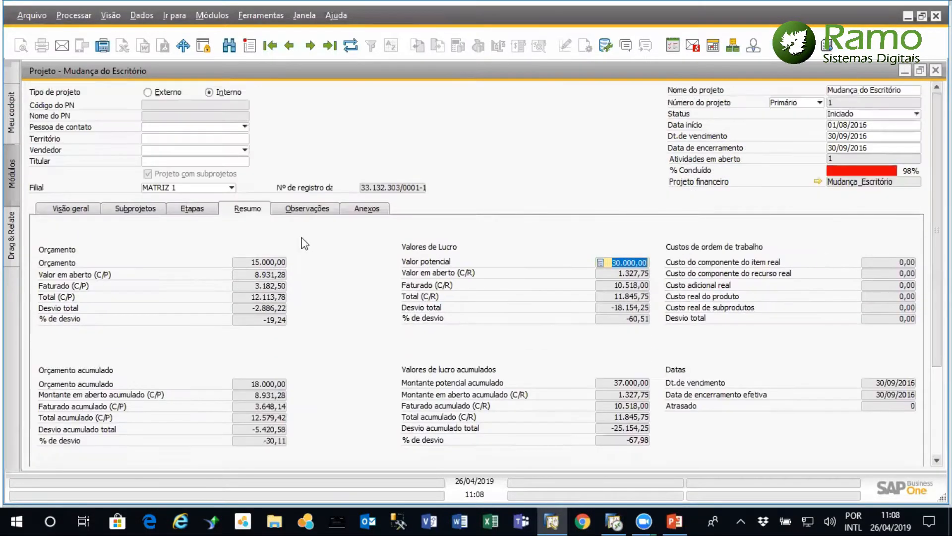
click(192, 209)
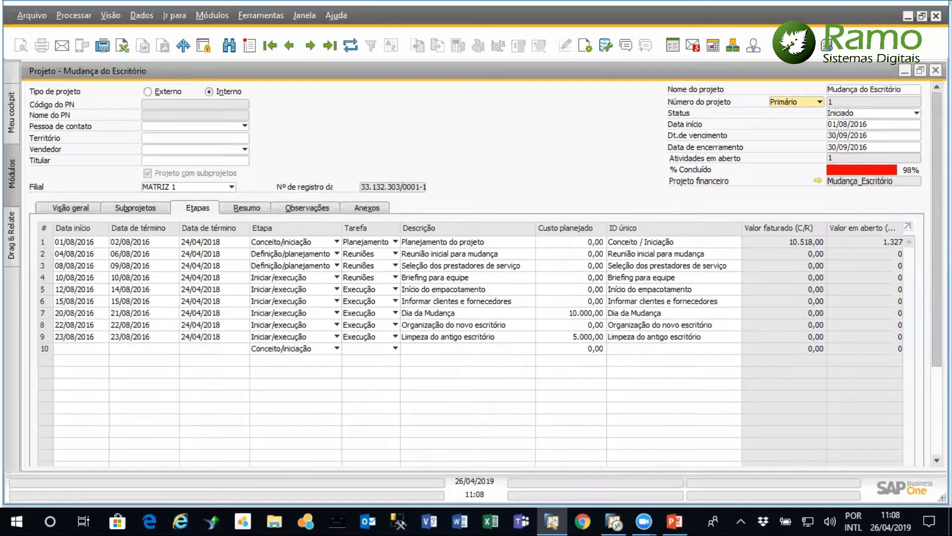
scroll(192, 220, down, 6)
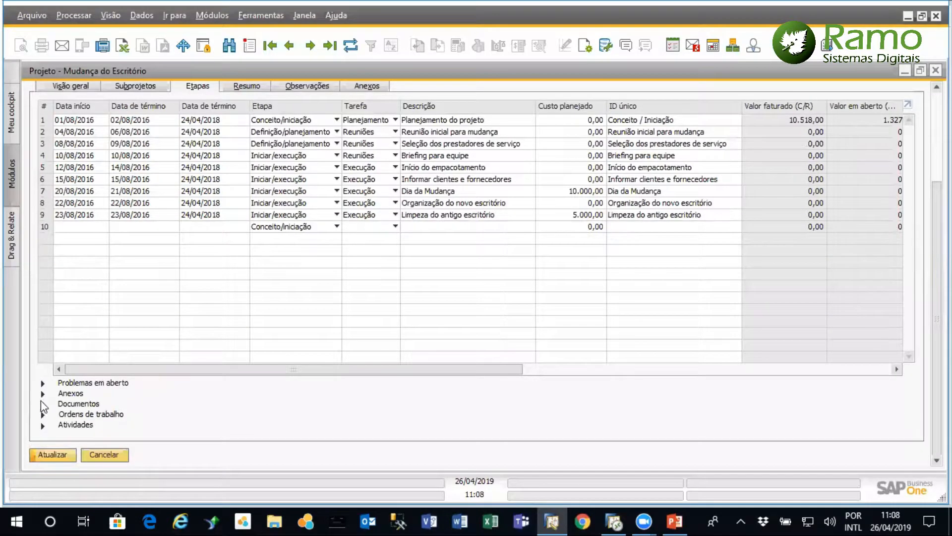
click(43, 404)
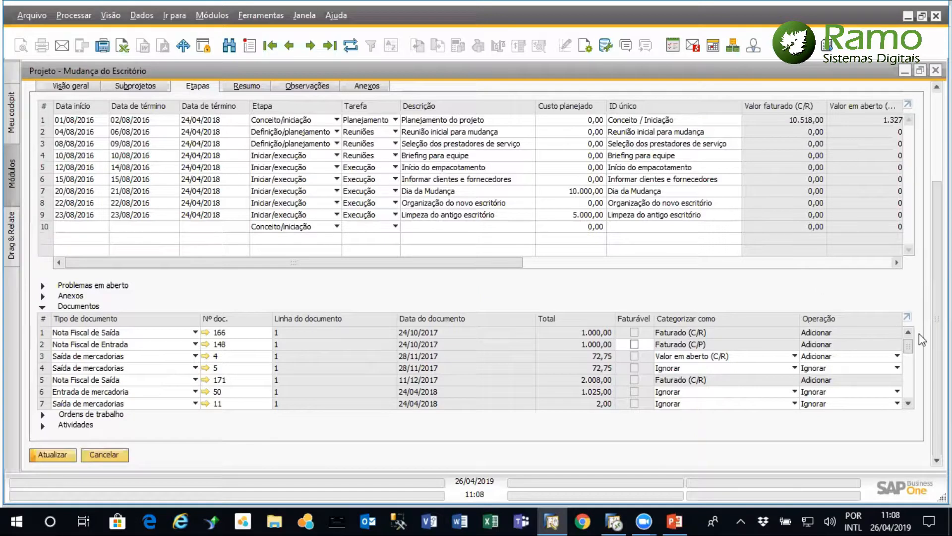
drag(908, 350, 914, 382)
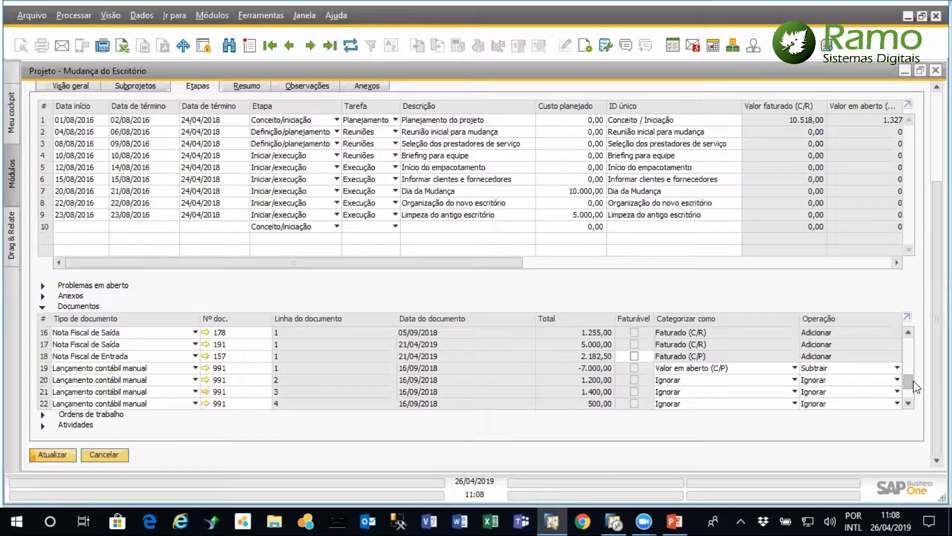
drag(913, 381, 910, 317)
right_click(910, 318)
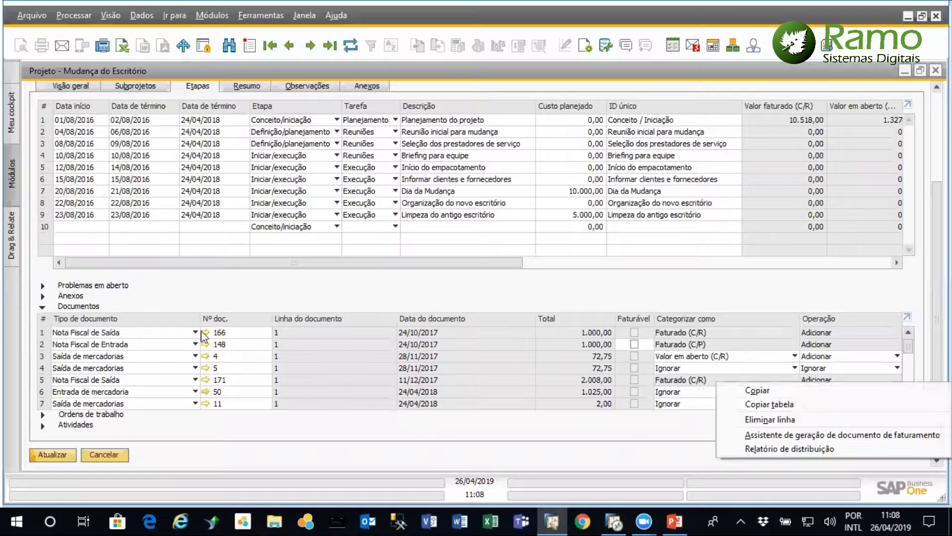
click(603, 438)
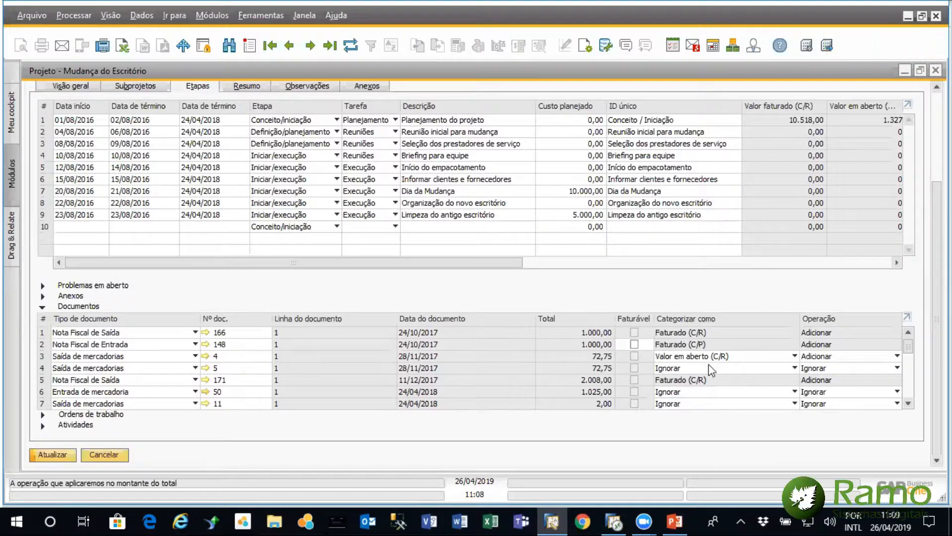
click(43, 308)
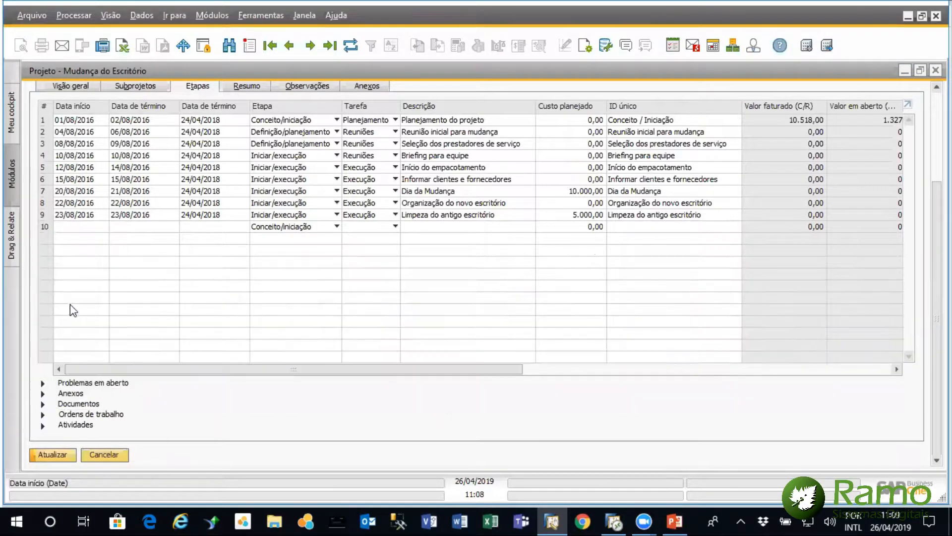
Open the Planejamento da mudança activity from the stage's Atividades, check its options for attaching files, and close it without attaching anything
click(43, 425)
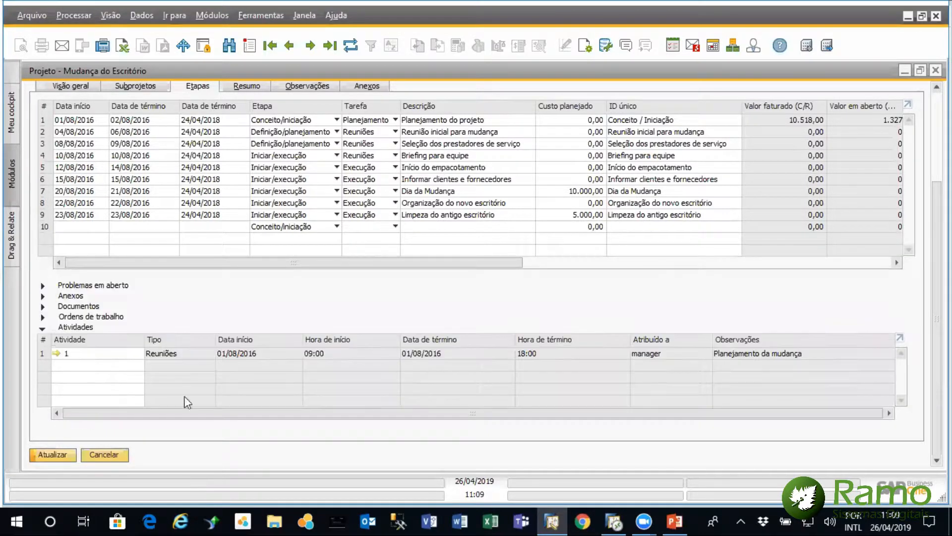
click(56, 354)
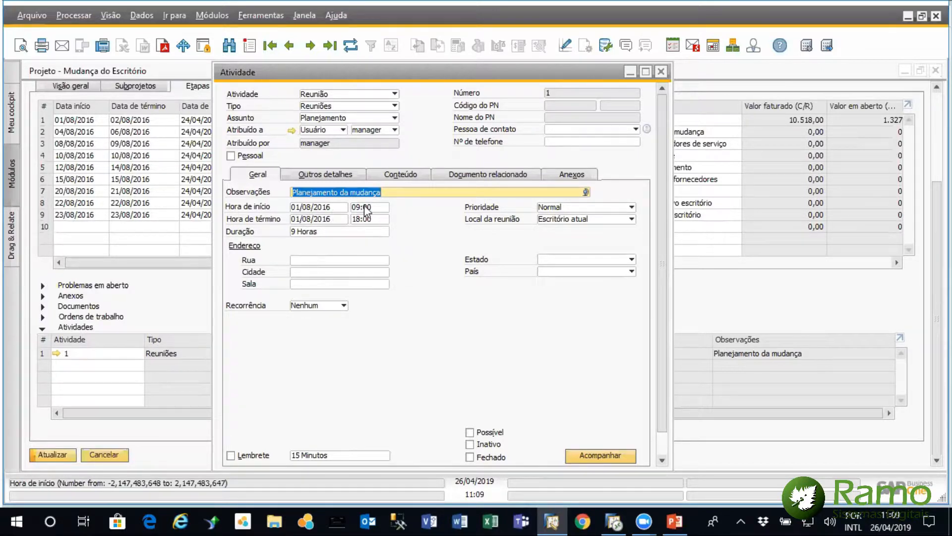
click(576, 176)
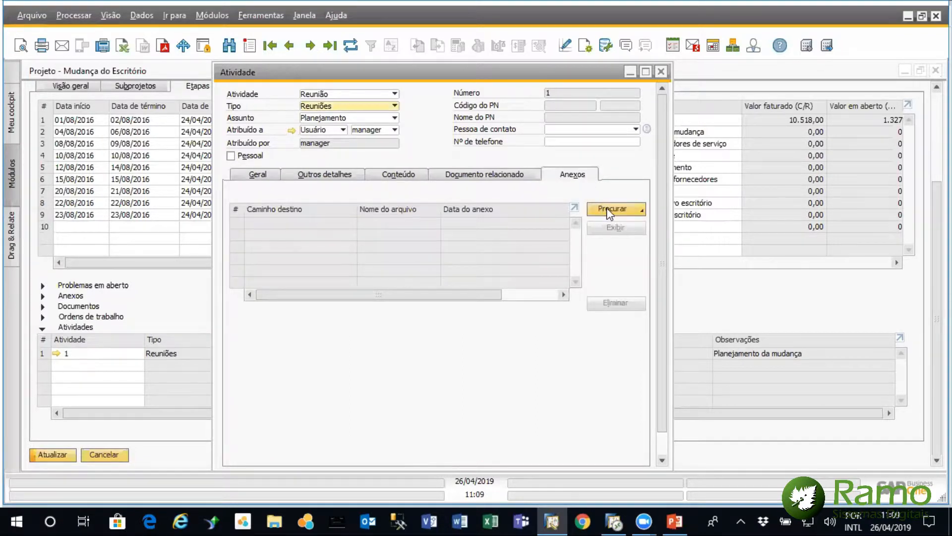
click(640, 210)
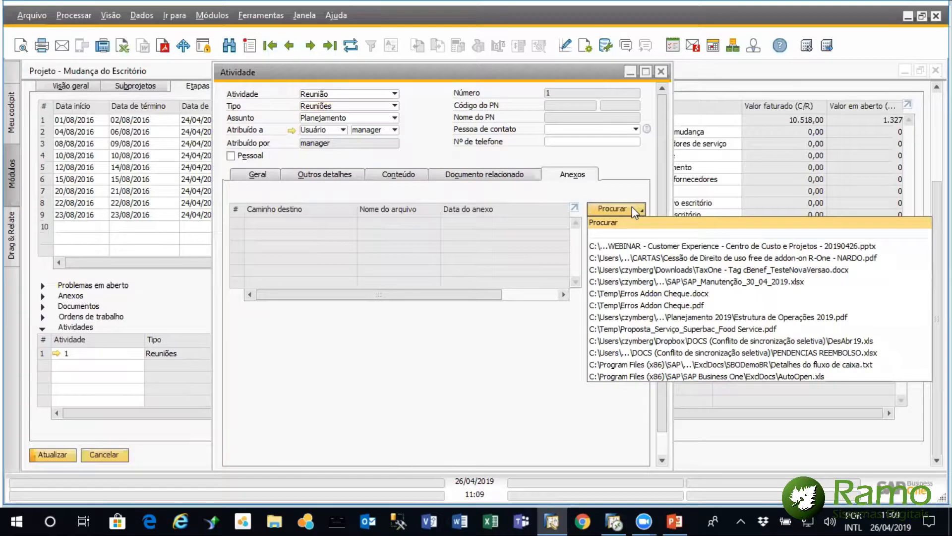
click(594, 188)
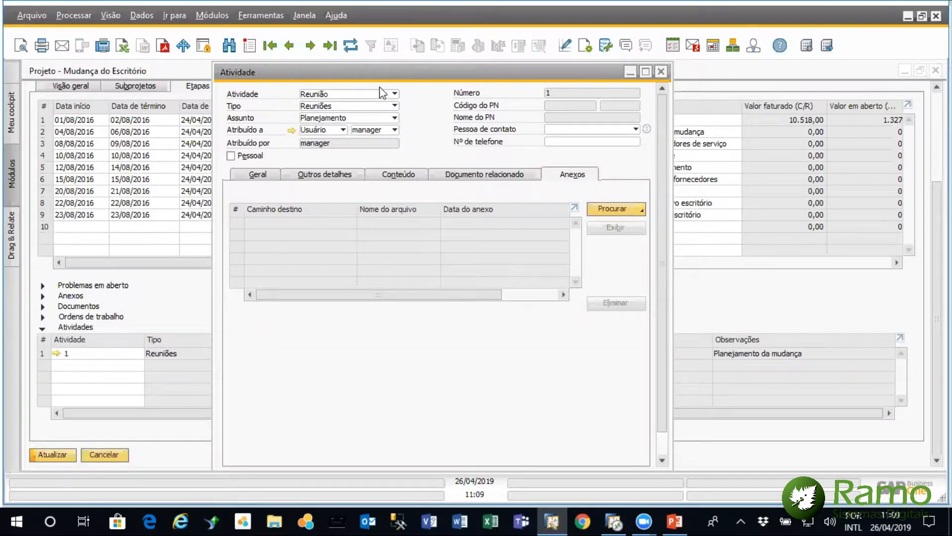
click(614, 103)
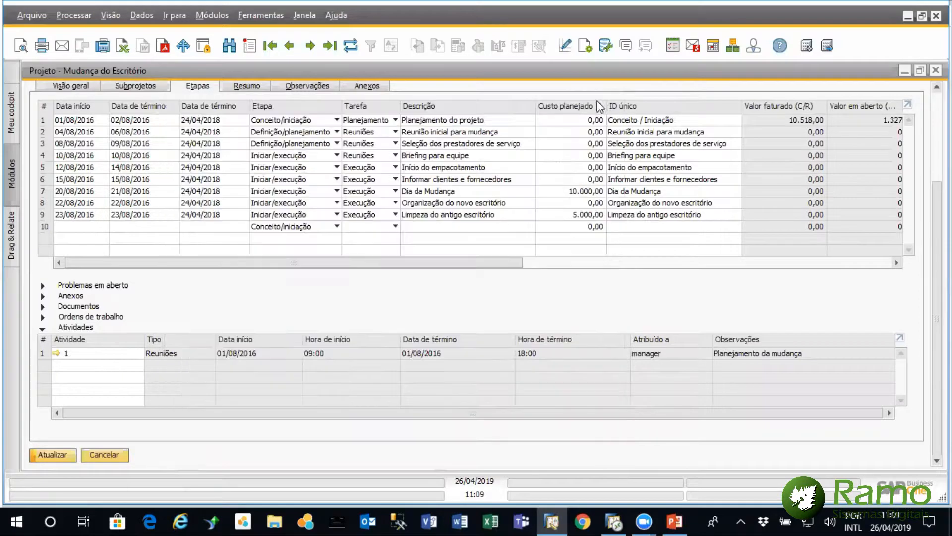
Review the stage's Problemas em aberto and Anexos sections, collapsing each one after viewing it
click(42, 285)
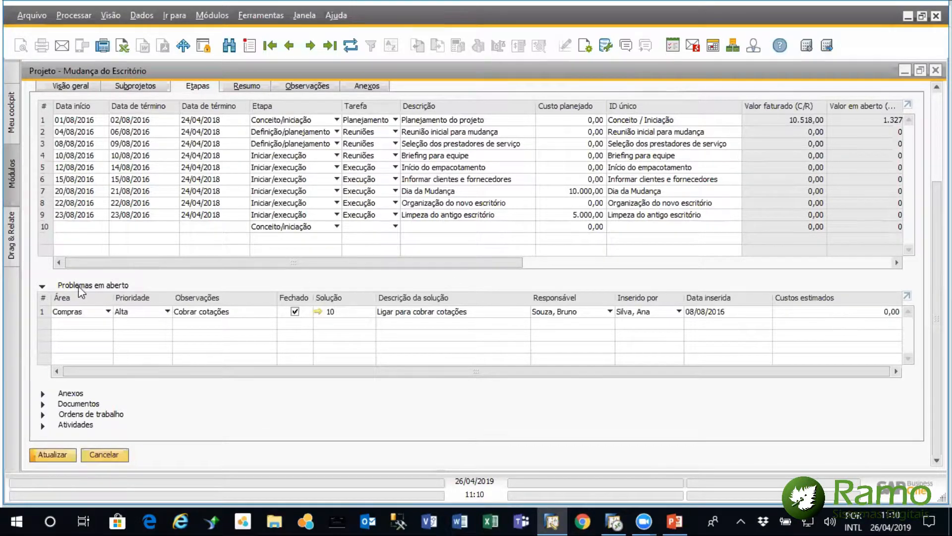
click(41, 286)
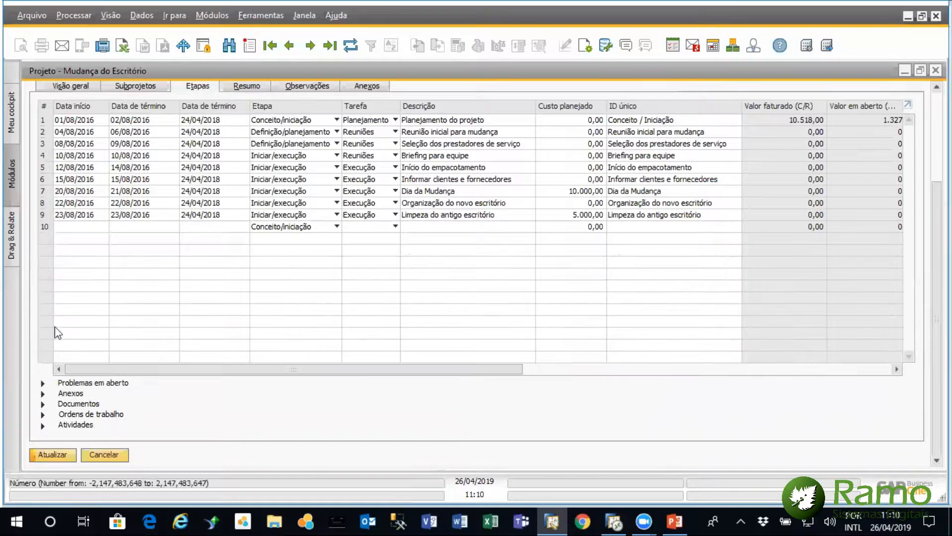
click(42, 395)
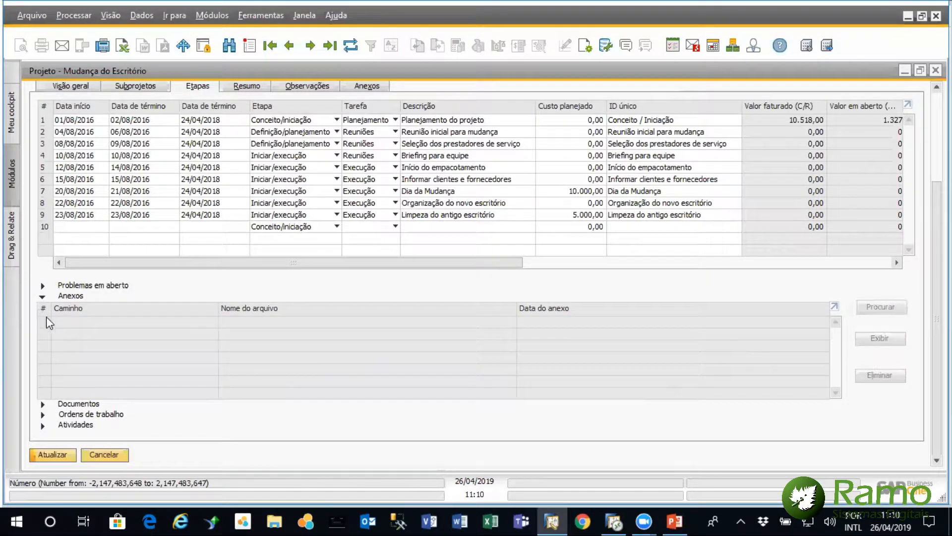
click(42, 298)
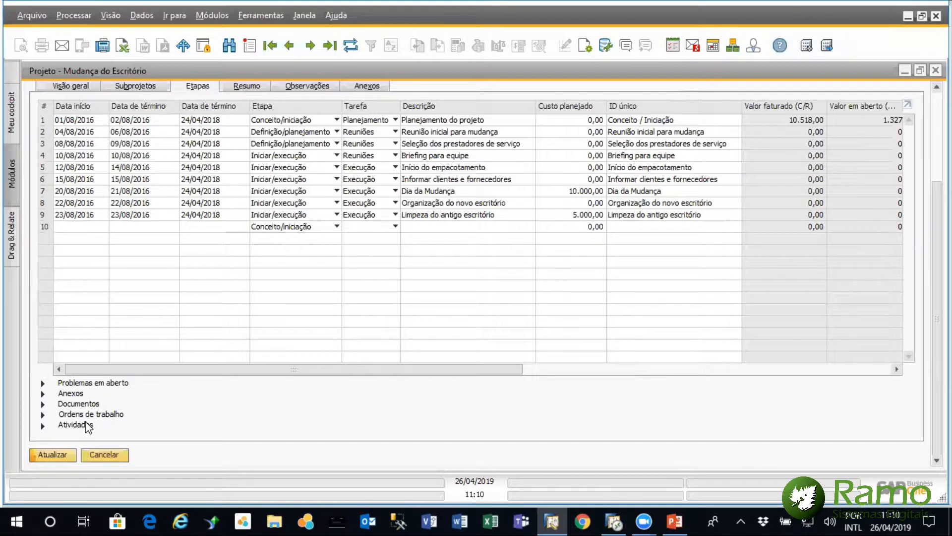
Mark the Limpeza do antigo escritório stage as Concluído and update the project
drag(480, 370, 661, 367)
scroll(887, 185, up, 3)
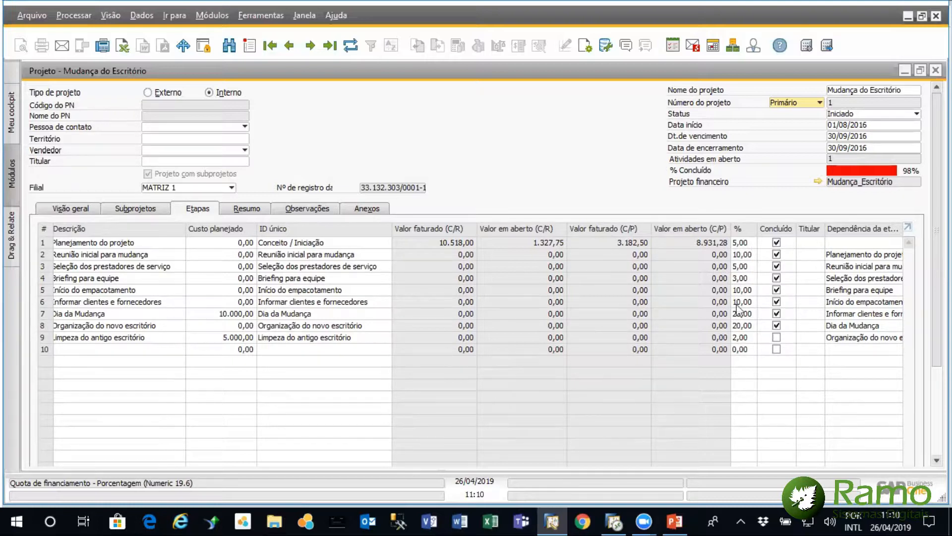
click(777, 242)
click(777, 243)
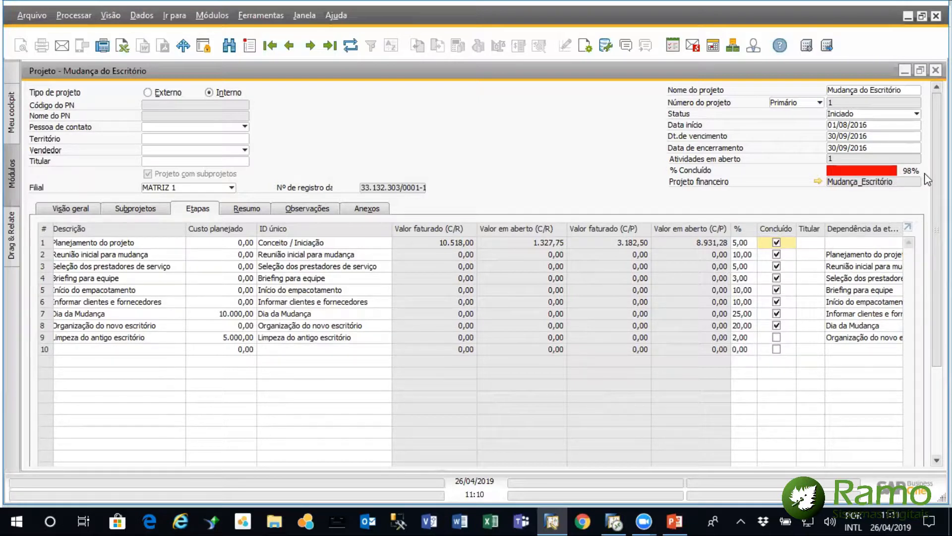
click(777, 337)
scroll(777, 337, down, 3)
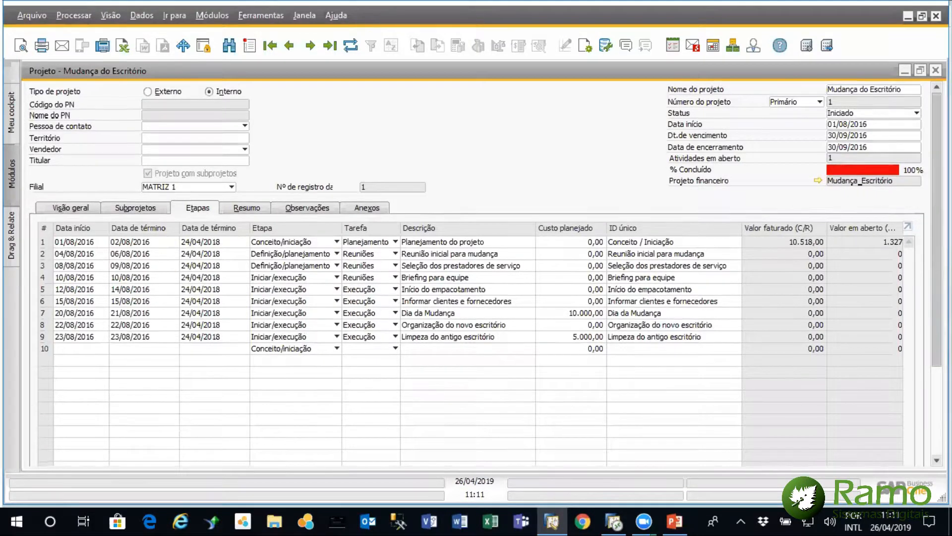
Clear Concluído for the five stages from Início do empacotamento through Limpeza do antigo escritório, and update the project
scroll(742, 383, down, 3)
drag(507, 395, 734, 410)
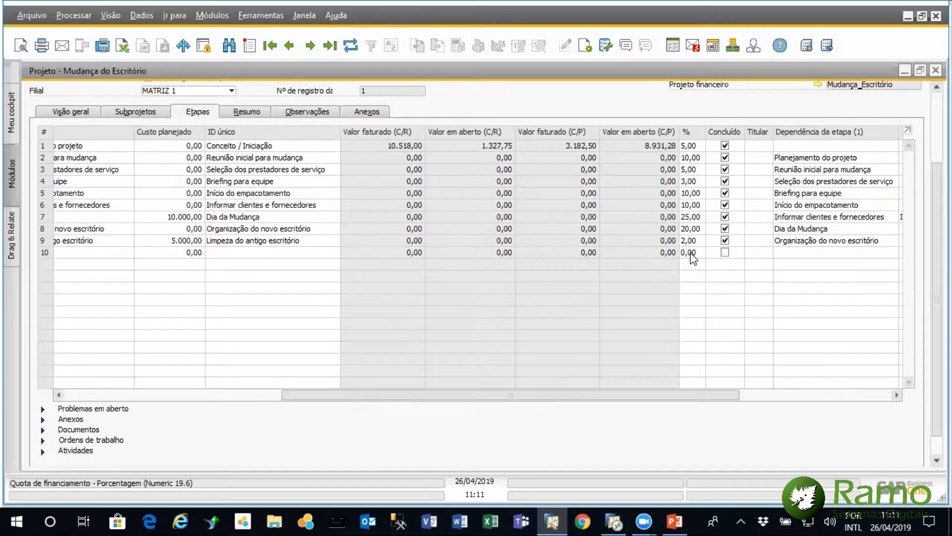
scroll(896, 136, up, 1)
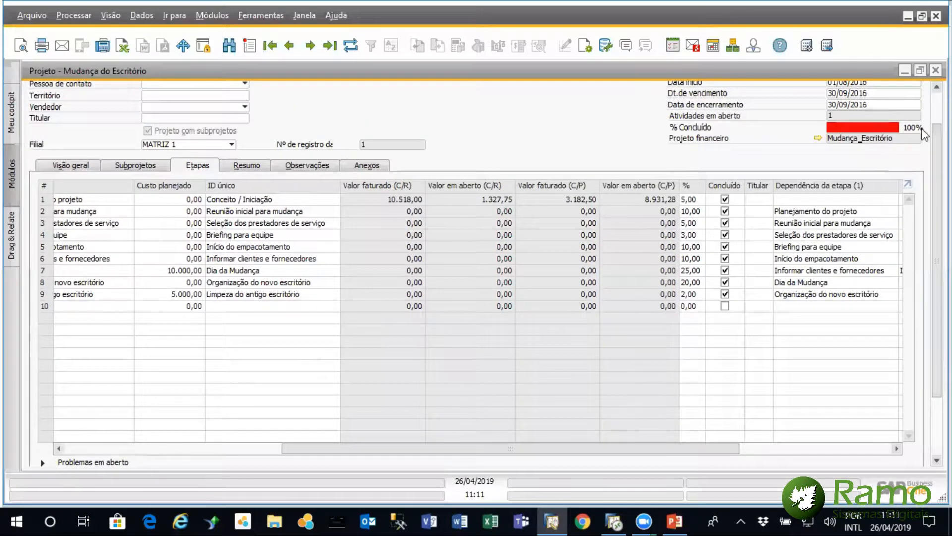
click(725, 247)
click(725, 259)
click(725, 270)
click(726, 282)
click(725, 294)
scroll(385, 449, down, 3)
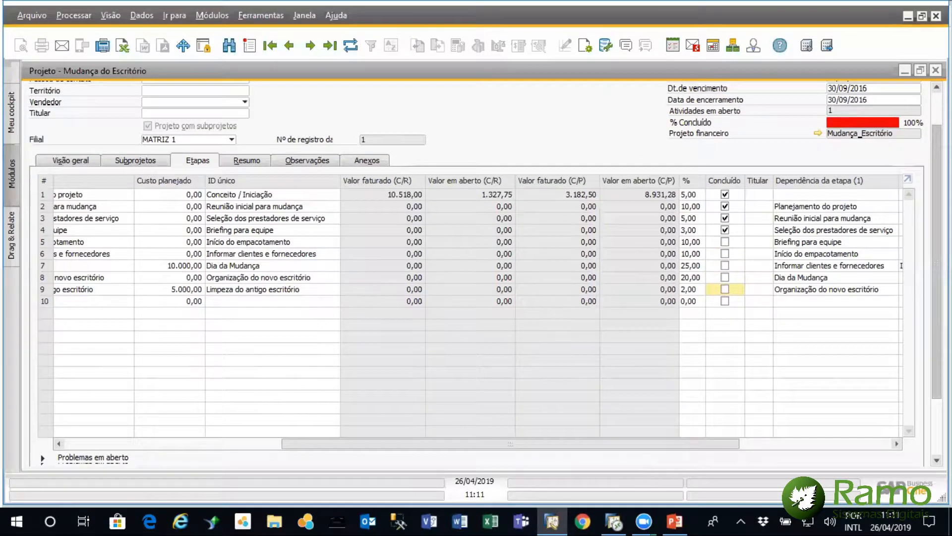
click(43, 453)
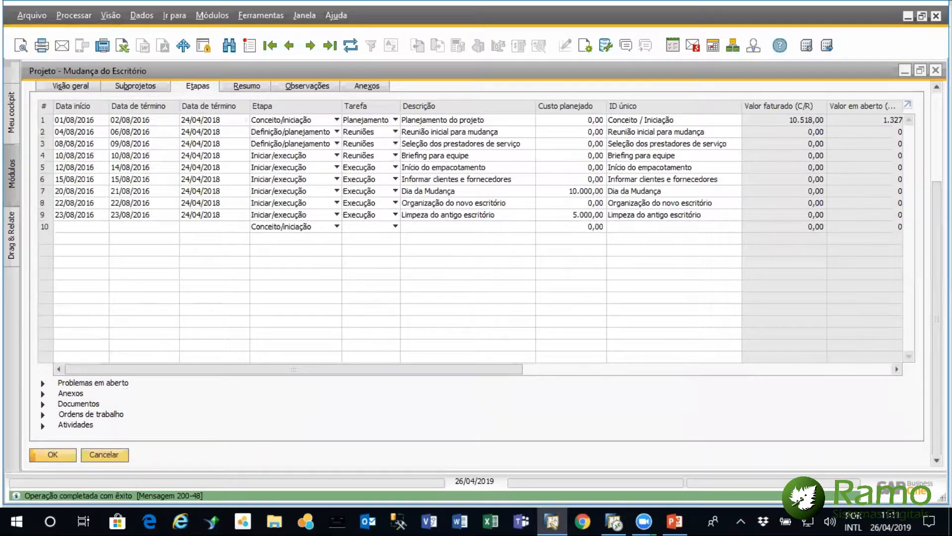
Compare the project's % Concluído with the percentages of the completed stages, then close the project
drag(937, 278, 937, 187)
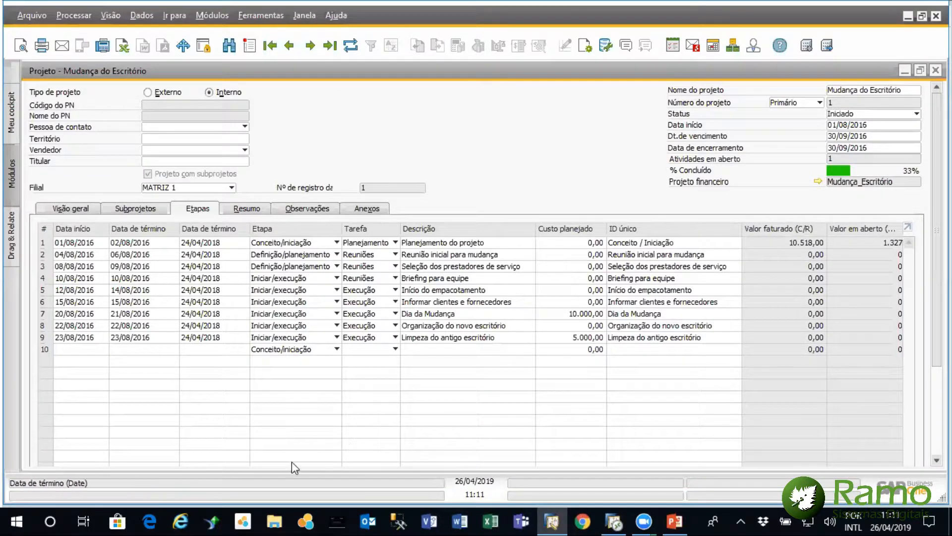
drag(936, 188, 937, 247)
drag(492, 415, 702, 419)
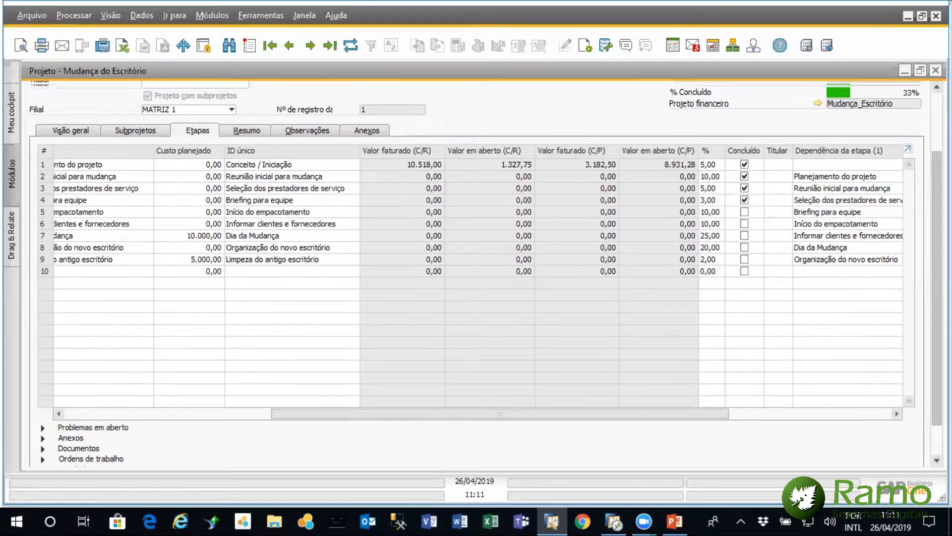
scroll(476, 267, up, 2)
scroll(476, 268, down, 4)
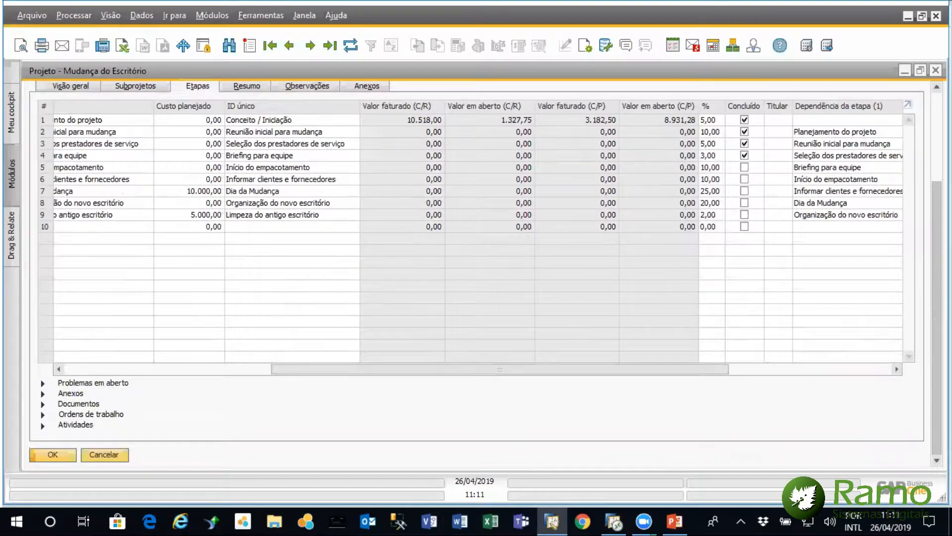
scroll(569, 335, up, 1)
drag(529, 392, 378, 388)
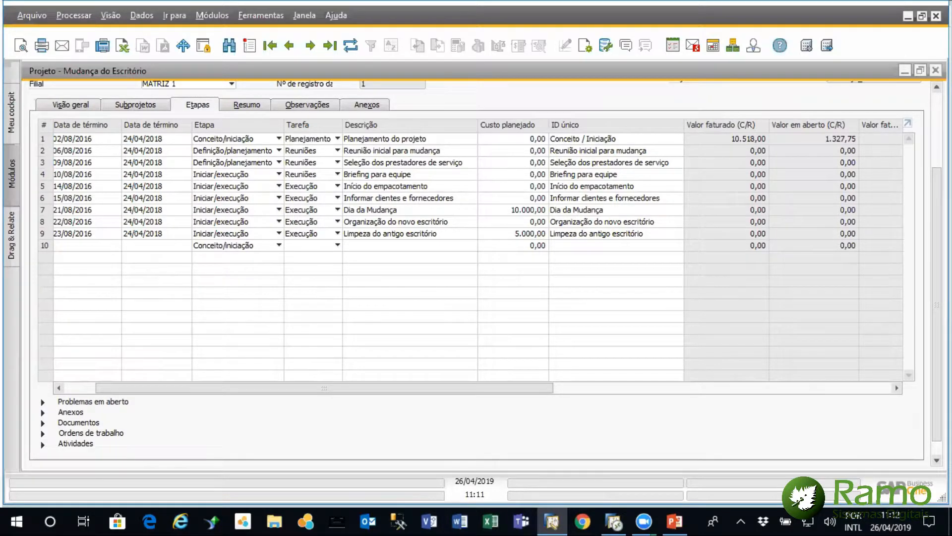
click(936, 70)
Open Apontamento de horas from Recursos humanos and check the Tipo choices, keeping Colaborador
click(56, 357)
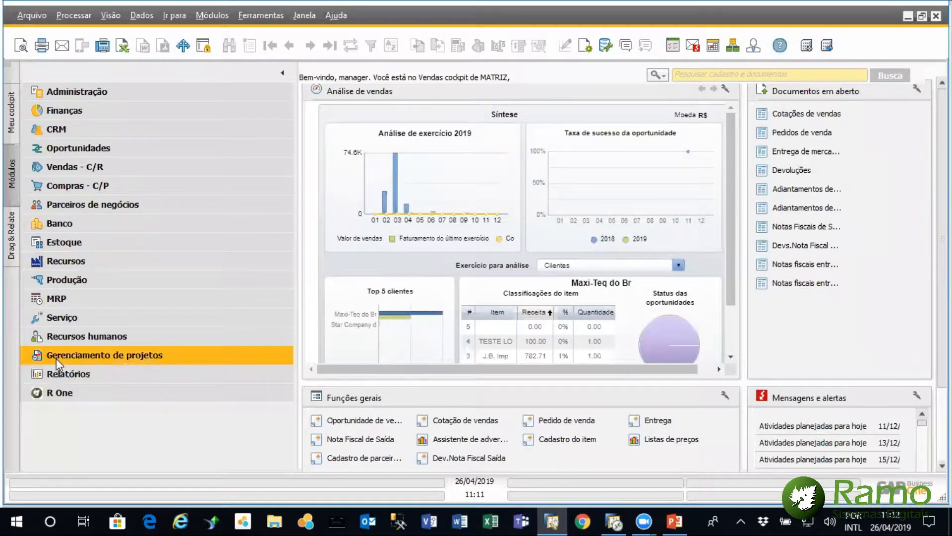
click(78, 336)
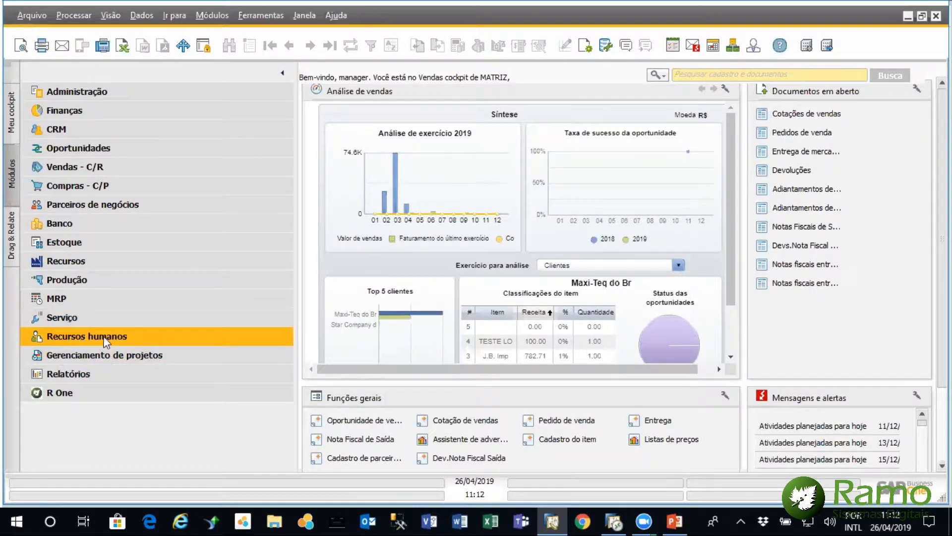
click(119, 338)
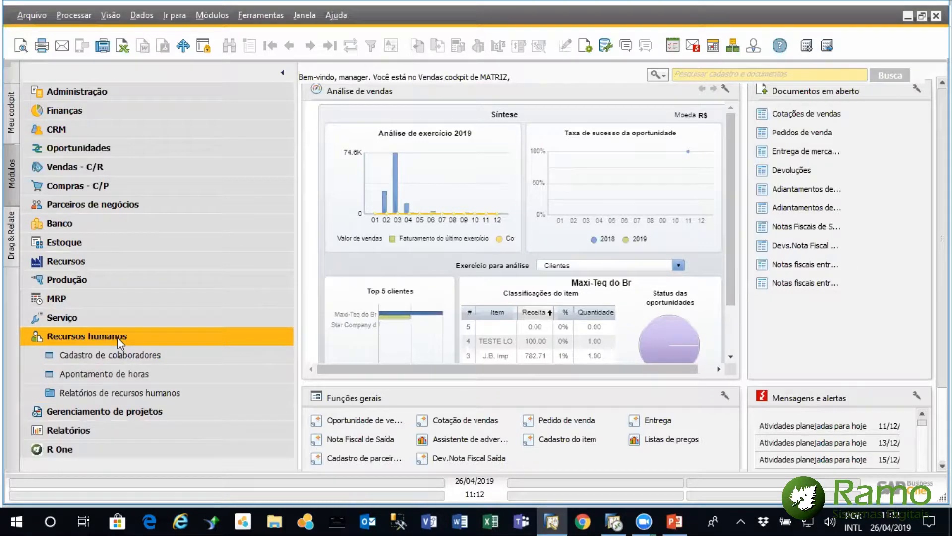
click(76, 377)
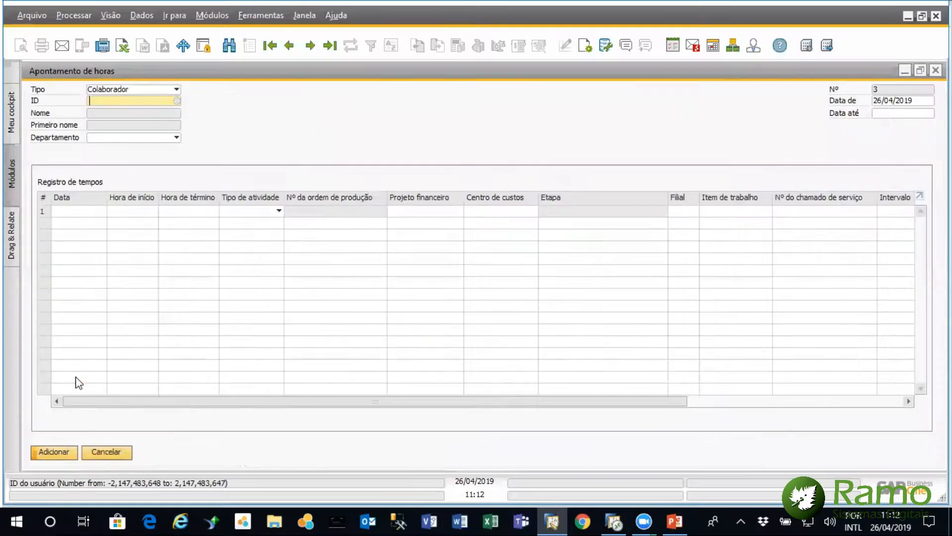
click(176, 89)
click(176, 90)
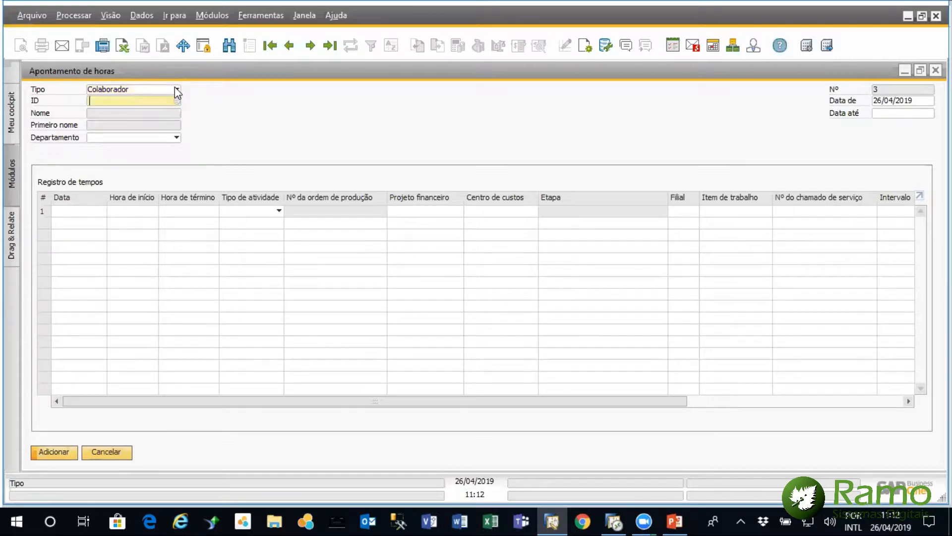
Recheck the Tipo choices, keeping Colaborador, then restore the time sheet window to its smaller size and shift it clear of the module list
click(176, 90)
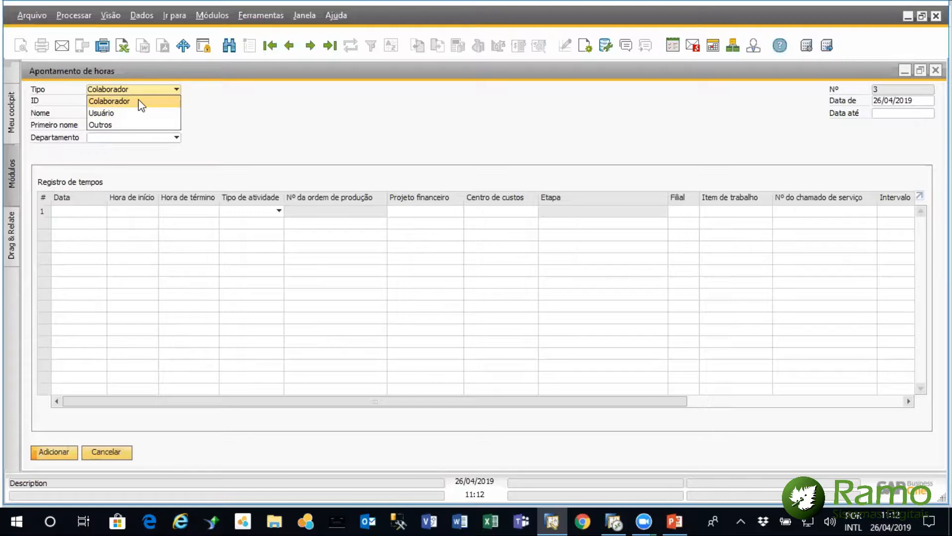
click(167, 77)
double_click(168, 75)
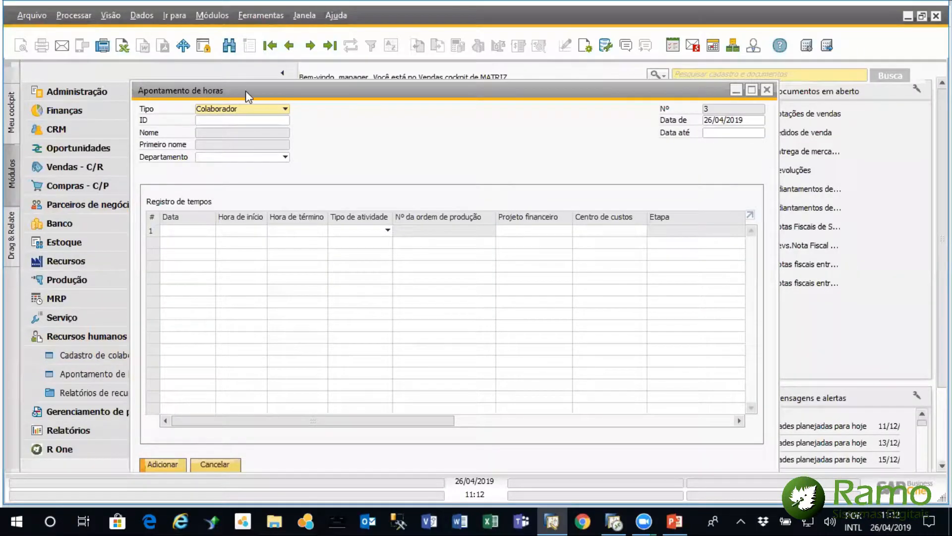
drag(246, 90, 308, 99)
Open Cadastro de colaboradores, browse the first few employee records, and close the employee master data
click(126, 354)
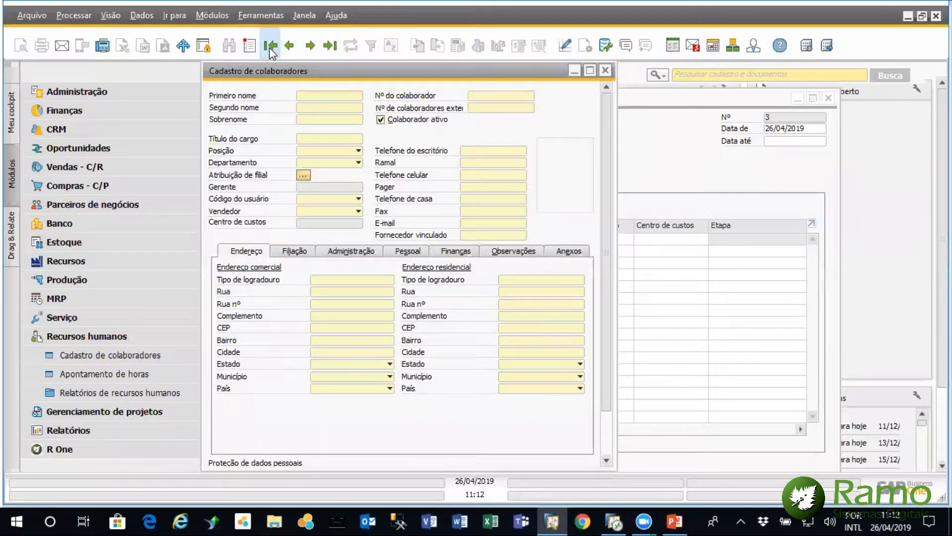
click(270, 45)
click(310, 45)
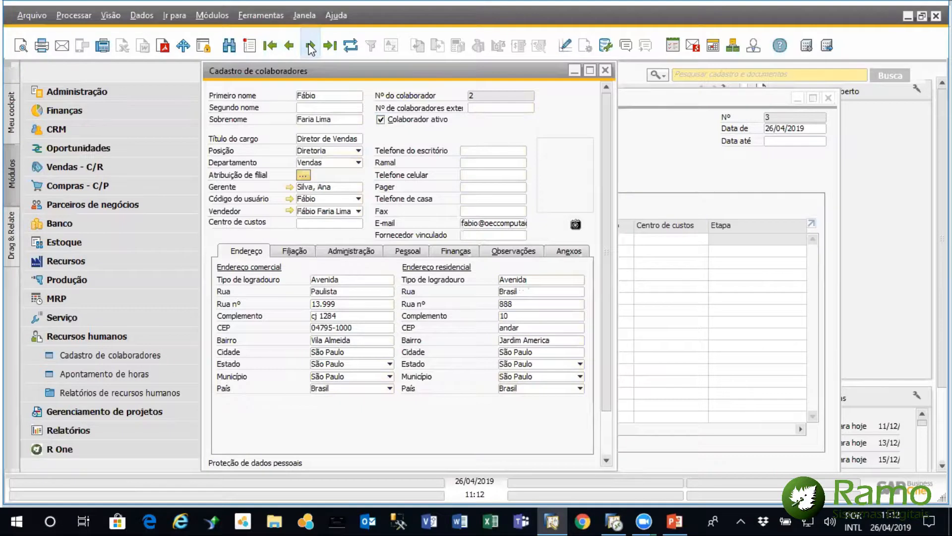
click(310, 45)
click(310, 45)
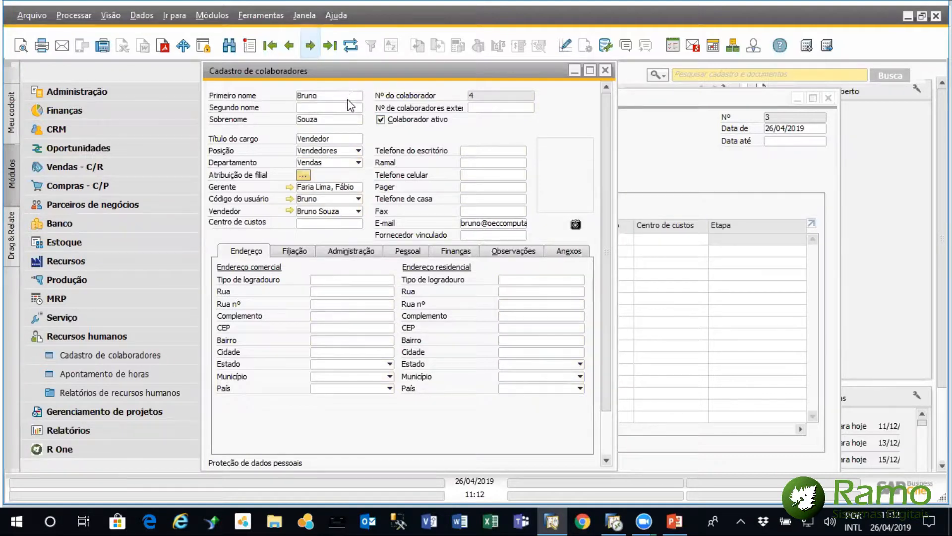
drag(346, 76, 303, 107)
click(563, 101)
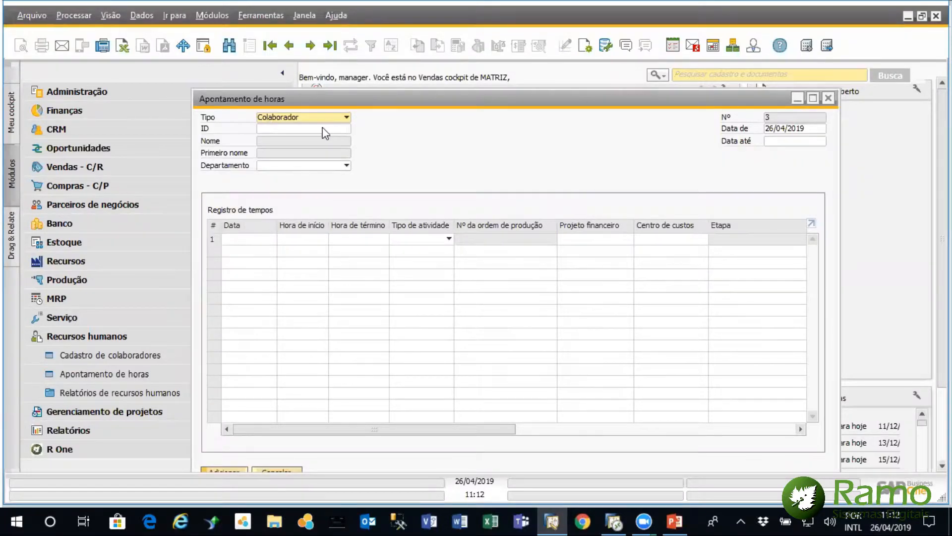
Set the time sheet's ID by selecting the employee in row 11 of Lista de Colaboradores
click(336, 129)
click(344, 129)
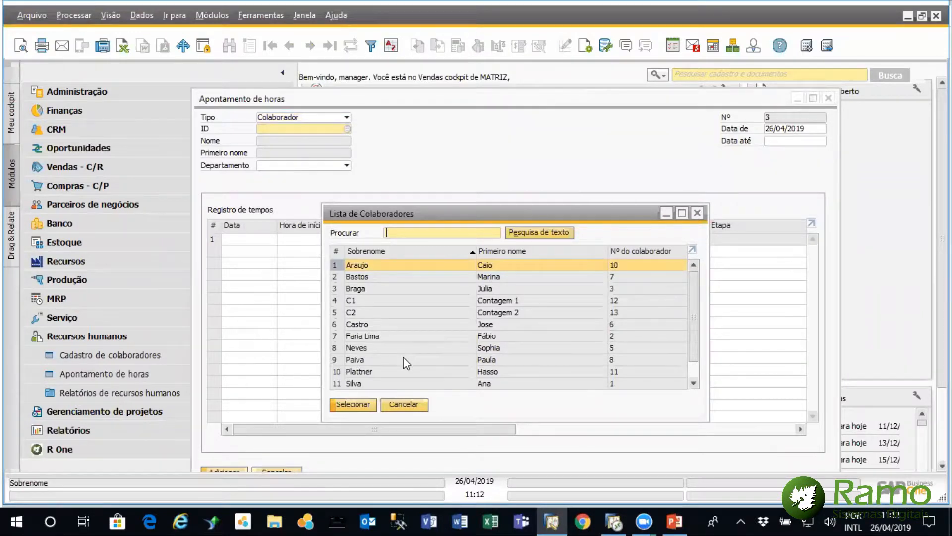
double_click(402, 384)
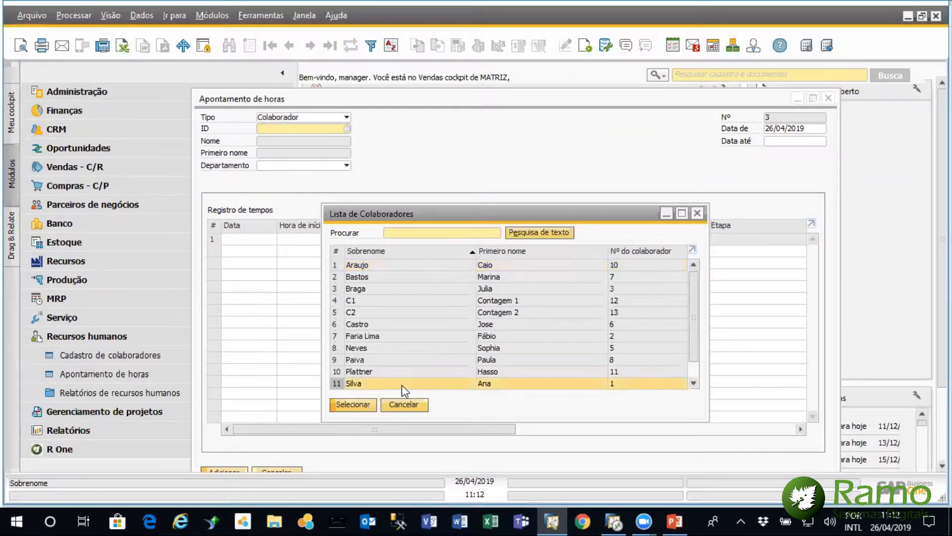
Fill time record line 1 with date 26/04/2019, start 09:00, end 12:00 and activity type Manutençao Preventiva
click(249, 240)
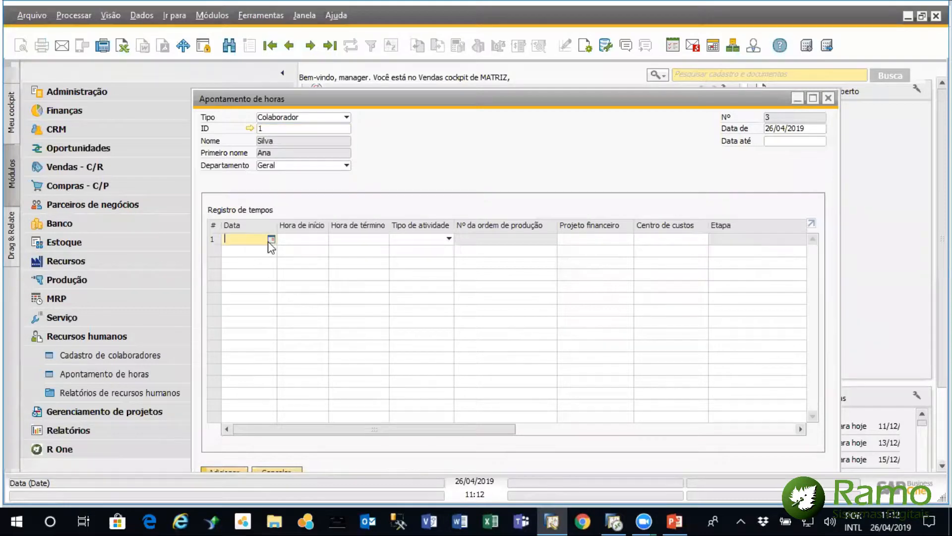
click(271, 239)
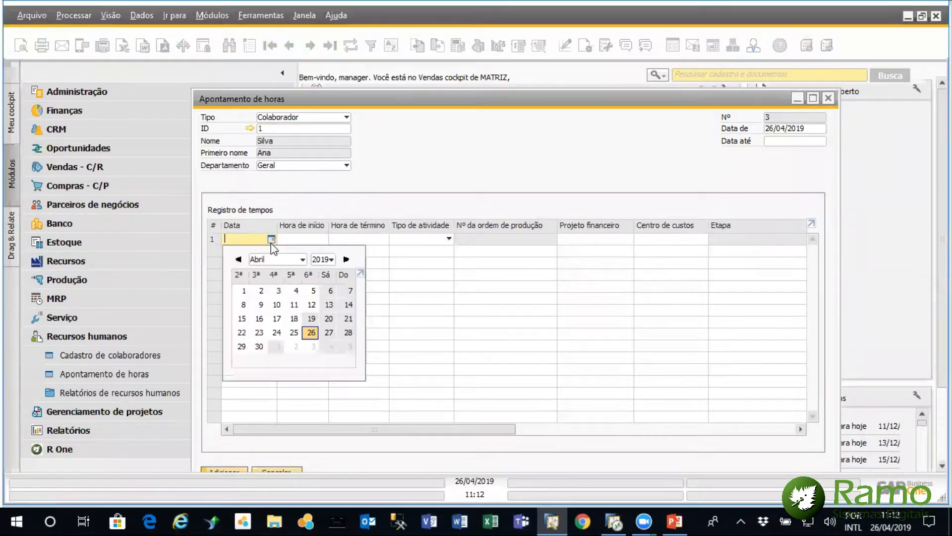
click(310, 333)
click(317, 239)
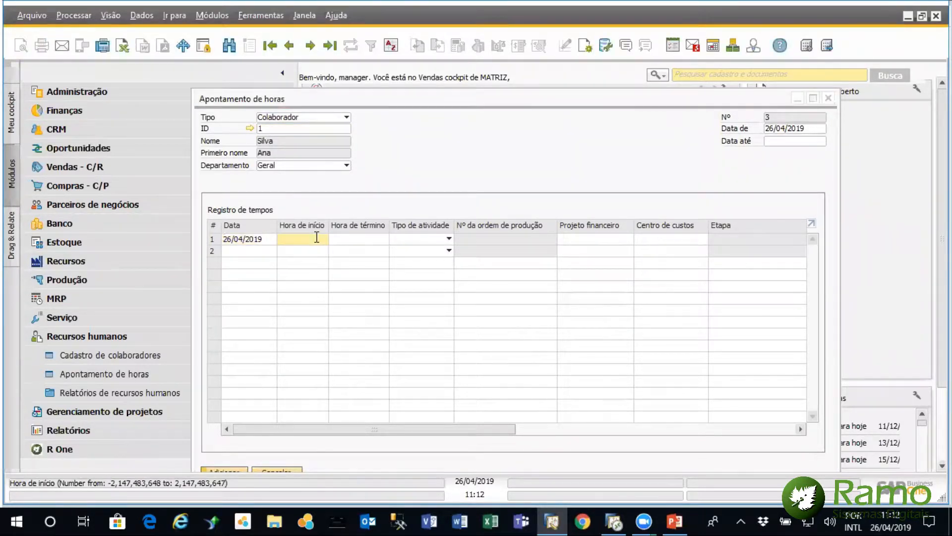
text(09:00)
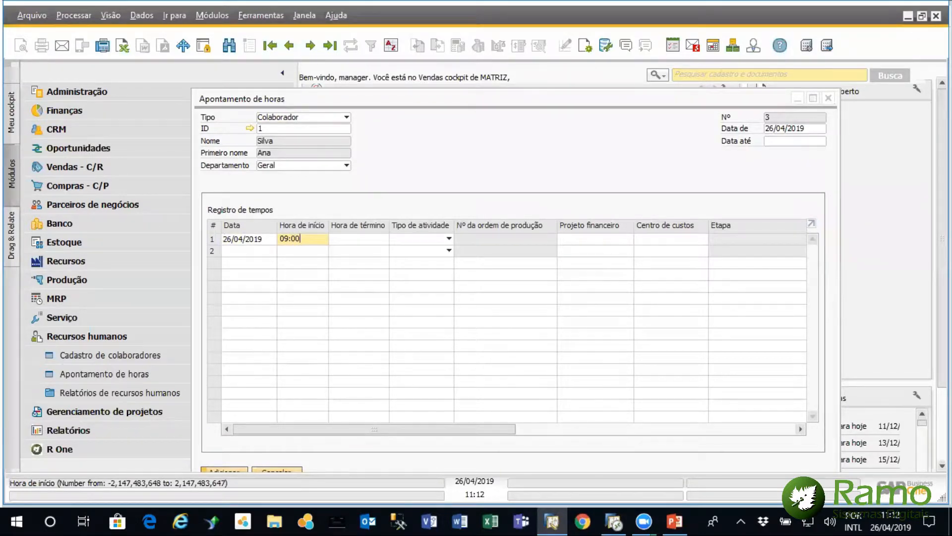
key(Tab)
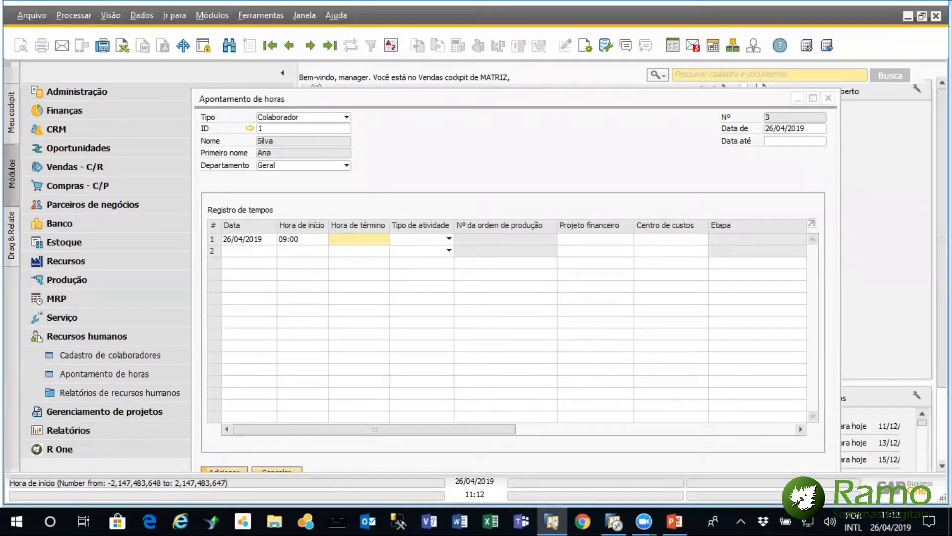
text(12:00)
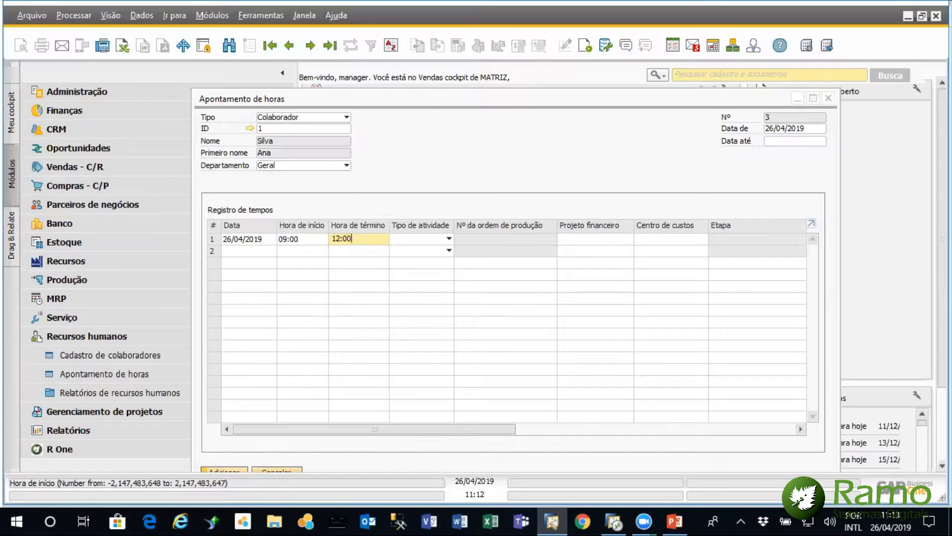
click(448, 236)
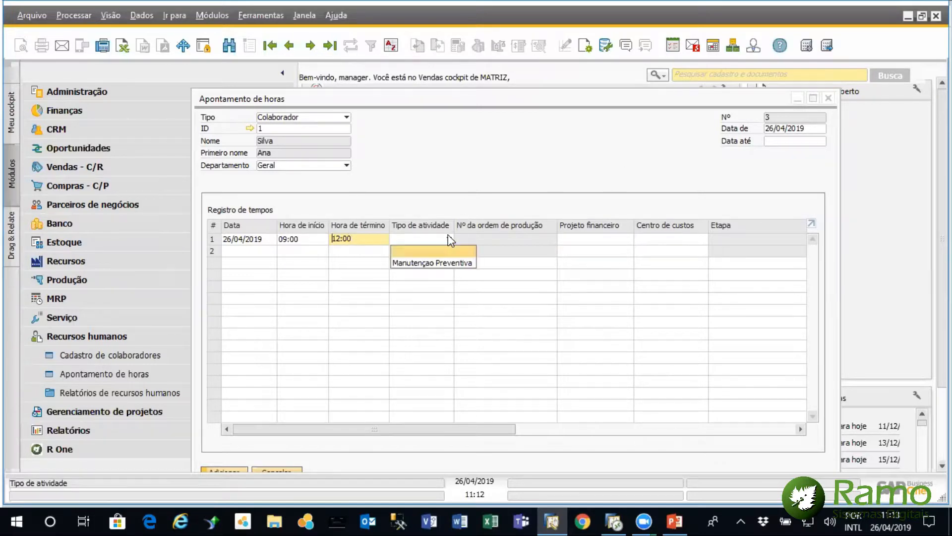
click(436, 263)
Assign line 1 to the financial project Mudança_Escritório and its stage Dia da Mudança(1-7)
click(628, 240)
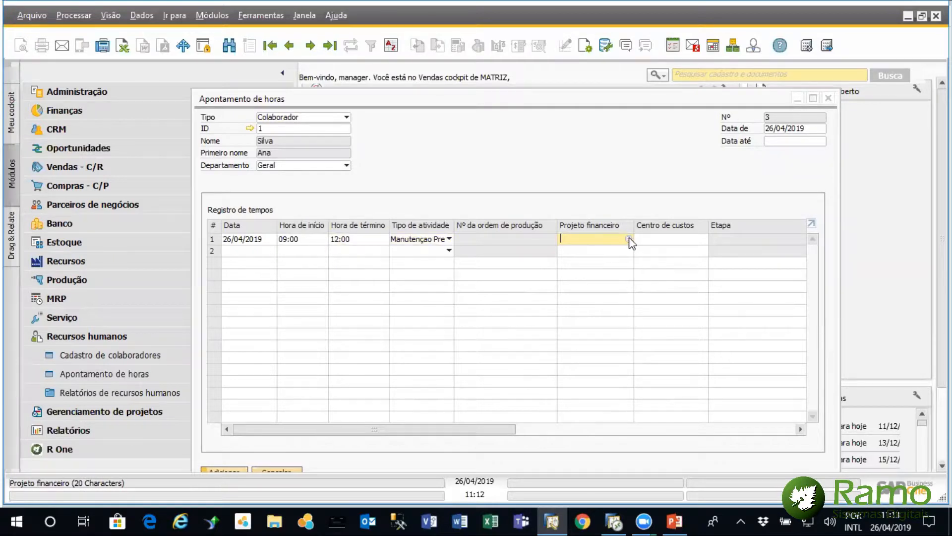
click(629, 240)
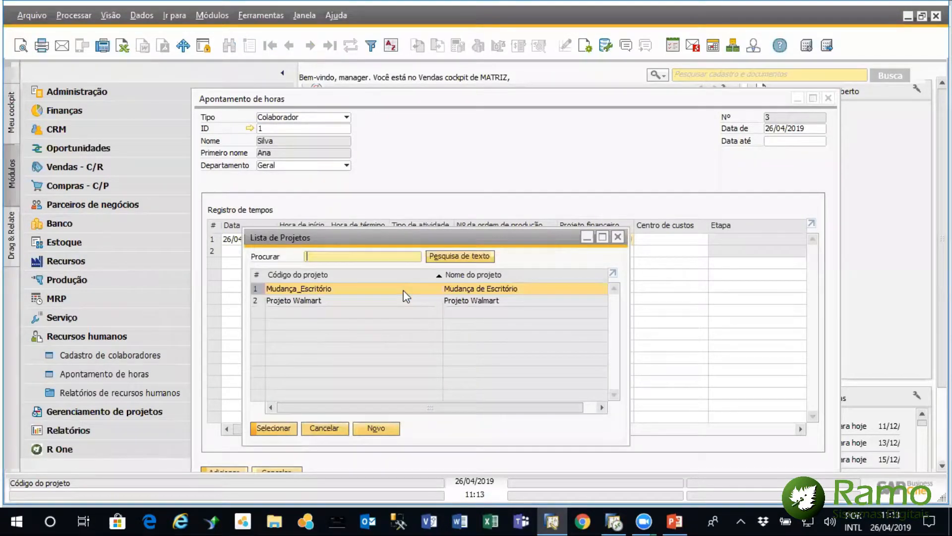
double_click(403, 288)
drag(471, 429, 586, 426)
click(619, 239)
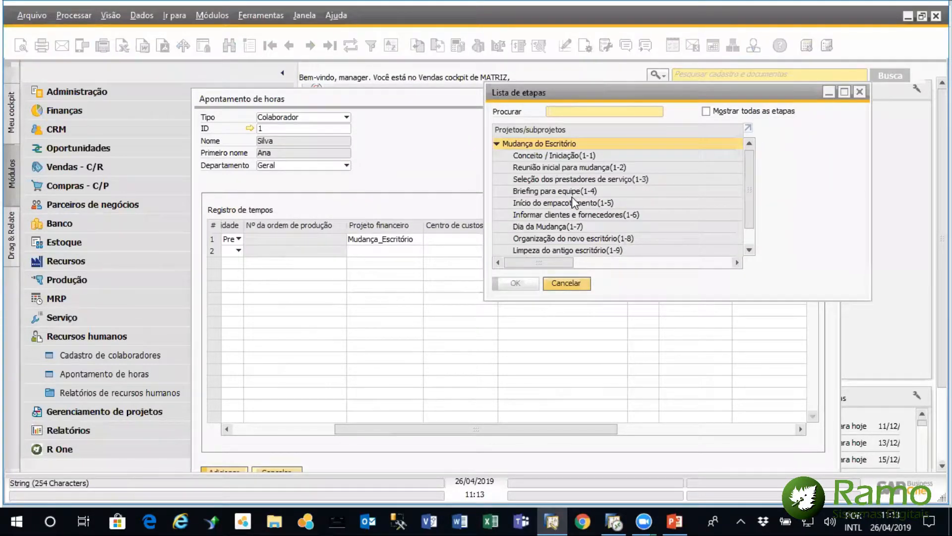
click(557, 224)
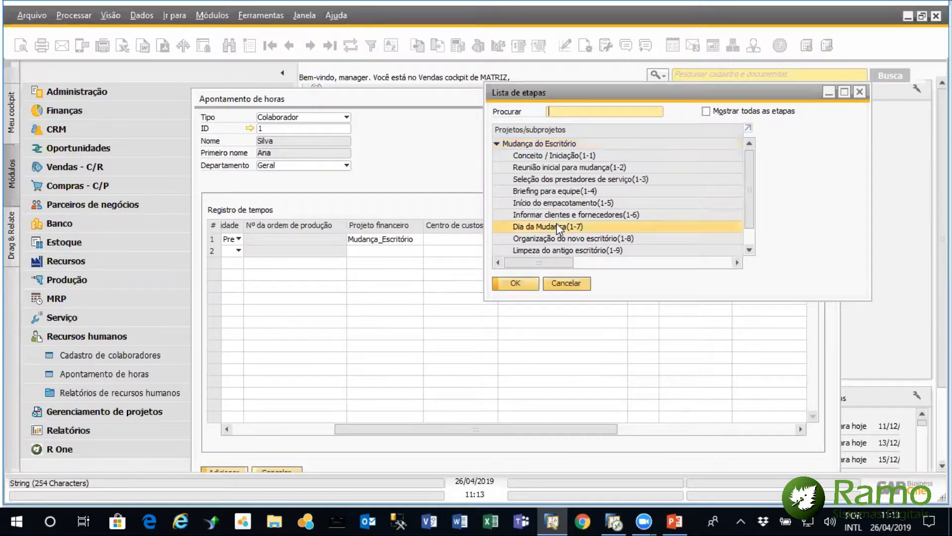
click(527, 284)
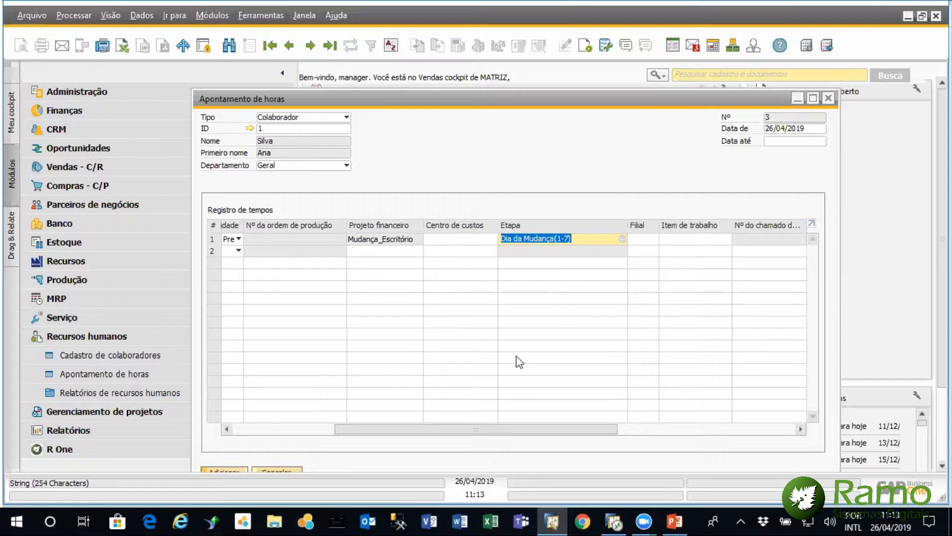
Look through the available Centro de custos and Filial choices for line 1, closing both lists without a selection
drag(439, 430, 377, 429)
click(610, 239)
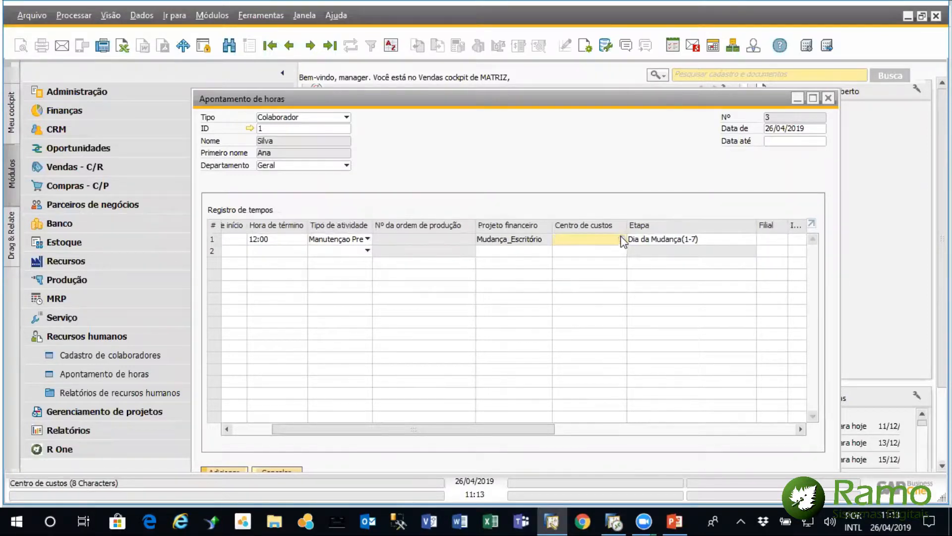
click(622, 240)
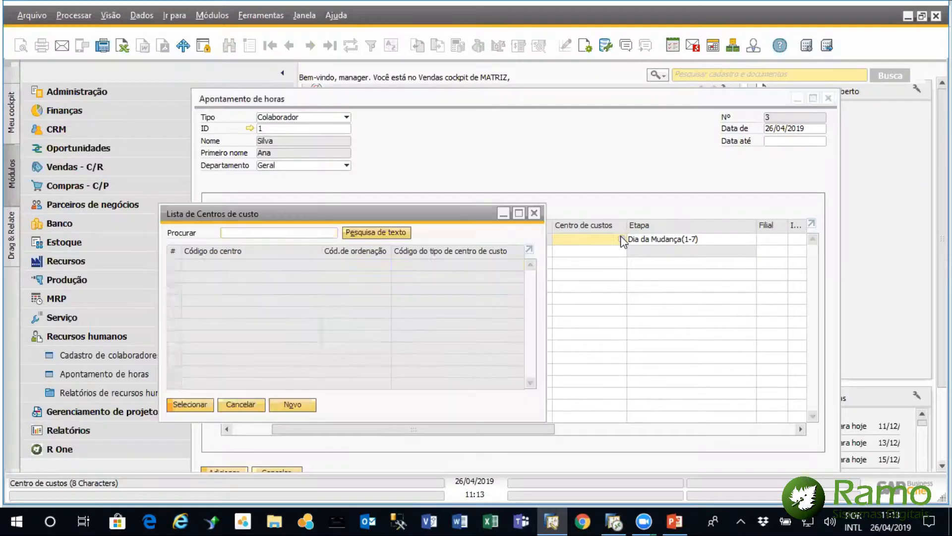
click(535, 213)
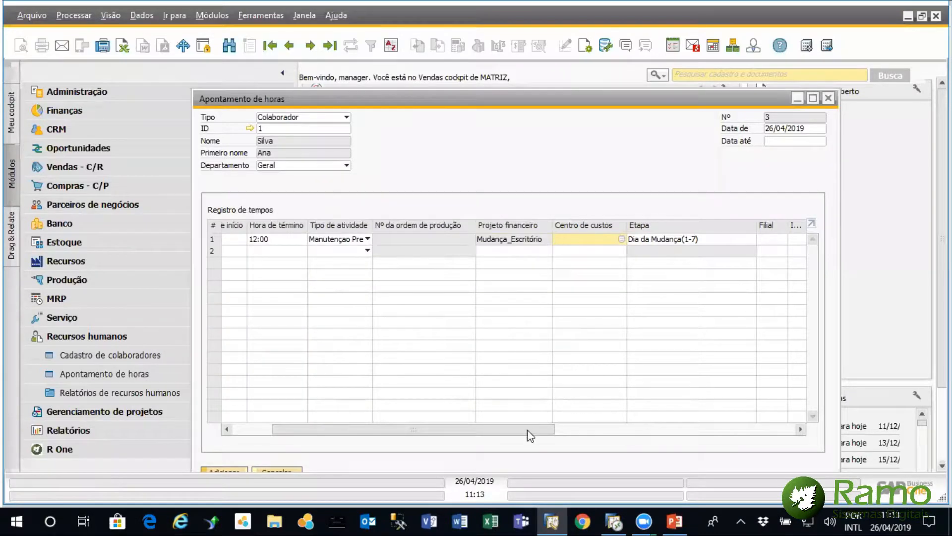
click(639, 237)
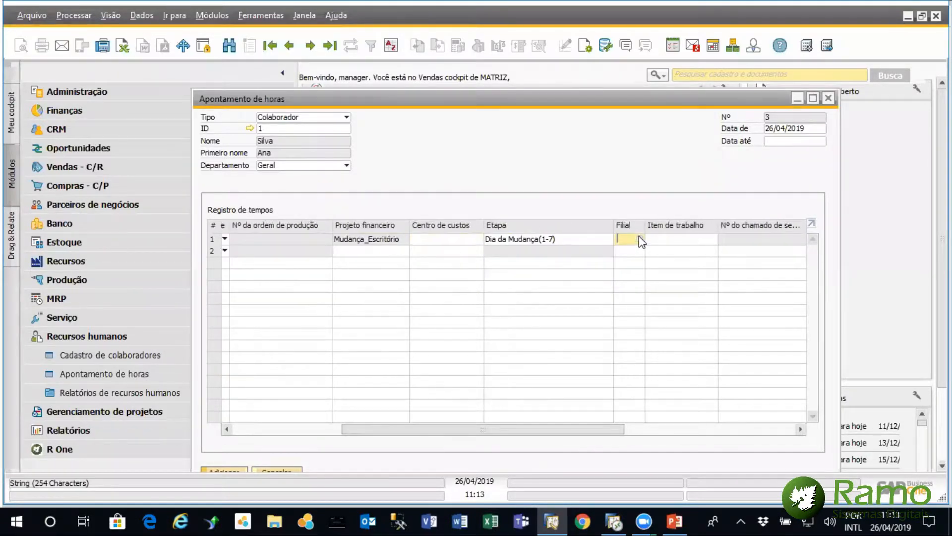
click(639, 237)
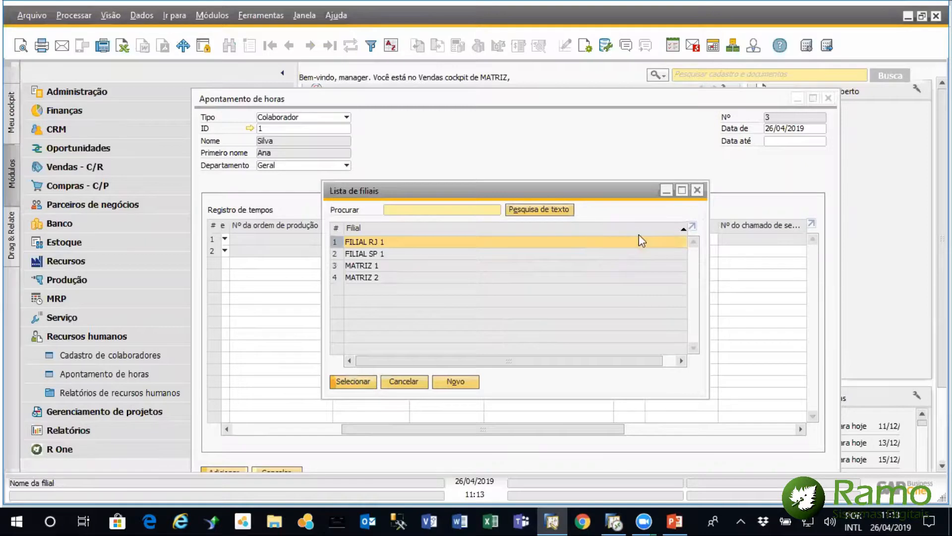
click(697, 190)
Delete line 1 from the Registro de tempos table
drag(554, 430, 283, 355)
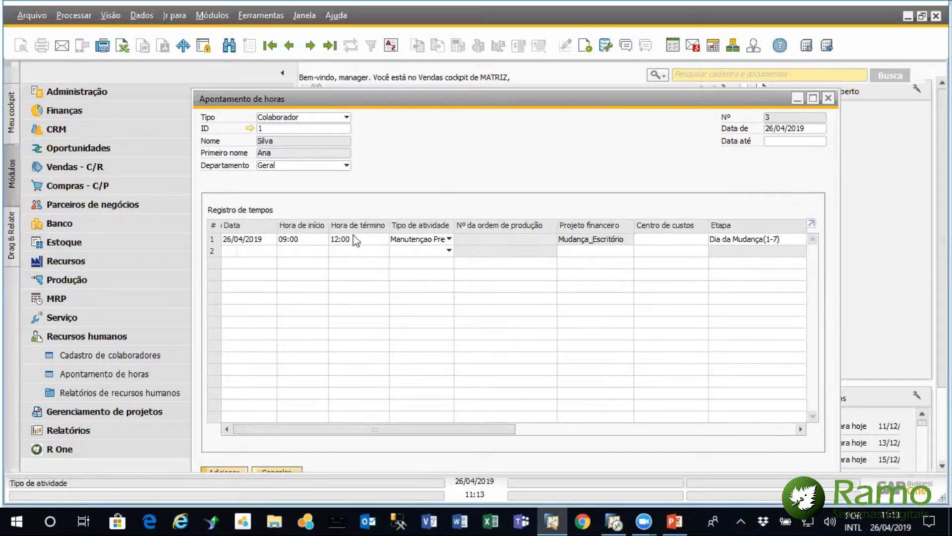
right_click(215, 247)
click(628, 238)
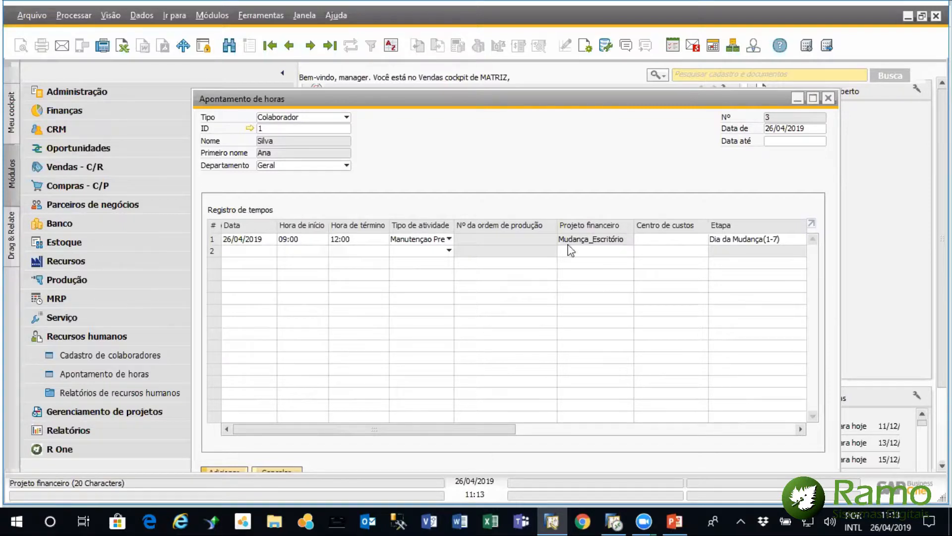
right_click(216, 237)
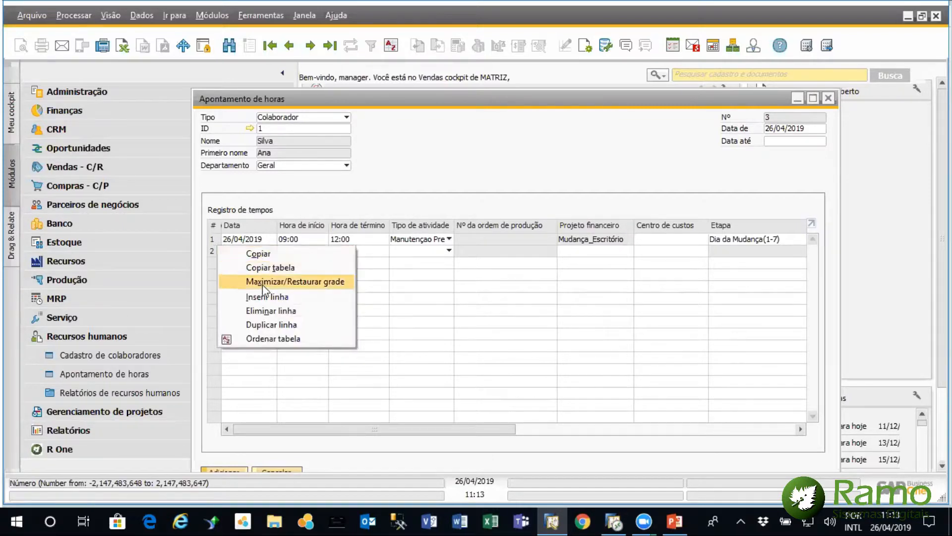
click(269, 307)
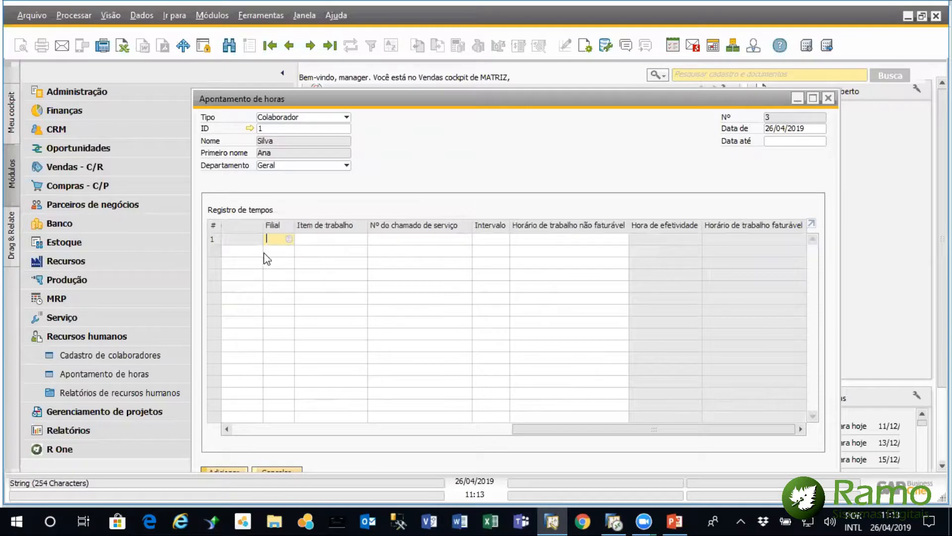
Fill time record line 1 with date 26/04/2019, start time 10:00 and end time 12:00
click(246, 430)
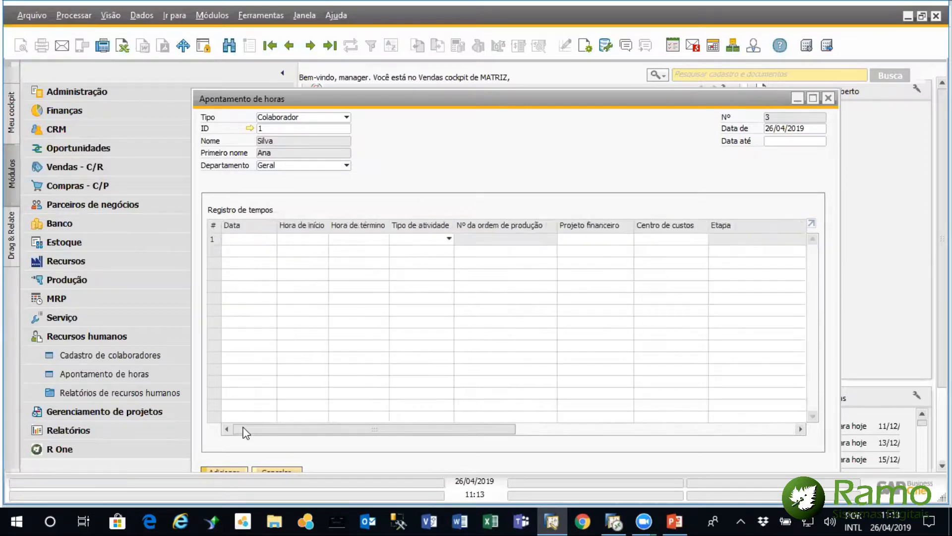
click(253, 238)
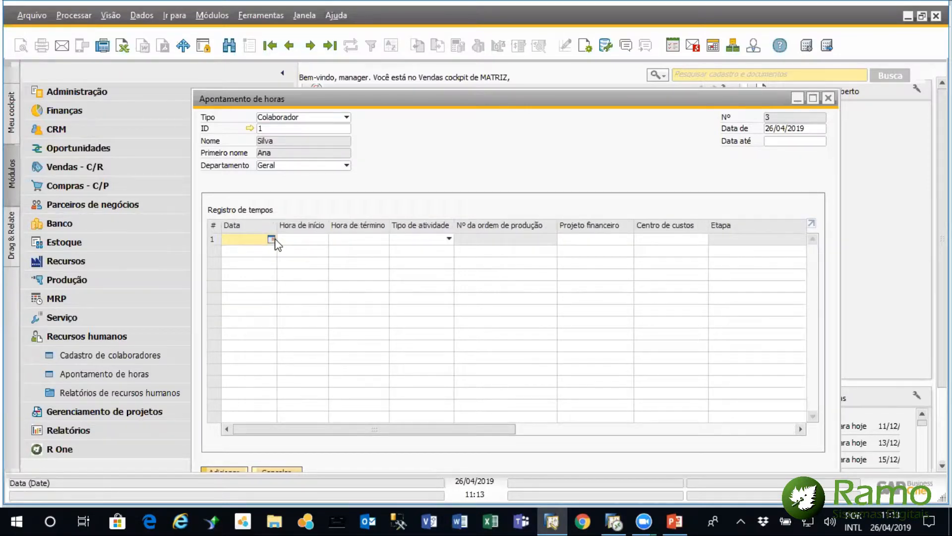
click(271, 239)
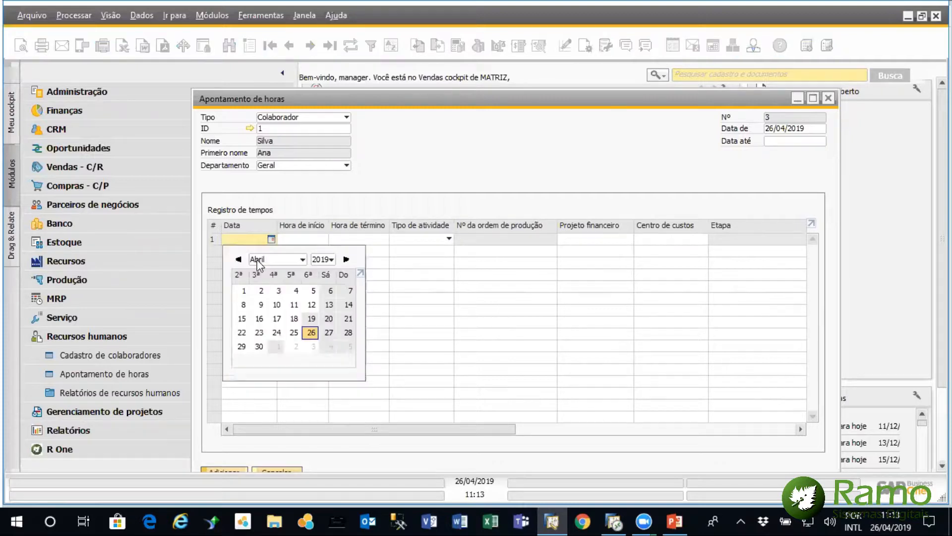
click(311, 332)
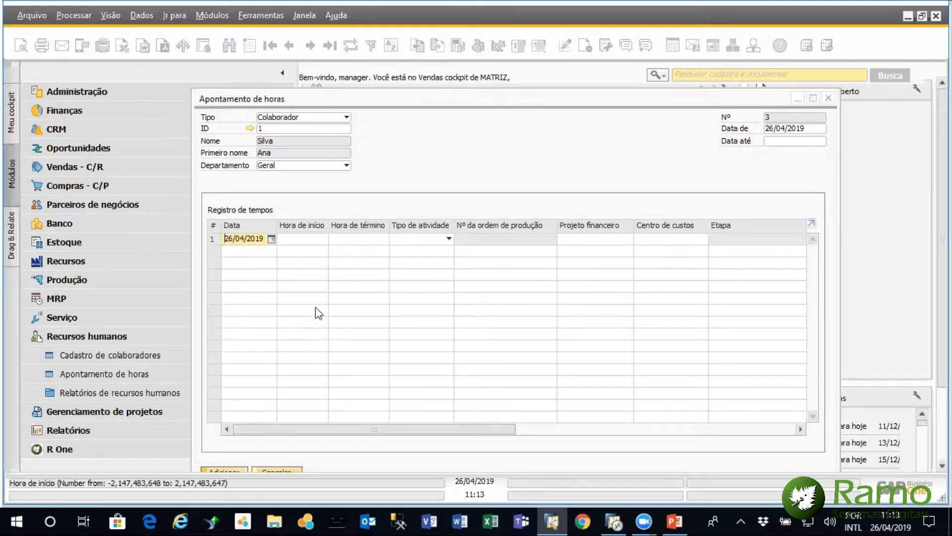
click(314, 239)
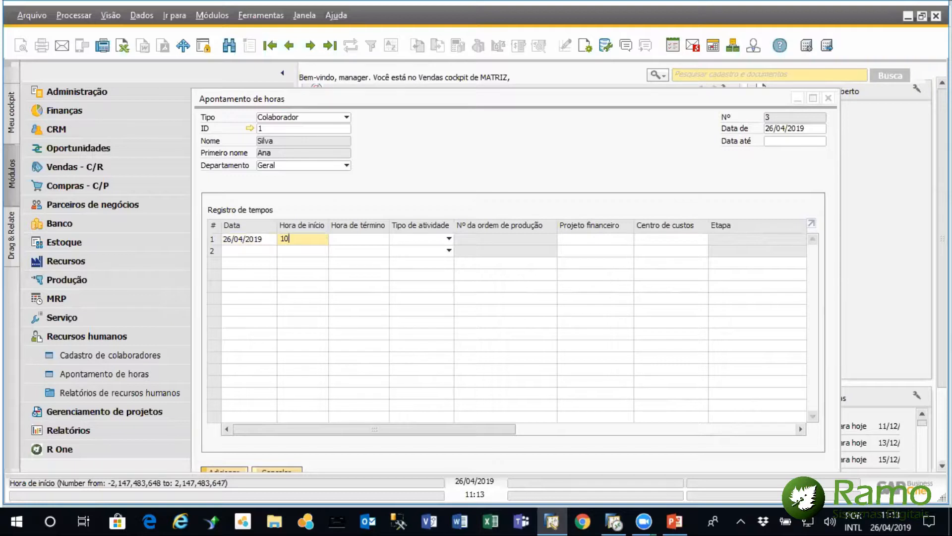
key(Tab)
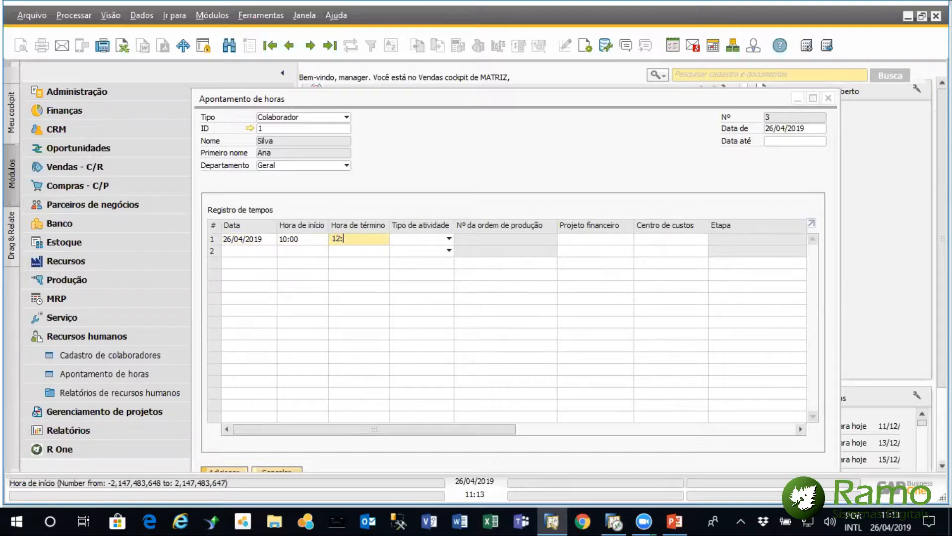
text(12:00)
key(Tab)
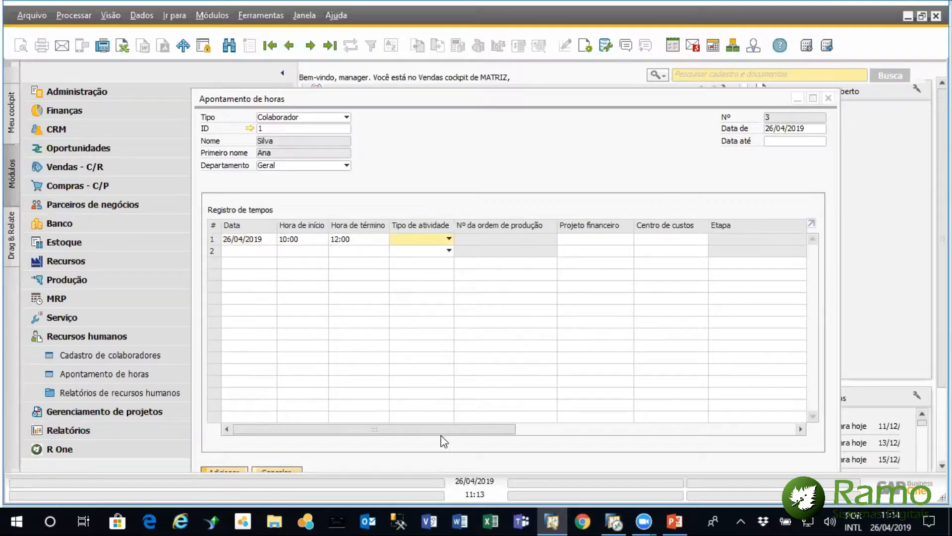
Look up the service calls available for line 1's Nº do chamado de serviço and expand the Serviço module's functions
click(521, 430)
drag(524, 436, 596, 421)
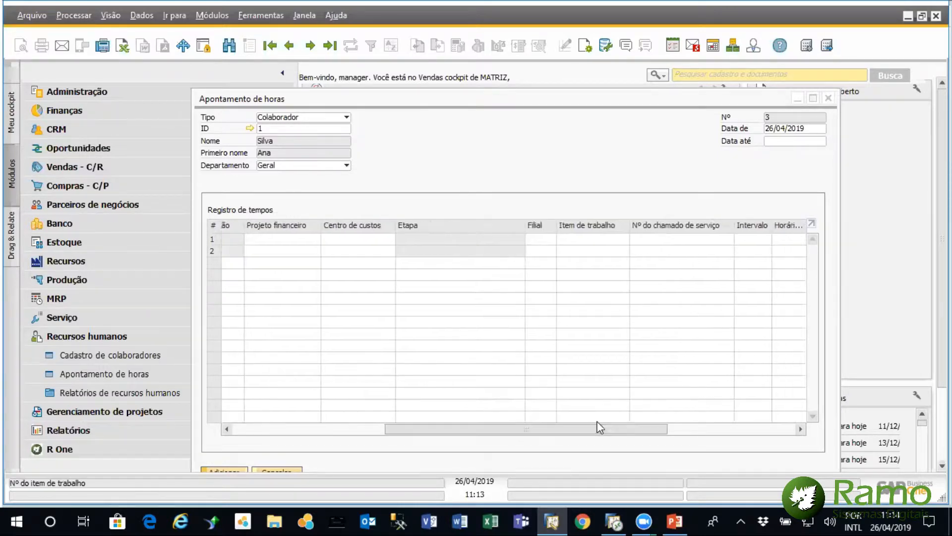
click(728, 239)
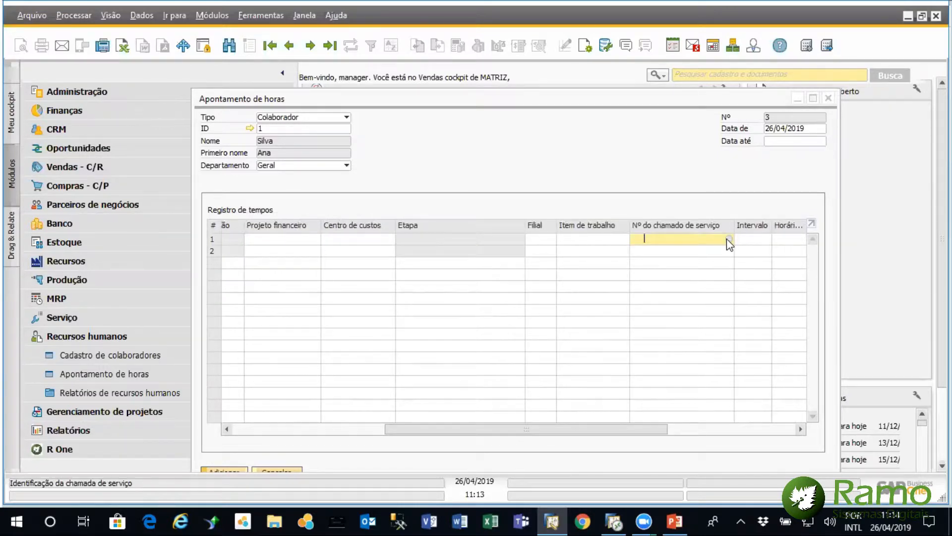
click(728, 239)
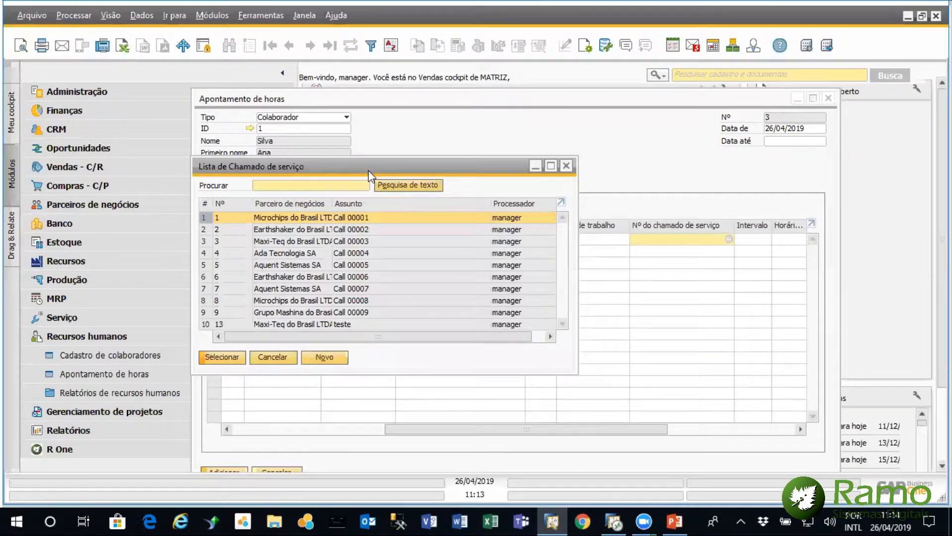
drag(373, 160, 536, 160)
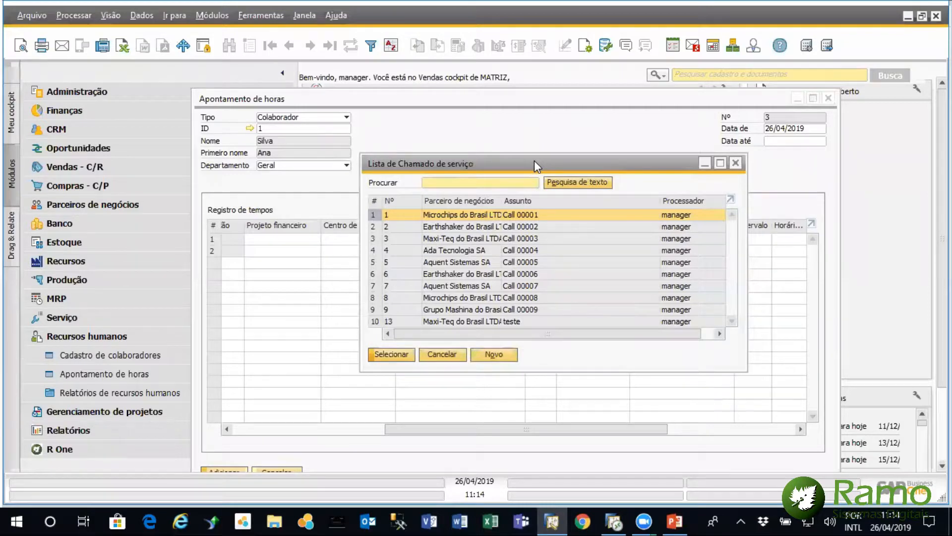
click(106, 337)
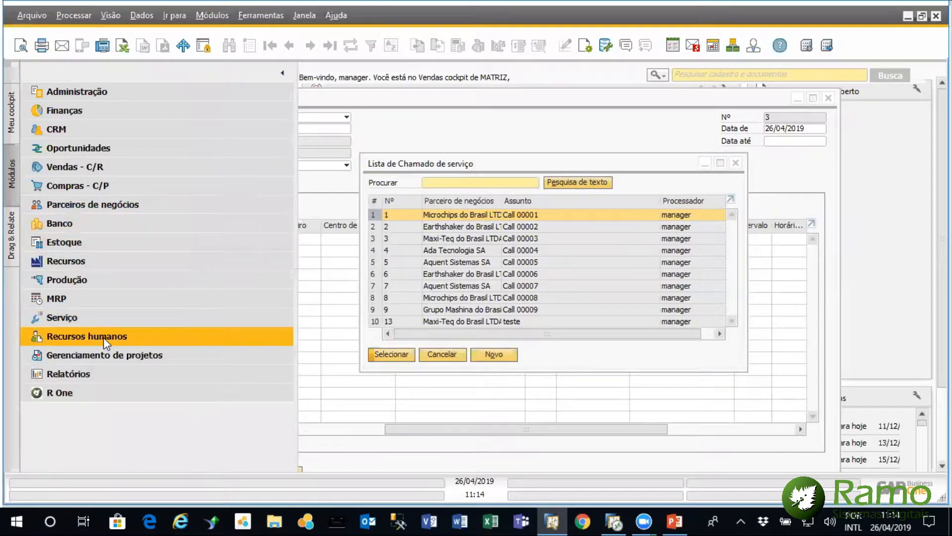
click(76, 317)
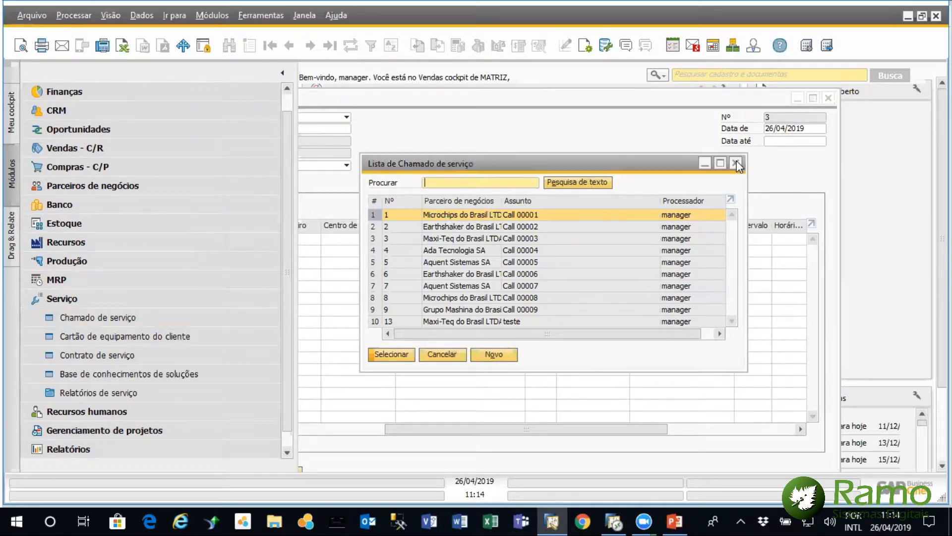
Close the service call list without a selection and discard the unsaved Apontamento de horas record
click(738, 164)
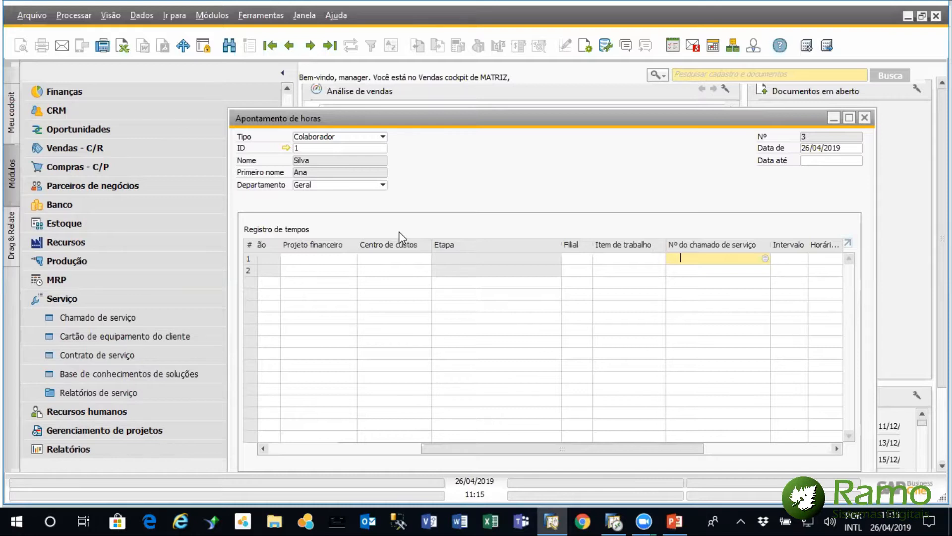
click(865, 119)
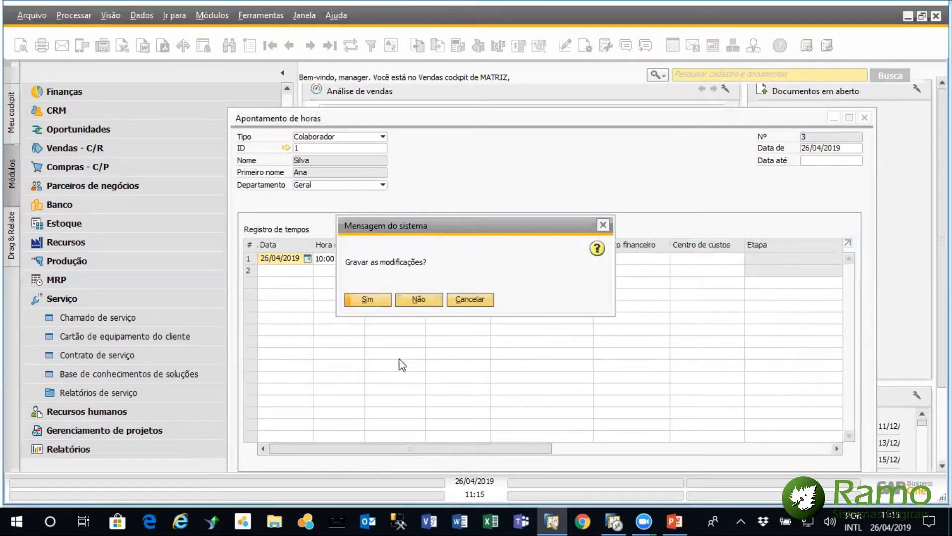
click(418, 299)
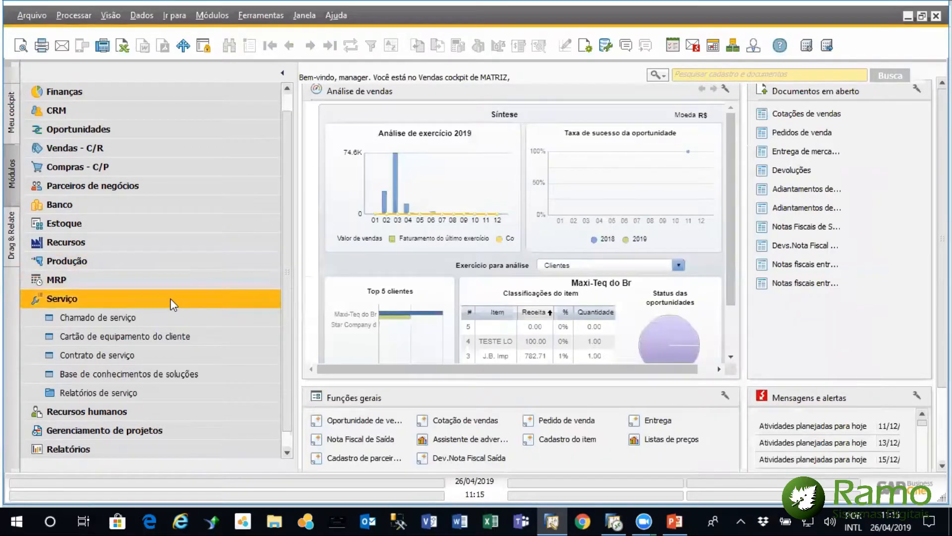
Open the Projeto form from Gerenciamento de projetos and bring up the first project, Mudança do Escritório
click(170, 299)
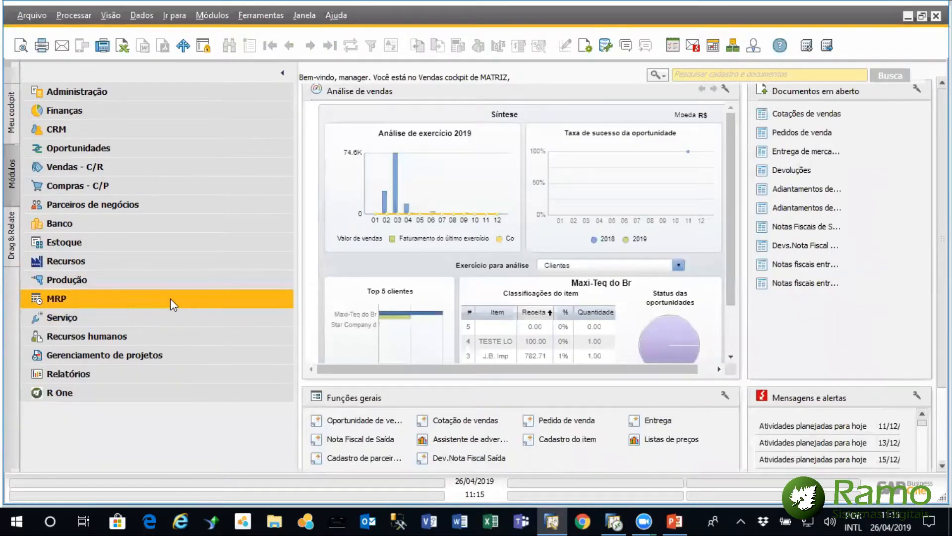
click(149, 350)
click(137, 377)
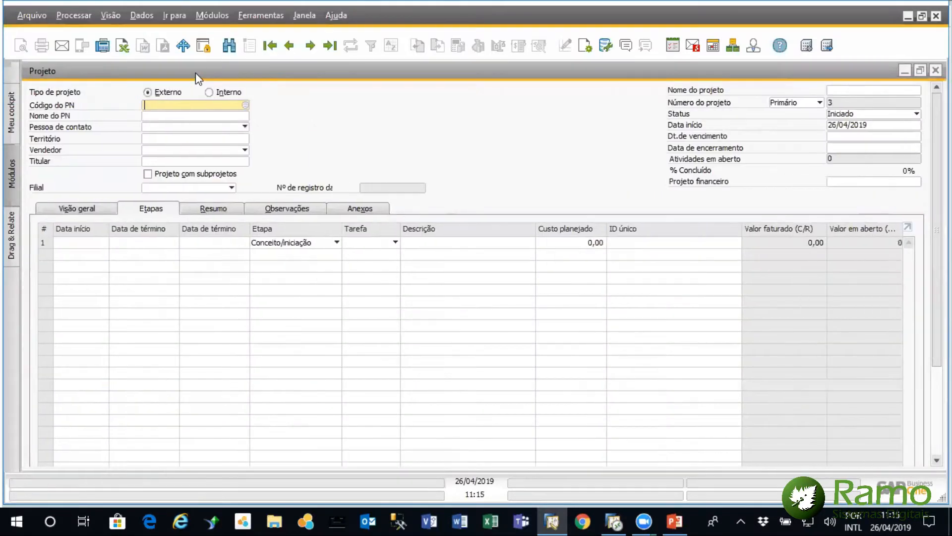
double_click(199, 77)
click(270, 51)
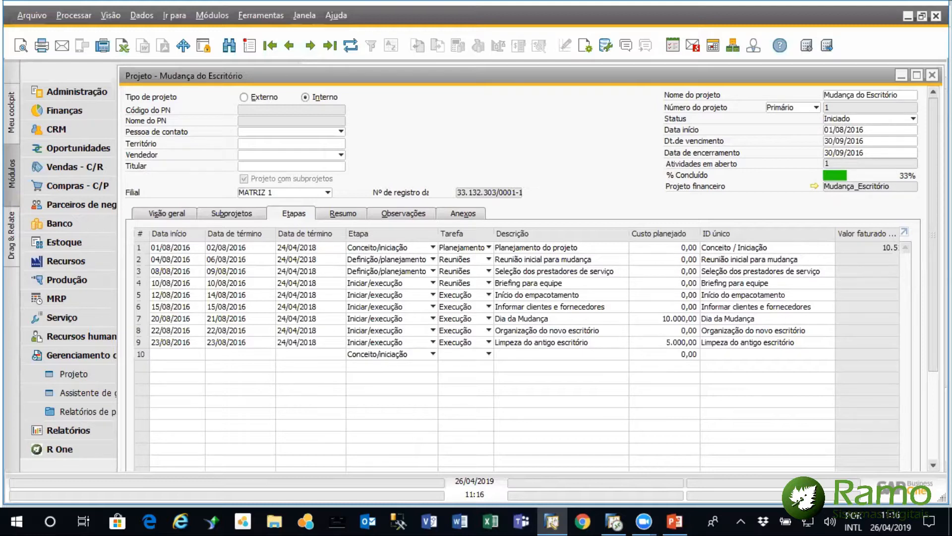
Expand the Documentos linked to the project's stages and toggle Faturável off and on for the Pedido de venda on line 24
scroll(522, 273, down, 5)
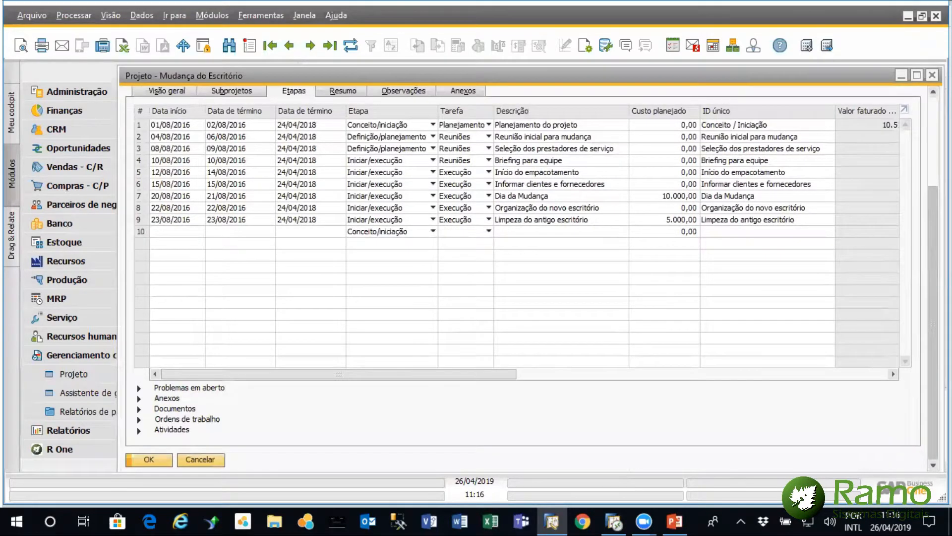
click(140, 409)
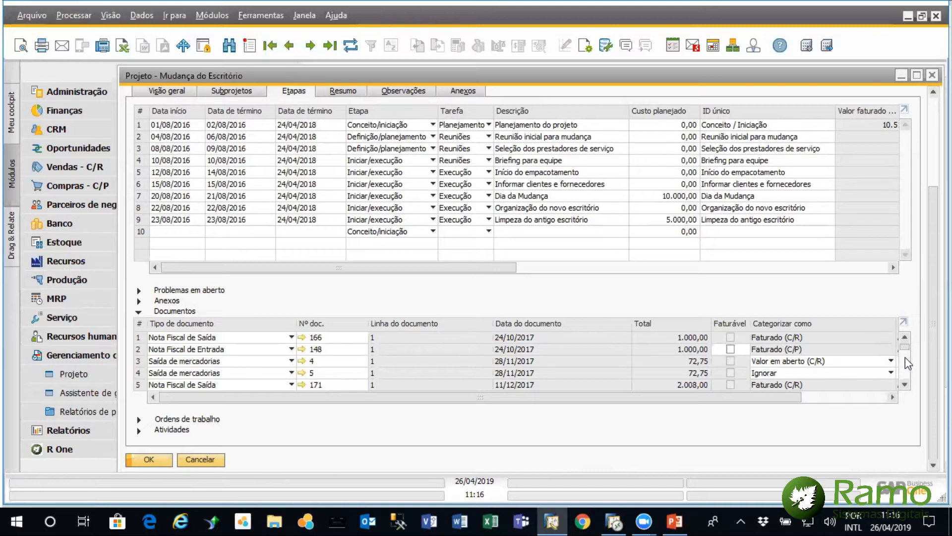
scroll(906, 356, down, 7)
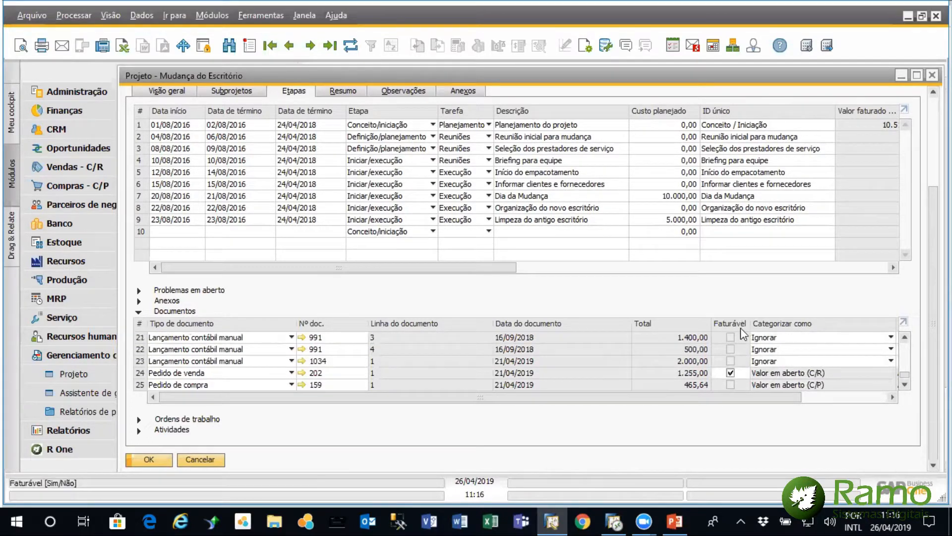
click(730, 373)
click(731, 373)
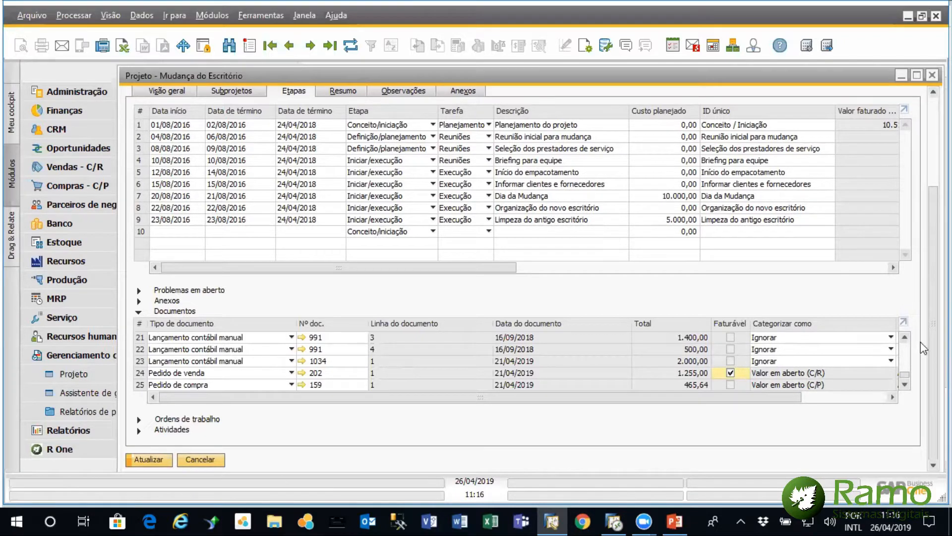
Review the Categorizar como options for the manual journal entry on document line 23, and close the project without saving
click(892, 362)
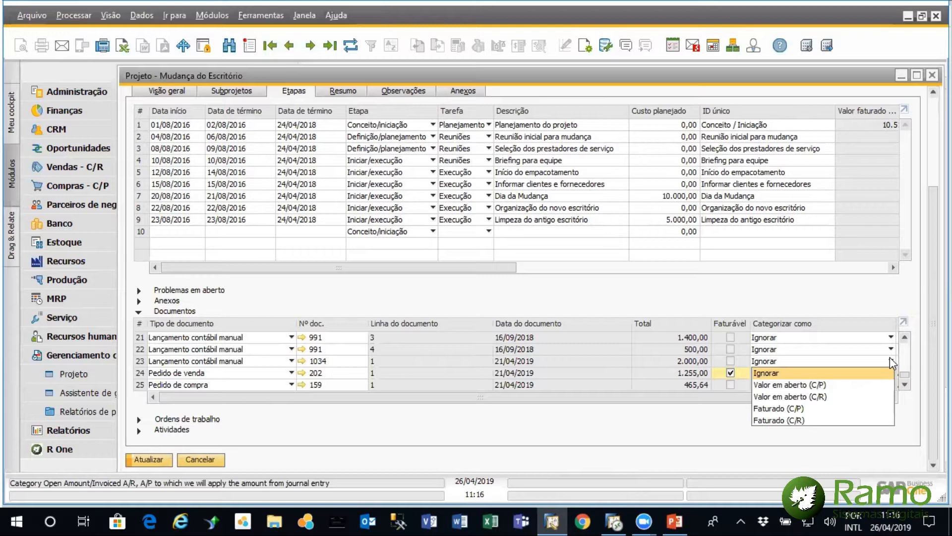
click(891, 358)
click(890, 359)
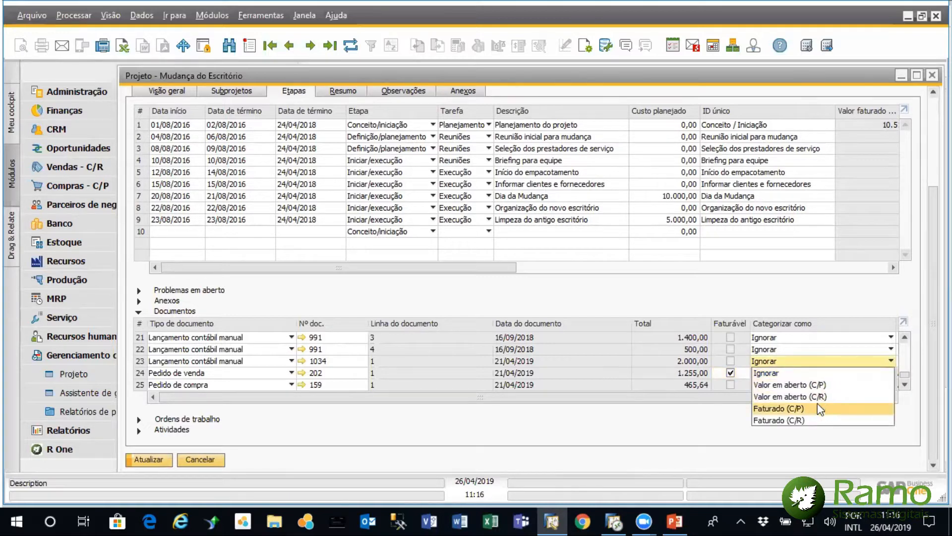
click(725, 395)
drag(775, 398, 753, 385)
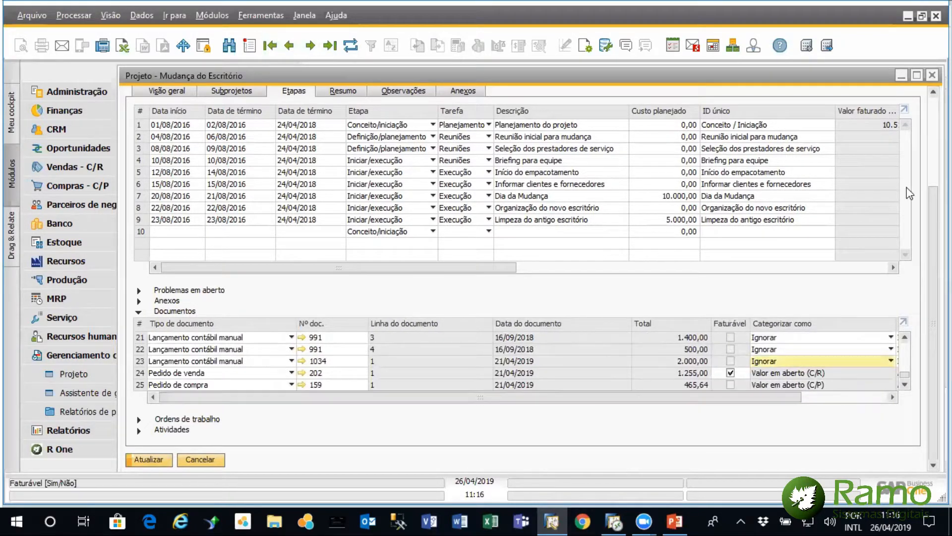
click(932, 74)
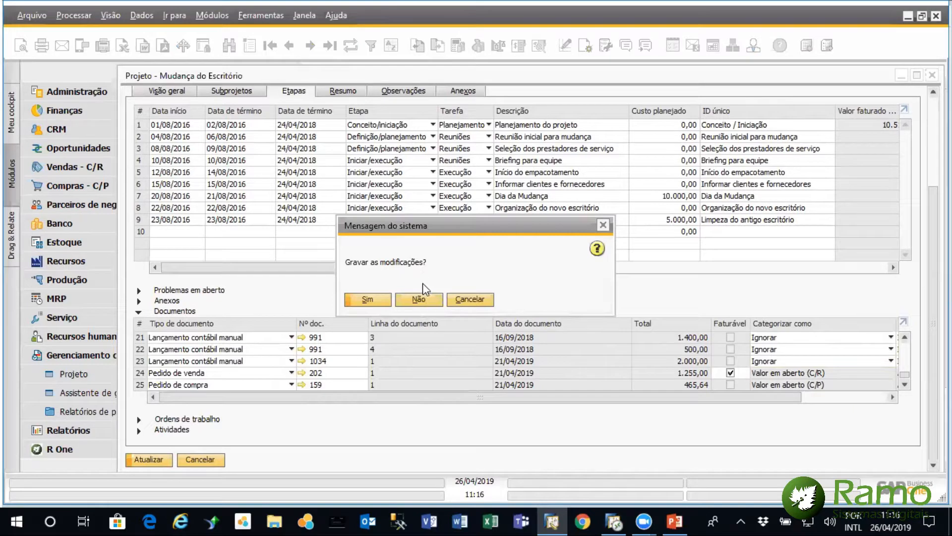
click(417, 301)
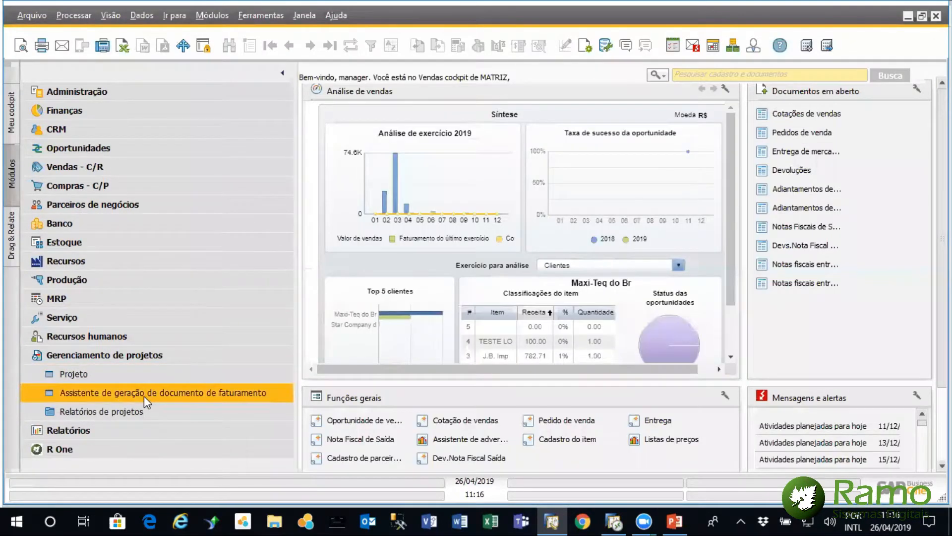
Start the Assistente de geração de documento de faturamento and set Maxi-Teq do Brasil LTDA as its customer
click(142, 393)
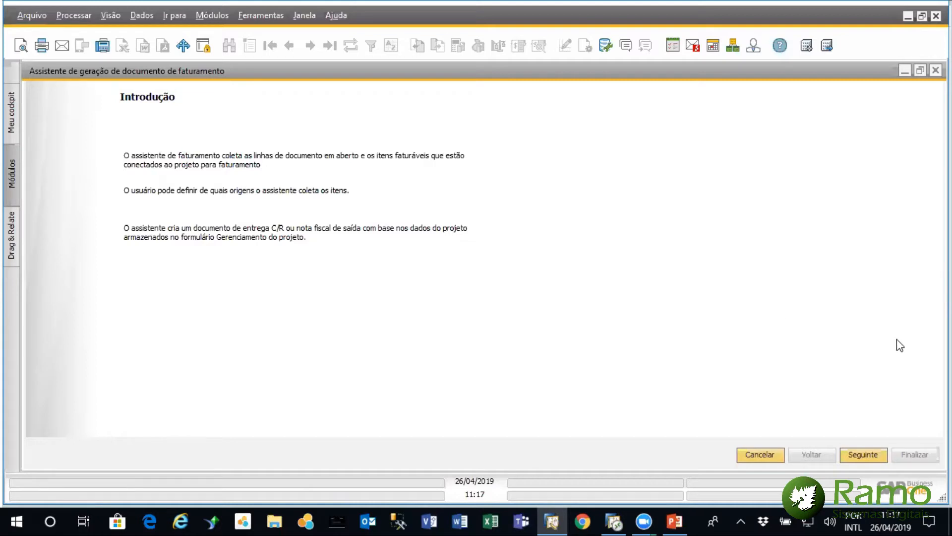
click(862, 454)
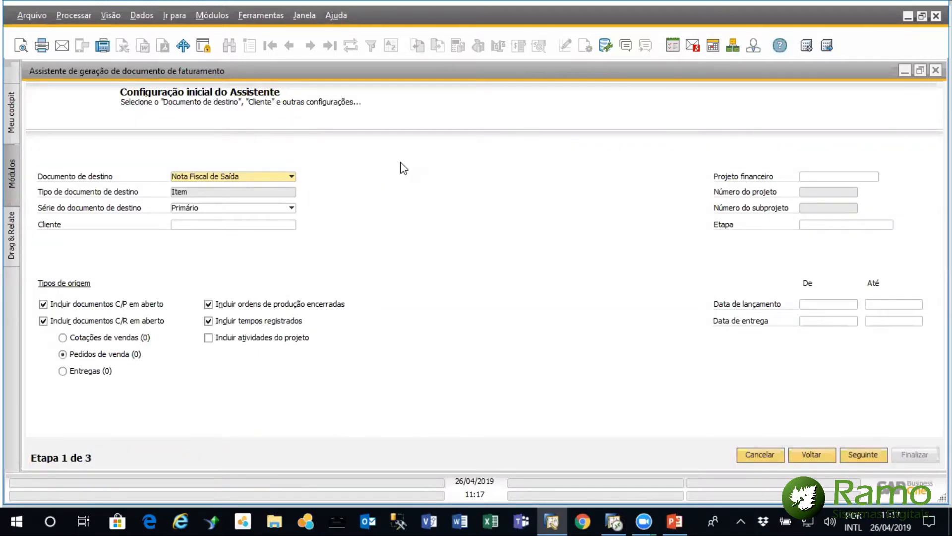
click(290, 226)
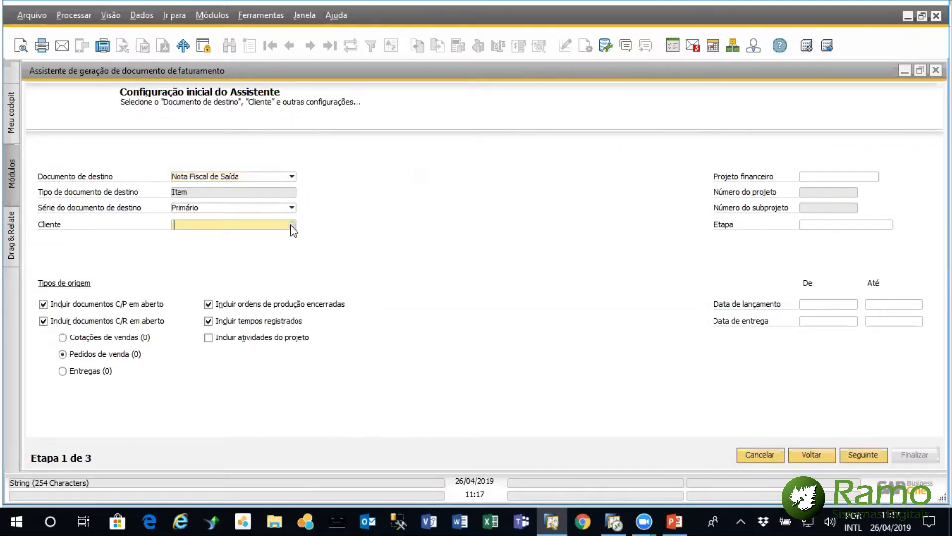
click(292, 225)
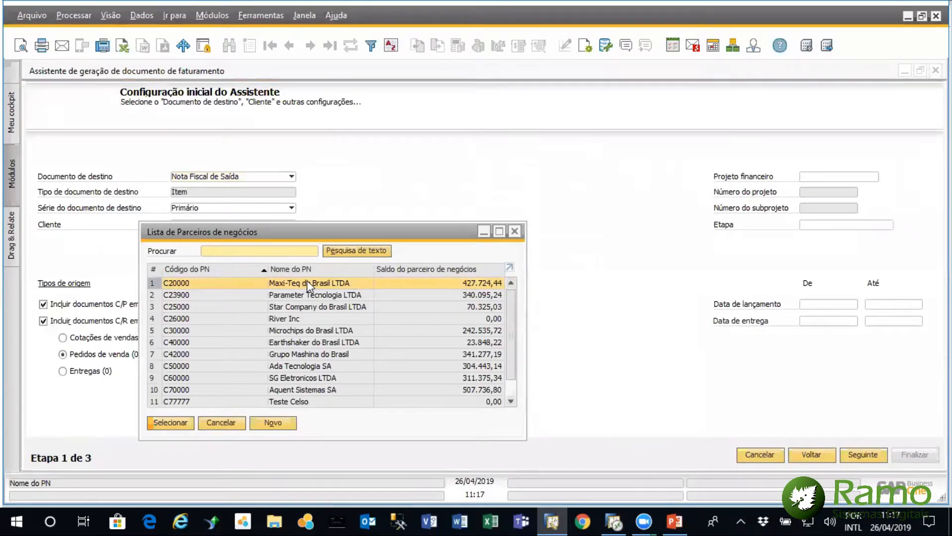
double_click(307, 280)
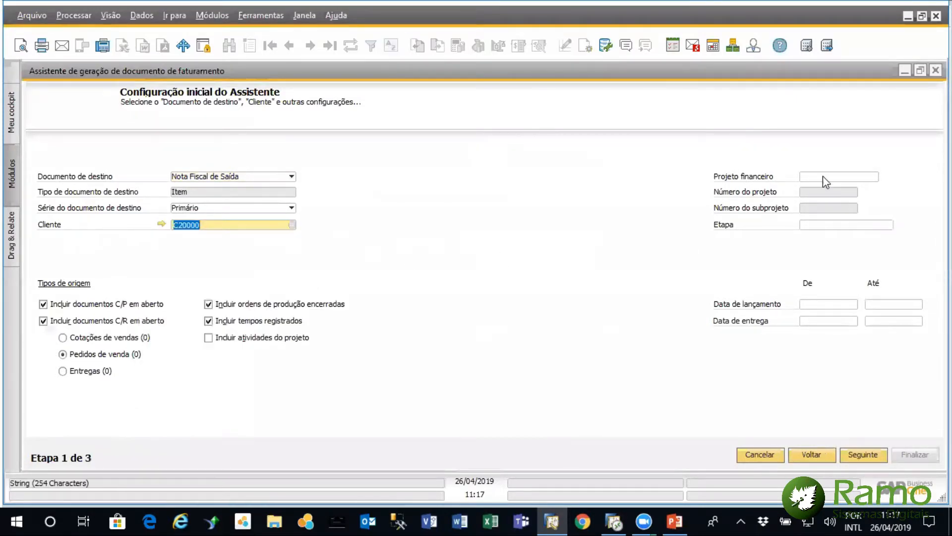
Set the wizard's Projeto financeiro to Mudança_Escritório and its Etapa to Conceito / Iniciação(1-1)
click(846, 177)
click(874, 176)
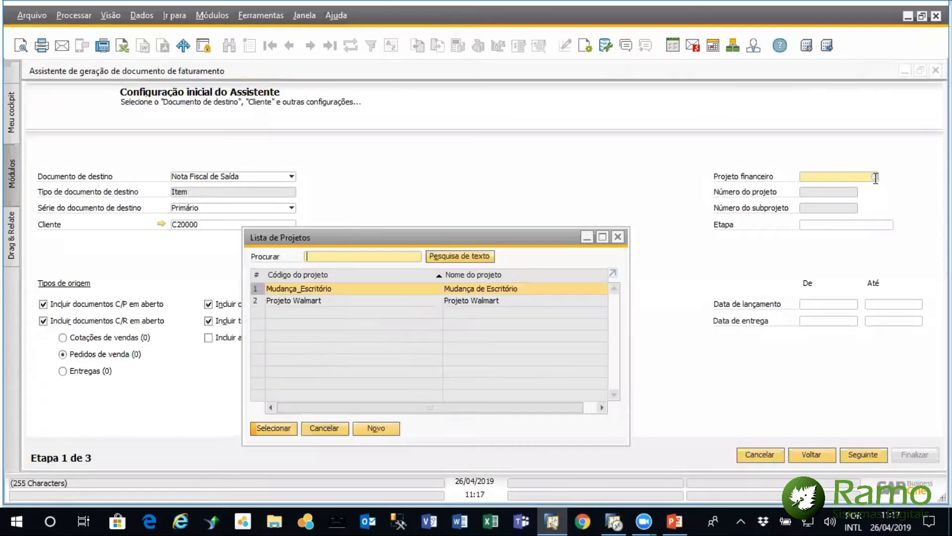
double_click(371, 288)
click(834, 224)
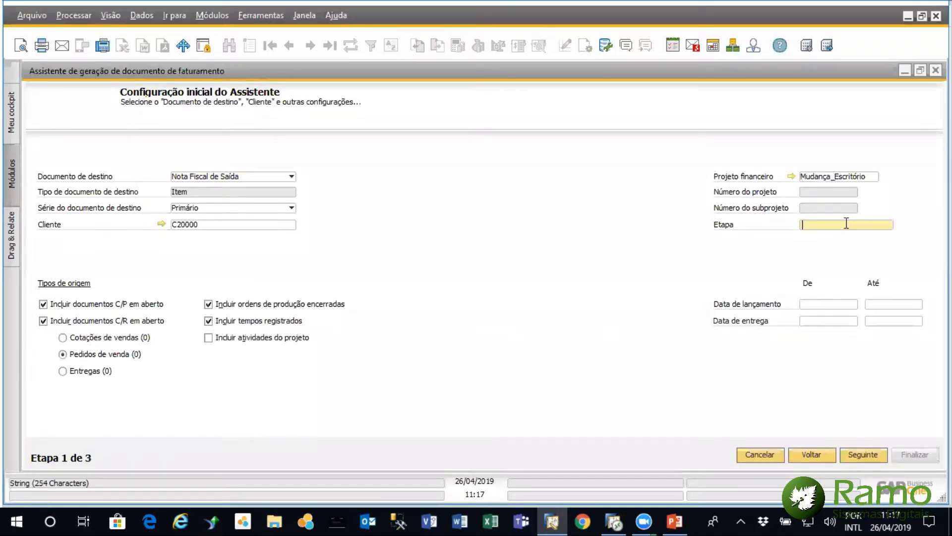
click(889, 225)
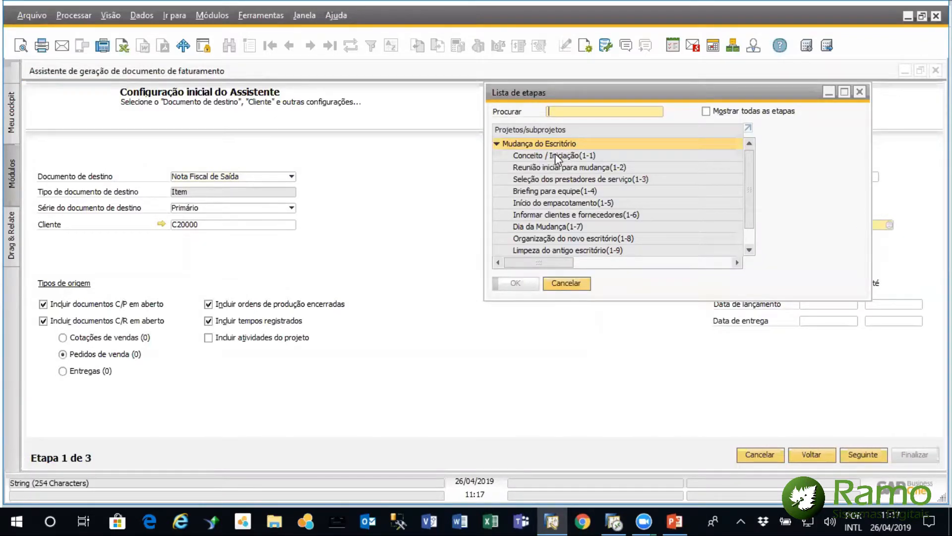
click(555, 154)
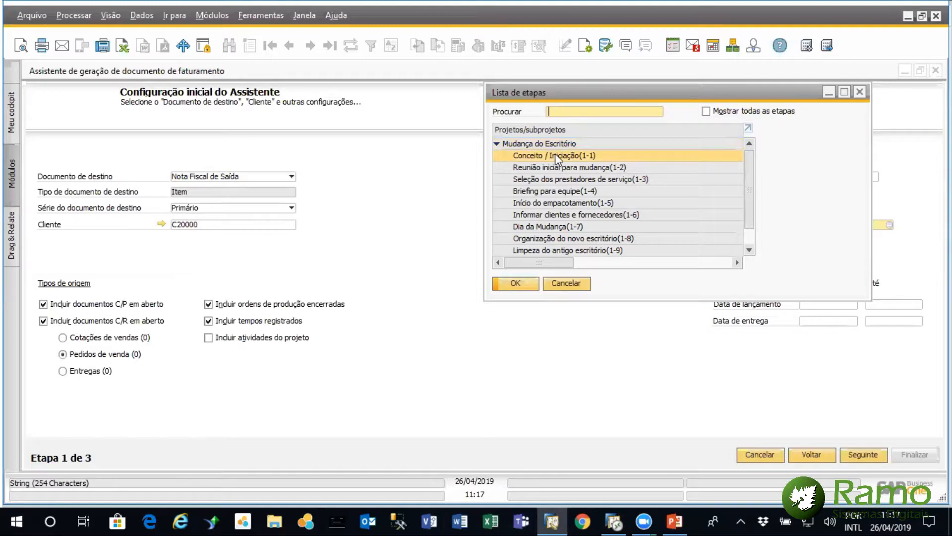
click(516, 283)
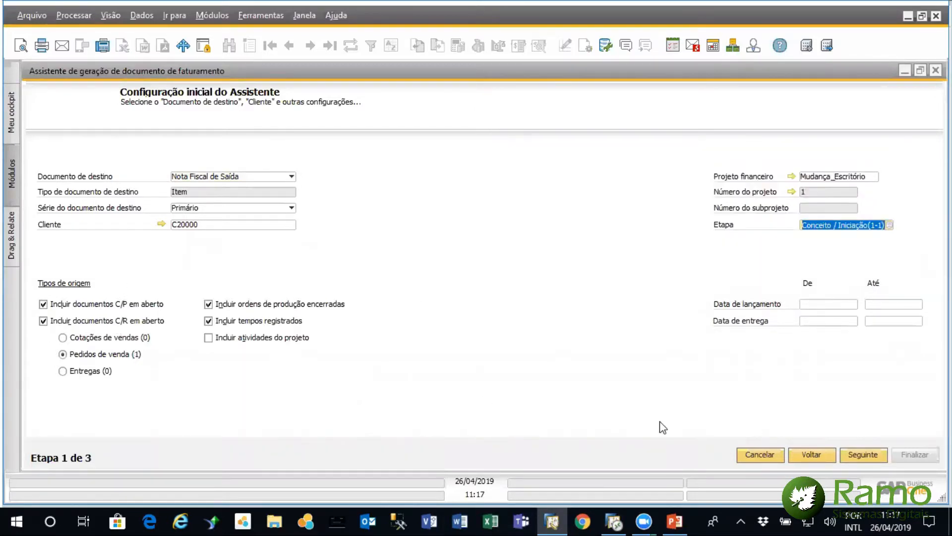
Proceed to the base document lines, confirm the Pedido de venda 202 line, and generate the document despite the exceeded credit limit
click(863, 455)
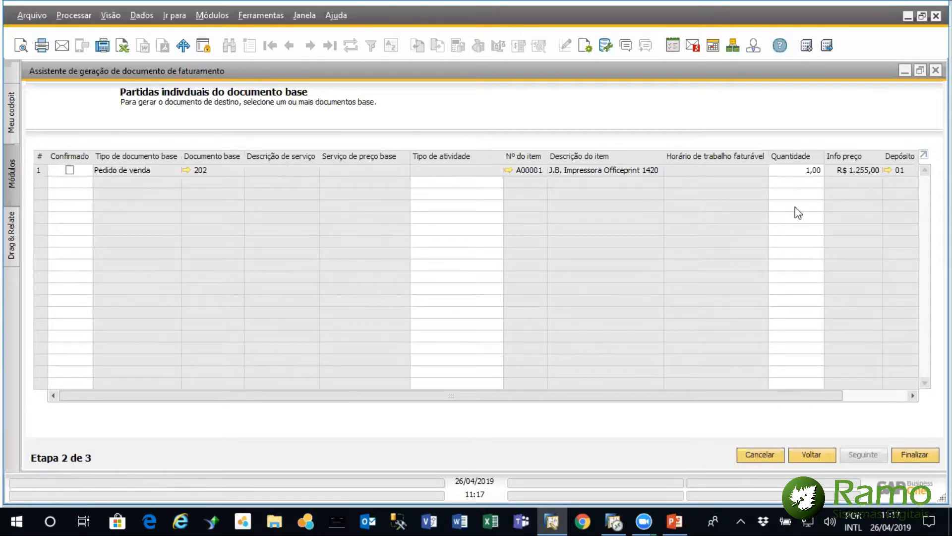
drag(695, 397, 793, 397)
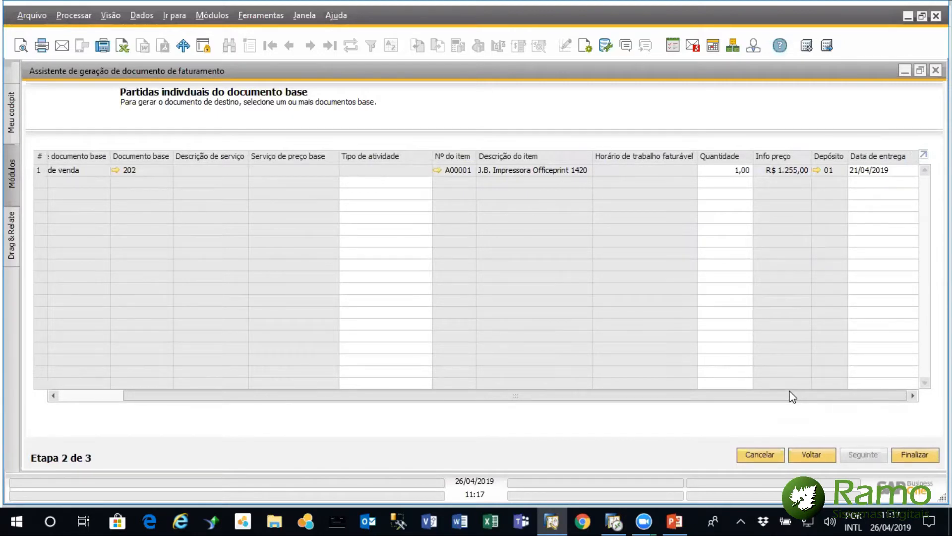
drag(792, 397, 729, 397)
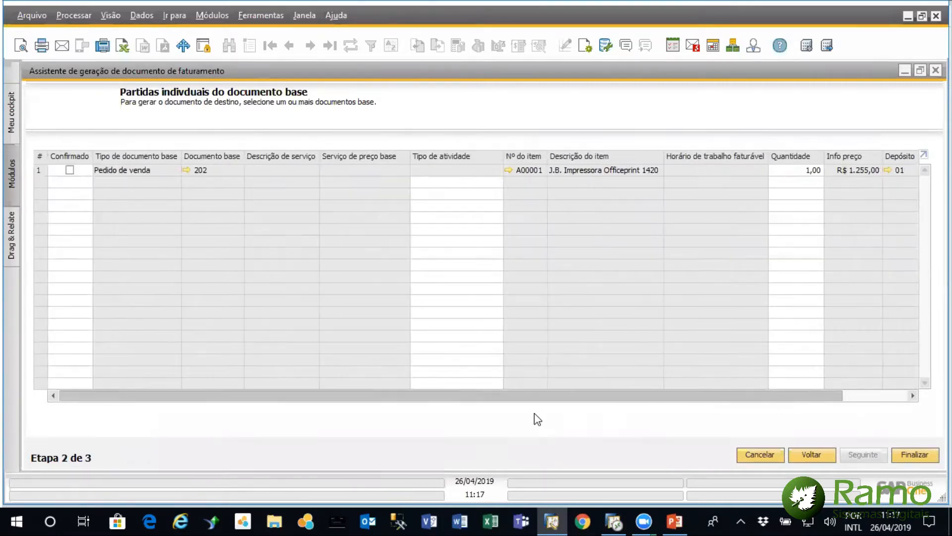
click(69, 170)
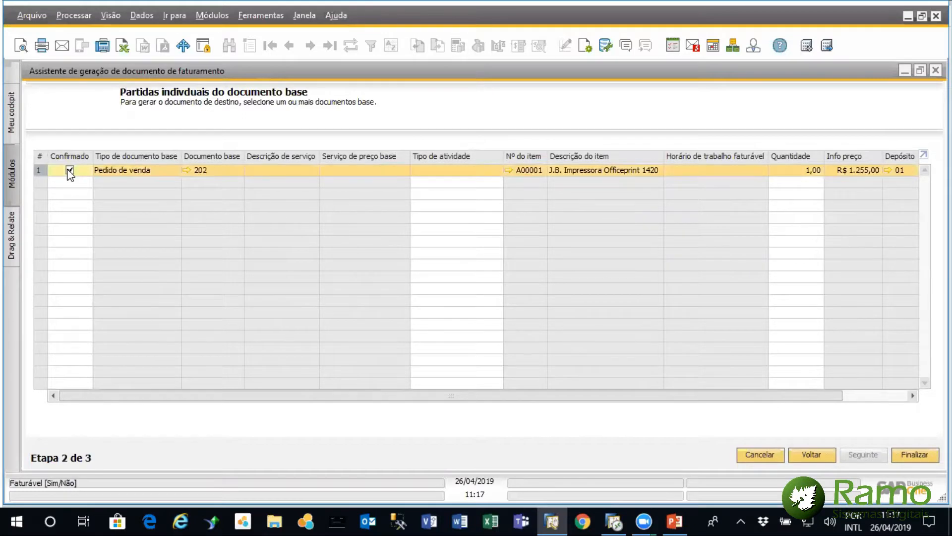
click(909, 455)
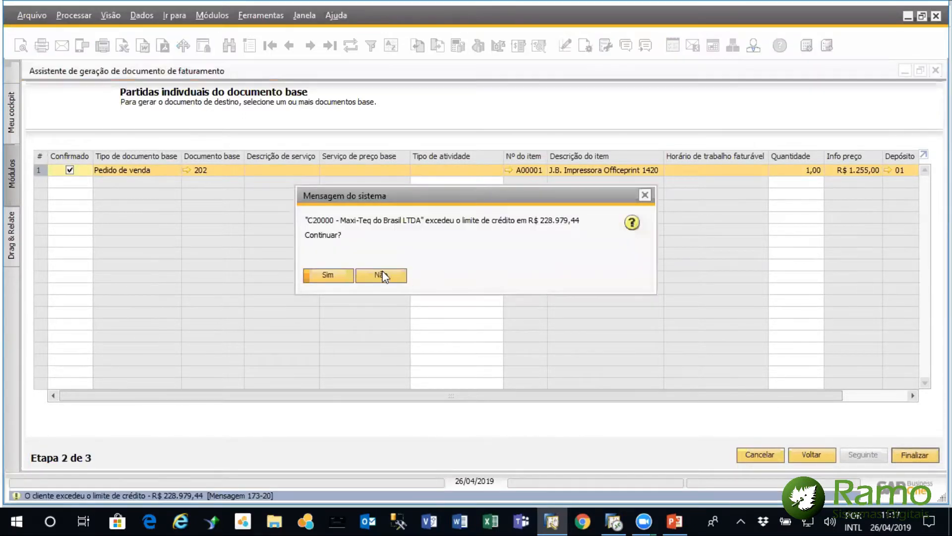
click(318, 278)
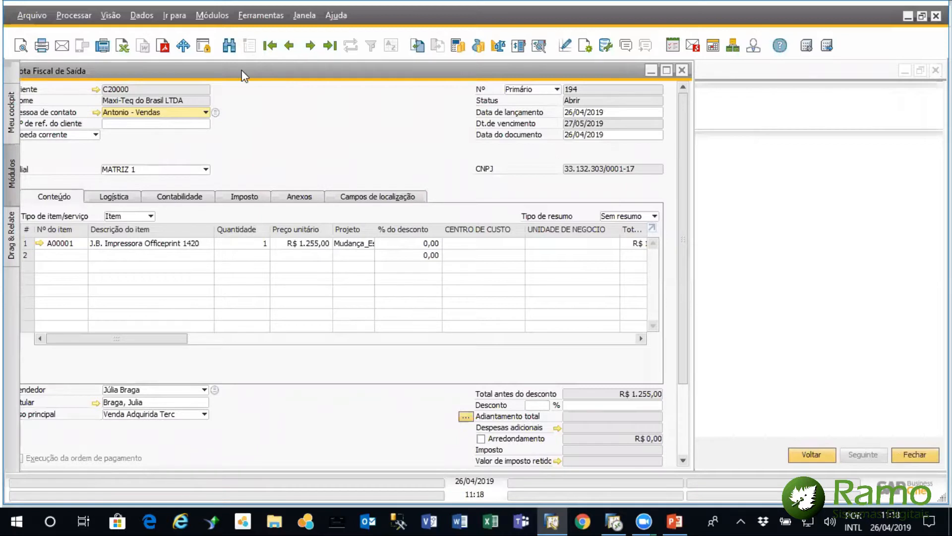
Start adding the generated Nota Fiscal de Saída and allocate item A00001 to warehouse bins automatically by LIFO
scroll(739, 323, down, 3)
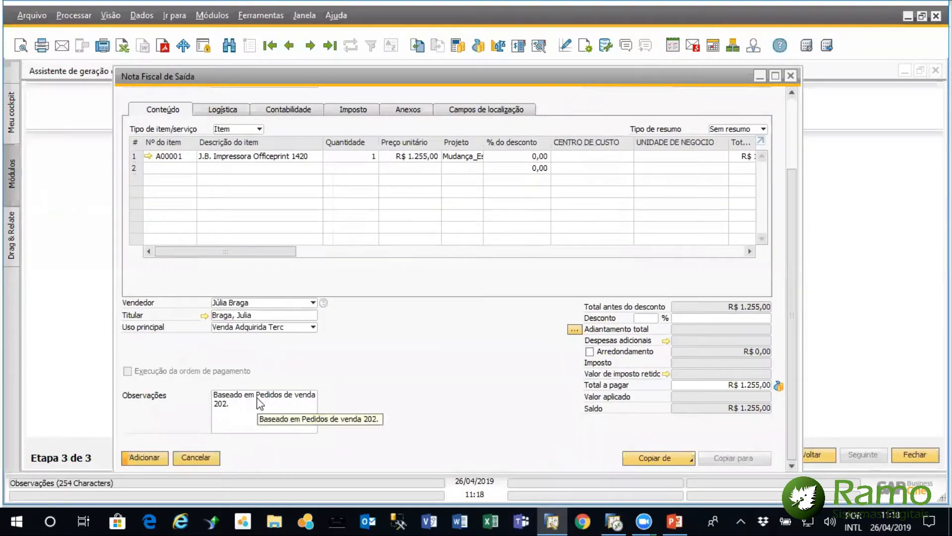
click(155, 459)
click(333, 281)
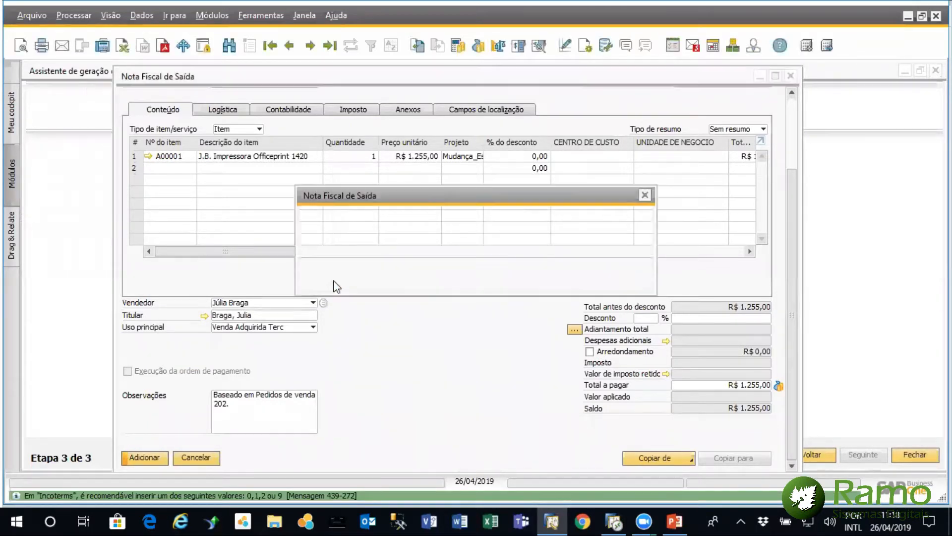
click(334, 280)
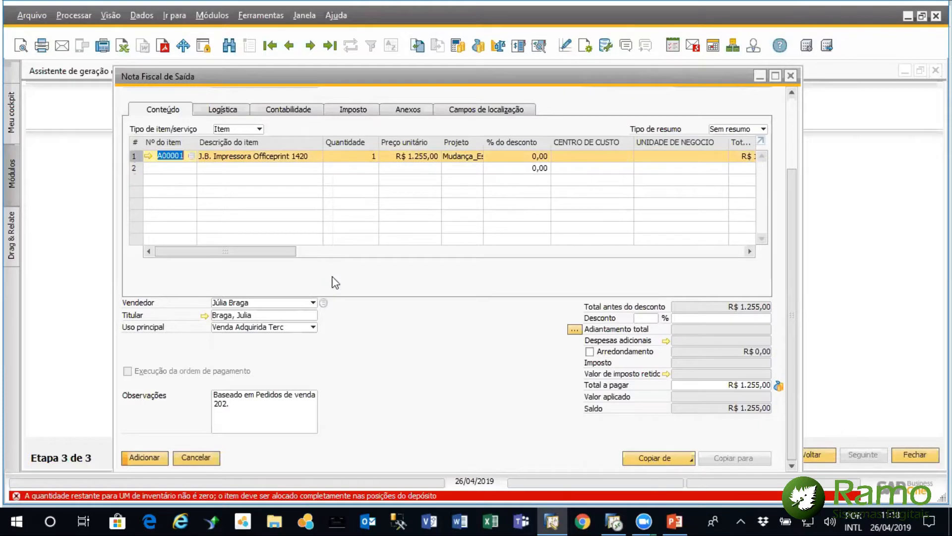
click(615, 429)
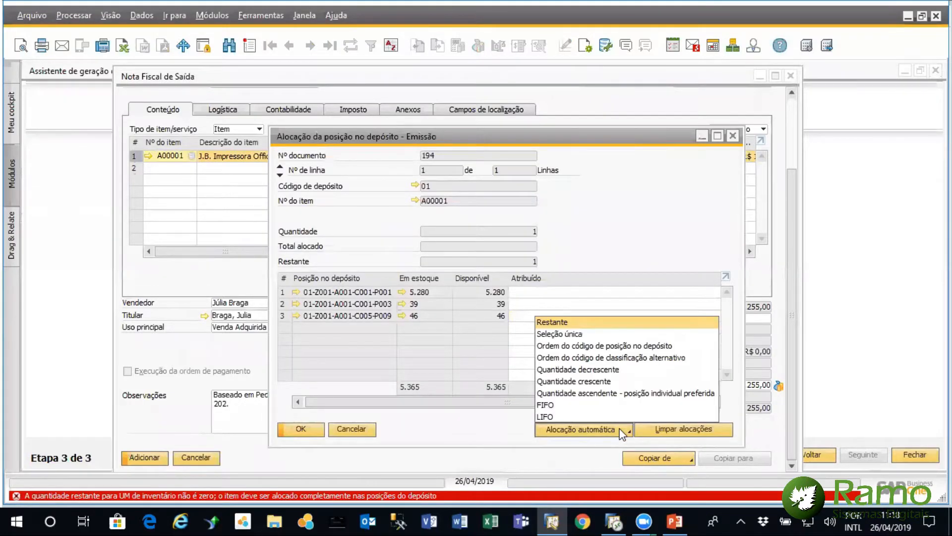
click(564, 411)
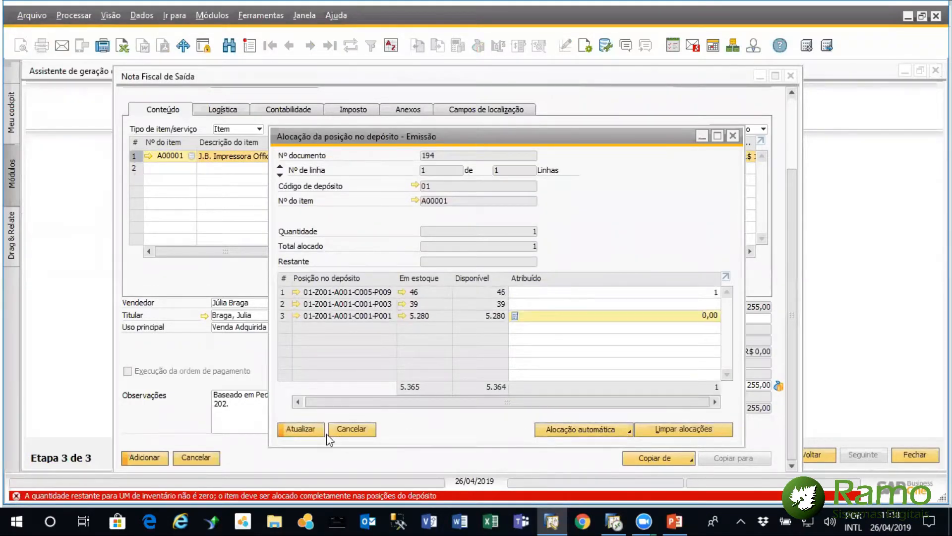
click(300, 429)
click(300, 429)
Add the Nota Fiscal de Saída, accepting that it cannot be modified once inserted, and close the billing wizard
click(159, 453)
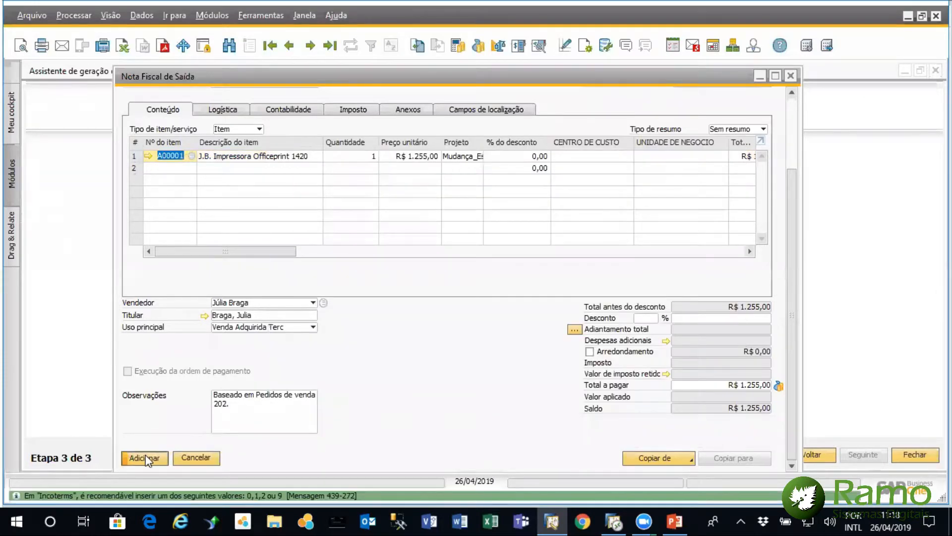
click(334, 281)
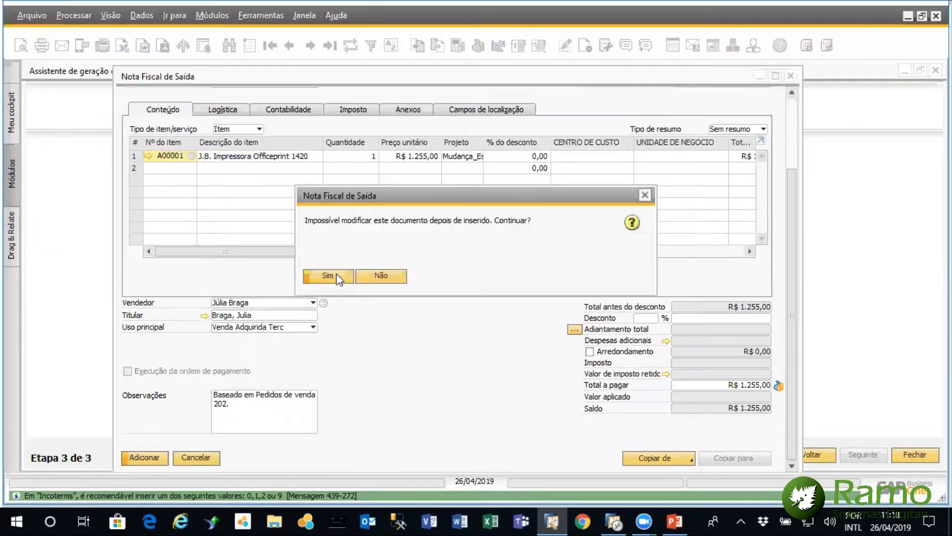
click(336, 275)
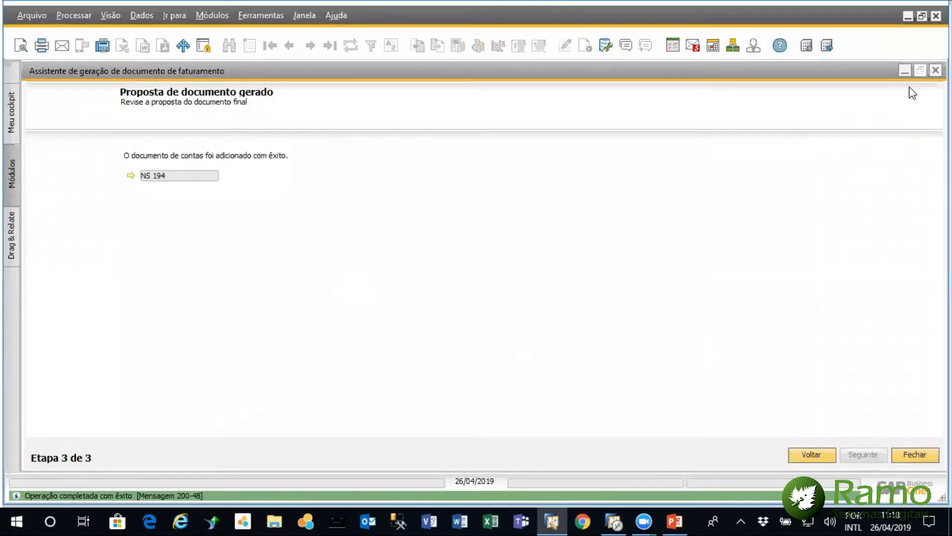
click(936, 70)
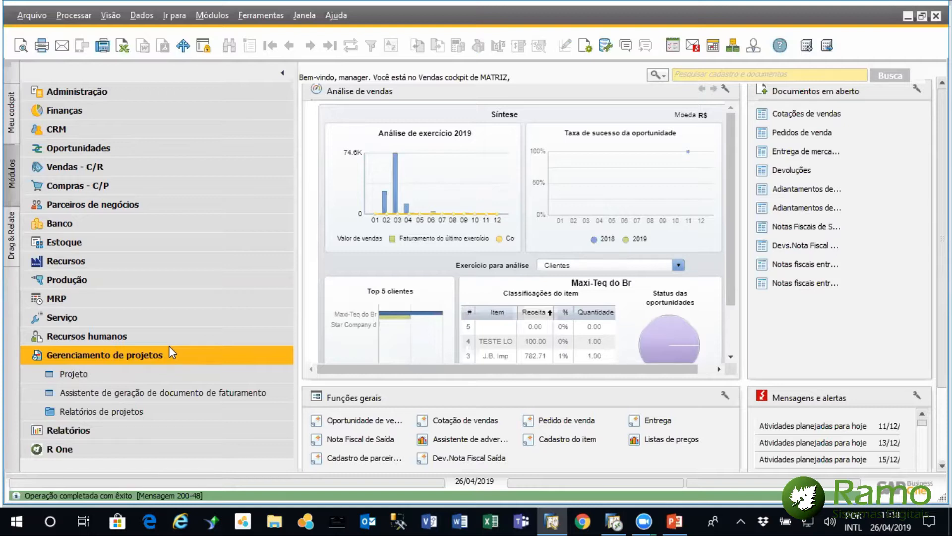
Run the Folha de ponto project report for project 1, review its time records, and close the report
click(142, 411)
drag(288, 344, 289, 390)
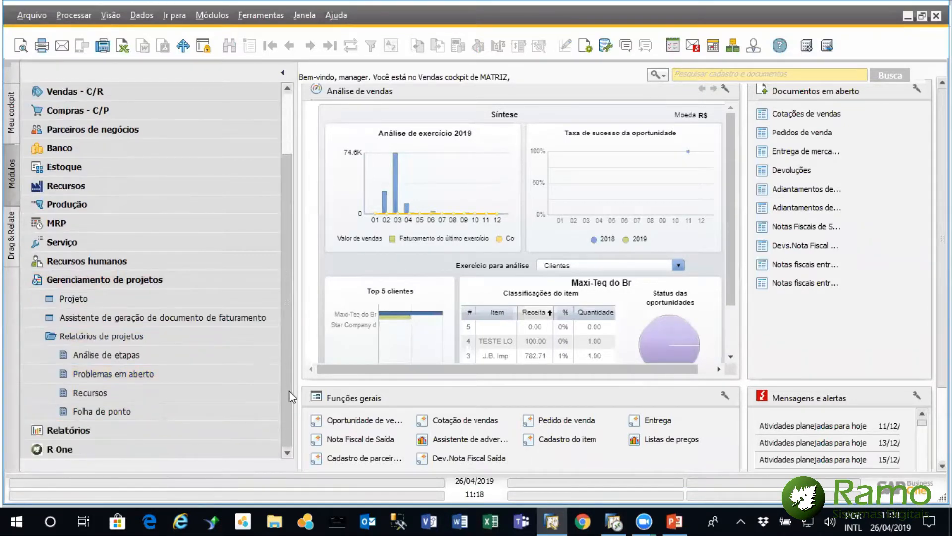
click(210, 410)
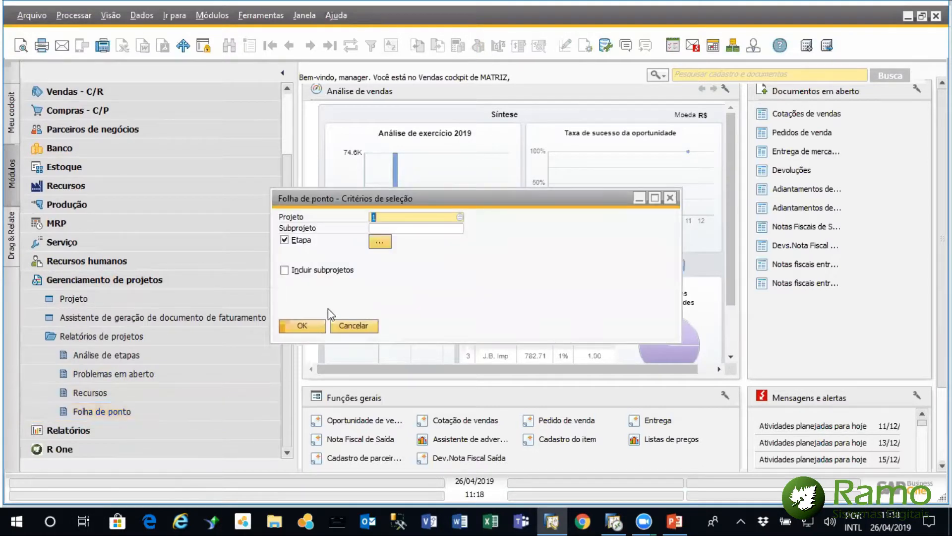
click(307, 325)
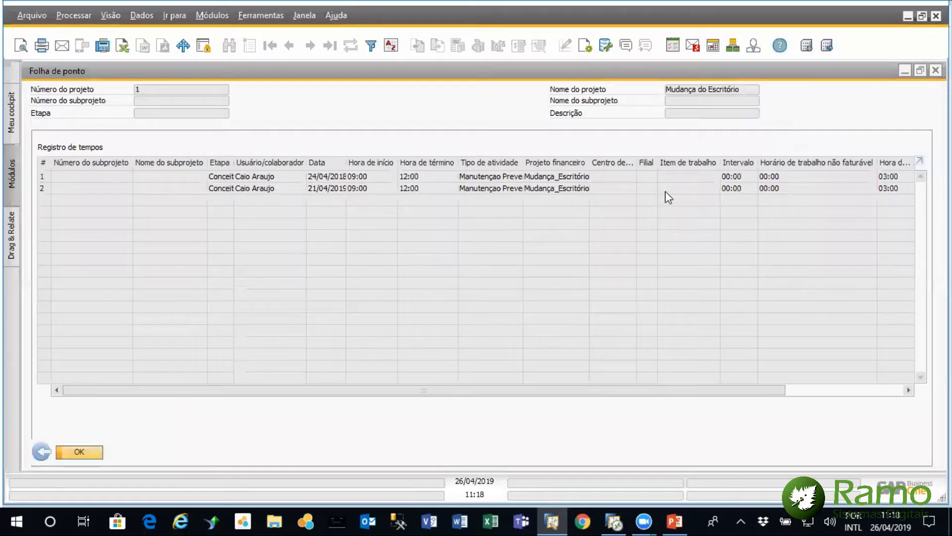
drag(671, 392, 543, 370)
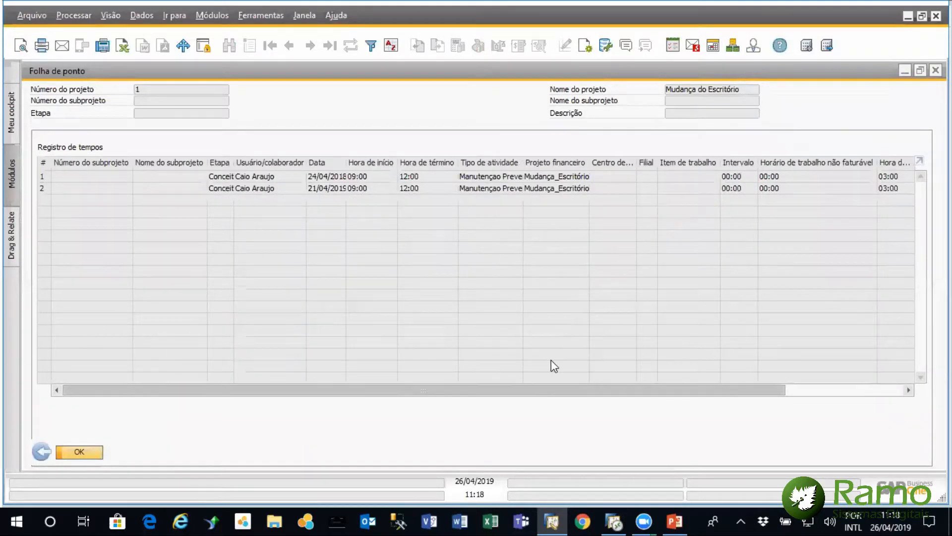
click(936, 70)
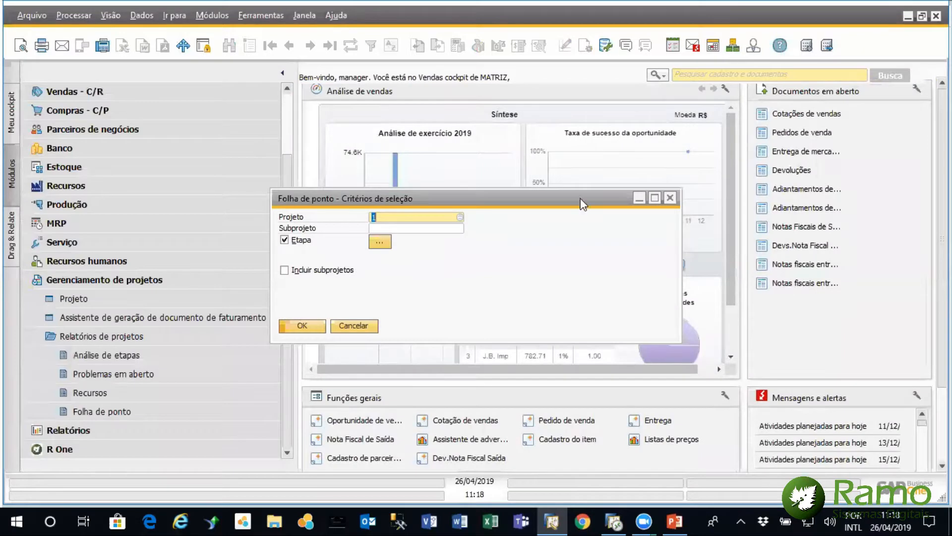
click(354, 326)
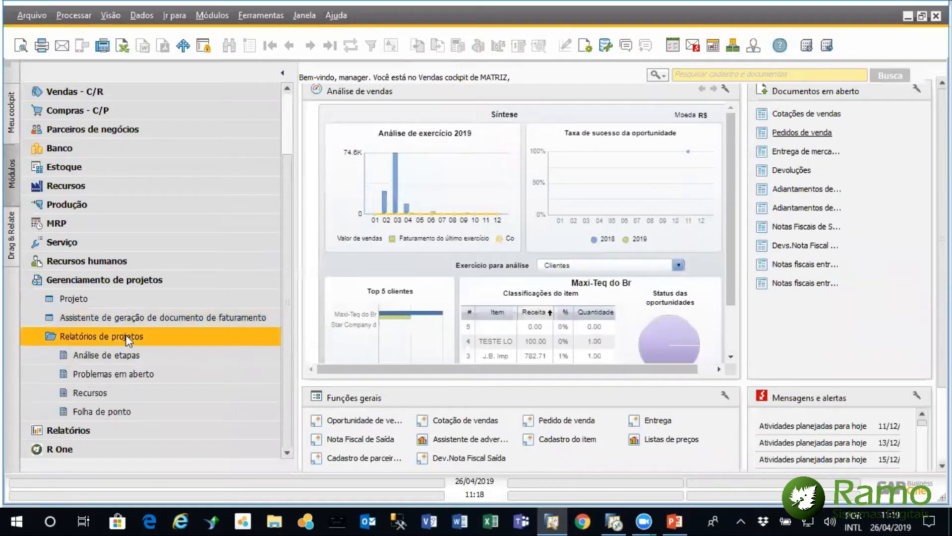
Bring up the Mudança do Escritório project, view its Gráfico de Gantt, and close both the chart and the project
click(120, 299)
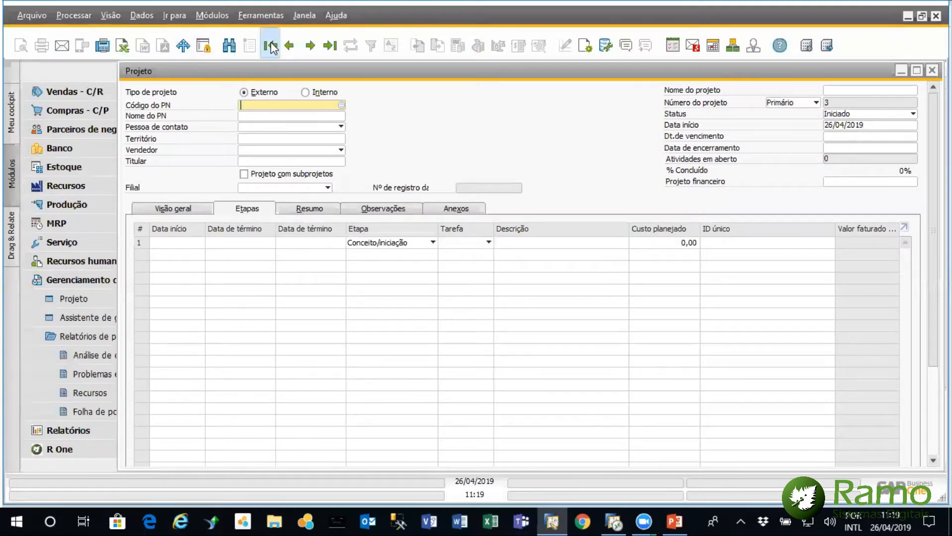
click(270, 46)
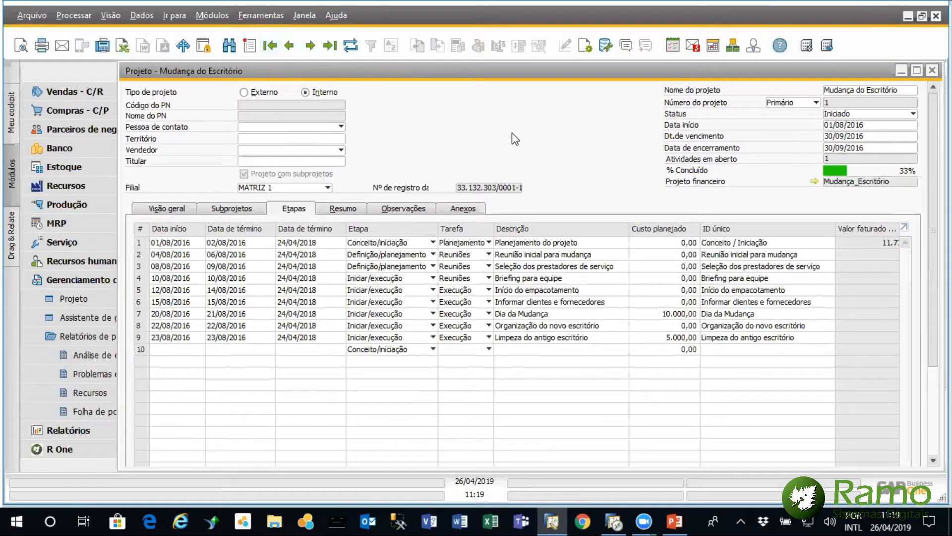
right_click(446, 112)
click(547, 248)
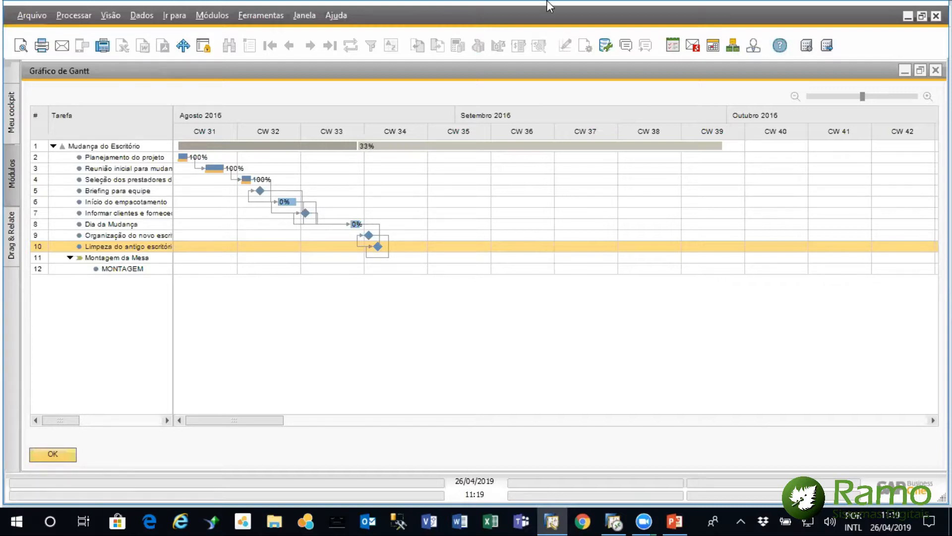
click(936, 71)
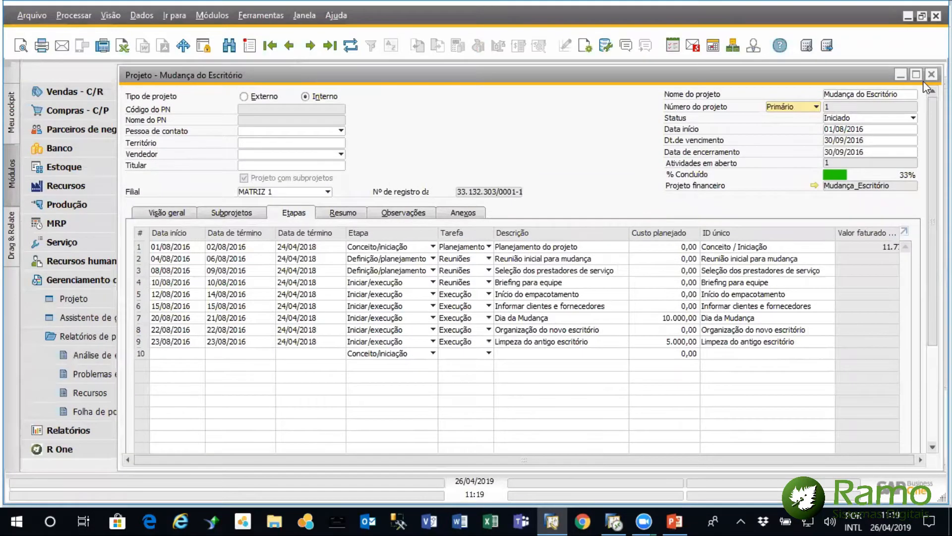
click(932, 71)
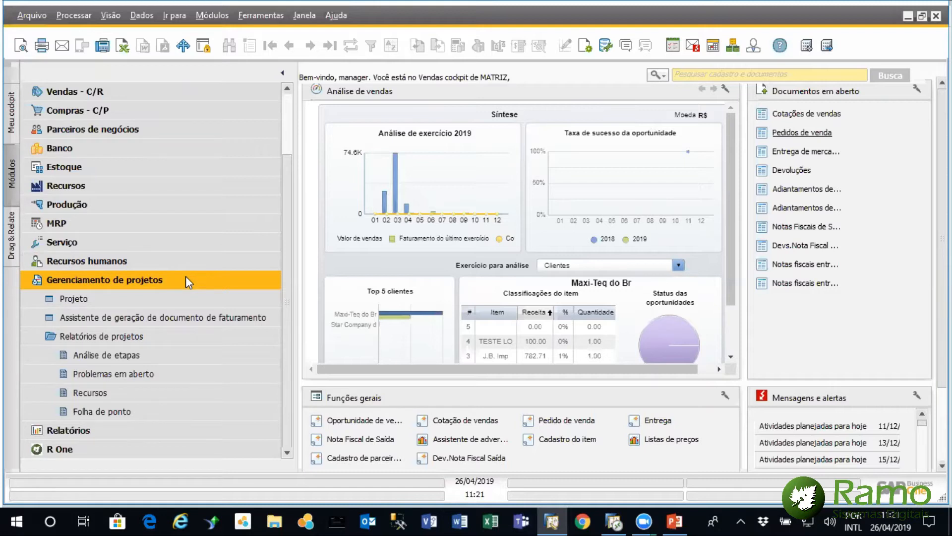
Open Nota Fiscal de Saída from the Vendas - C/R module and bring up the last invoice
drag(282, 195, 279, 141)
click(273, 131)
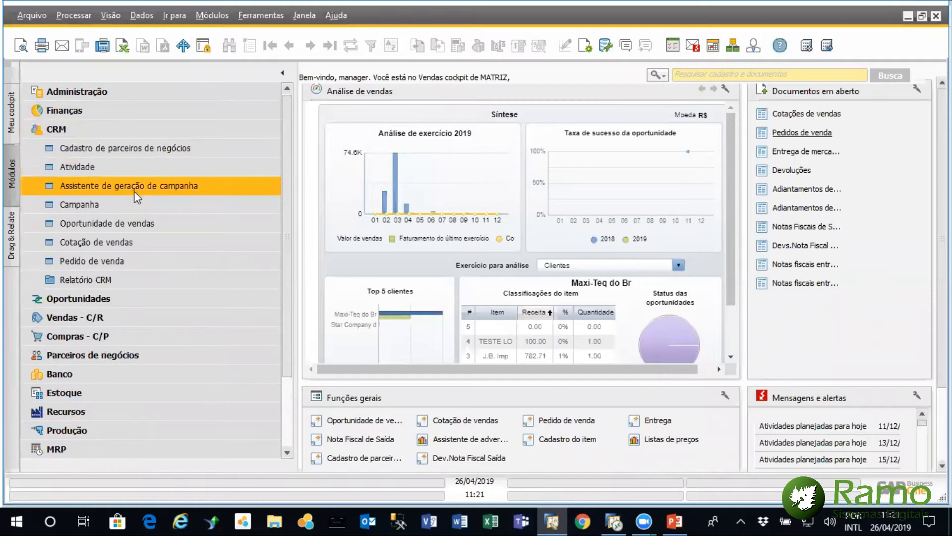
click(114, 130)
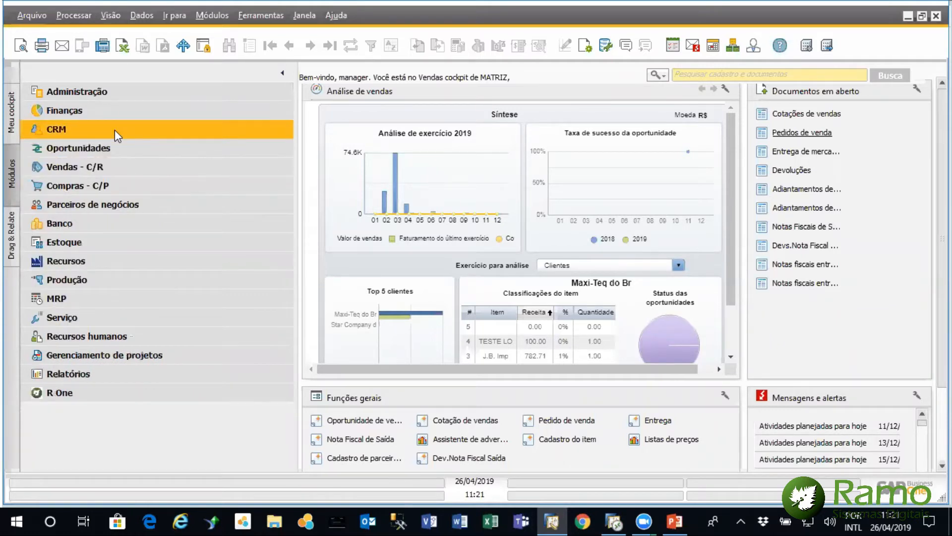
click(105, 171)
click(113, 242)
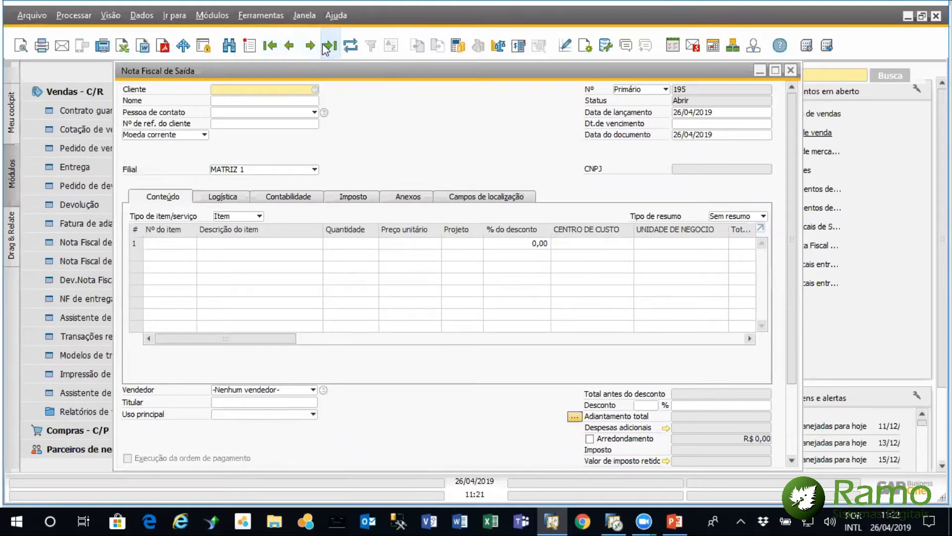
click(327, 46)
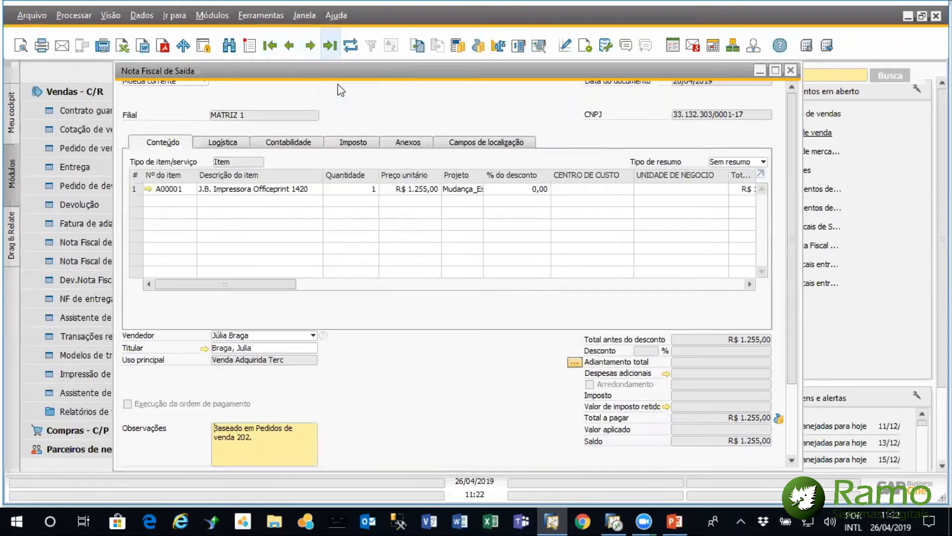
Check the invoice's Contabilidade data and its linked journal entry for project assignments, and close the journal entry
click(292, 143)
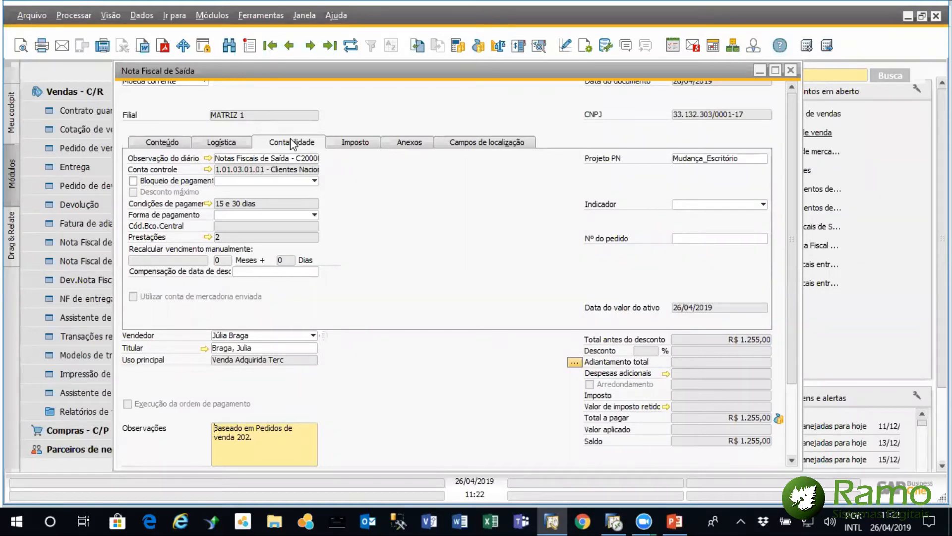
click(160, 143)
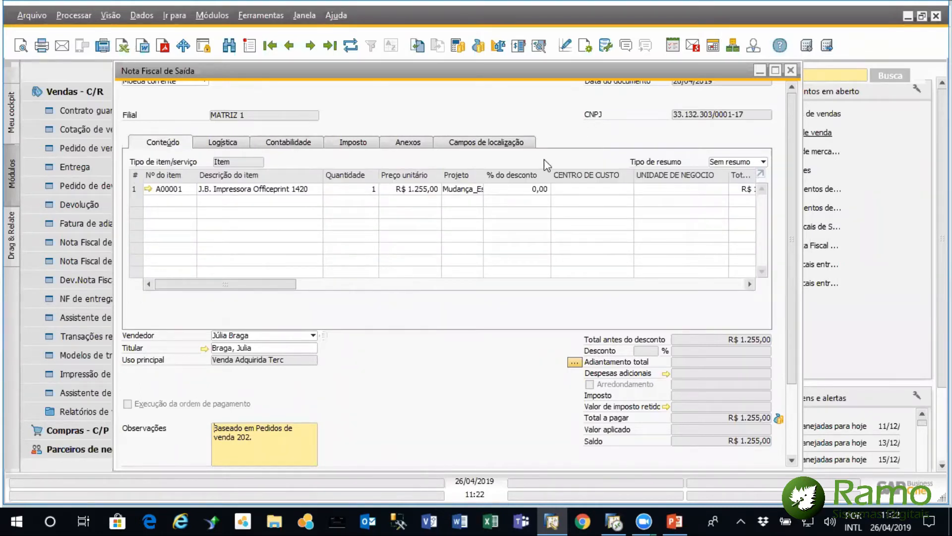
click(345, 144)
click(303, 144)
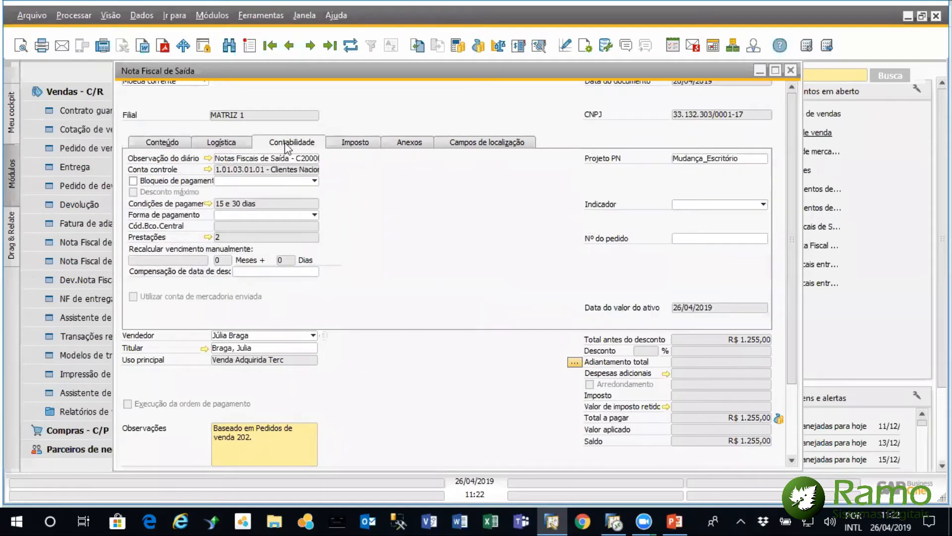
click(207, 159)
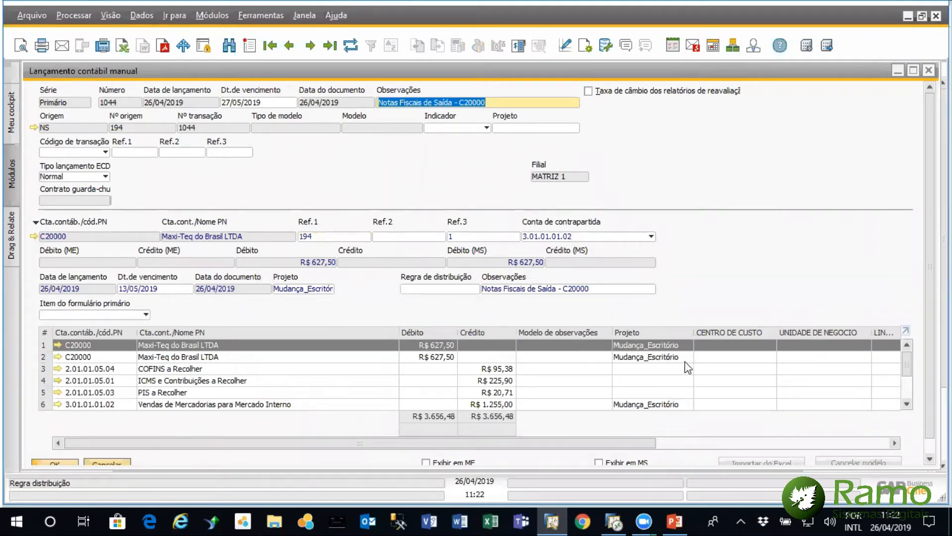
scroll(911, 396, down, 2)
scroll(910, 396, up, 2)
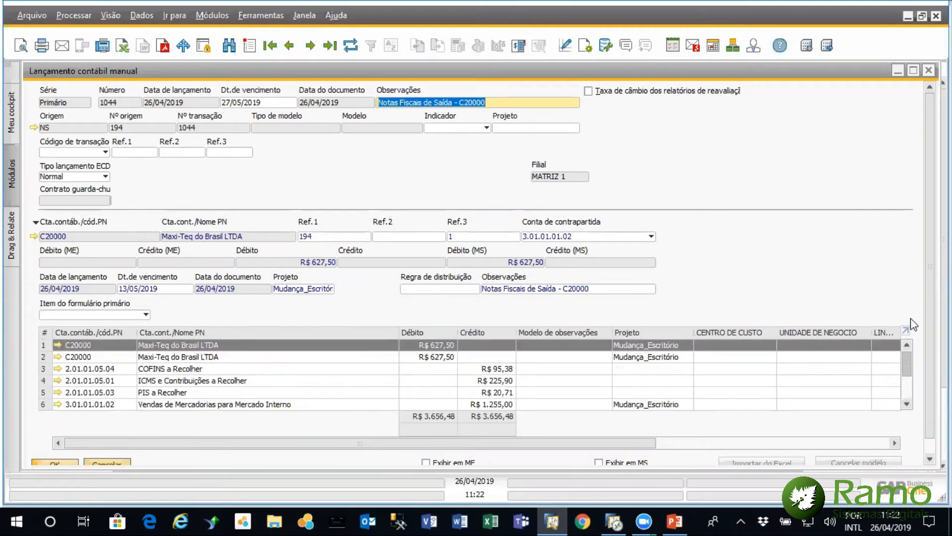
click(929, 70)
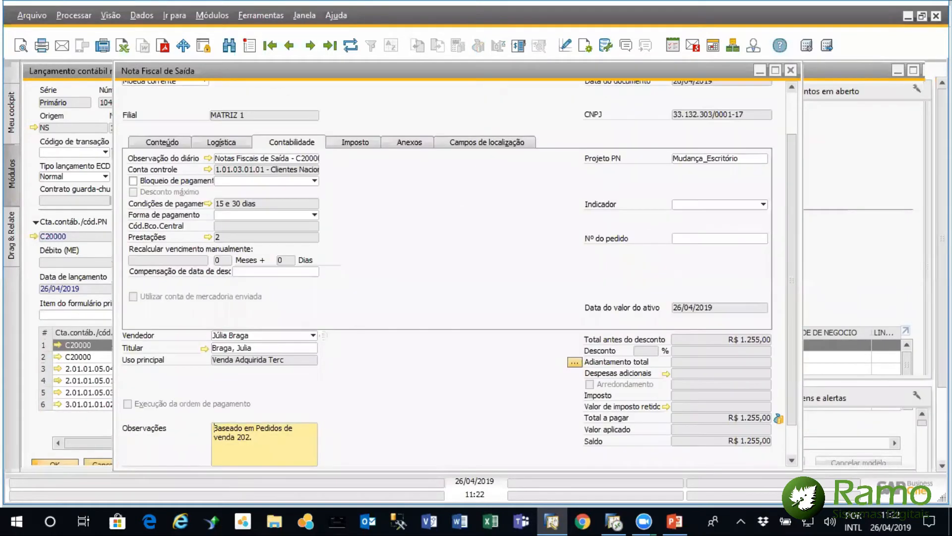
Go back to the previous Nota Fiscal de Saída, based on Pedido de venda 203, and duplicate it
click(175, 141)
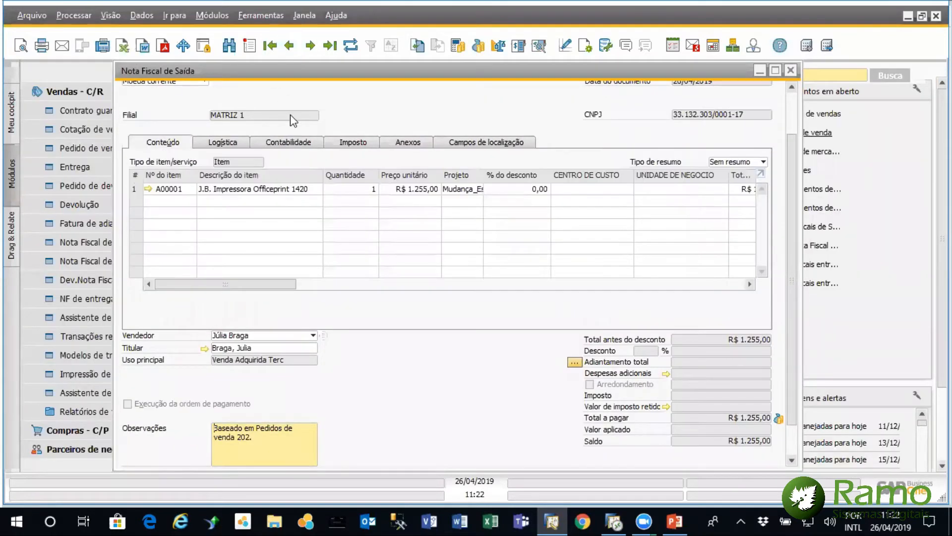
click(290, 47)
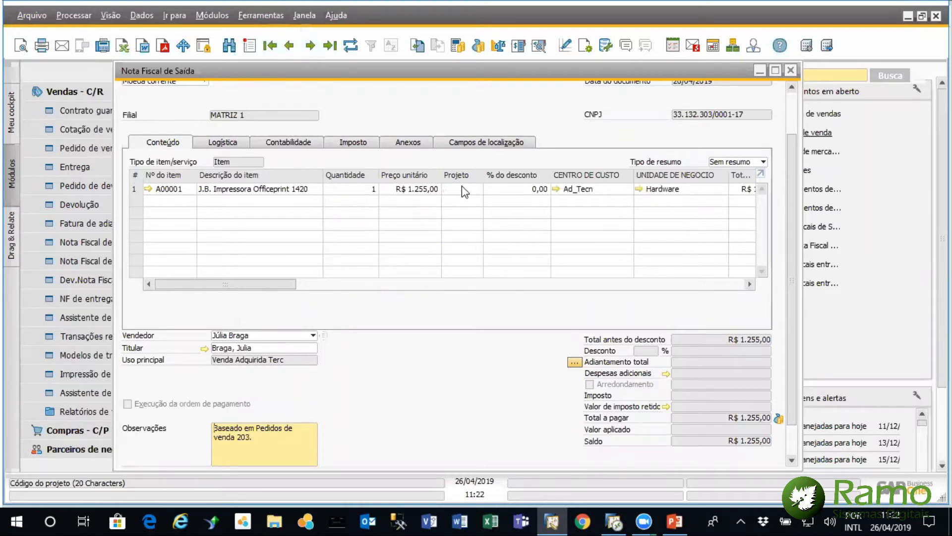
right_click(386, 113)
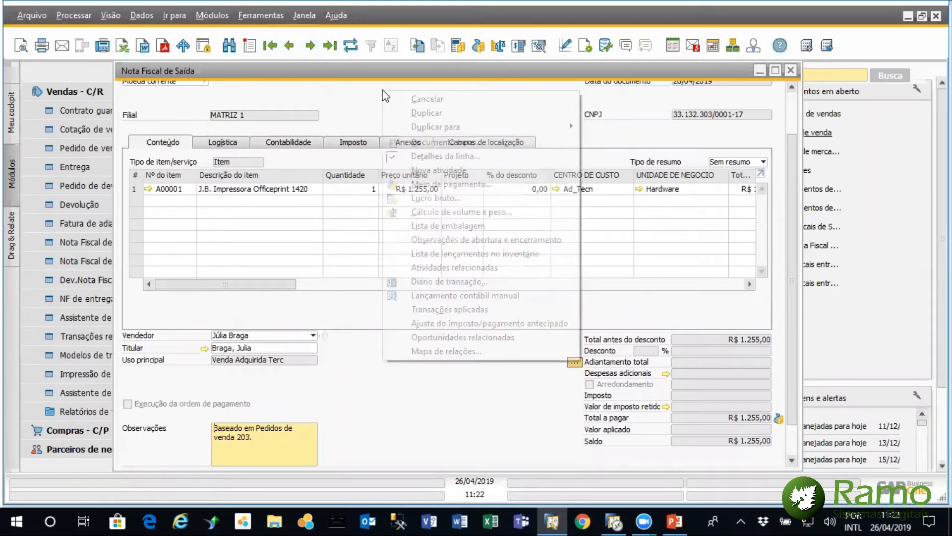
click(433, 115)
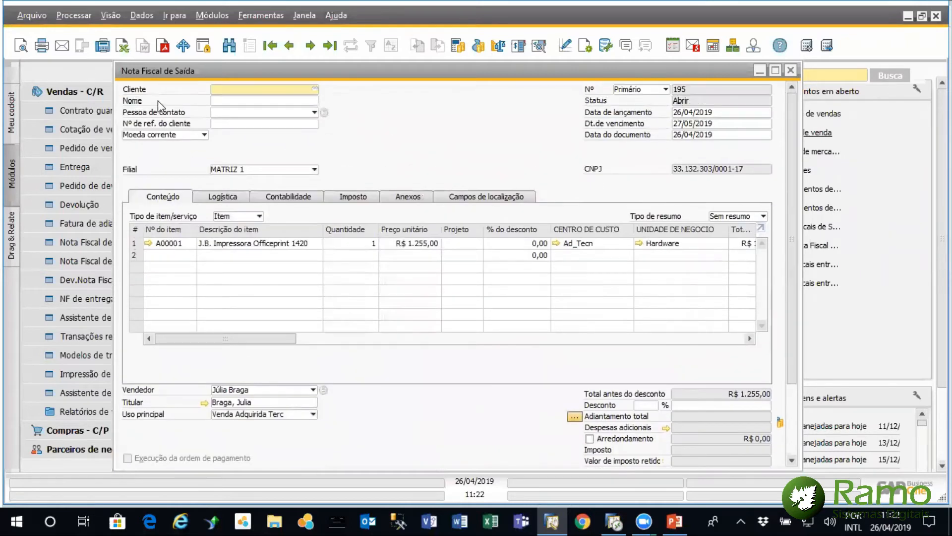
Set Maxi-Teq do Brasil LTDA as the duplicated invoice's customer, accepting the exceeded credit limit
click(315, 89)
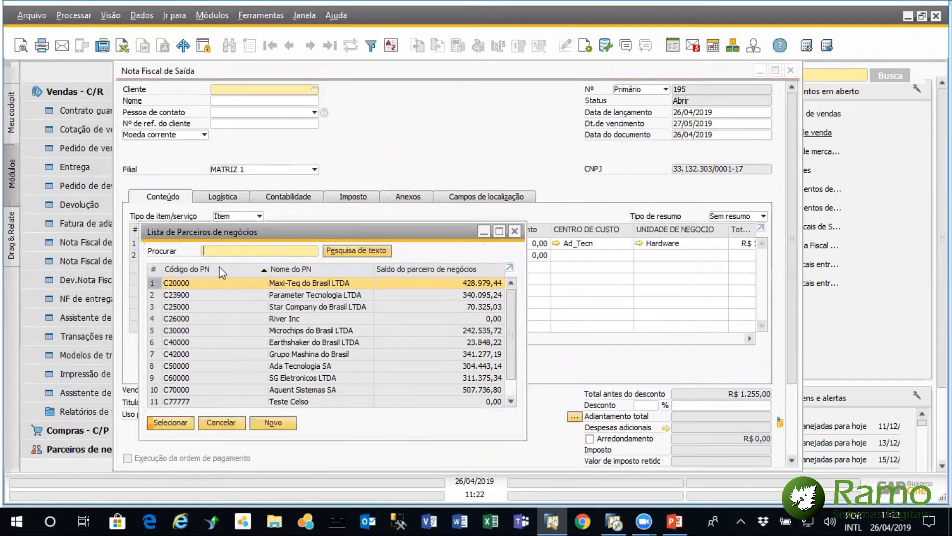
double_click(207, 287)
click(323, 273)
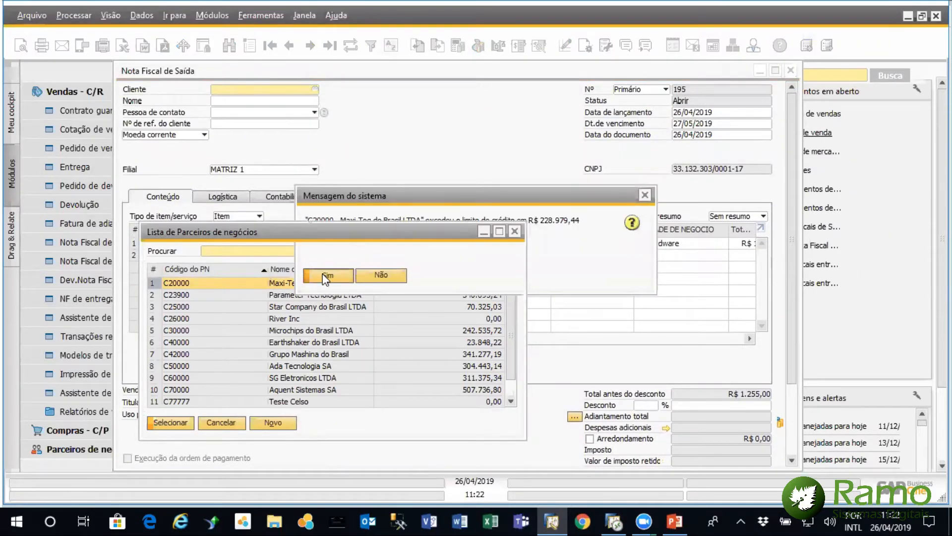
click(336, 294)
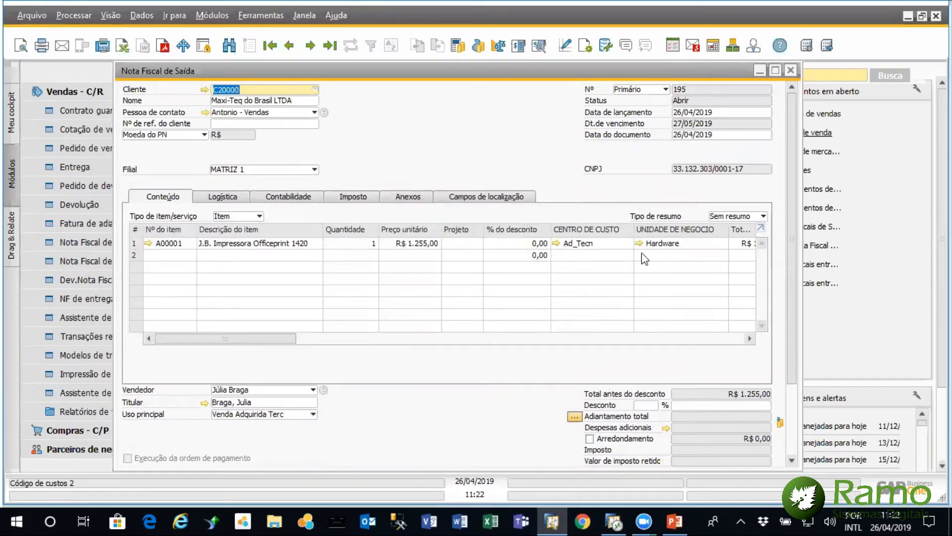
Assign the Mudança_Escritório project to the J.B. Impressora Officeprint 1420 line of the invoice
mouse_move(248, 338)
mouse_down()
mouse_move(276, 338)
mouse_move(246, 338)
mouse_up()
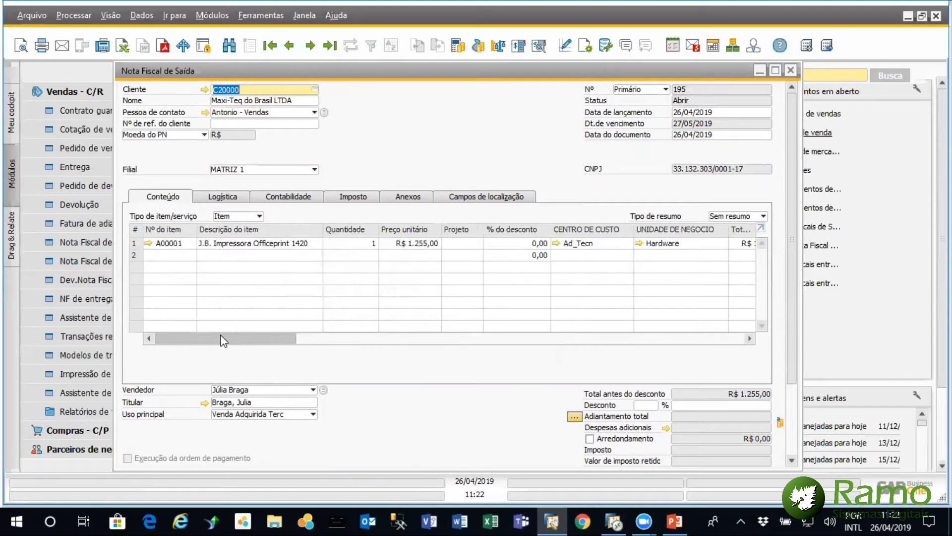
click(479, 248)
click(478, 244)
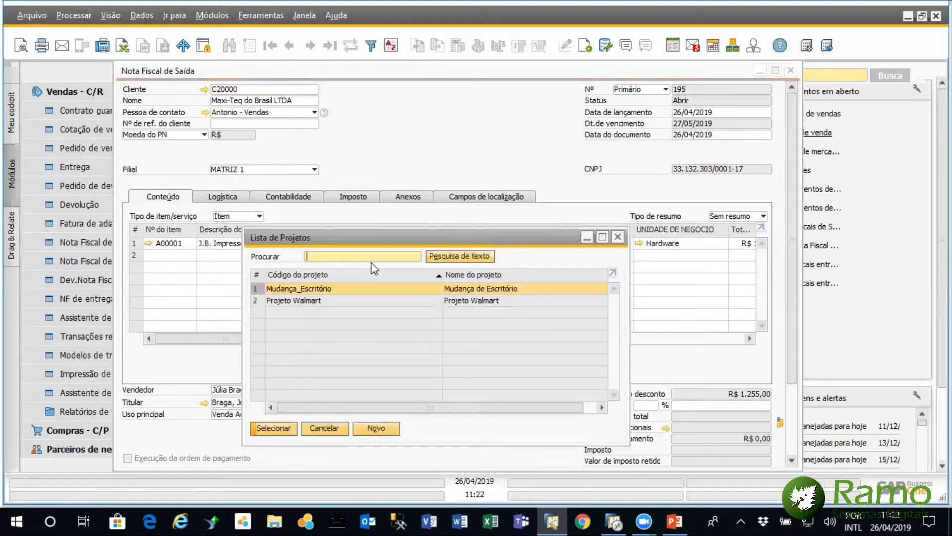
double_click(337, 290)
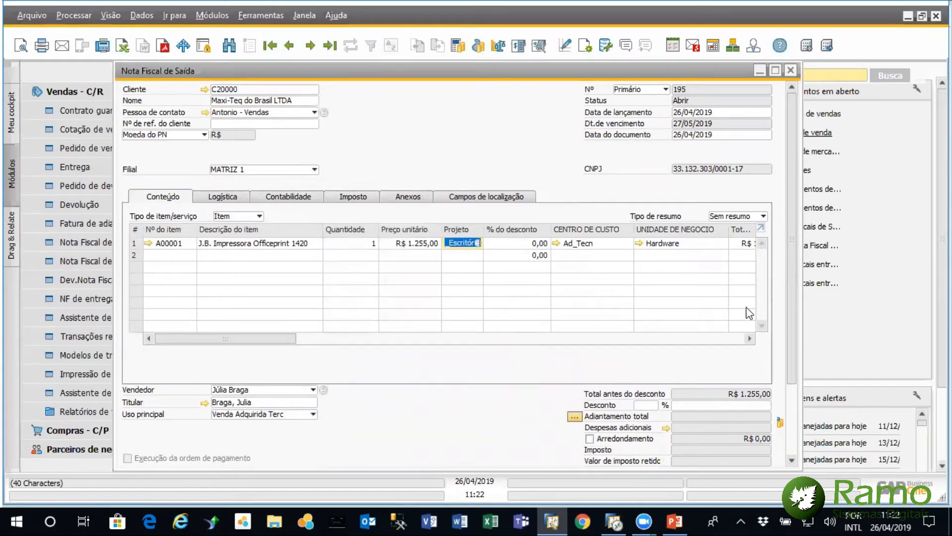
Submit the invoice, accept the system messages, and allocate the item's warehouse position automatically
drag(794, 299, 786, 389)
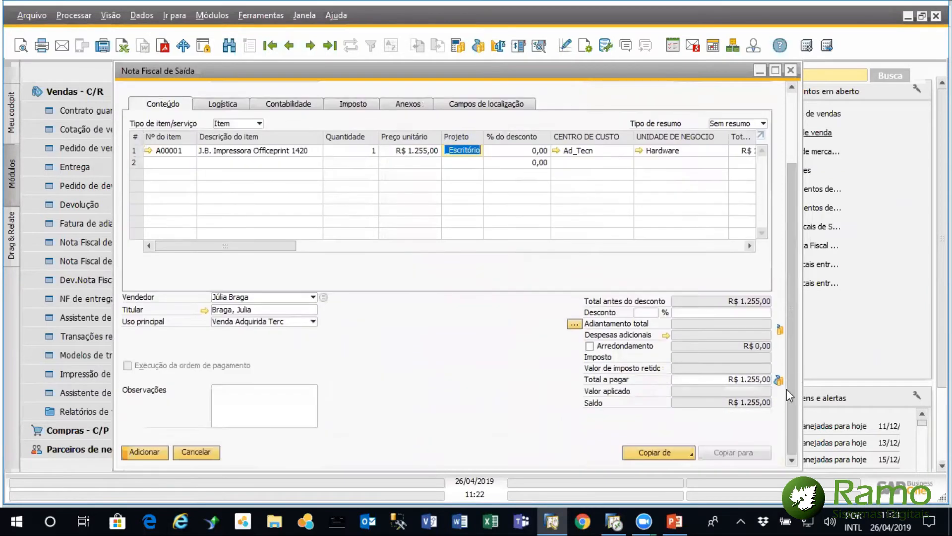
click(147, 457)
click(335, 279)
click(334, 278)
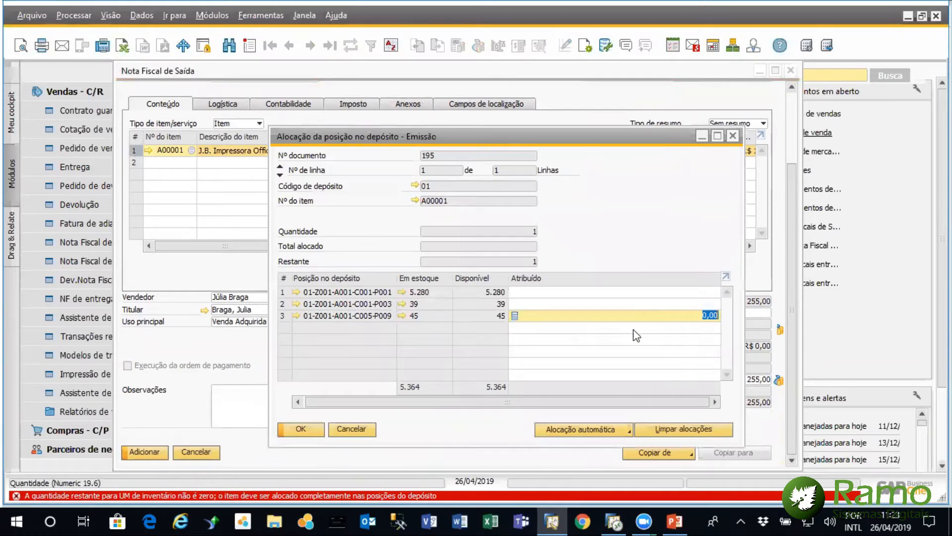
click(614, 429)
click(601, 412)
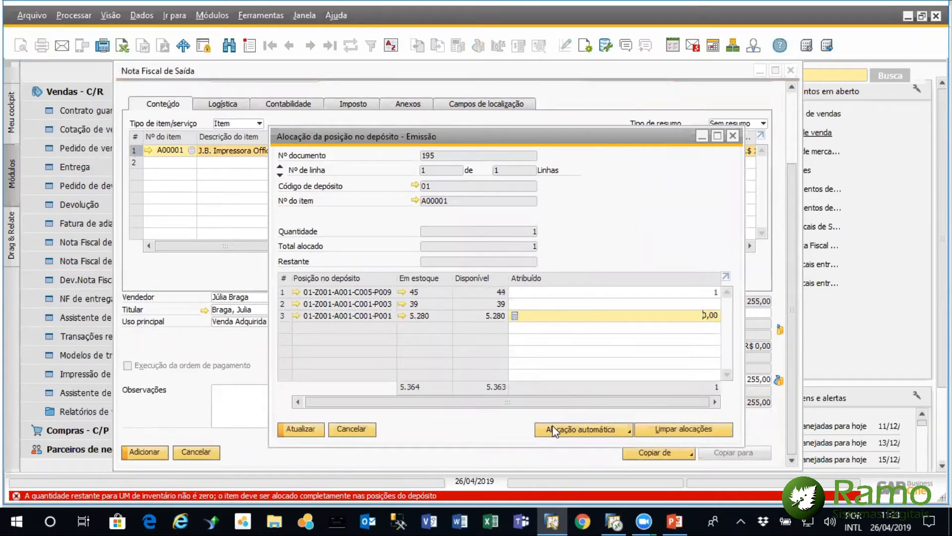
click(301, 429)
click(288, 428)
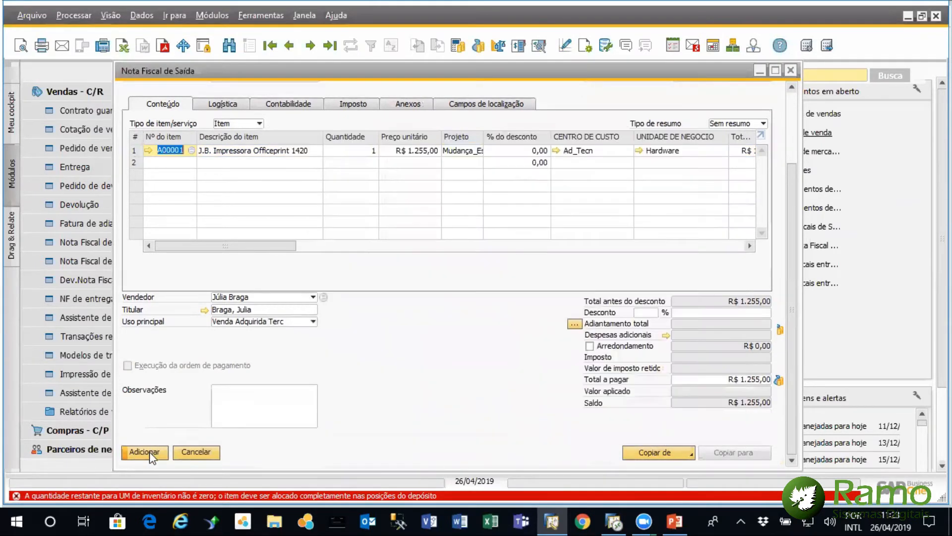
Add the duplicated Nota Fiscal de Saída and accept the confirmation messages
click(150, 451)
click(327, 277)
click(329, 276)
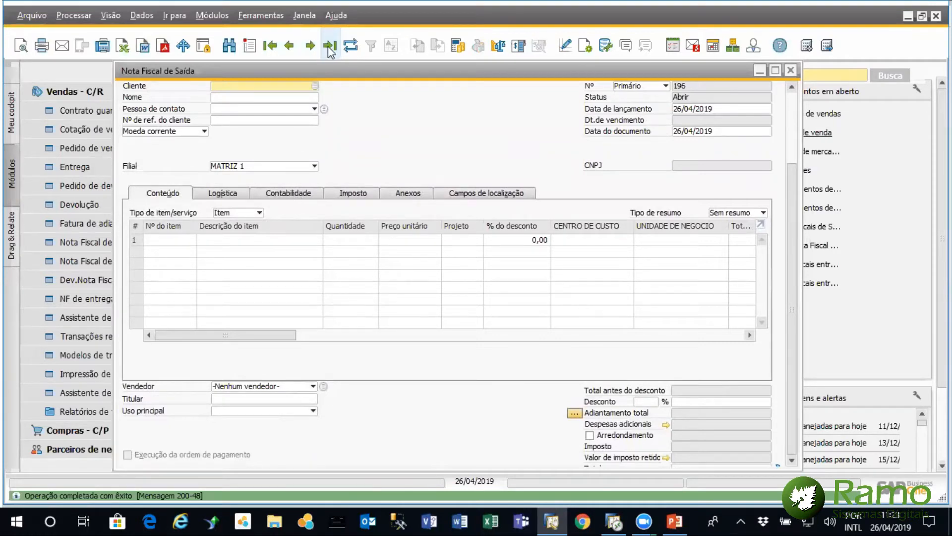
Review the project and cost center postings in the newly added invoice's journal entry, and close both windows
drag(350, 70, 311, 79)
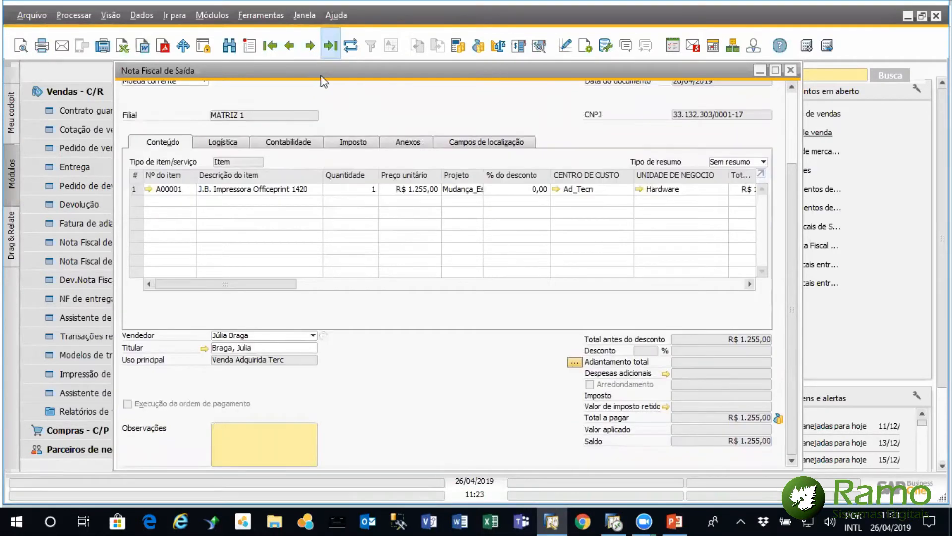
click(250, 153)
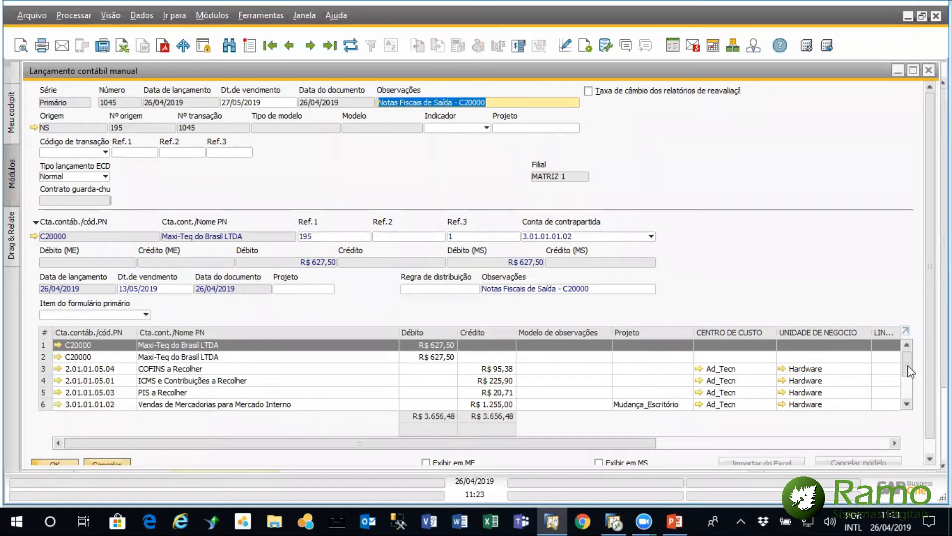
scroll(911, 389, down, 4)
scroll(912, 389, up, 1)
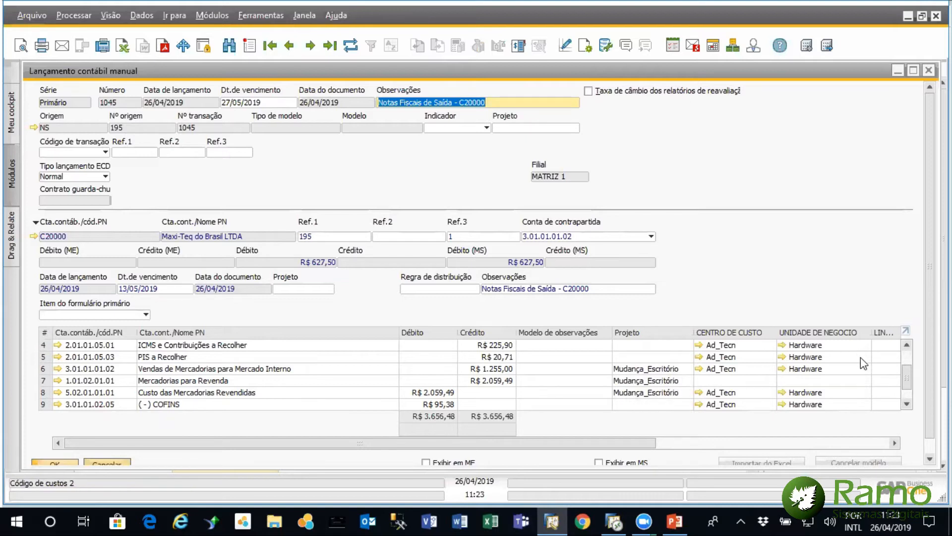
drag(908, 379, 909, 390)
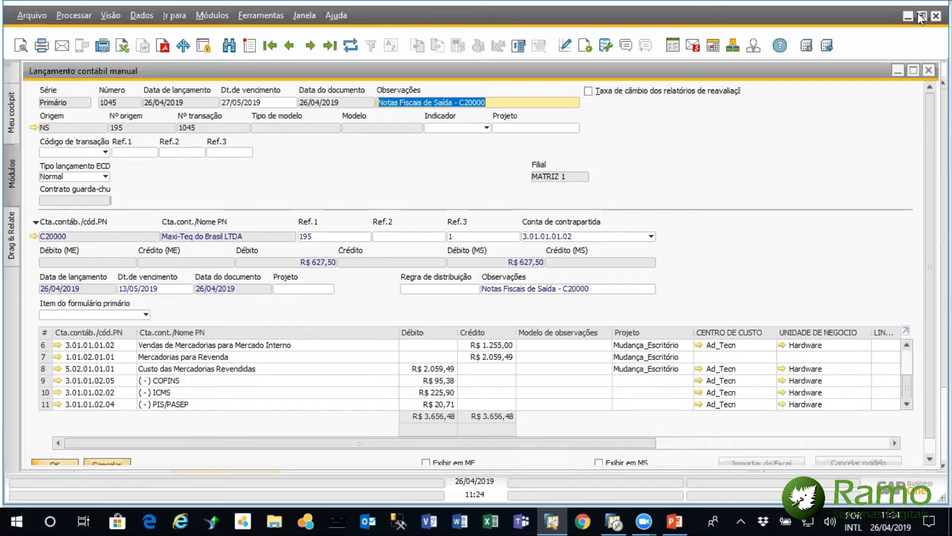
click(929, 70)
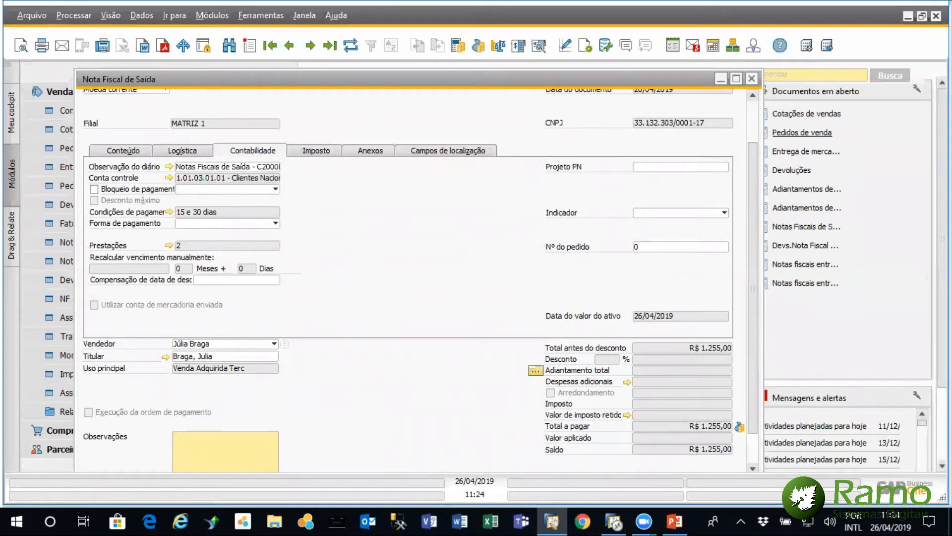
click(752, 81)
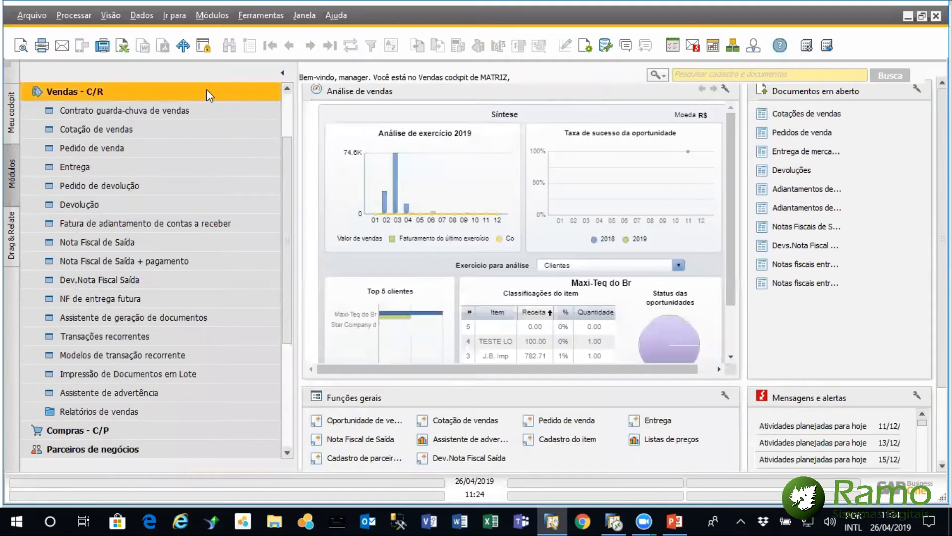
Review the Contabilidade de custos settings in Configurações gerais of the Administração module, and close the window
click(207, 92)
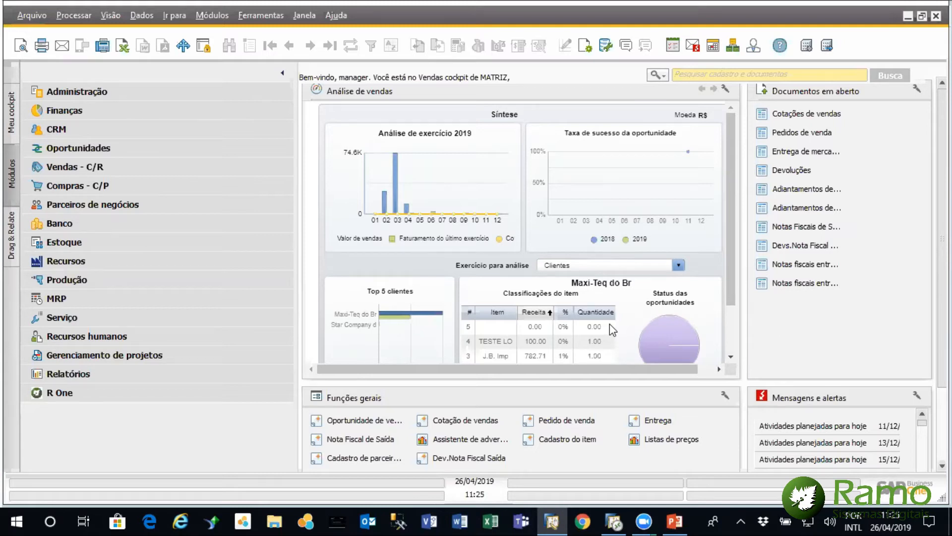
click(144, 92)
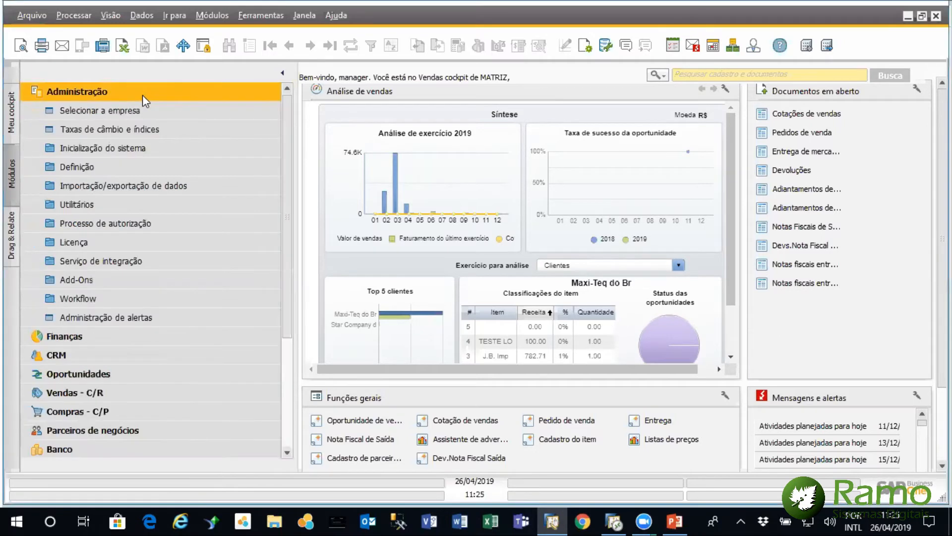
click(121, 147)
click(114, 184)
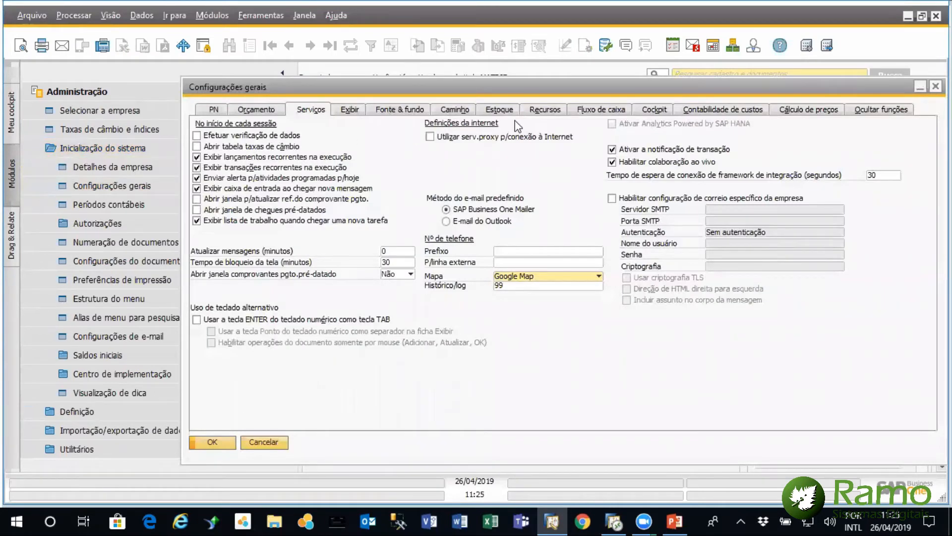
click(705, 111)
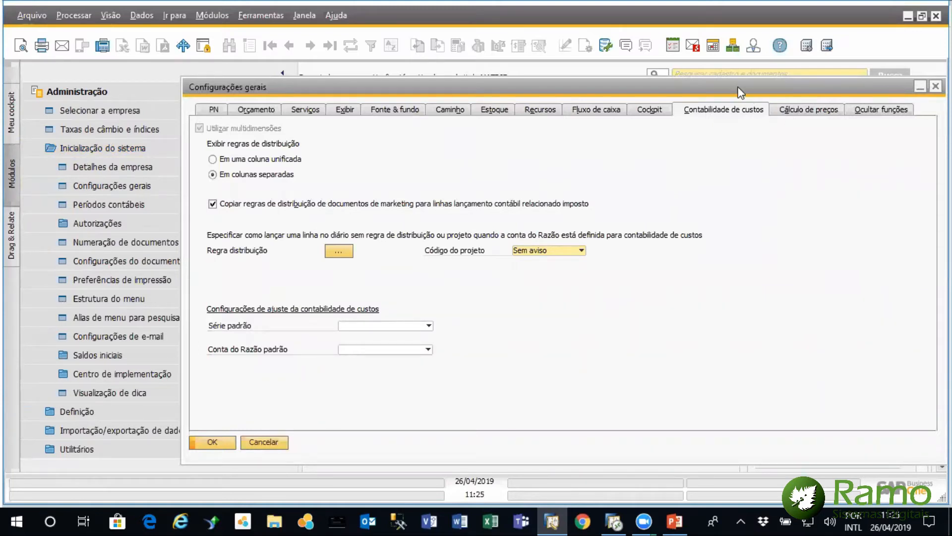
drag(735, 87, 700, 92)
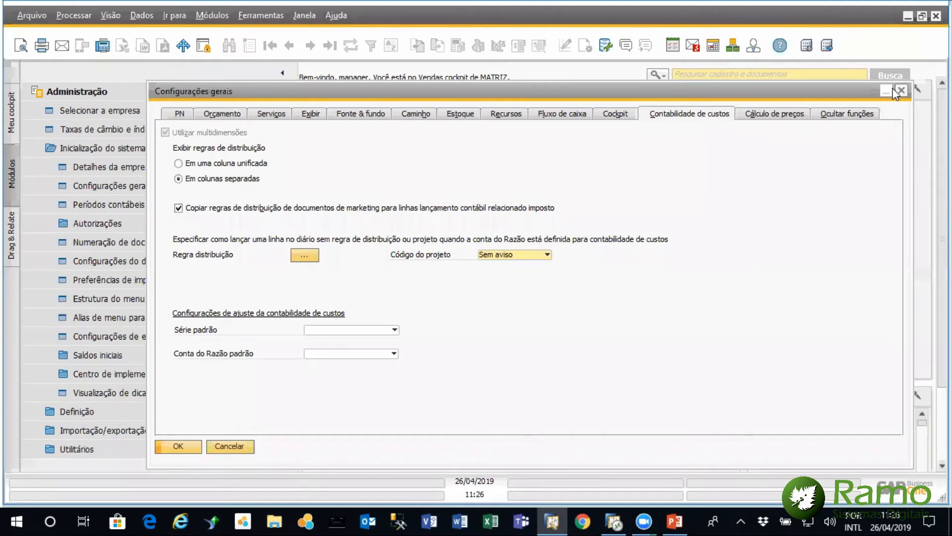
click(902, 95)
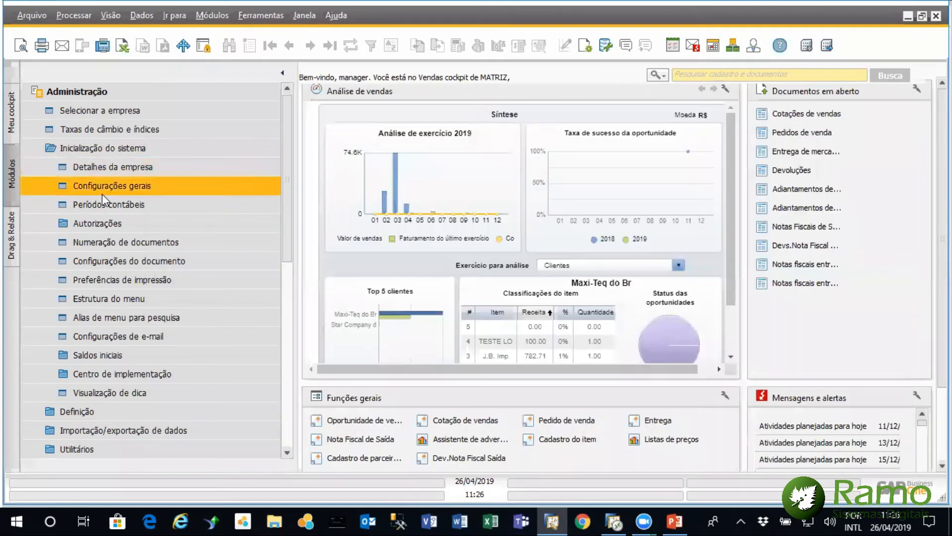
Browse the Finanças definitions in the Administração module, and list the entries of the Gerenciamento de projetos module
click(116, 147)
click(92, 164)
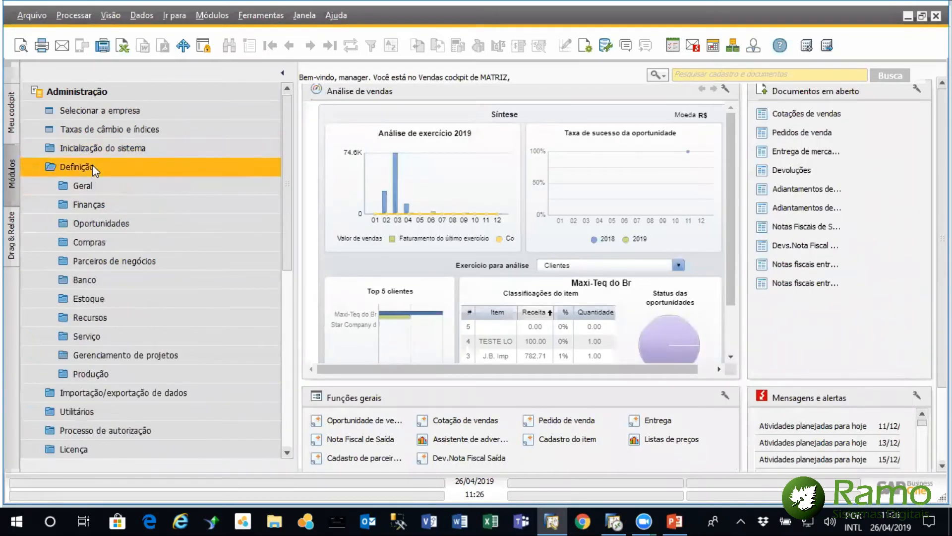
click(99, 203)
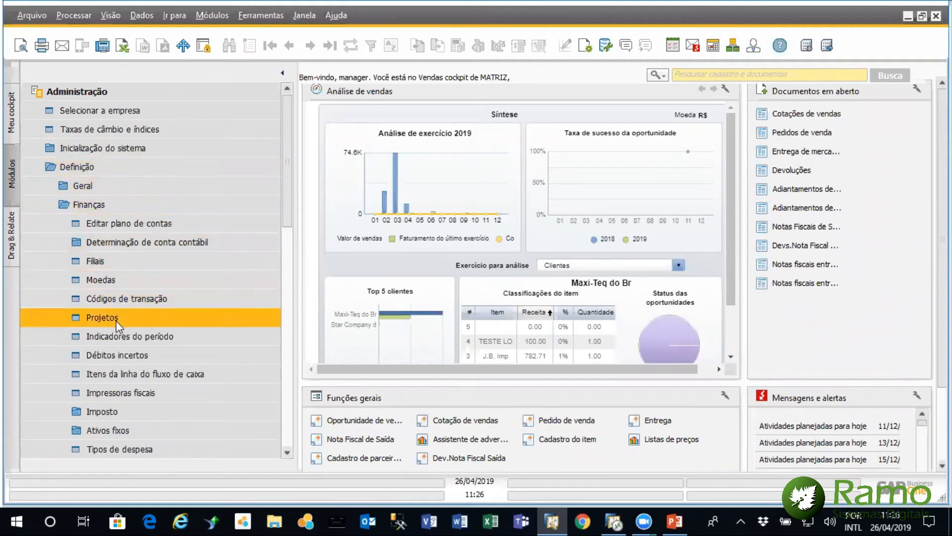
click(110, 89)
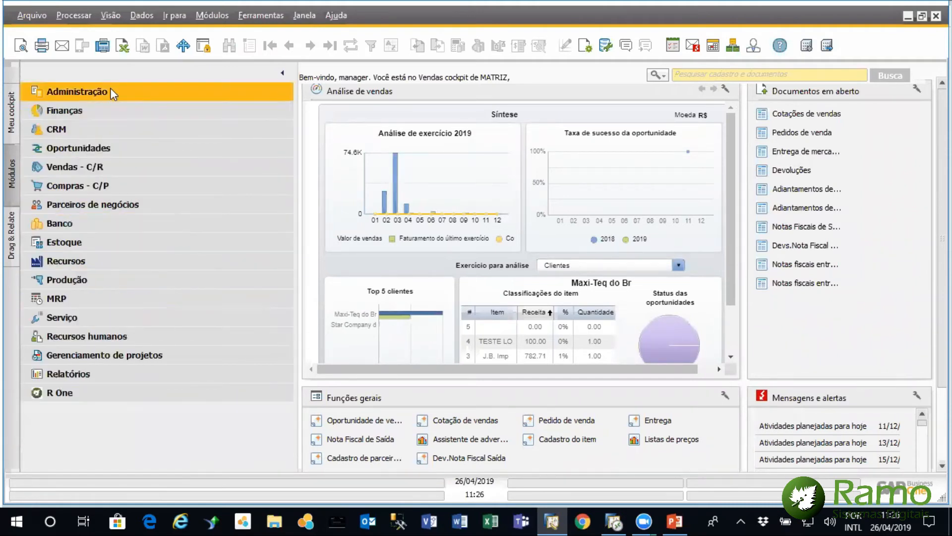
click(104, 356)
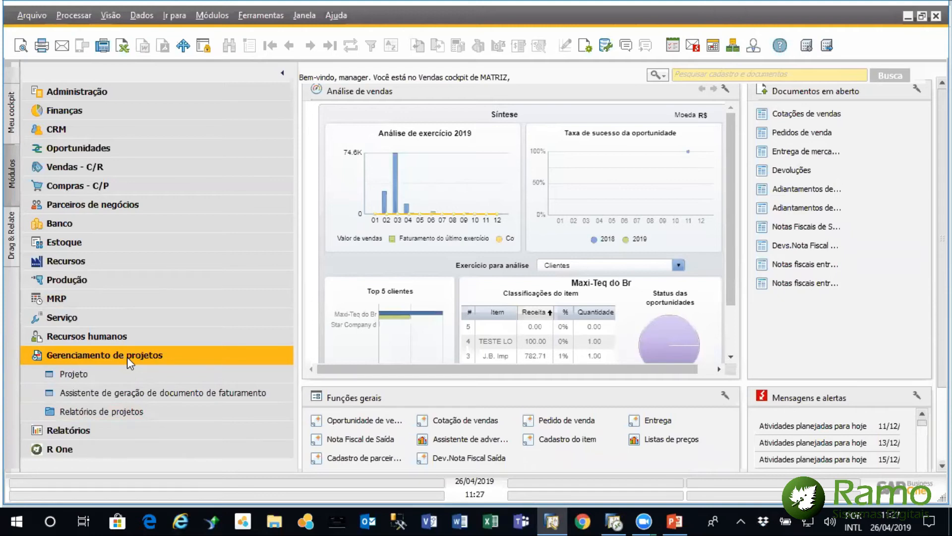
Switch to Explorador de Arquivos, look through the files in the Dropbox DESKTOP folder, and minimize the window
click(284, 514)
click(276, 514)
click(275, 514)
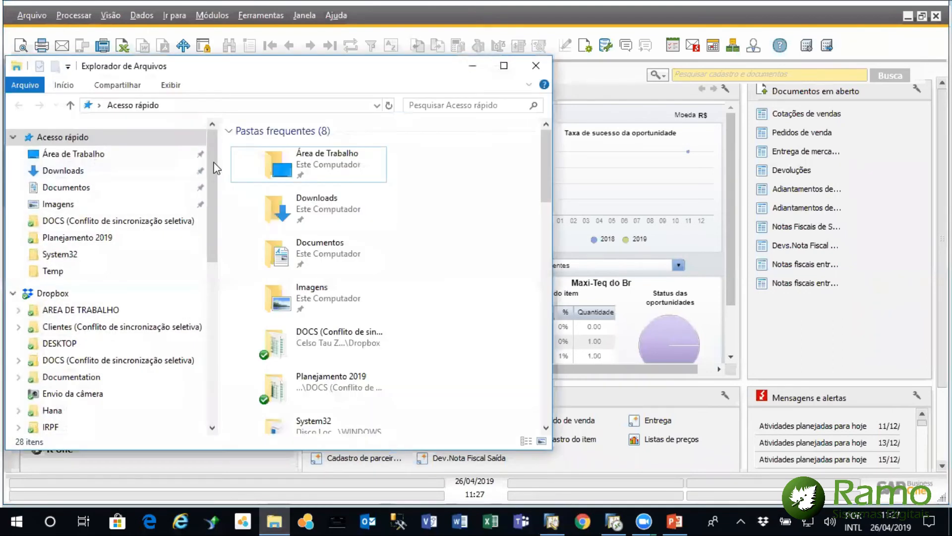
click(59, 344)
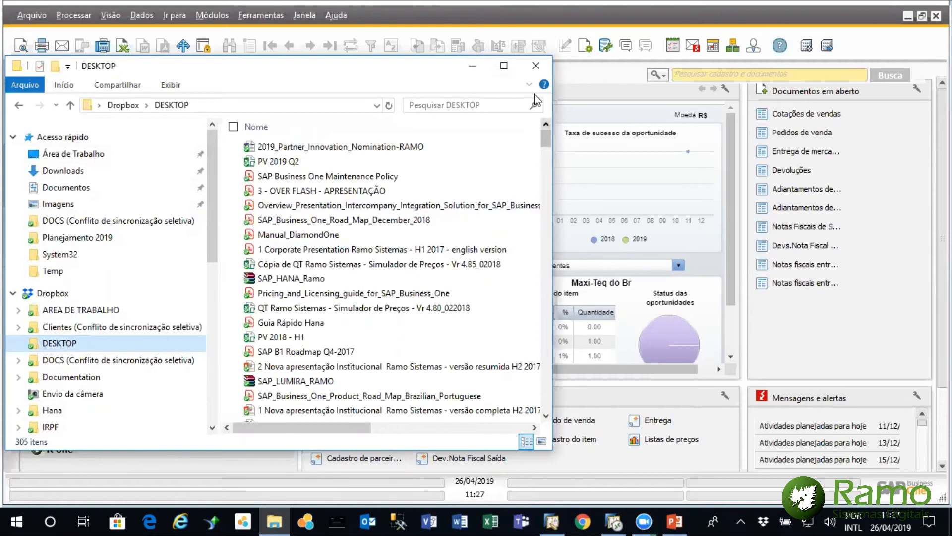
drag(549, 141, 548, 142)
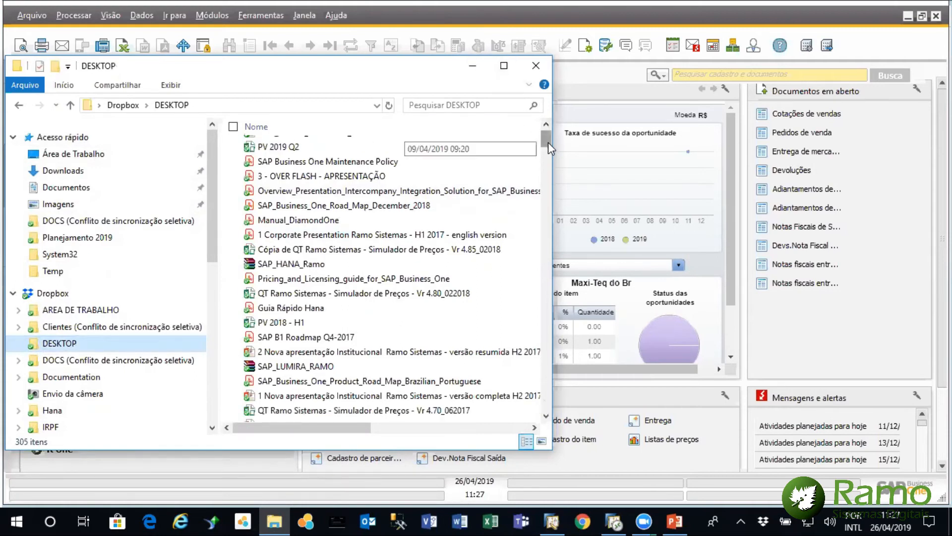
click(473, 66)
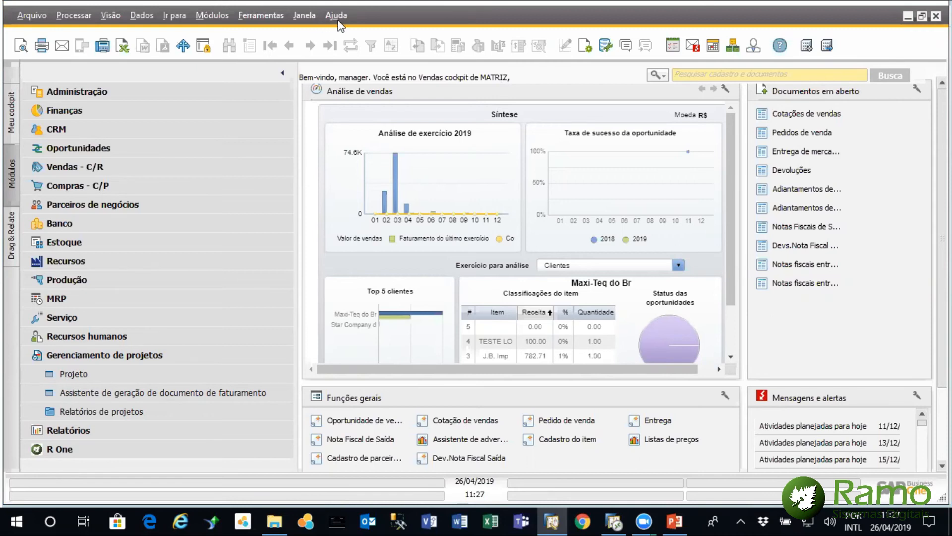
Examine the Código do projeto posting options in the Contabilidade de custos settings of Configurações gerais under Administração
click(118, 355)
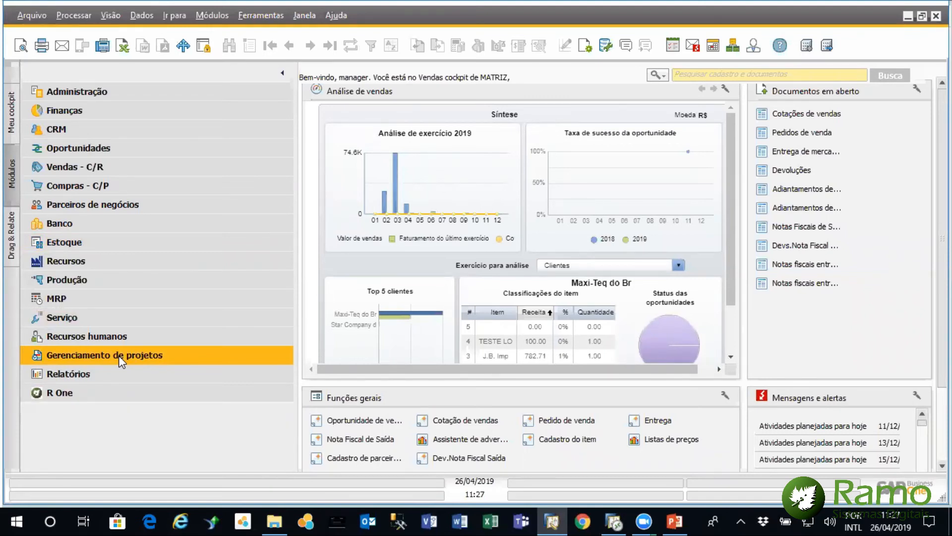
click(204, 93)
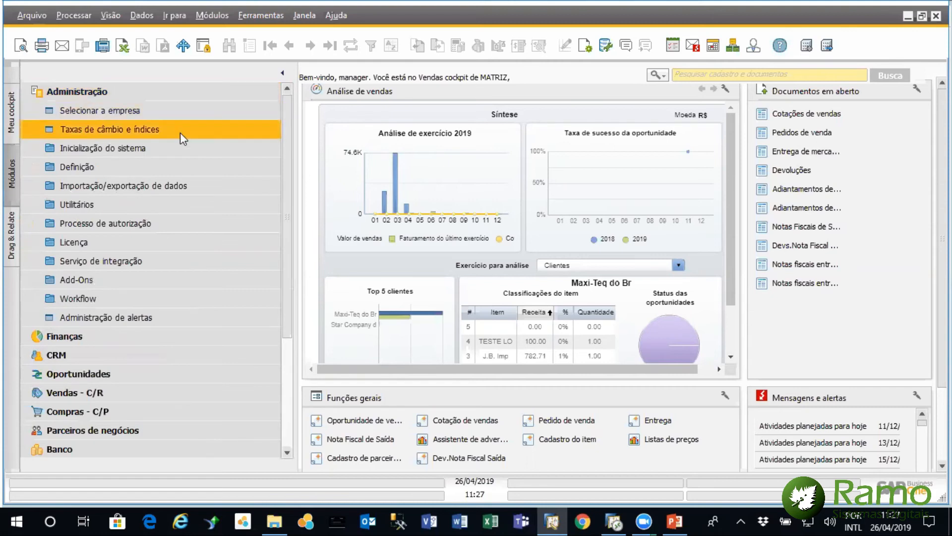
click(161, 162)
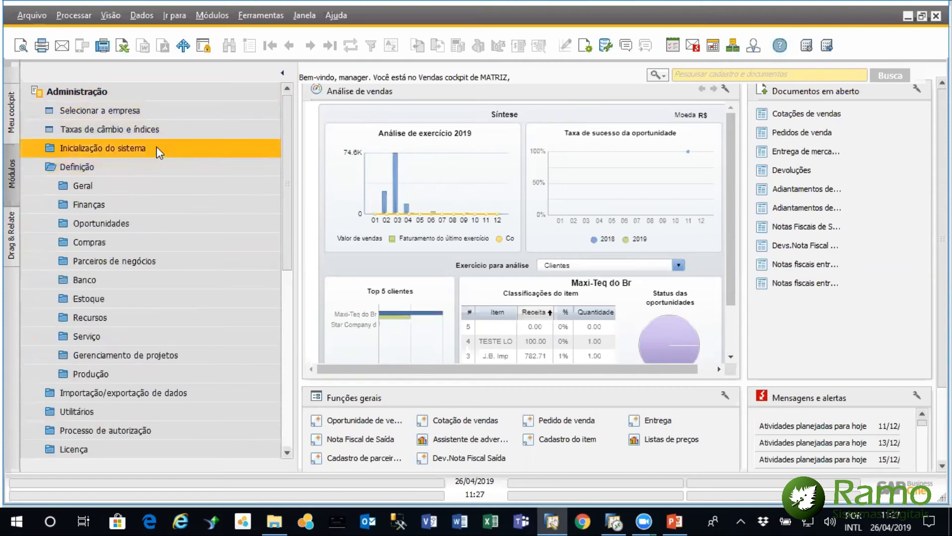
click(157, 147)
click(145, 184)
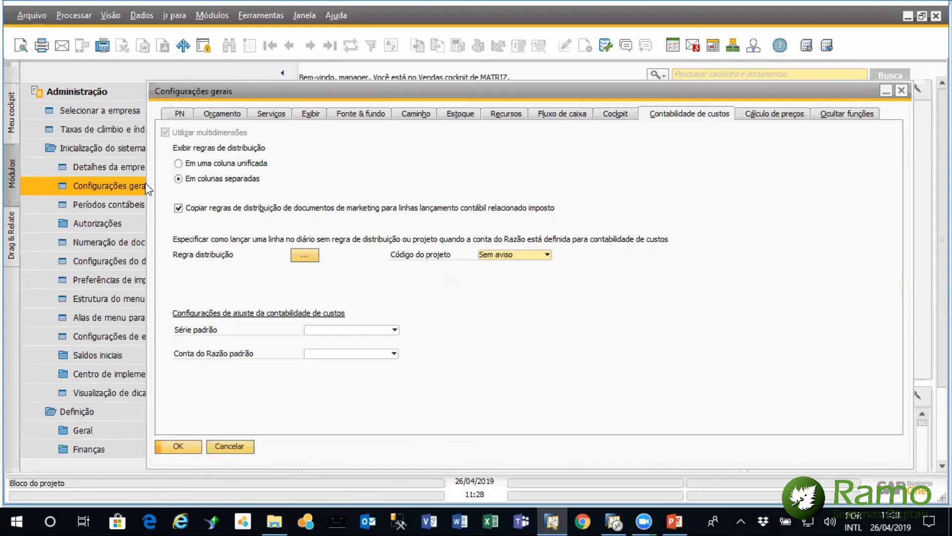
click(548, 256)
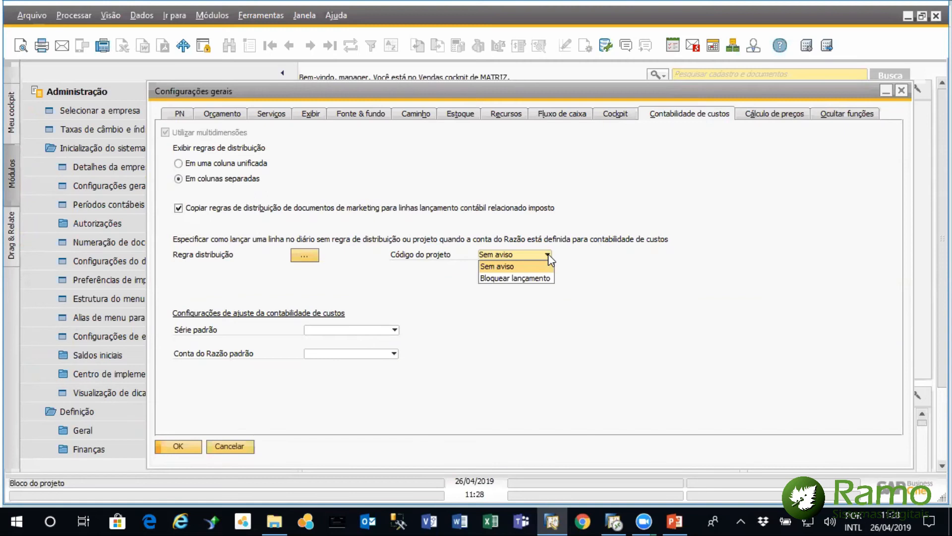
click(548, 254)
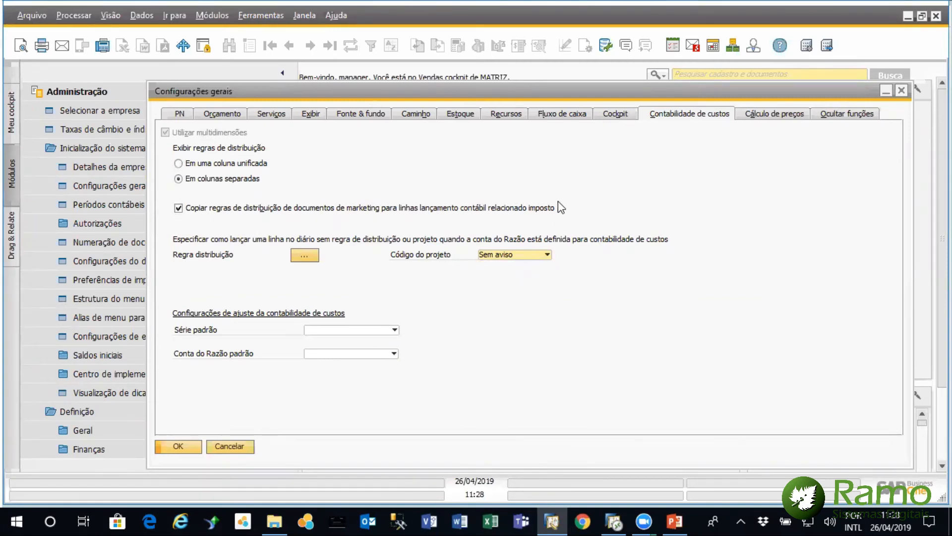
Review the distribution rule actions per dimension and the Código do projeto options, and close Configurações gerais
click(311, 255)
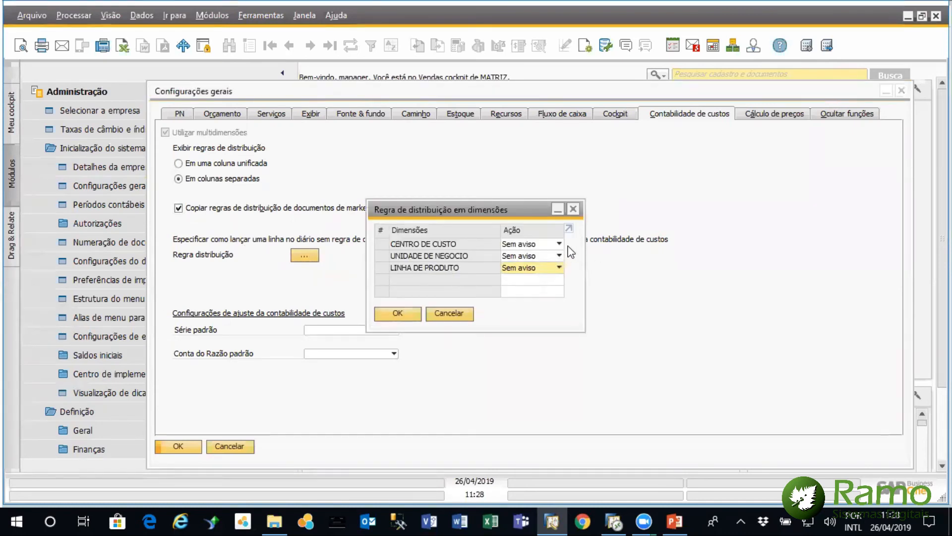
click(572, 210)
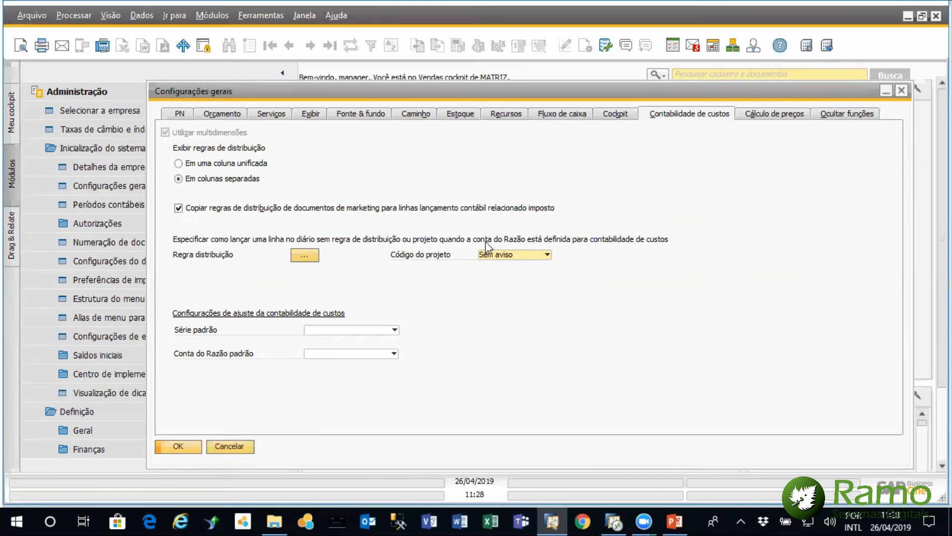
click(516, 256)
click(516, 256)
click(903, 92)
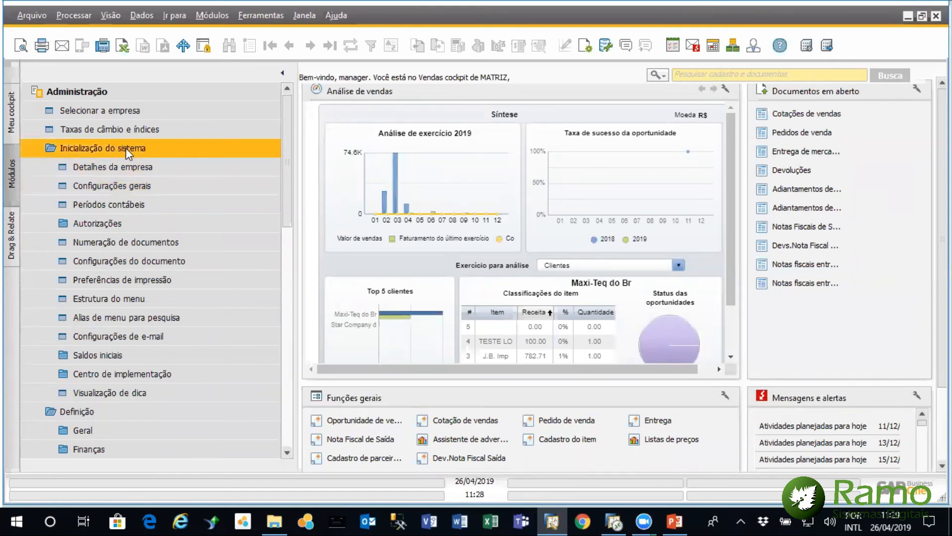
Try the Bloquear lançamento action for the CENTRO DE CUSTO dimension in the distribution rule settings of Configurações gerais, and cancel the change
click(111, 185)
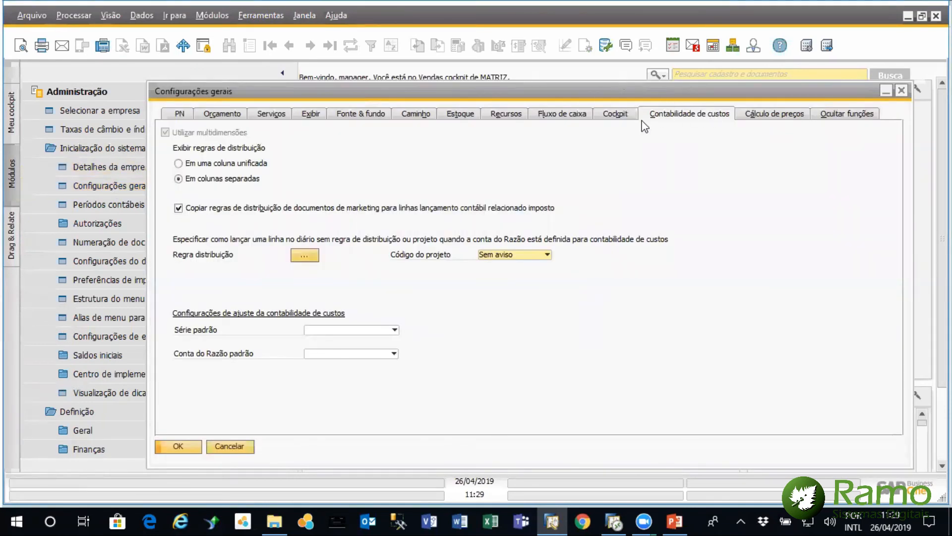
click(303, 255)
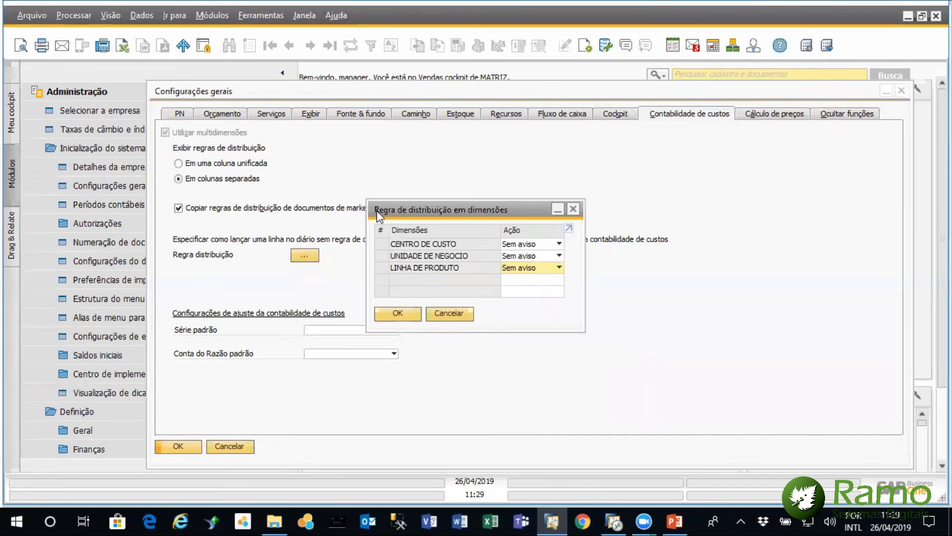
click(559, 244)
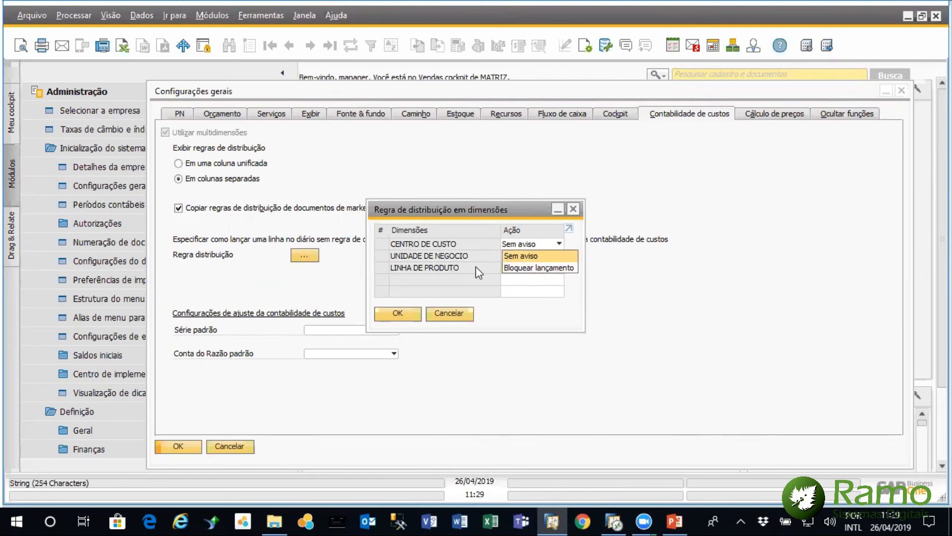
click(478, 208)
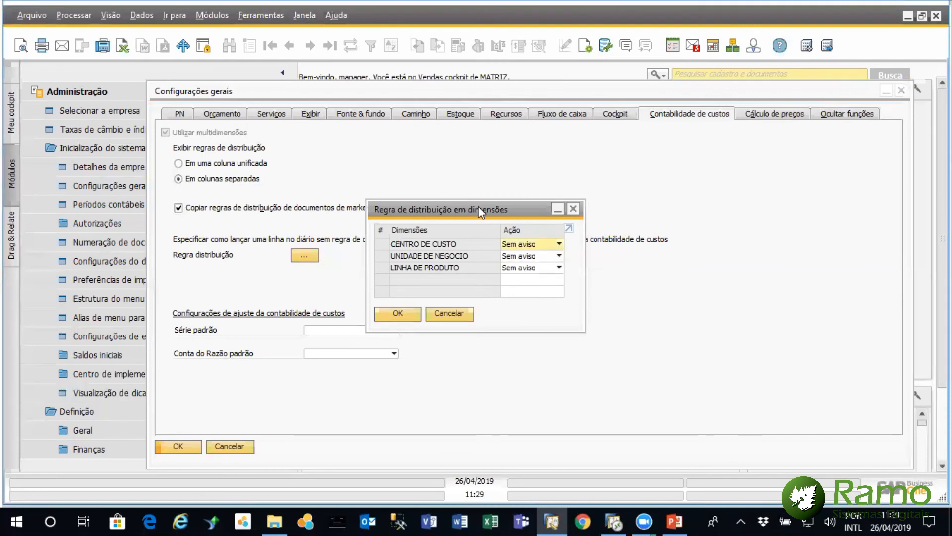
click(556, 246)
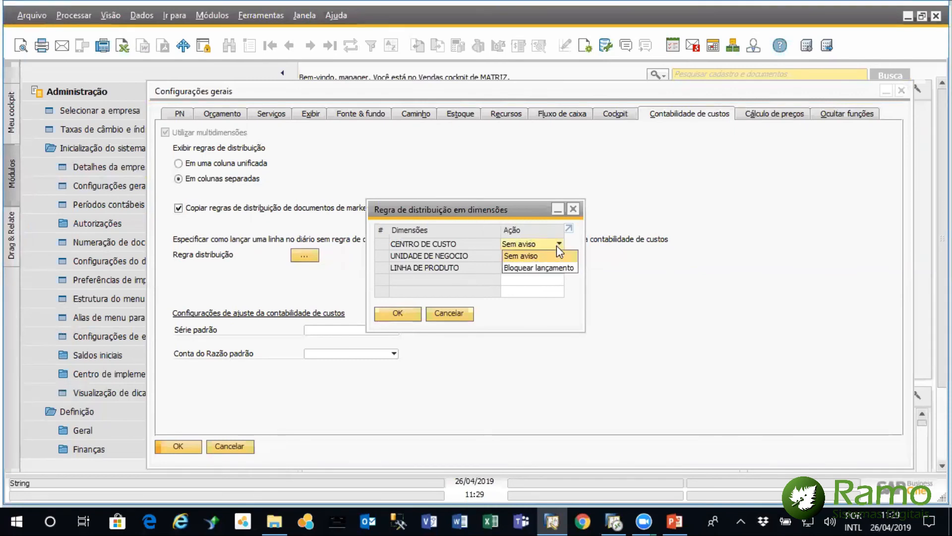
click(554, 268)
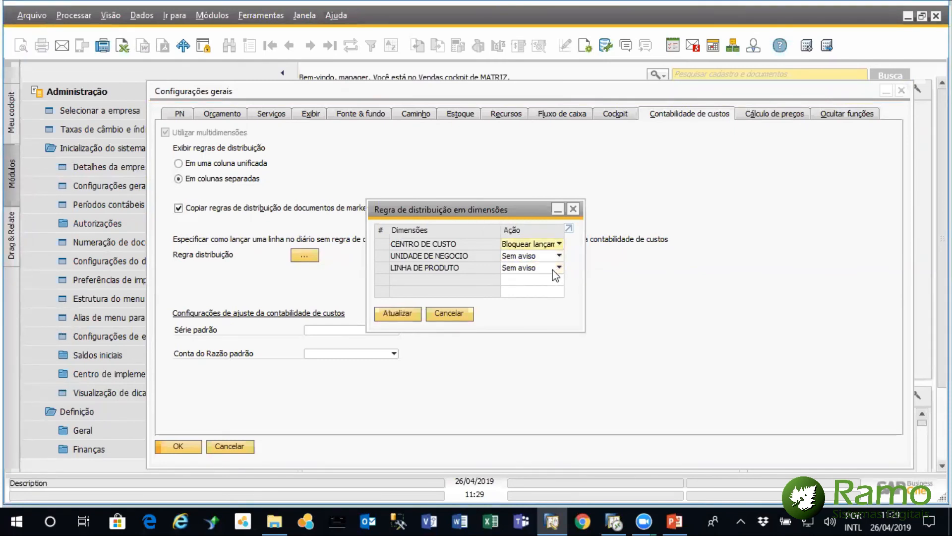
click(451, 313)
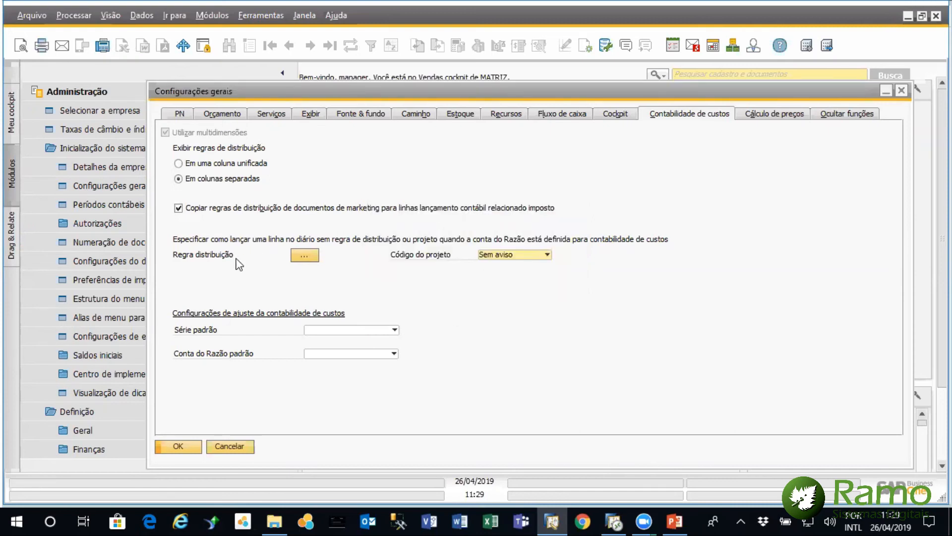
Check the distribution rule action of each dimension again, and view the posting options for Código do projeto
click(304, 255)
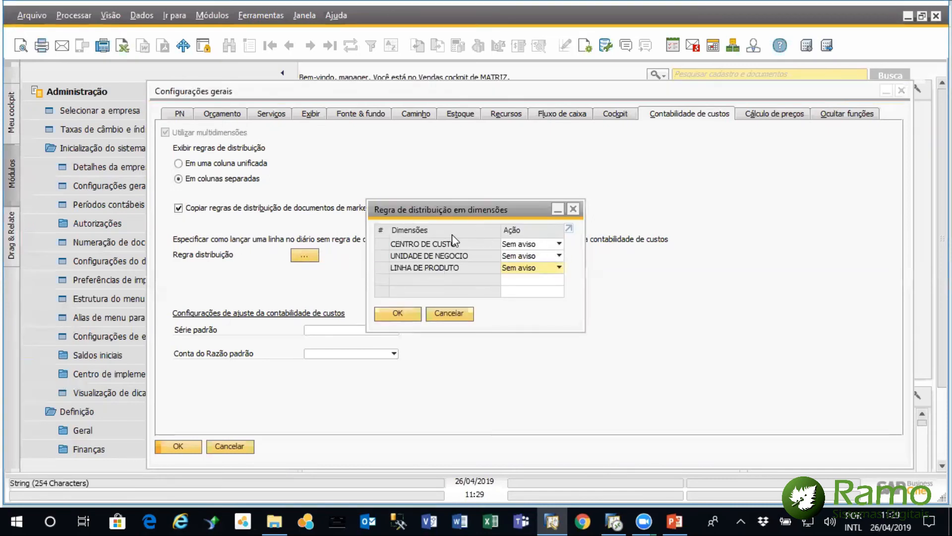
click(448, 311)
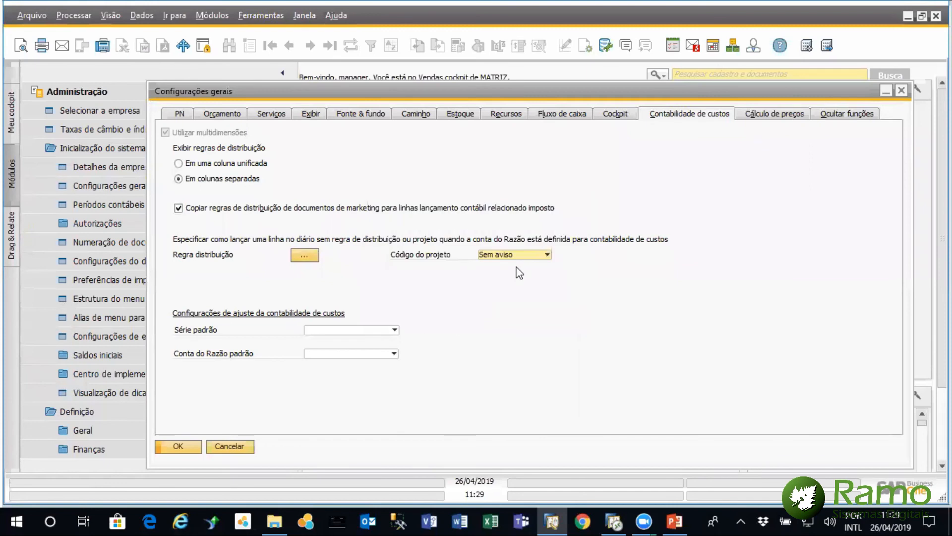
click(548, 255)
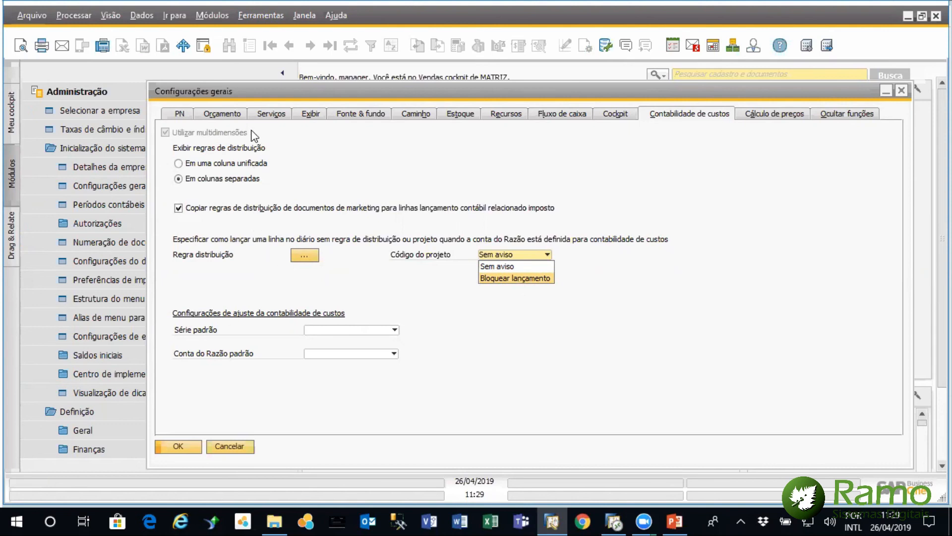
click(227, 109)
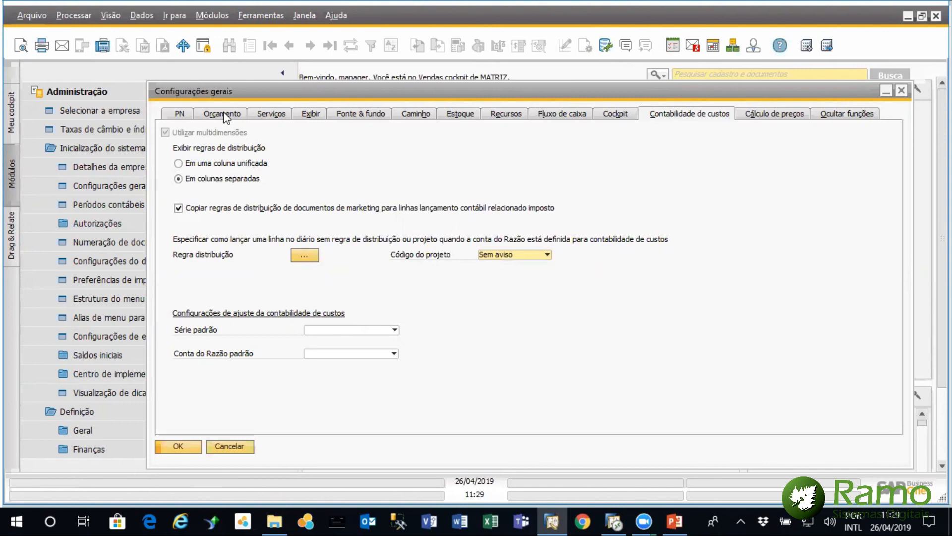
Try the Bloquear desvio orçamento, Aviso and Sem aviso options in the Orçamento settings, and close Configurações gerais without saving
click(227, 114)
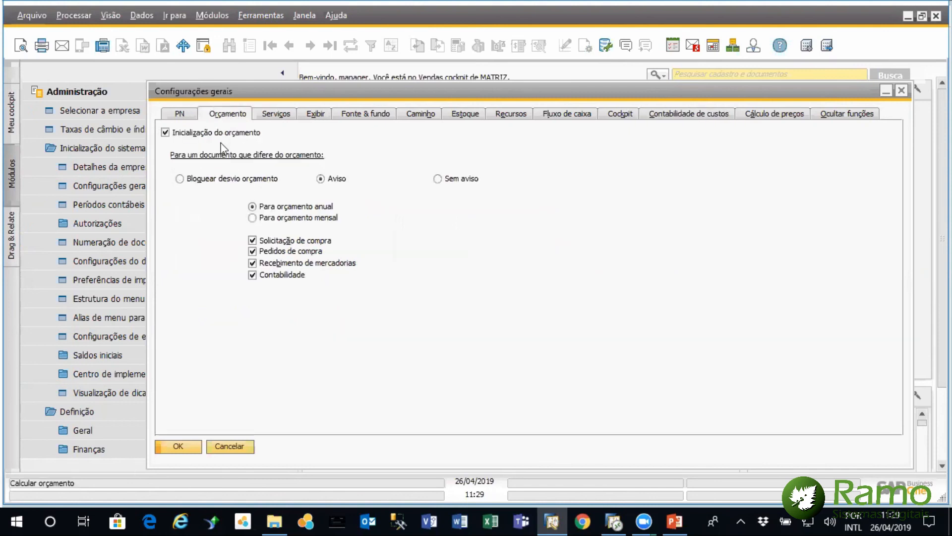
click(179, 179)
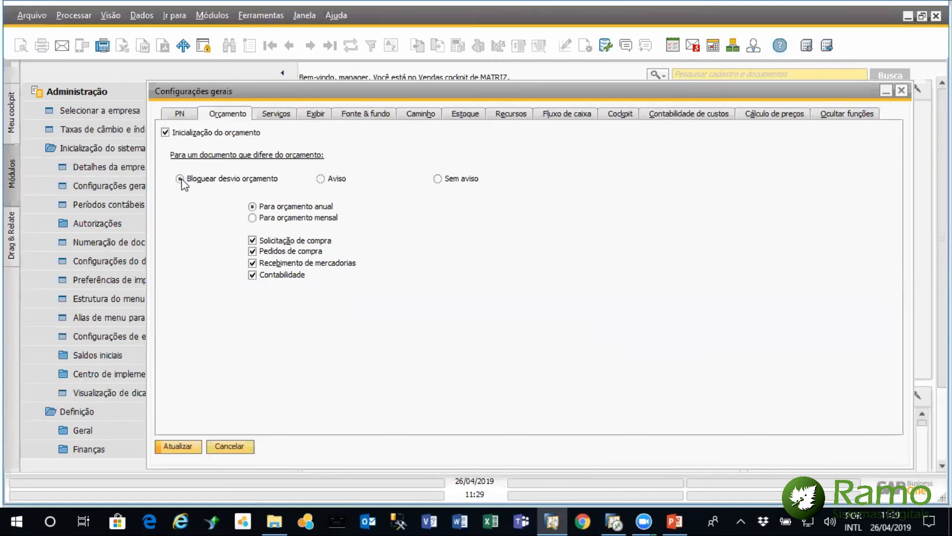
click(321, 179)
click(438, 179)
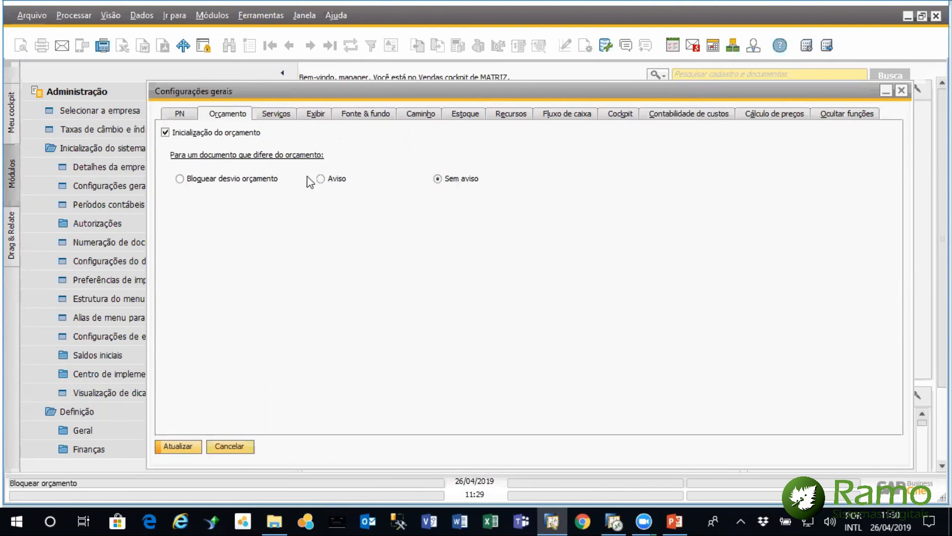
click(320, 179)
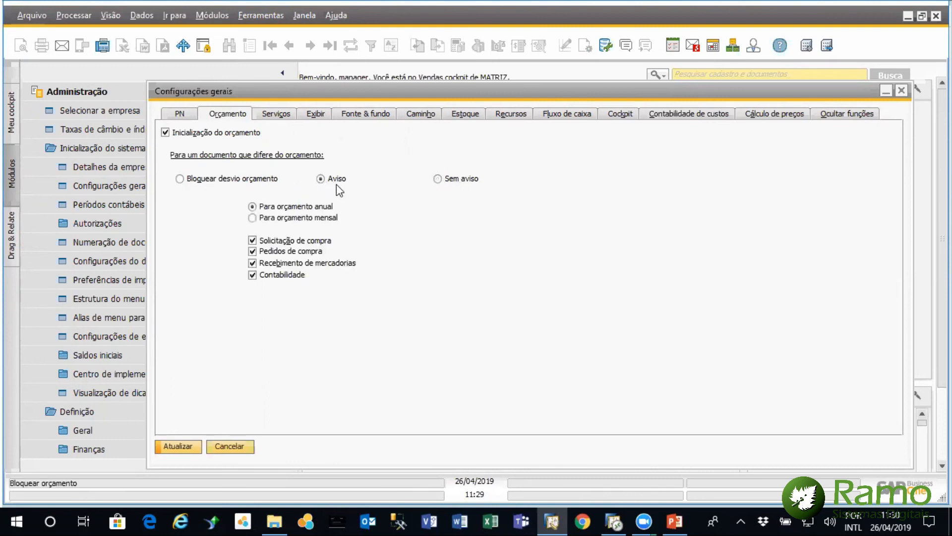
click(179, 178)
click(320, 179)
click(901, 90)
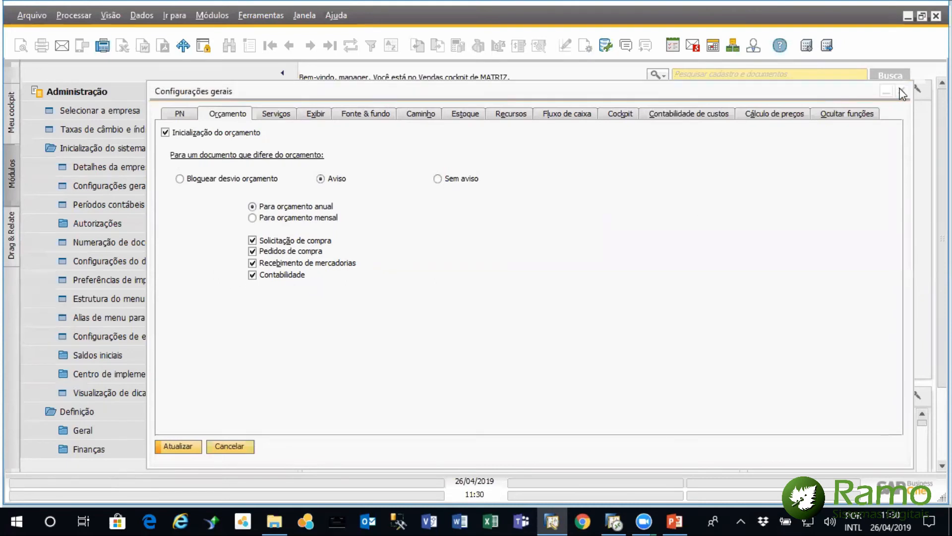
click(418, 298)
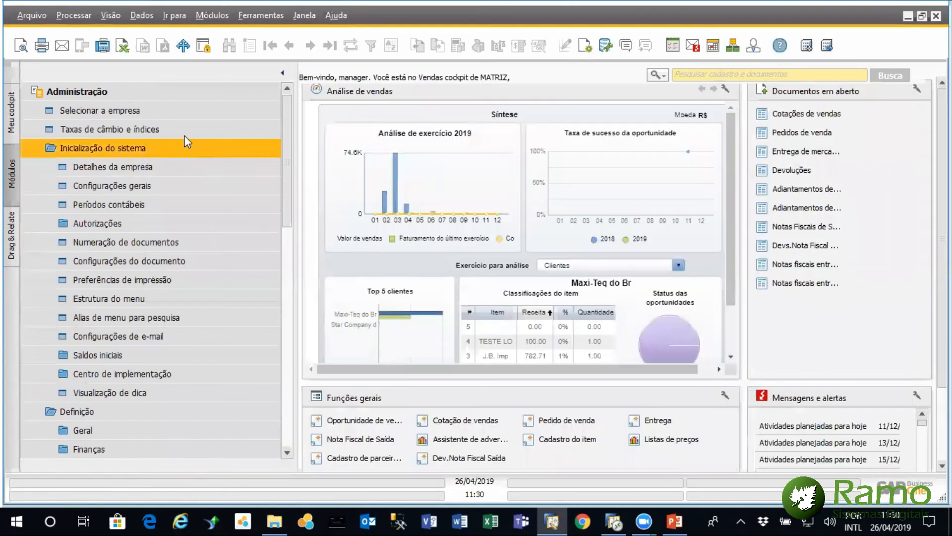
click(175, 90)
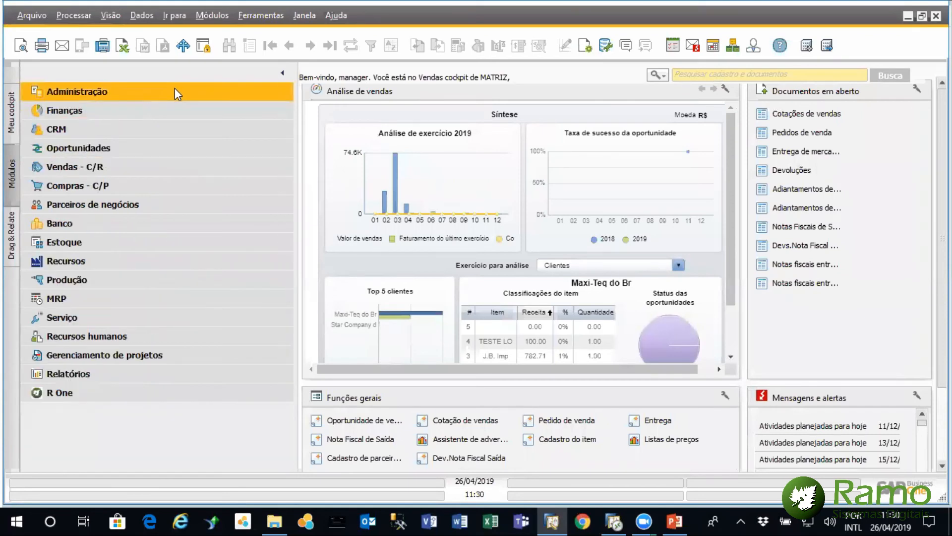